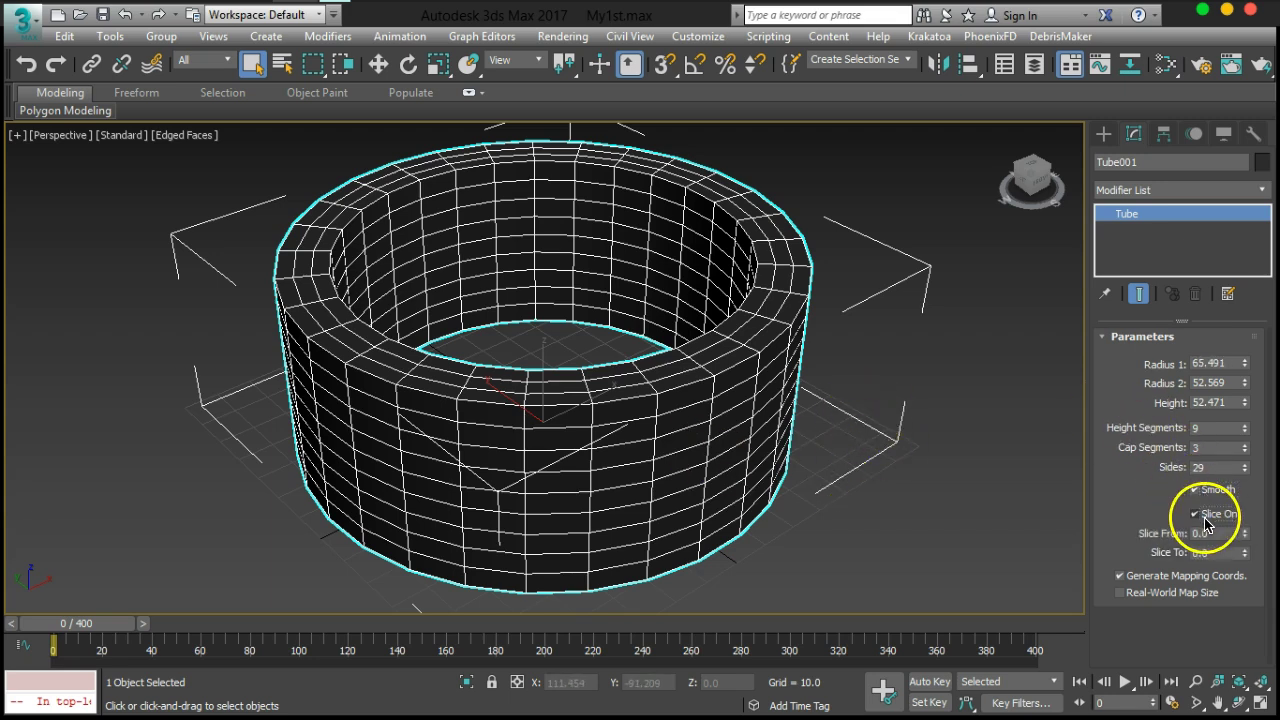
Slice the tube from 120.5 to -54.0 degrees
drag(1244, 537, 1221, 427)
drag(1242, 550, 1252, 645)
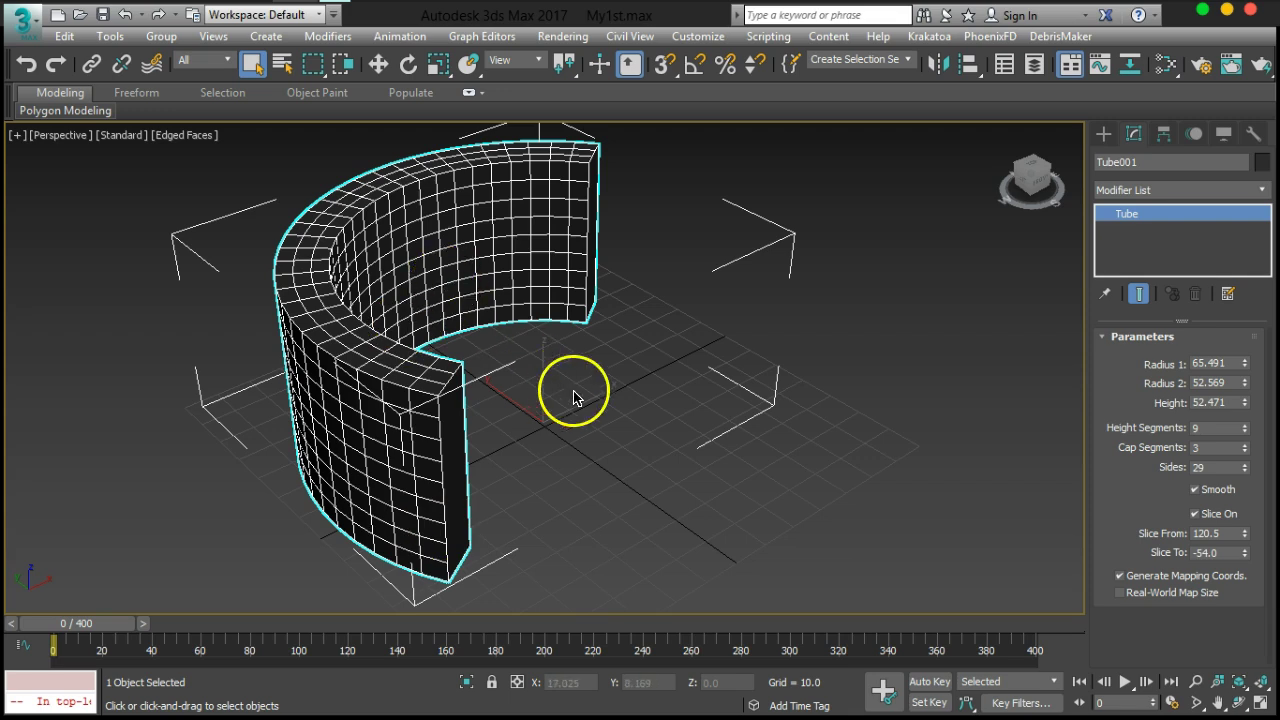
Undo the tube's slicing and its creation to empty the scene
key(ctrl+z)
key(ctrl+z)
key(ctrl+z)
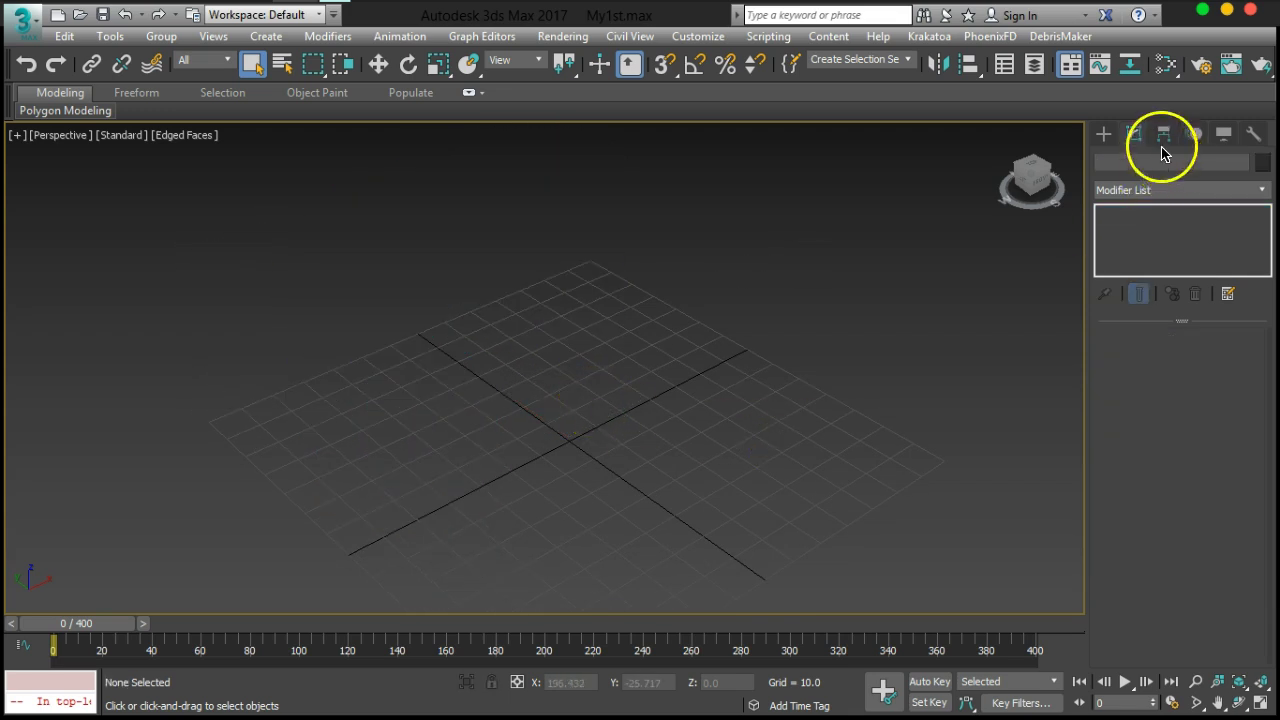
Create a plane about 130.6 long and 98 wide on the grid, with 9 length and 9 width segments
click(1104, 133)
middle_drag(777, 486, 700, 470)
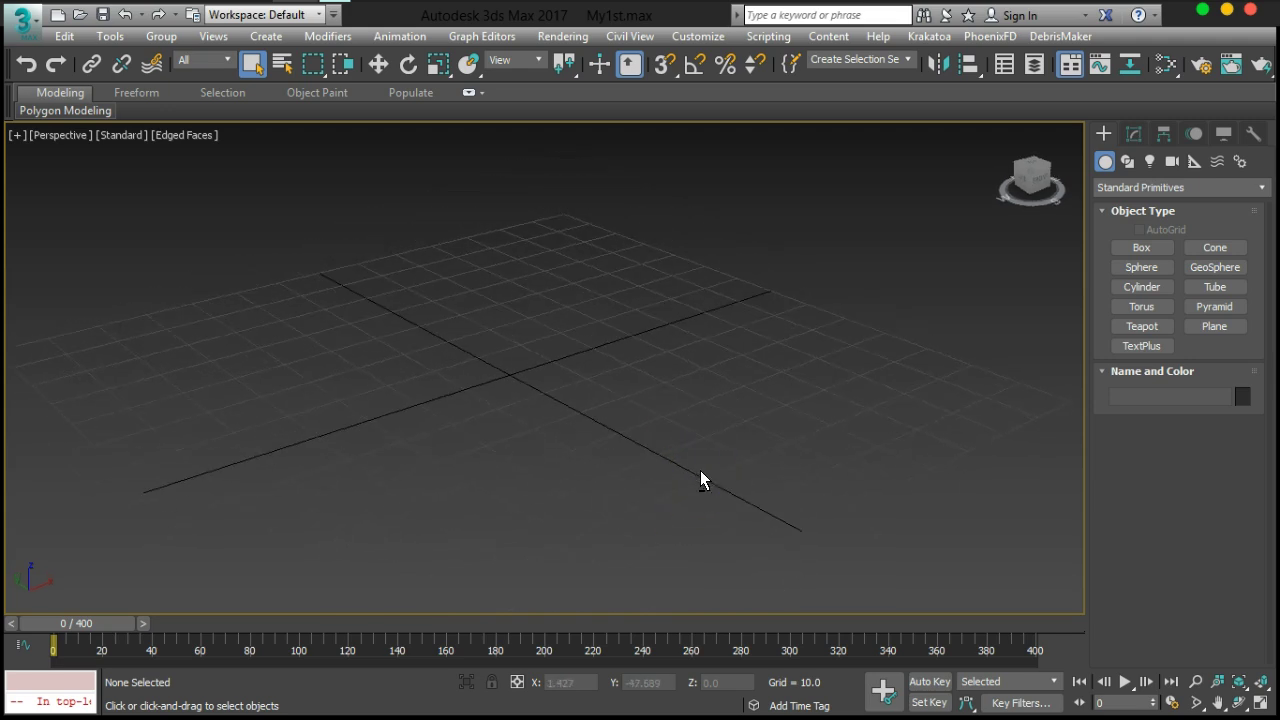
click(1214, 326)
drag(193, 357, 1030, 412)
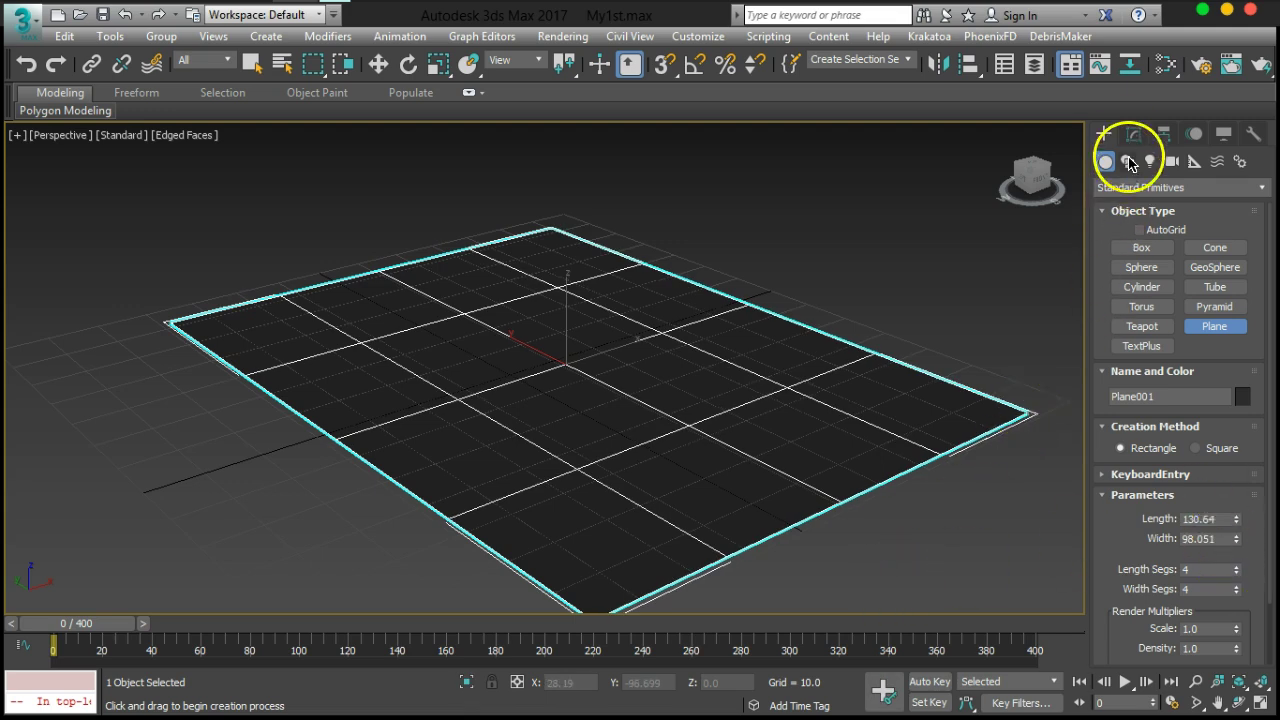
click(1133, 133)
drag(1236, 411, 1238, 432)
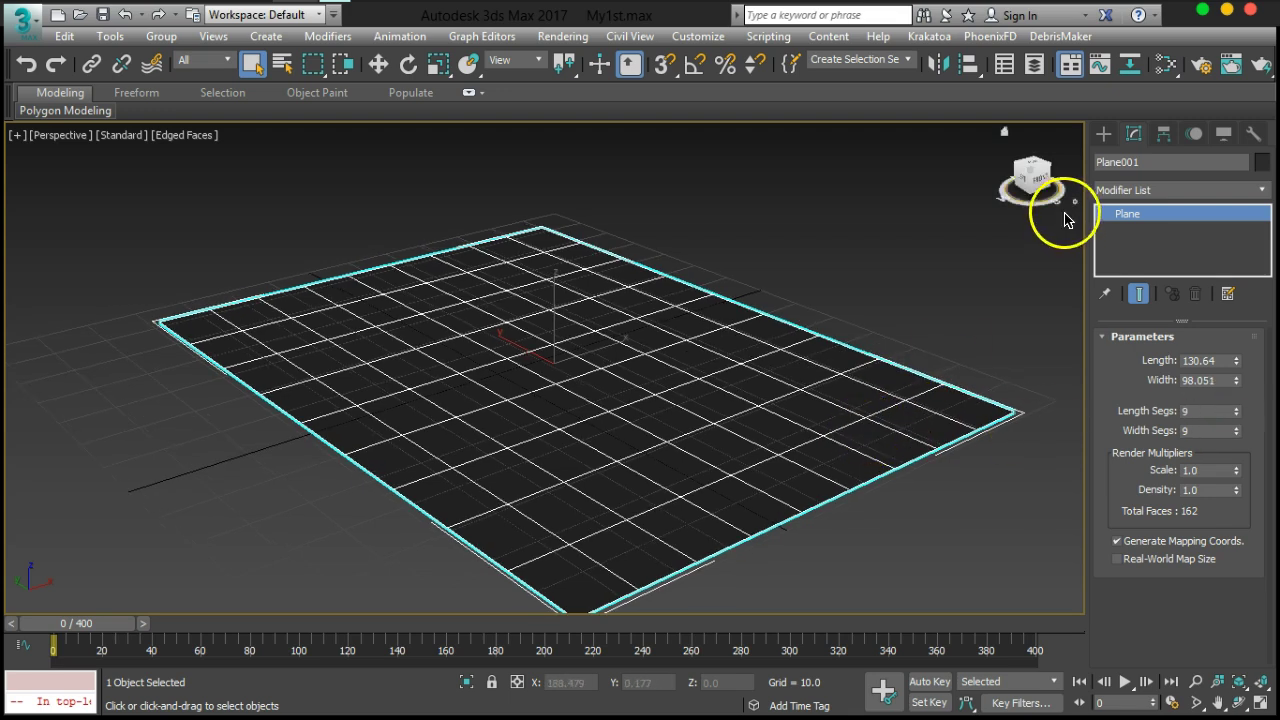
Create a sphere with a radius of about 22 in the middle of the plane
click(1102, 133)
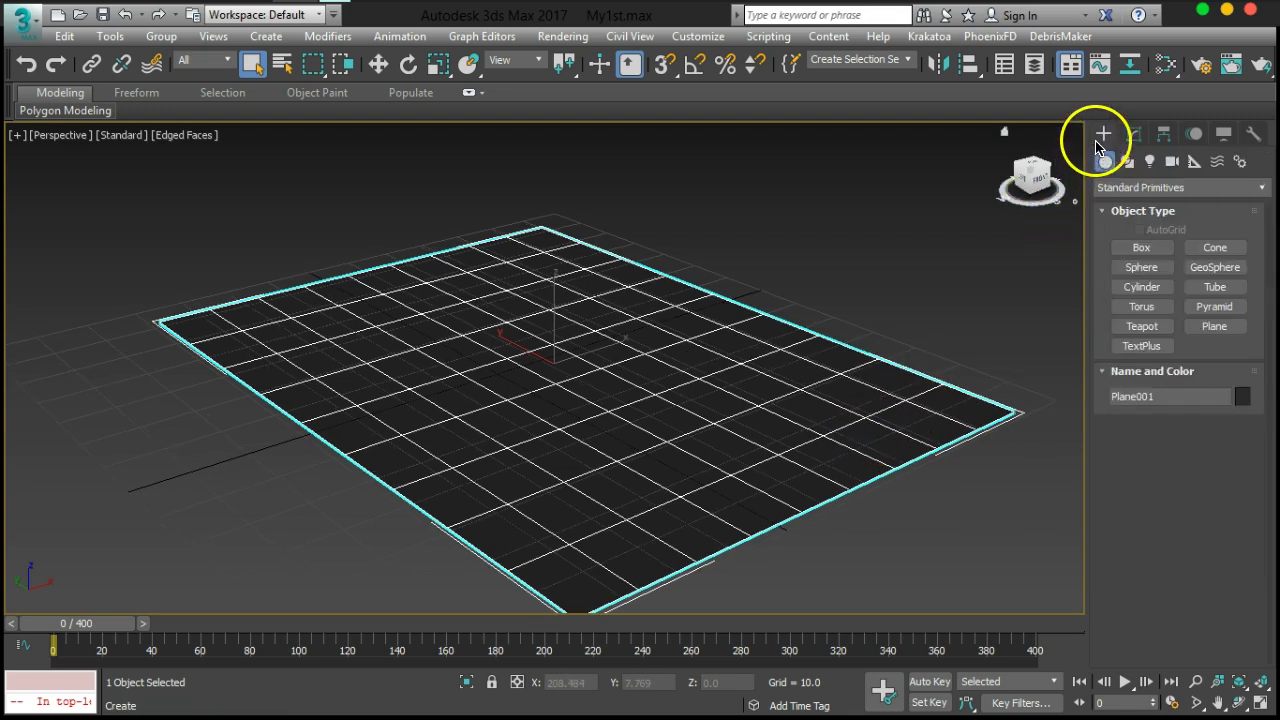
click(1141, 267)
drag(552, 355, 630, 390)
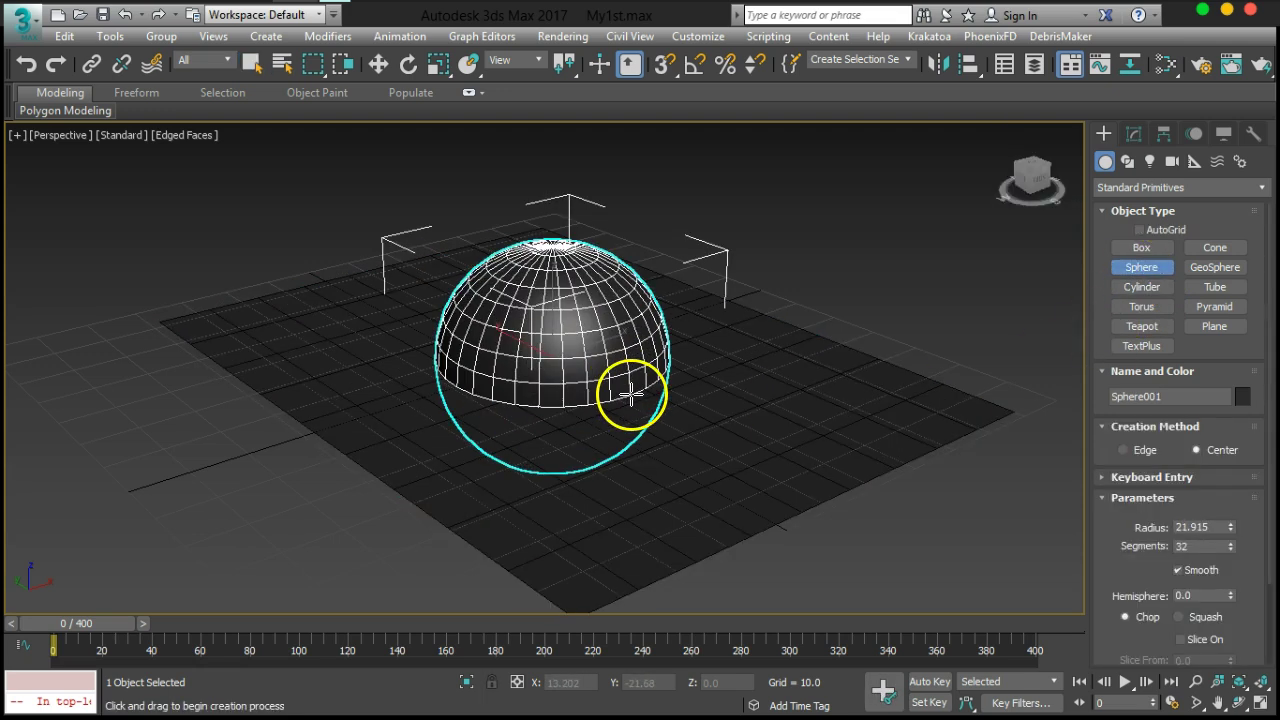
Raise the sphere above the plane to a Z position of about 17.9
click(378, 63)
drag(557, 323, 563, 229)
alt+middle_drag(563, 229, 603, 403)
click(703, 362)
alt+middle_drag(706, 429, 603, 366)
click(603, 366)
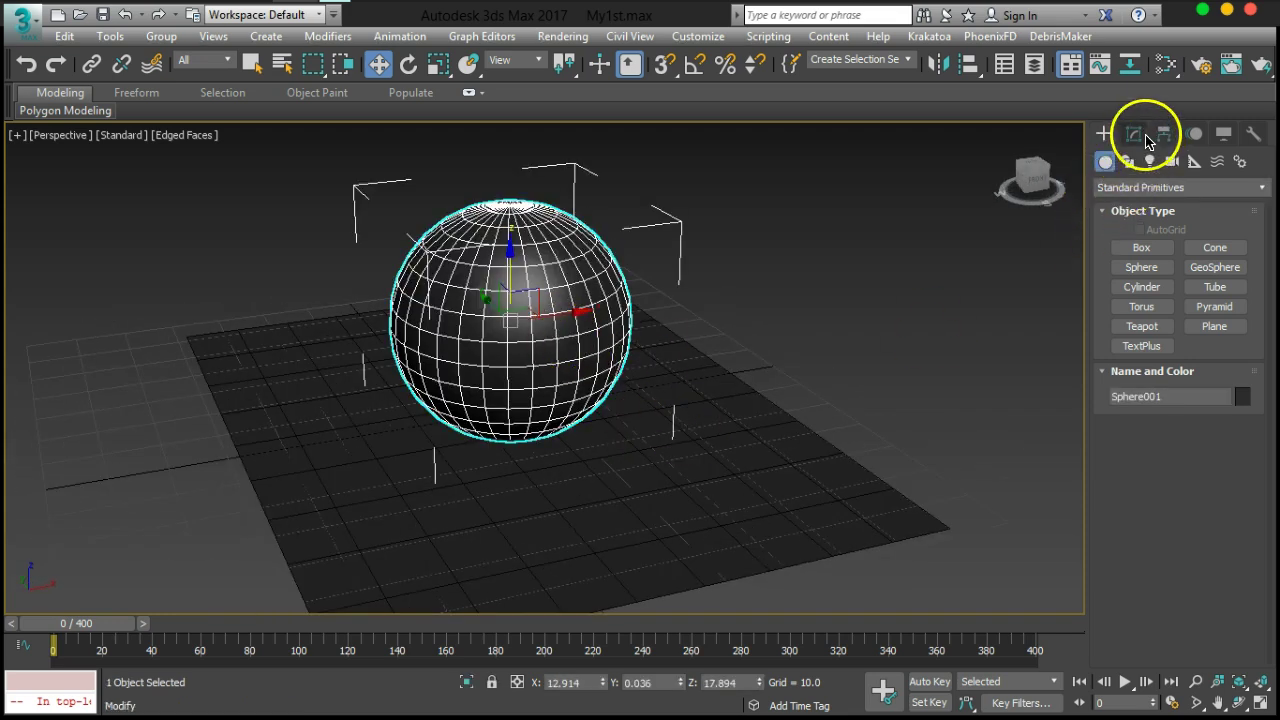
Set the sphere's Hemisphere value to 0.33, enable Slice On, and set Slice From to 121.0
click(1137, 132)
drag(1230, 438, 1236, 366)
click(1205, 480)
drag(1230, 502, 1181, 273)
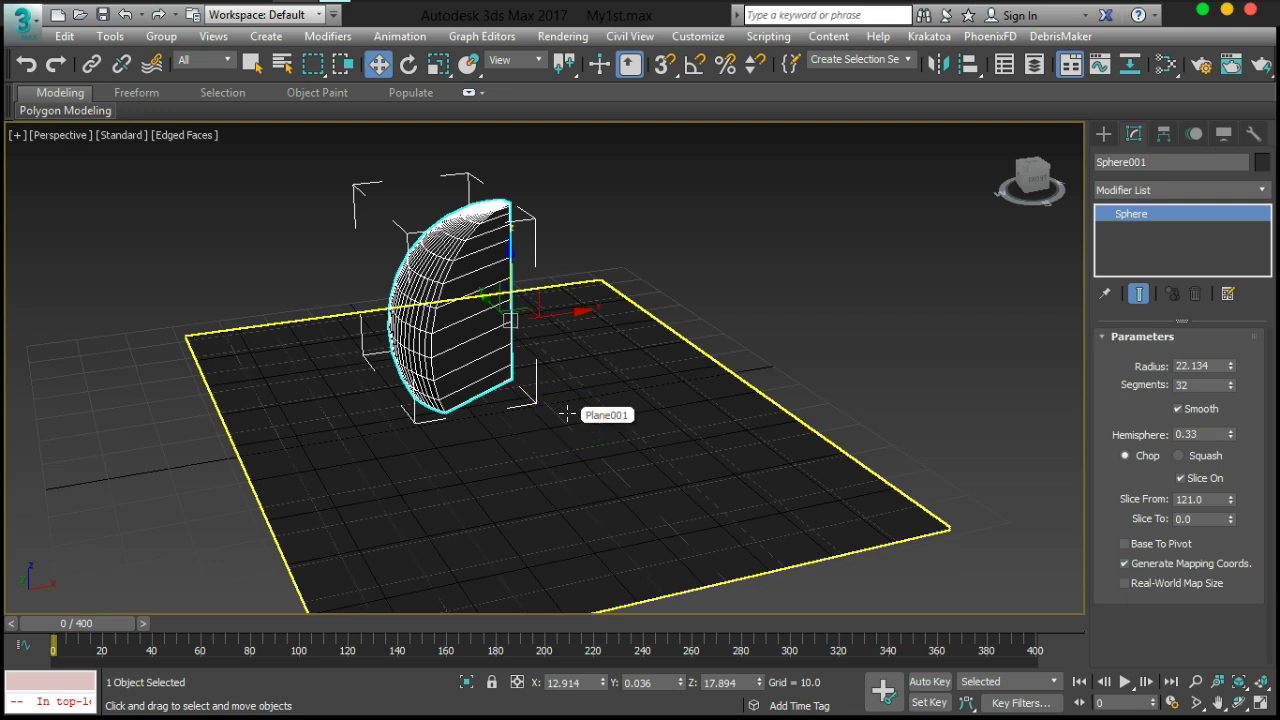
alt+middle_drag(566, 413, 707, 410)
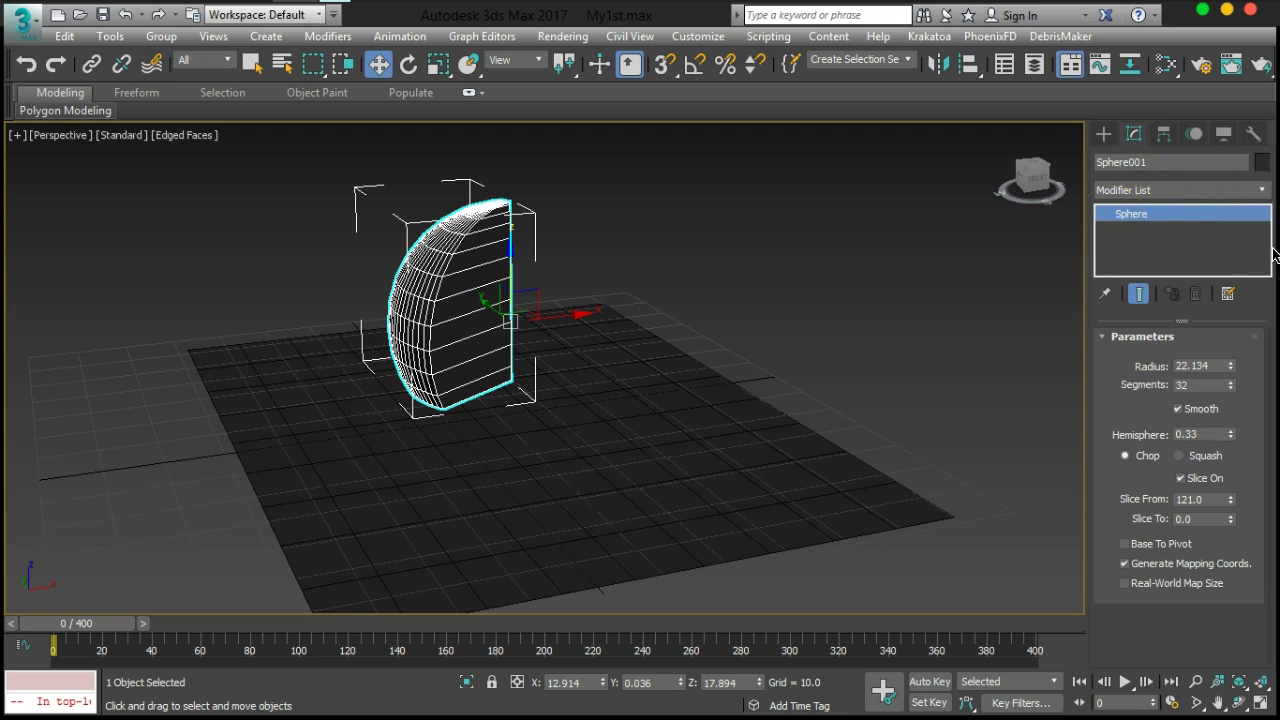
alt+middle_drag(746, 423, 1127, 265)
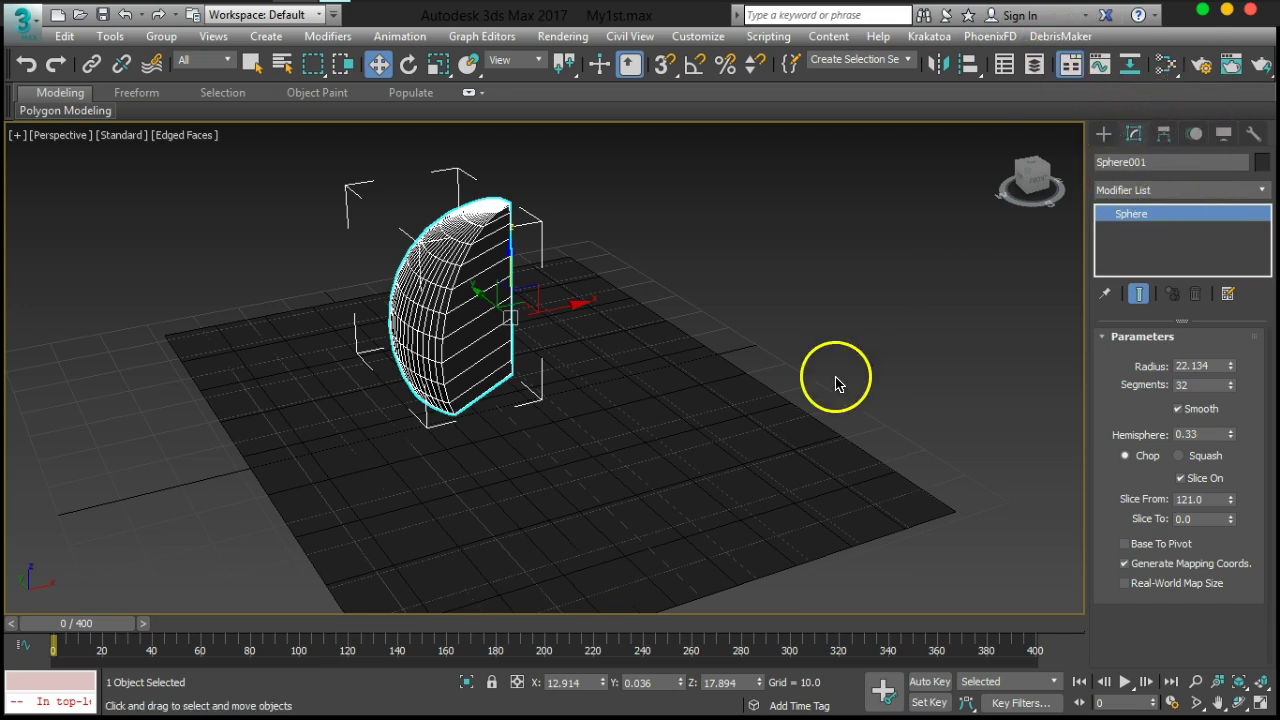
mouse_move(943, 412)
alt+middle_down()
mouse_move(903, 421)
mouse_move(928, 421)
alt+middle_up()
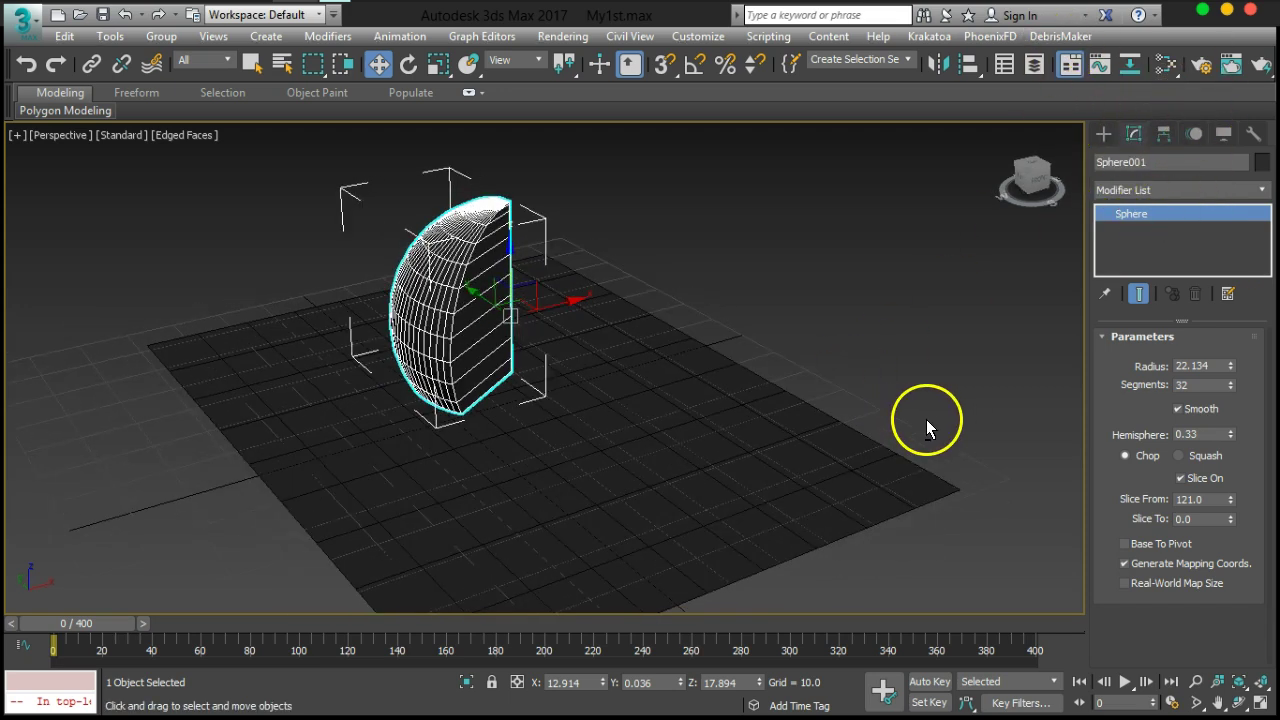
click(1104, 133)
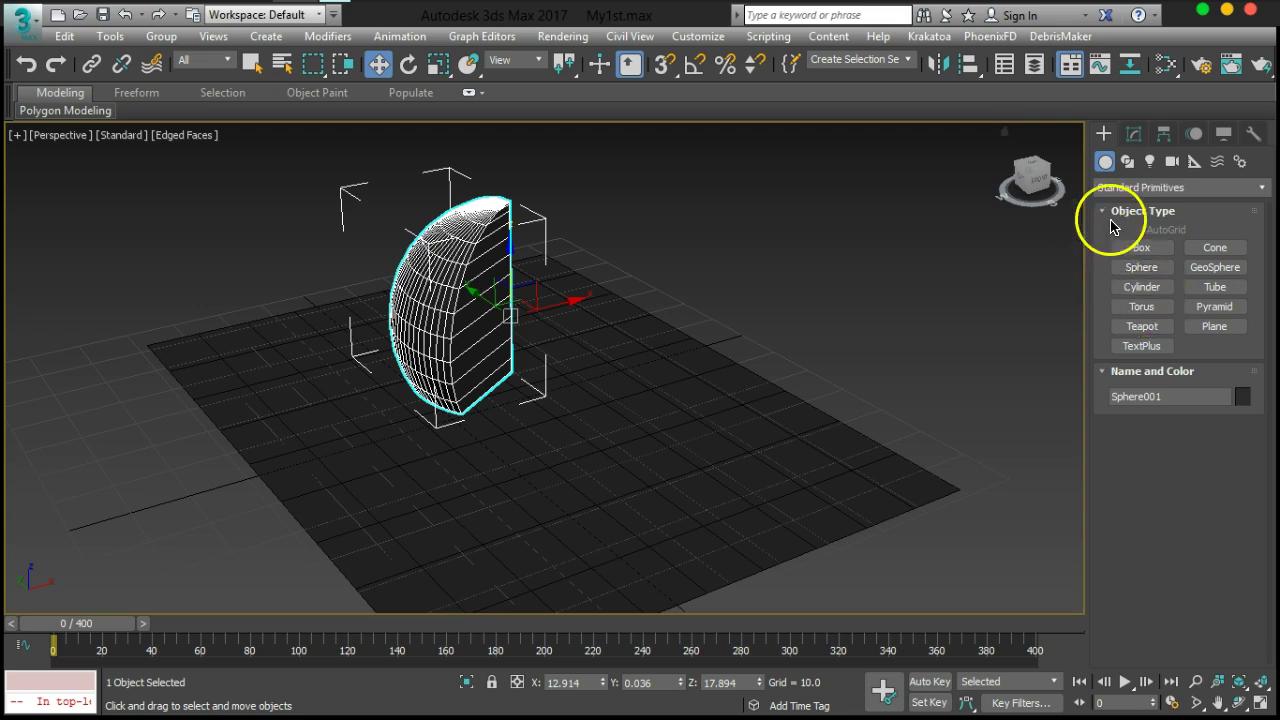
click(1158, 186)
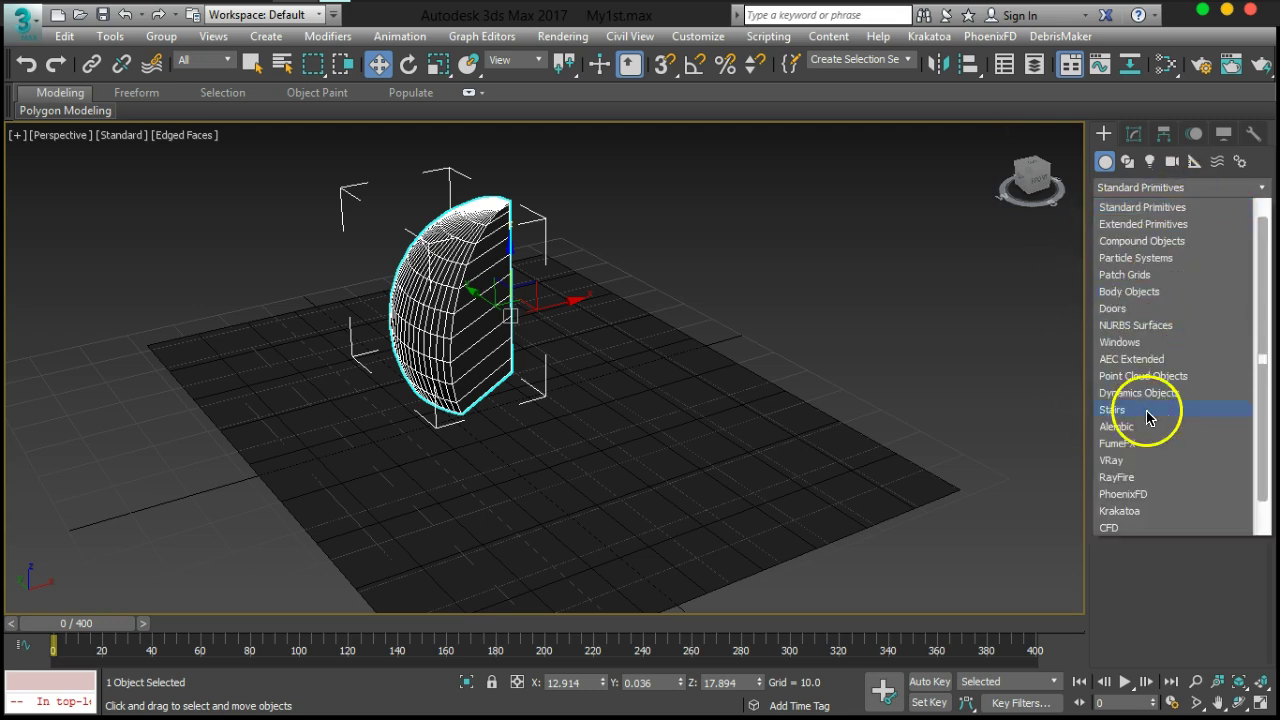
click(1146, 579)
alt+middle_drag(676, 376, 669, 372)
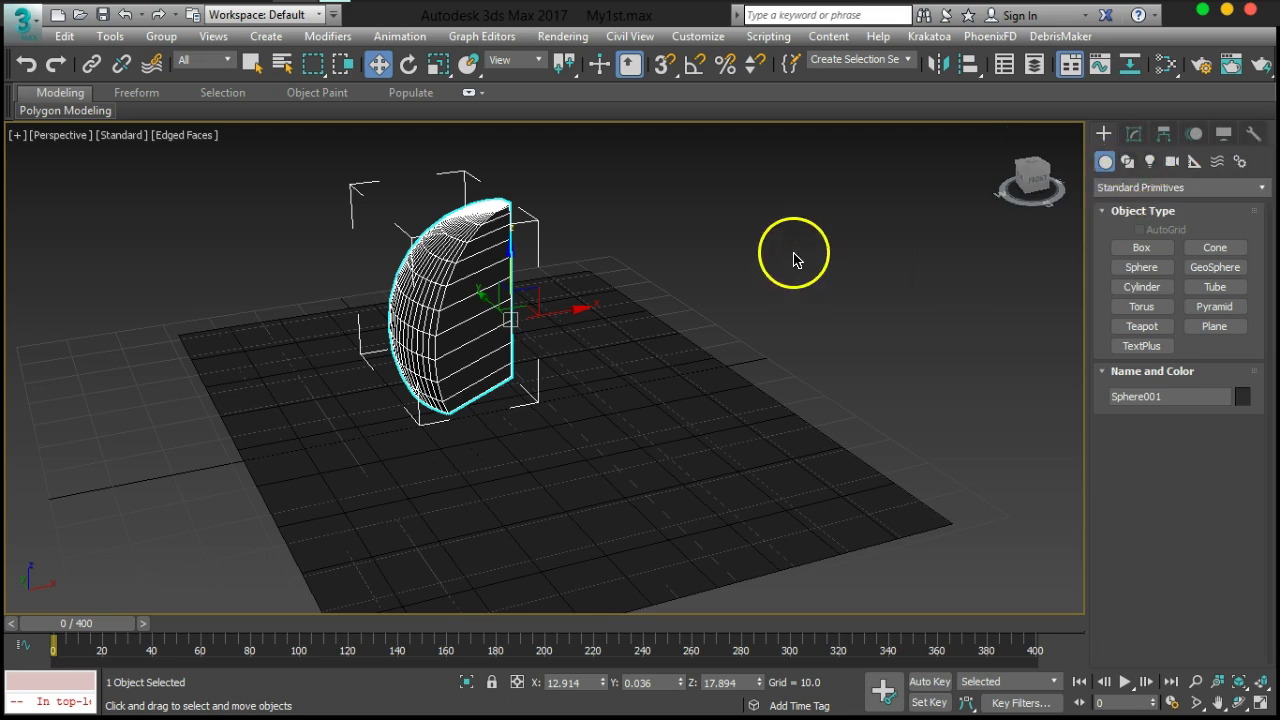
Delete all objects in the scene, including the sliced sphere and the plane
key(ctrl+a)
key(Delete)
alt+middle_drag(226, 559, 440, 418)
alt+middle_drag(513, 400, 560, 395)
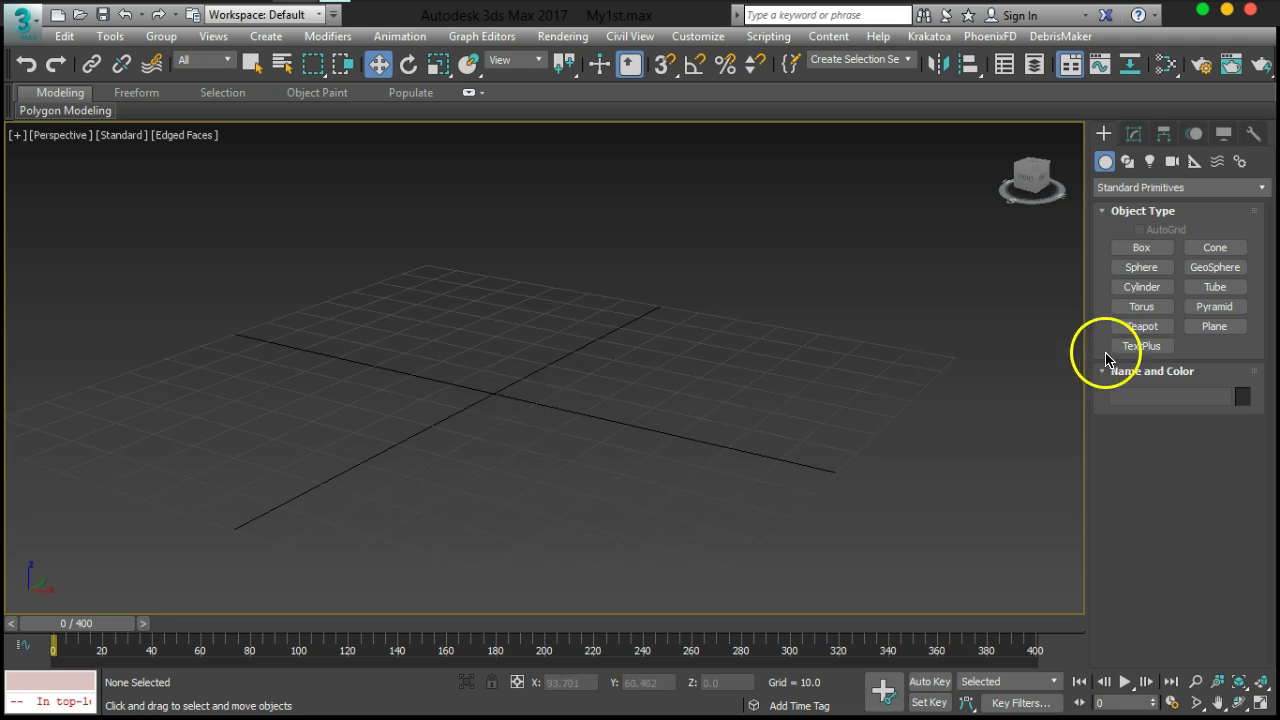
Draw a circle spline with a radius of about 42.7 centred near the grid origin
click(1127, 161)
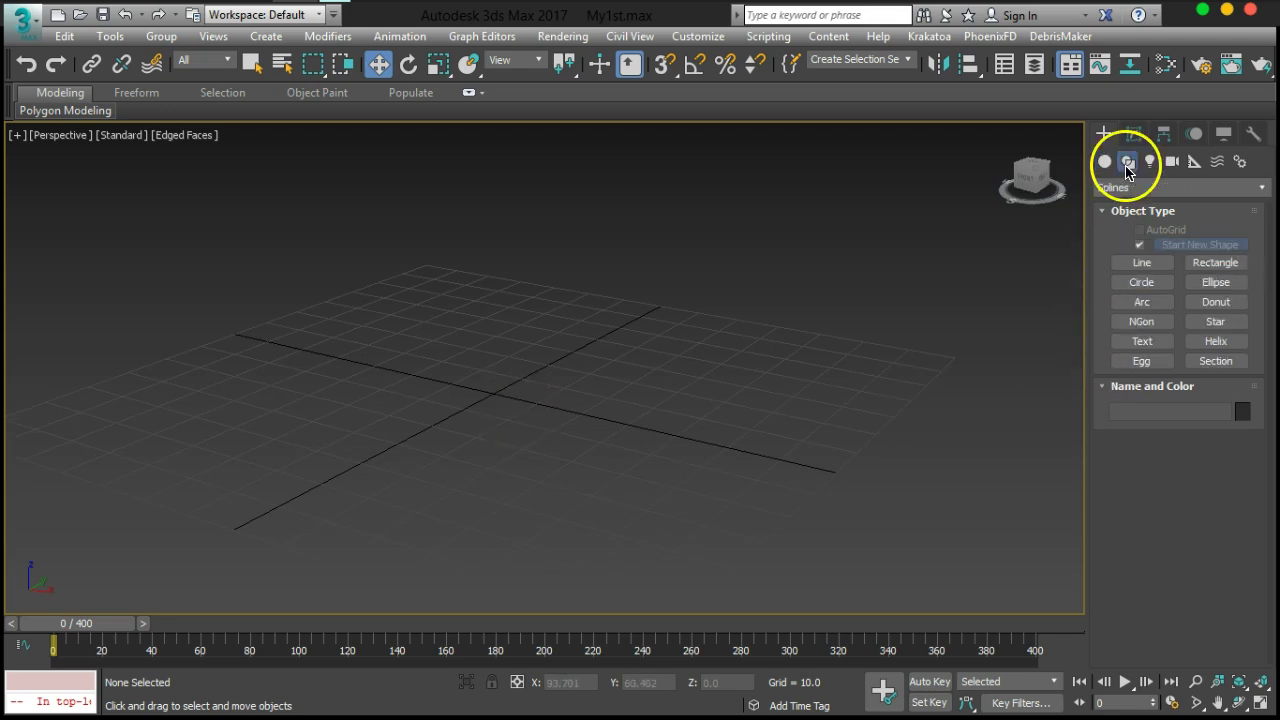
click(1155, 289)
drag(486, 388, 657, 476)
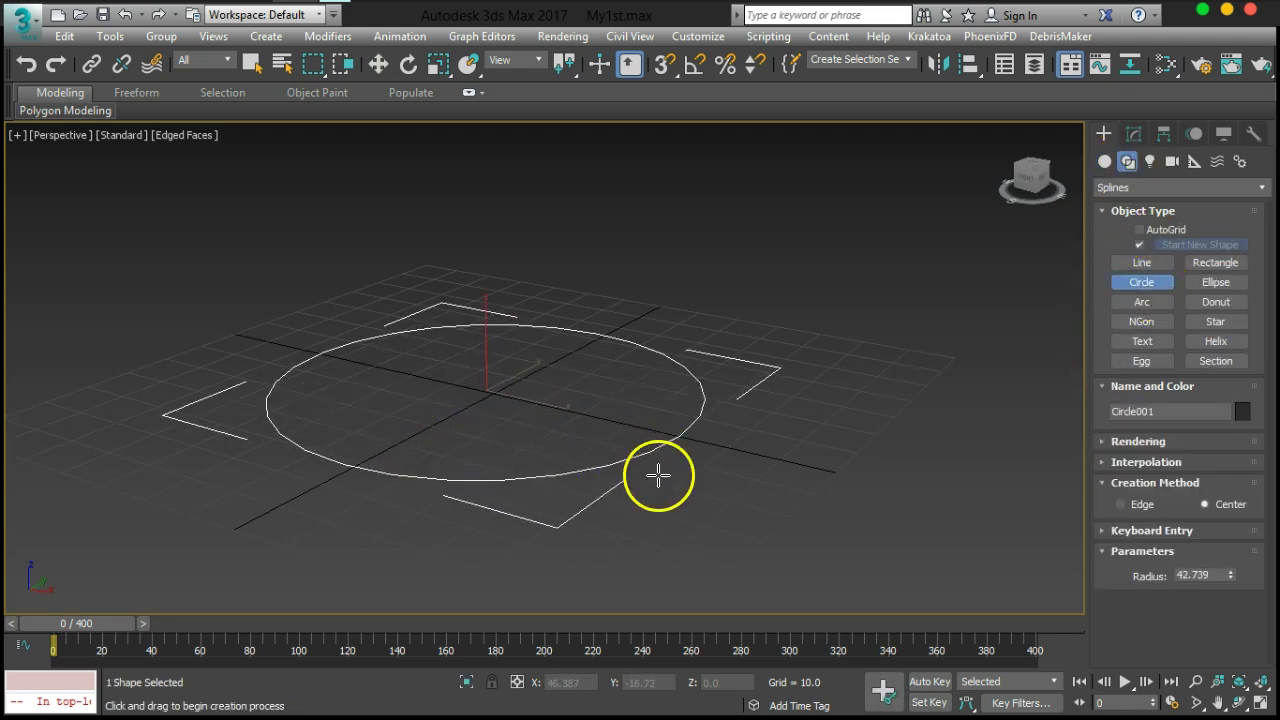
Draw an outlined egg spline inside the circle, about 57.6 long and 38.4 wide, with a thickness of about -3
click(1141, 361)
drag(505, 392, 614, 437)
alt+middle_drag(614, 437, 632, 410)
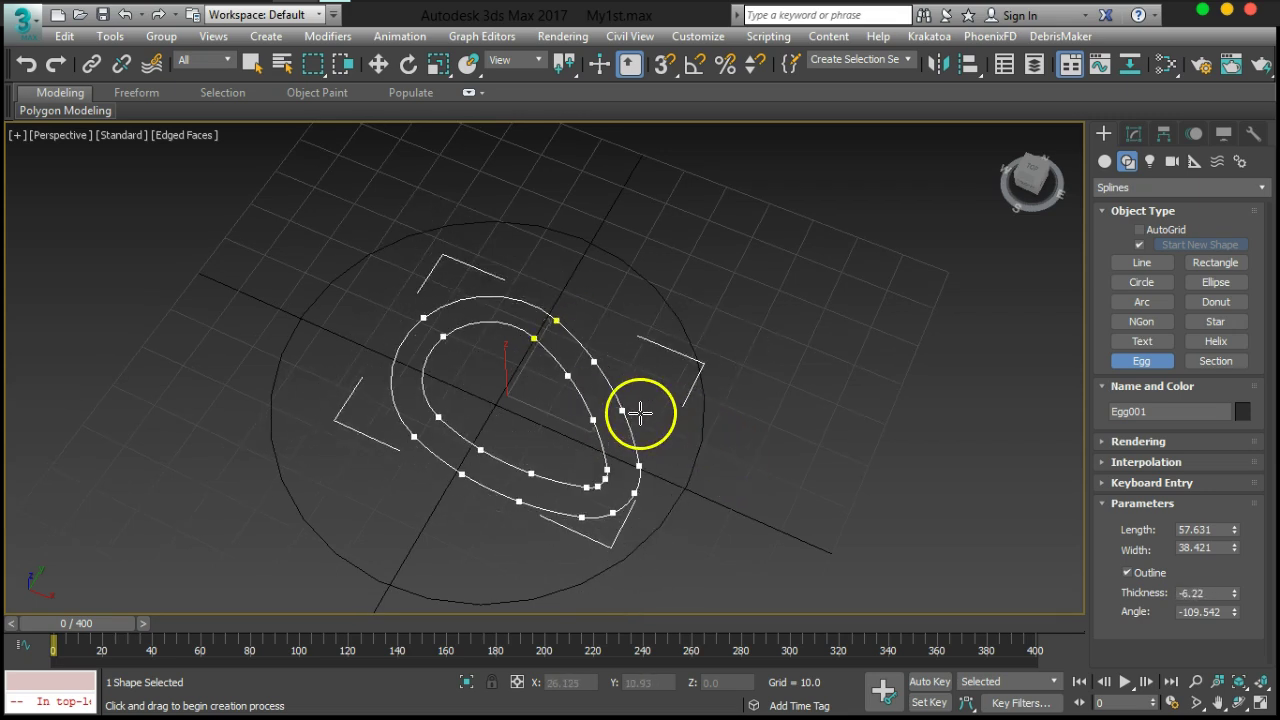
click(720, 447)
mouse_move(720, 447)
alt+middle_down()
mouse_move(691, 377)
mouse_move(718, 424)
alt+middle_up()
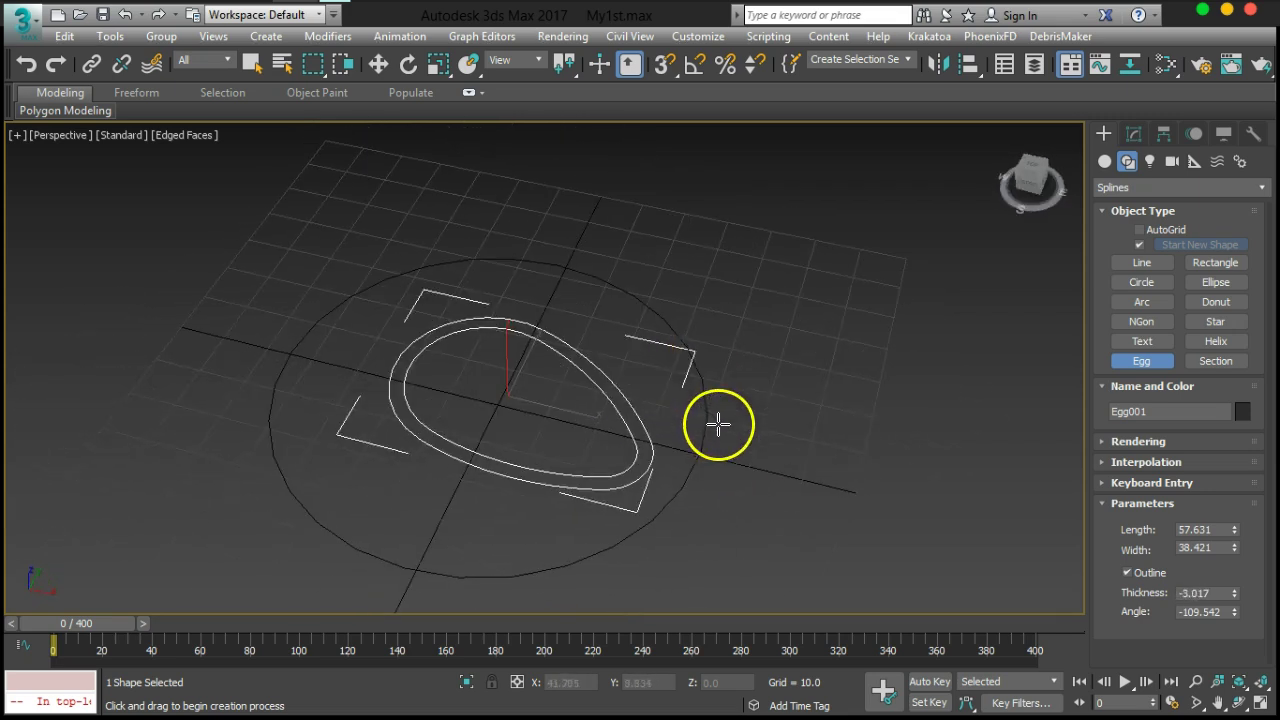
alt+middle_drag(594, 509, 380, 420)
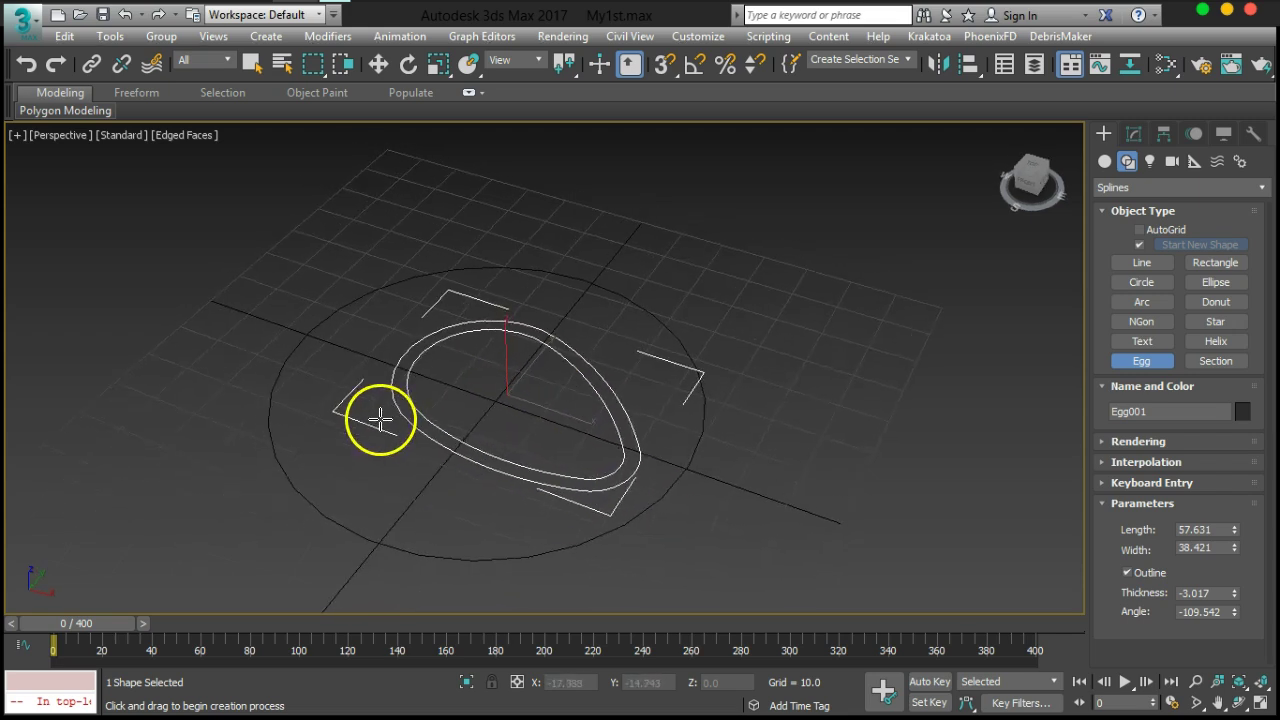
Draw a six-sided NGon of radius about 30.6 and a six-point star with radii of about 46.4 and 50.3 on opposite sides of the circle
click(1138, 322)
drag(797, 309, 908, 382)
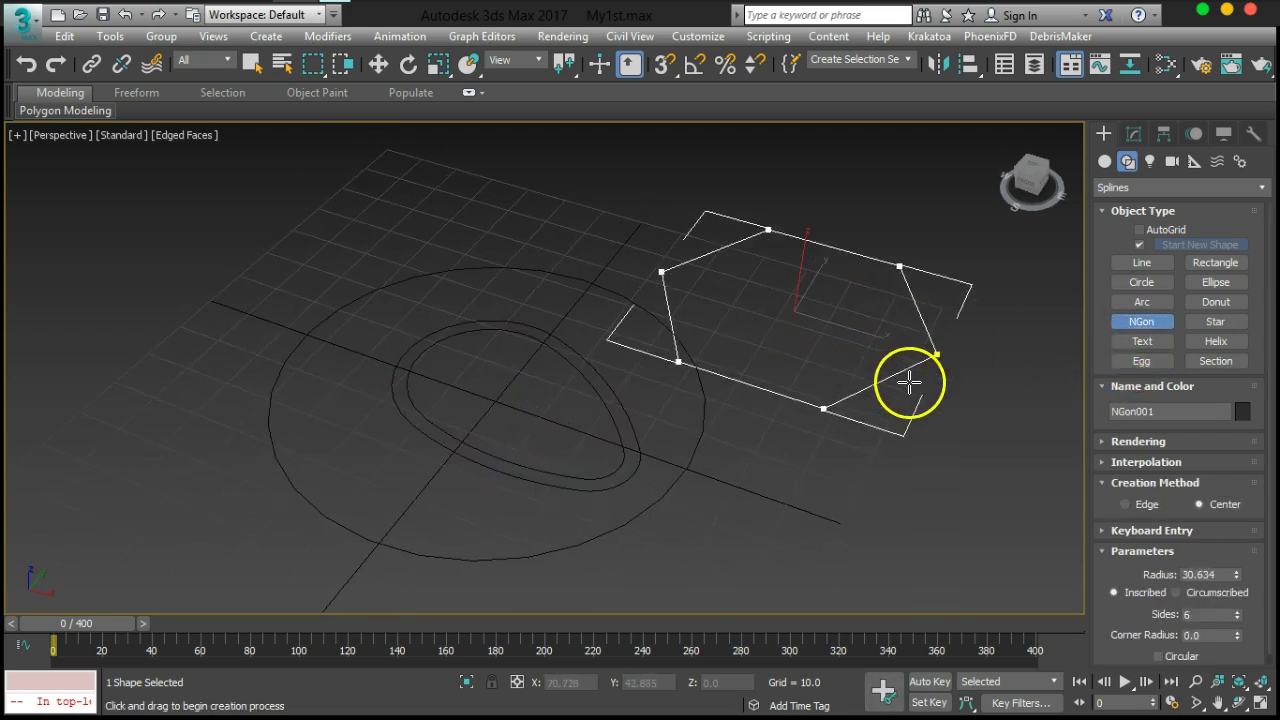
click(1215, 321)
drag(173, 291, 329, 371)
middle_drag(329, 371, 391, 366)
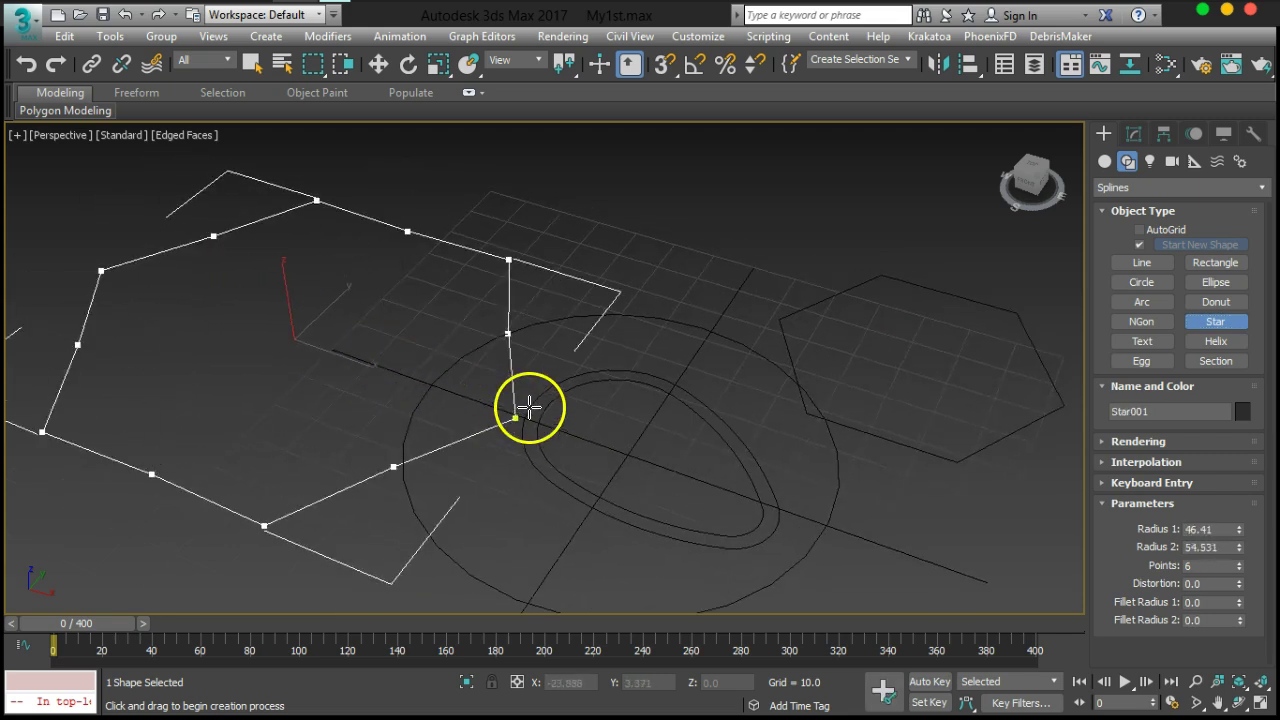
click(515, 403)
alt+middle_drag(666, 414, 724, 407)
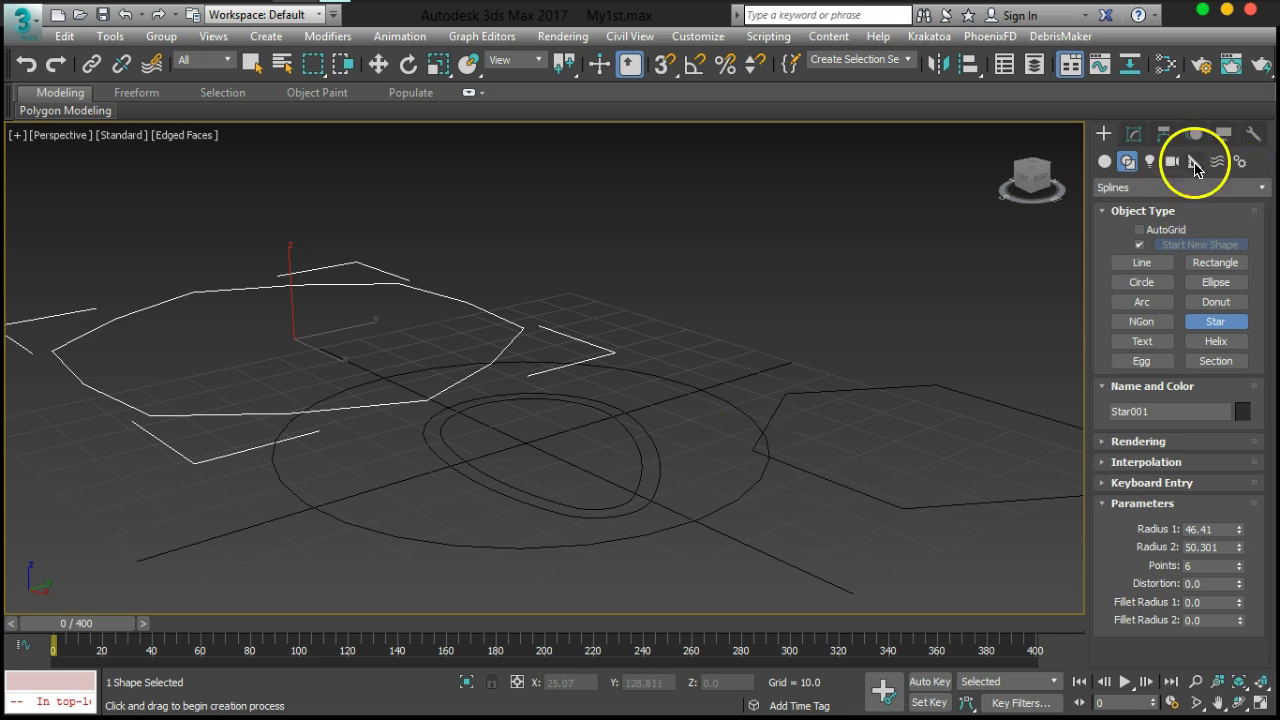
alt+middle_drag(351, 357, 494, 429)
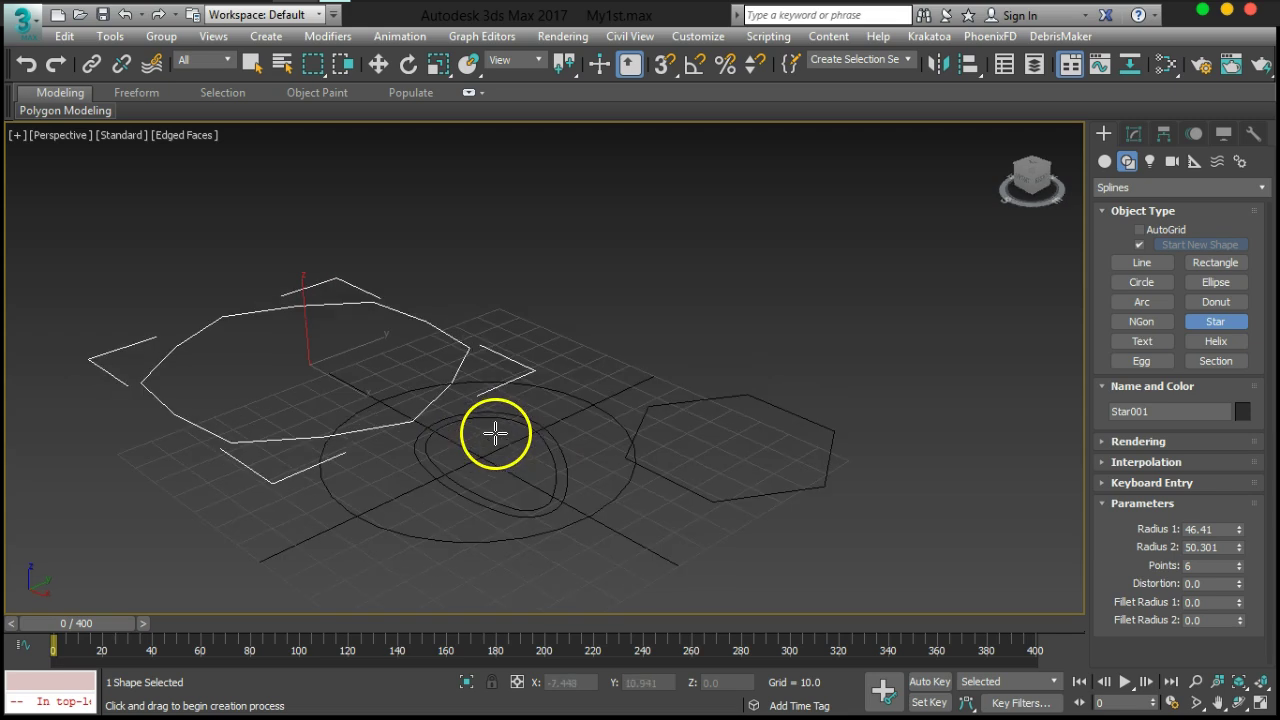
Select all the splines in the viewport and delete them
click(252, 63)
drag(33, 208, 1006, 606)
key(Delete)
alt+middle_drag(828, 572, 628, 414)
scroll(577, 418, up, 3)
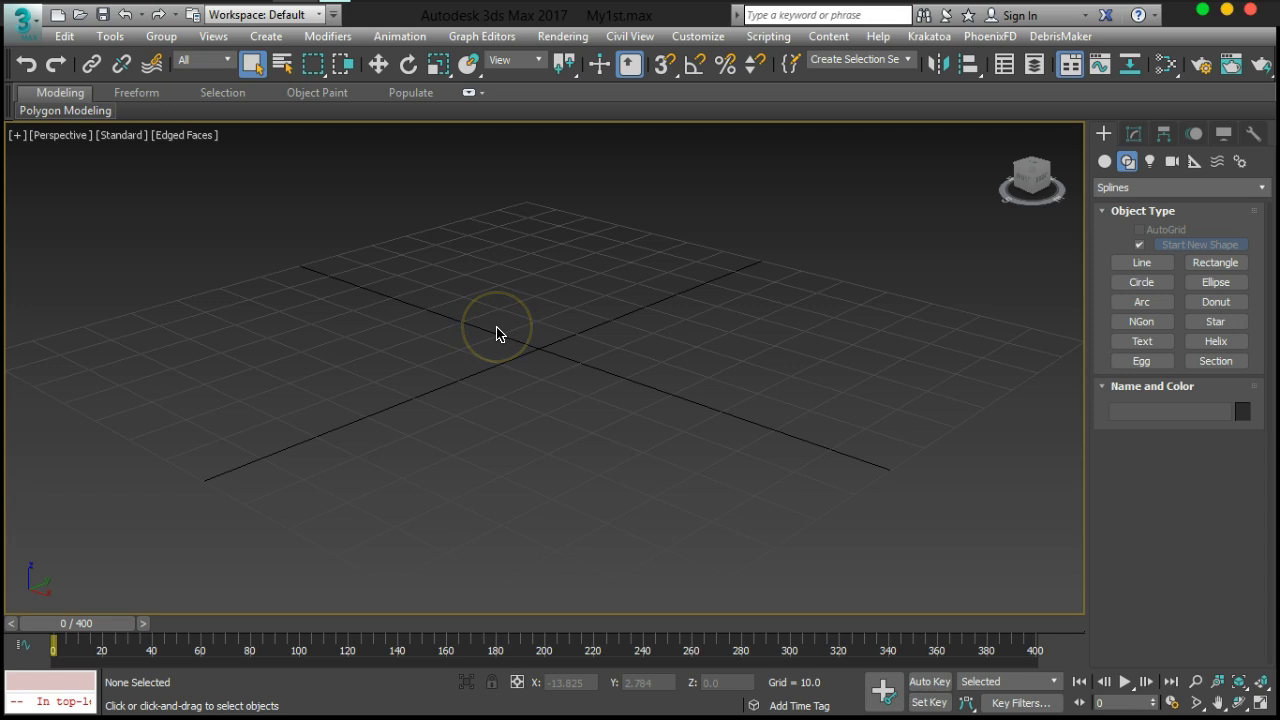
Create a standard sphere with a radius of about 14.9 at the centre of the grid
click(1104, 161)
click(1141, 267)
drag(540, 346, 525, 430)
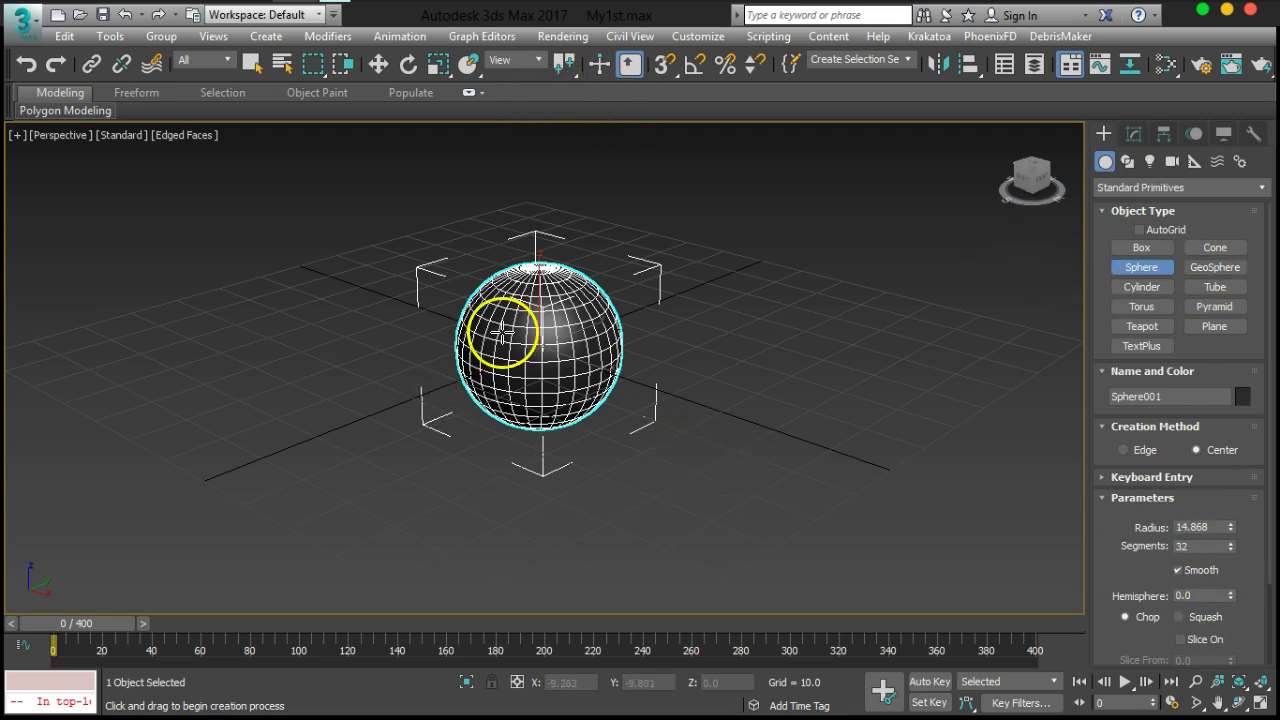
Move the sphere up above the grid to a Z position of about 13.4
click(376, 63)
drag(528, 292, 600, 300)
alt+middle_drag(600, 300, 603, 372)
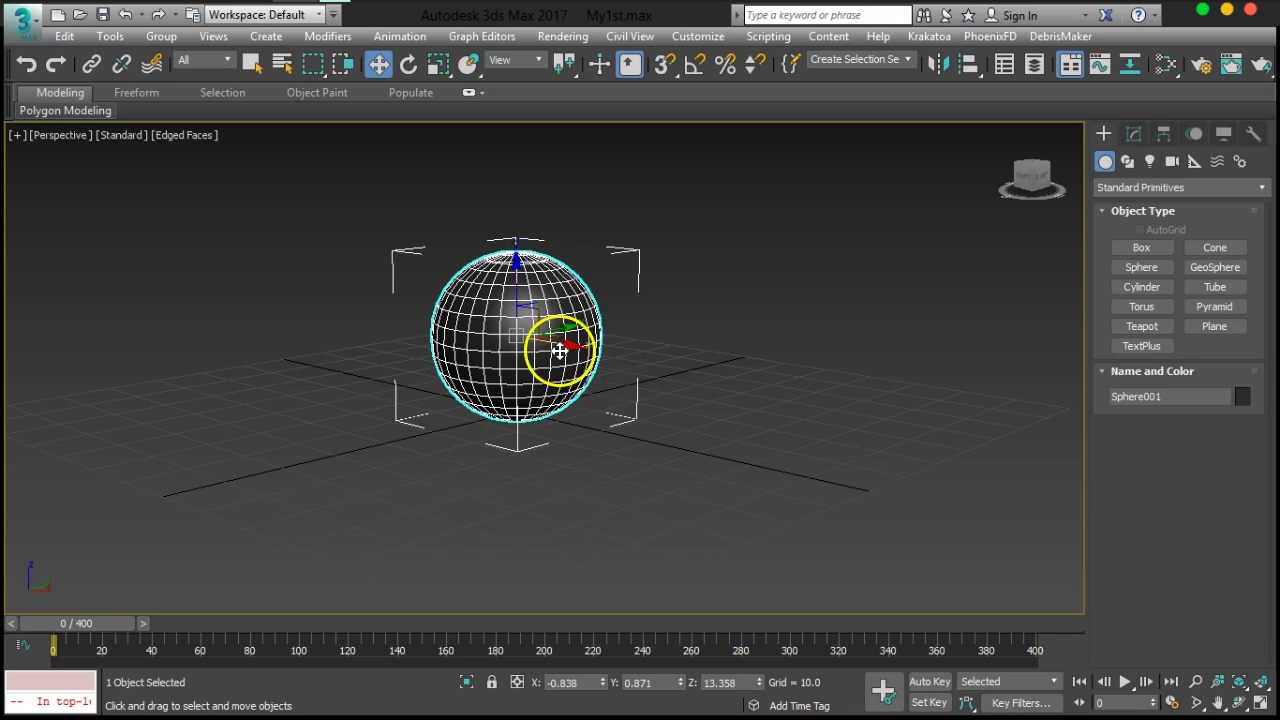
alt+middle_drag(563, 349, 563, 363)
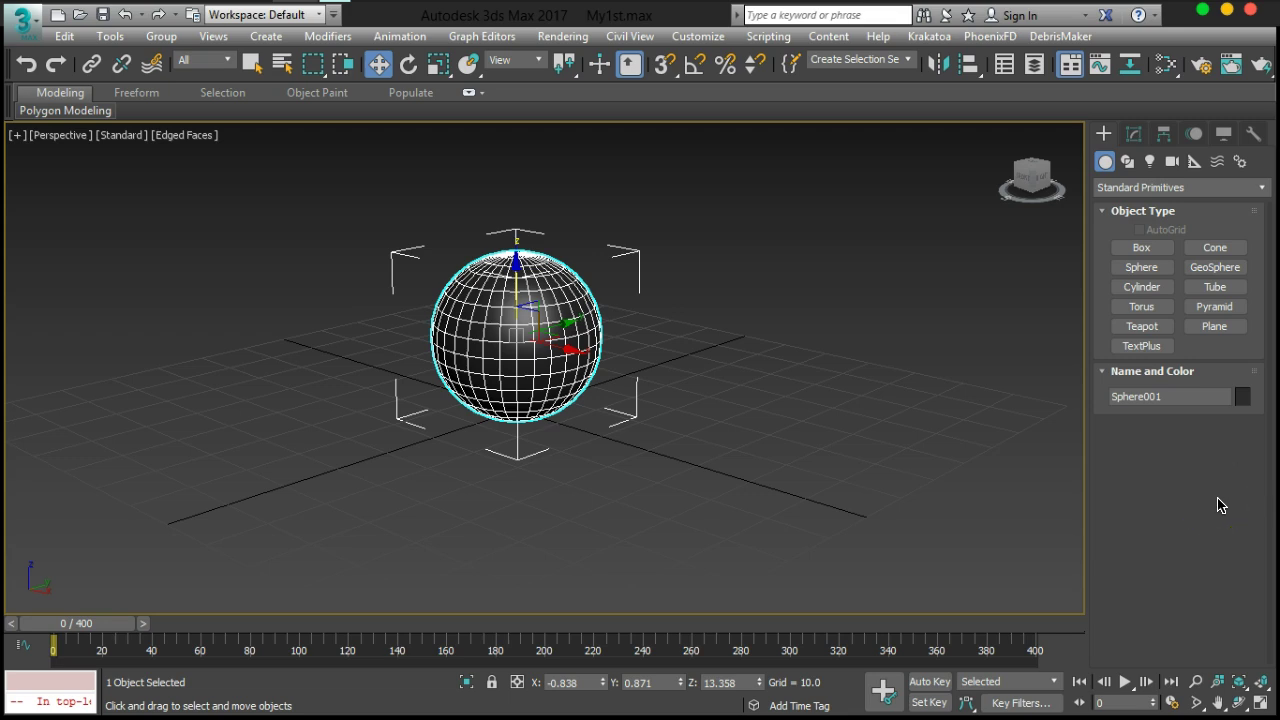
Examine the Modeling, Freeform, Selection, Object Paint and Populate tool sets in the expanded ribbon, and collapse it again
click(468, 94)
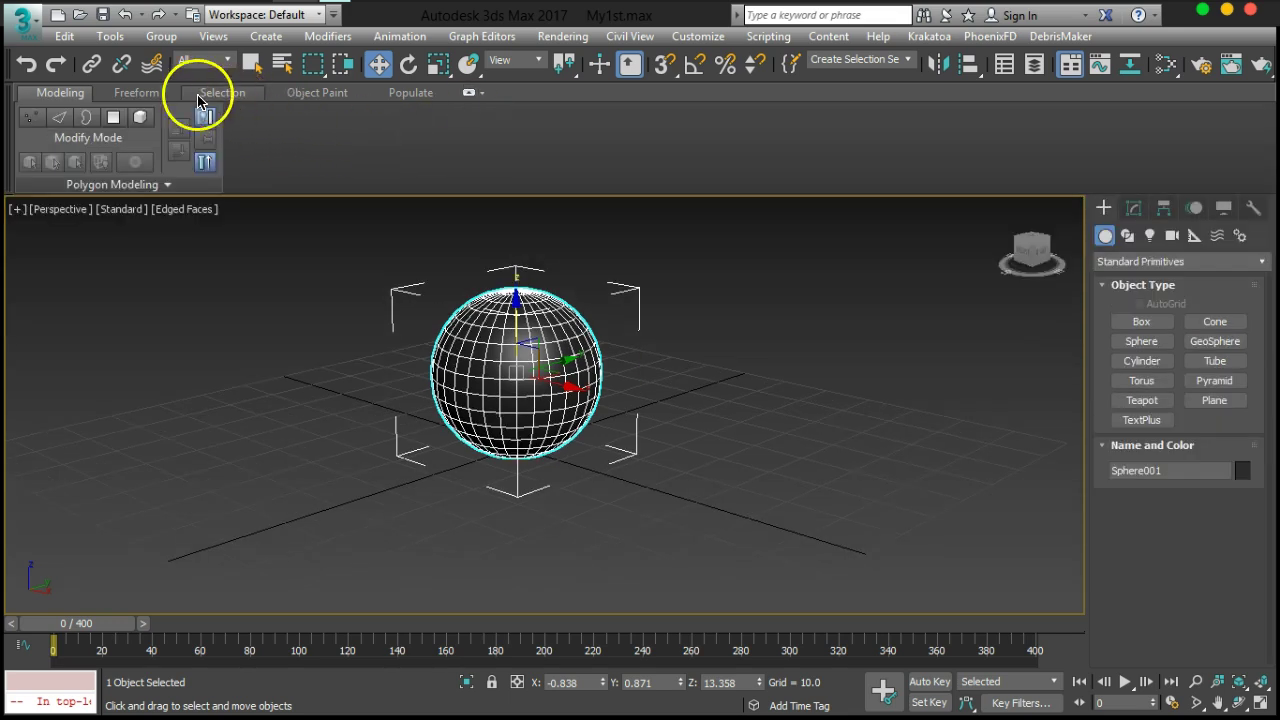
click(136, 92)
click(312, 92)
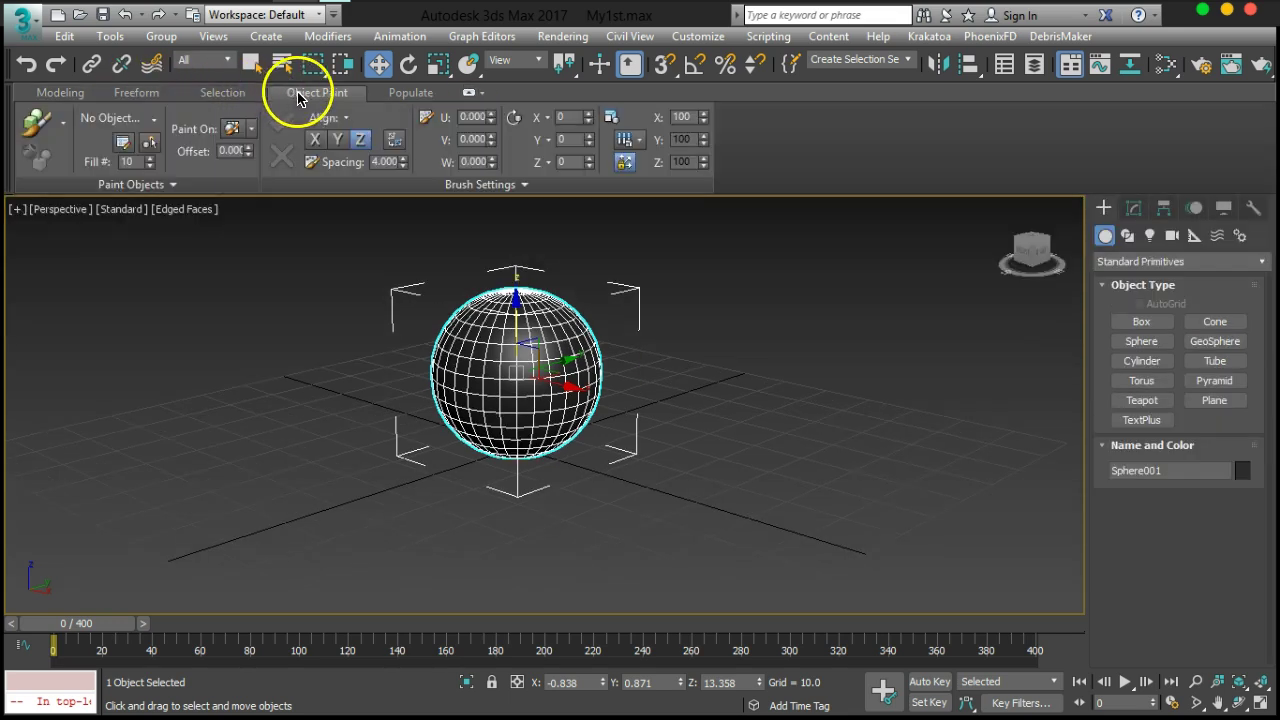
click(408, 92)
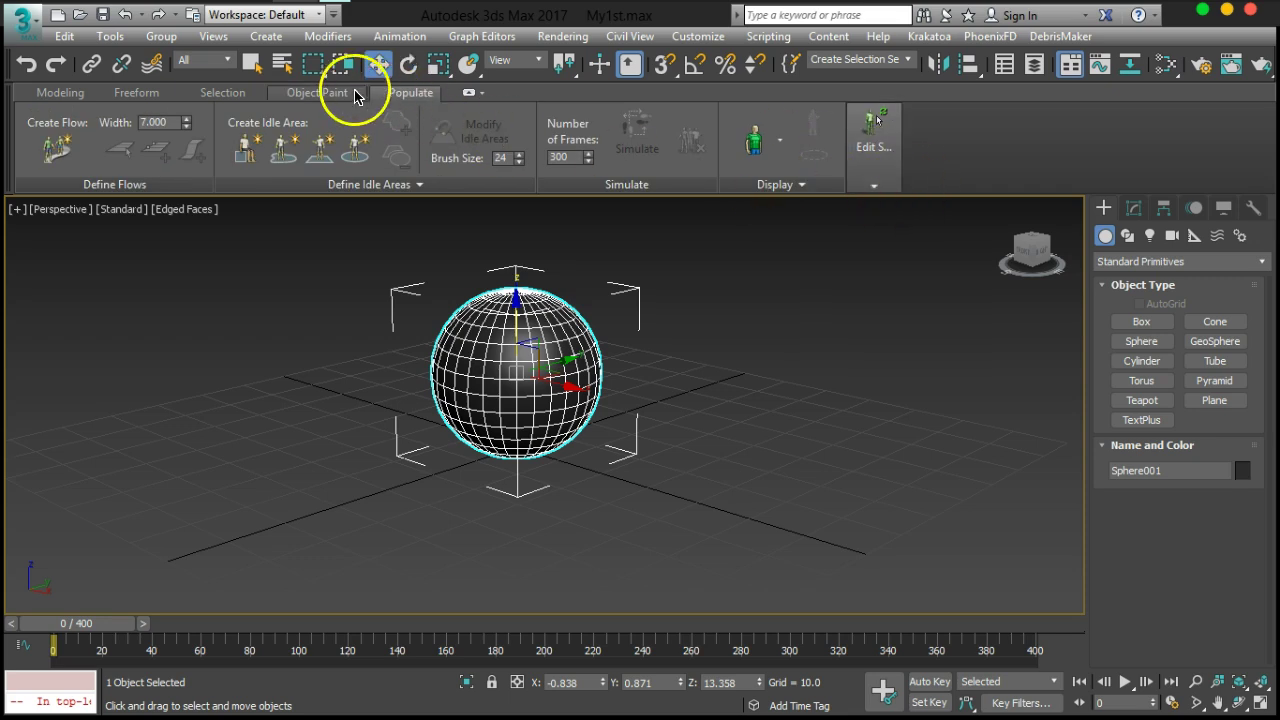
click(315, 92)
click(215, 92)
click(140, 93)
click(62, 94)
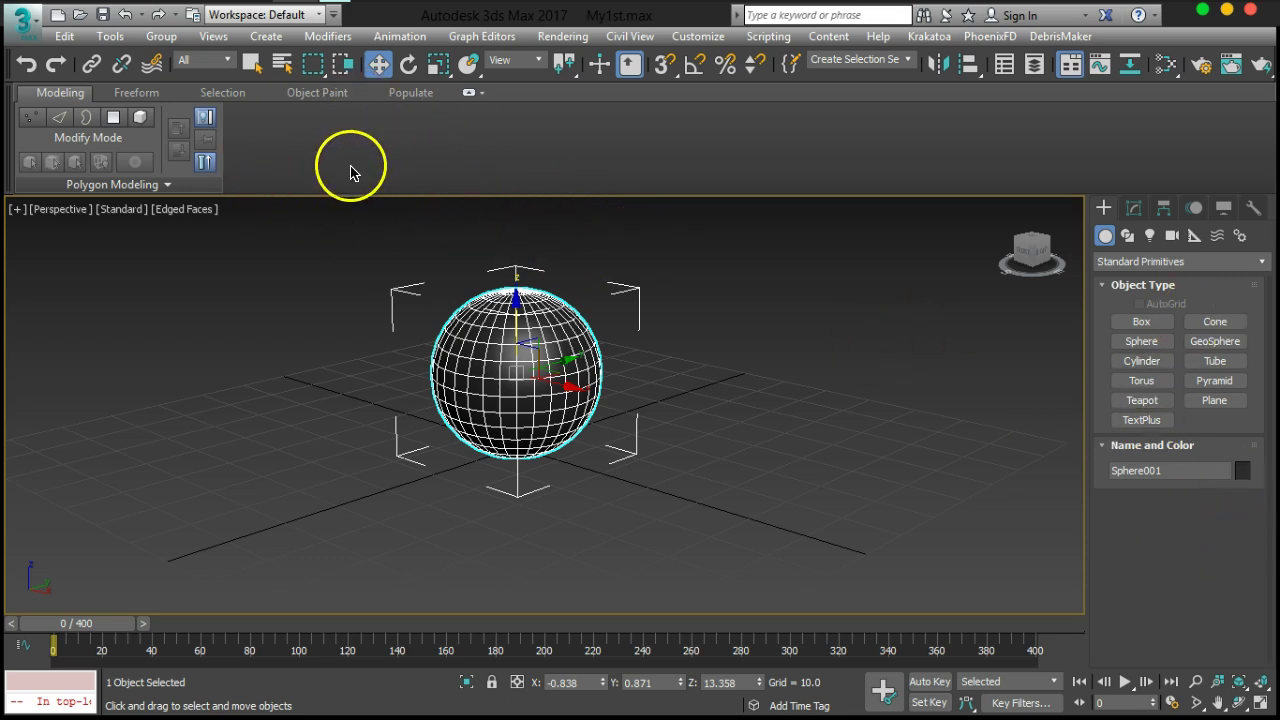
click(470, 95)
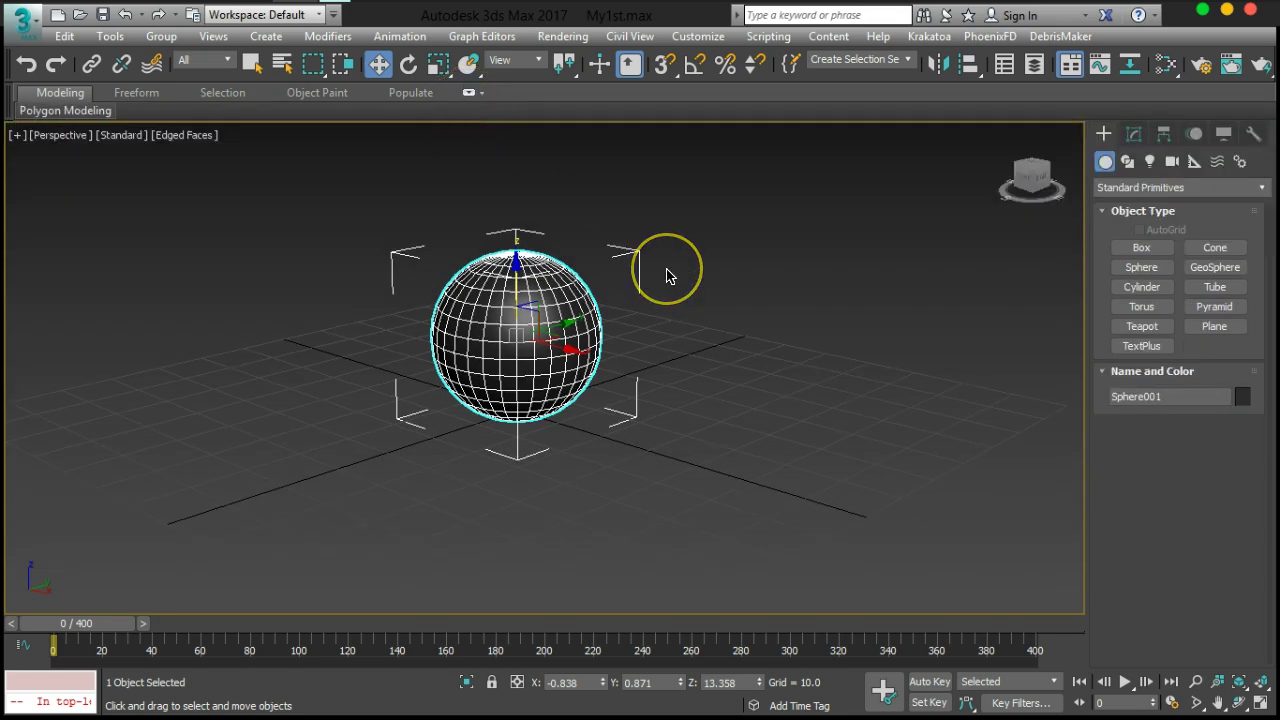
Reselect the sphere and inspect it up close
click(694, 329)
click(557, 363)
alt+middle_drag(557, 363, 563, 329)
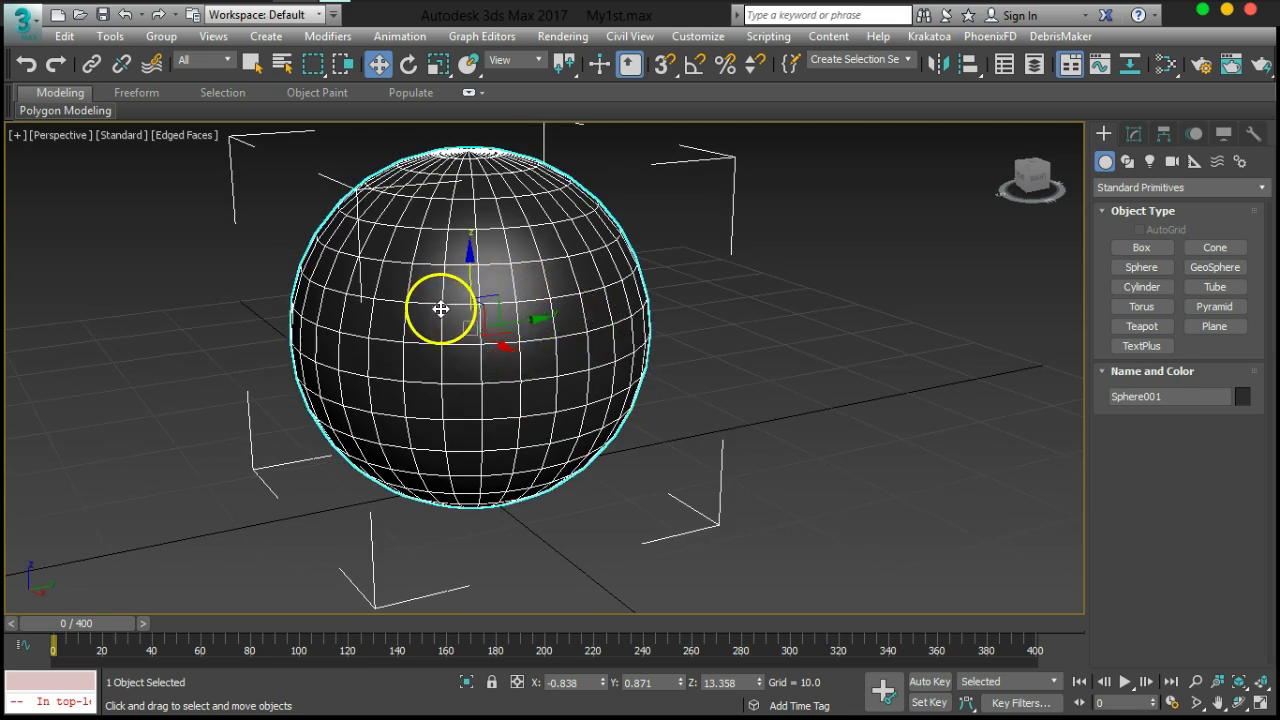
Examine the sphere's surface mesh from several angles and distances with the Select Object tool active
alt+middle_drag(560, 380, 588, 357)
scroll(588, 357, up, 3)
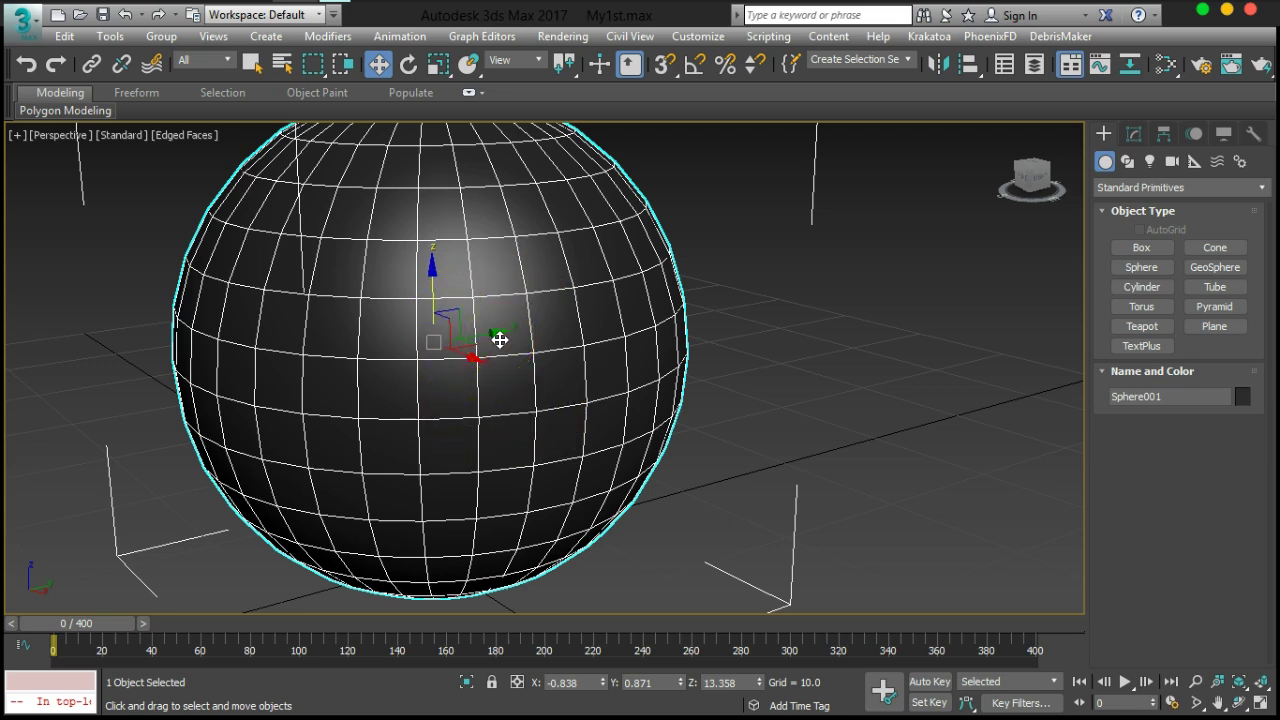
alt+middle_drag(499, 340, 543, 366)
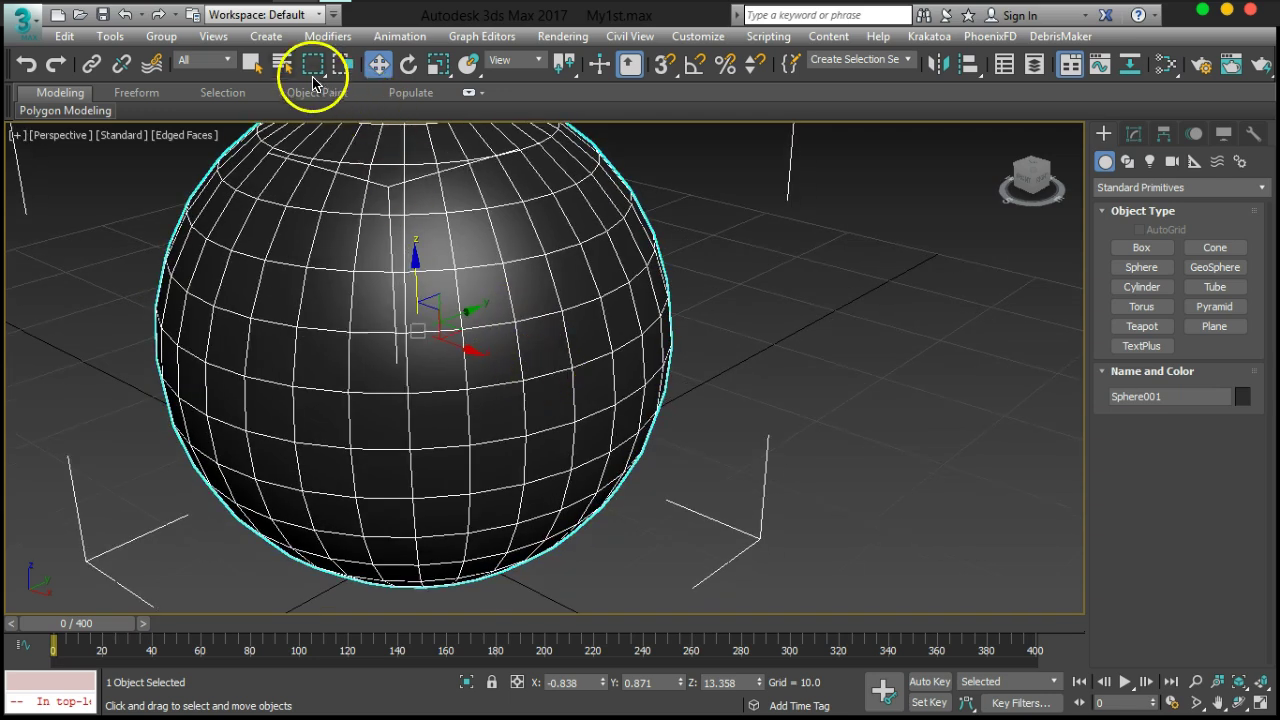
click(252, 63)
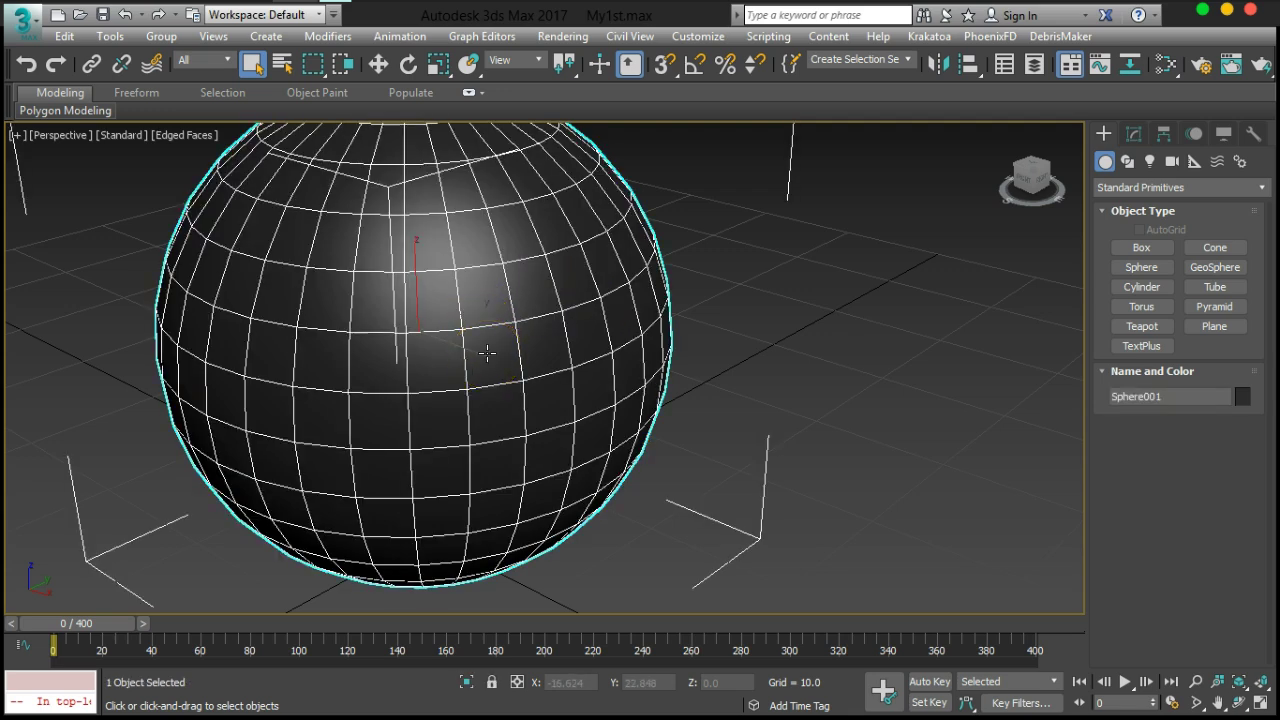
scroll(620, 318, down, 4)
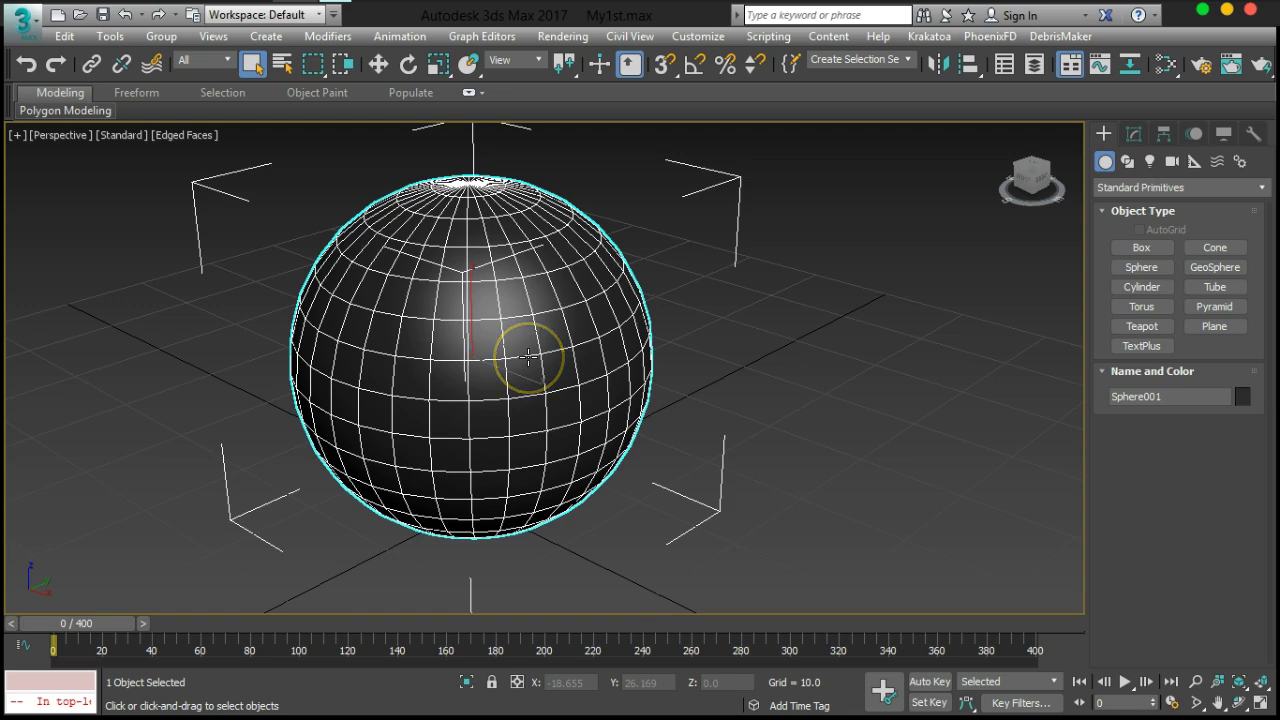
scroll(528, 356, up, 3)
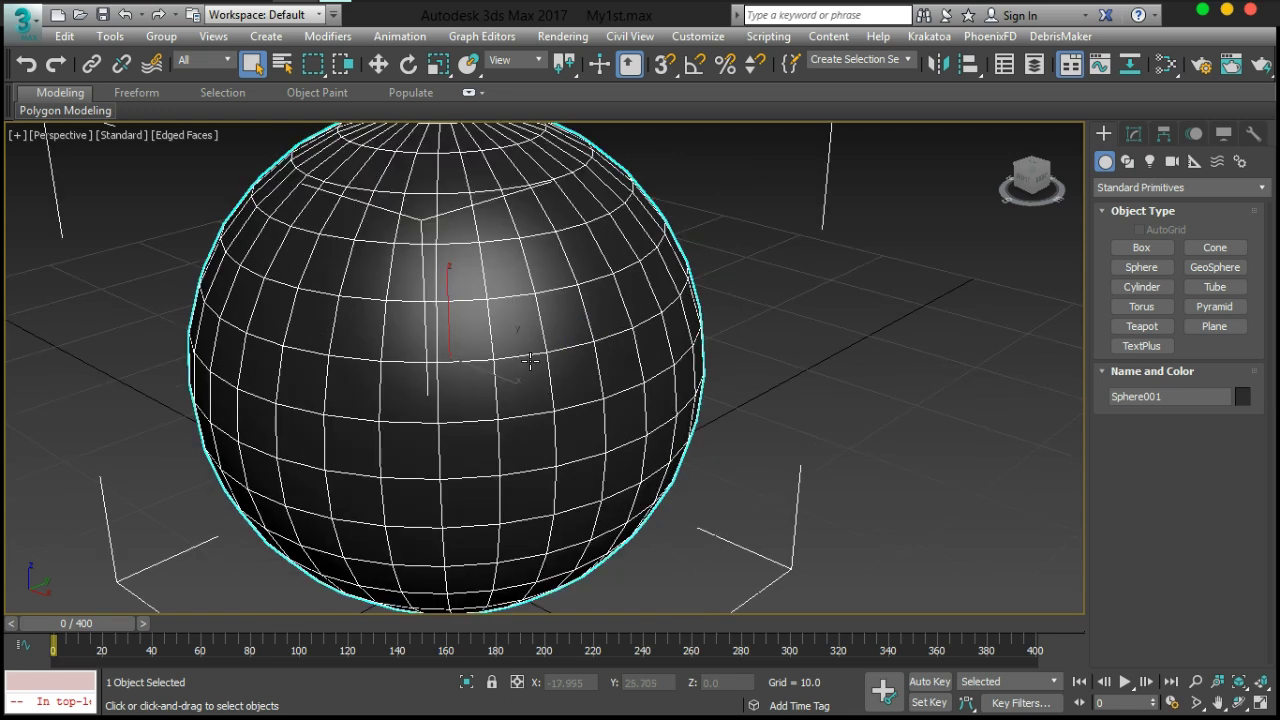
click(518, 368)
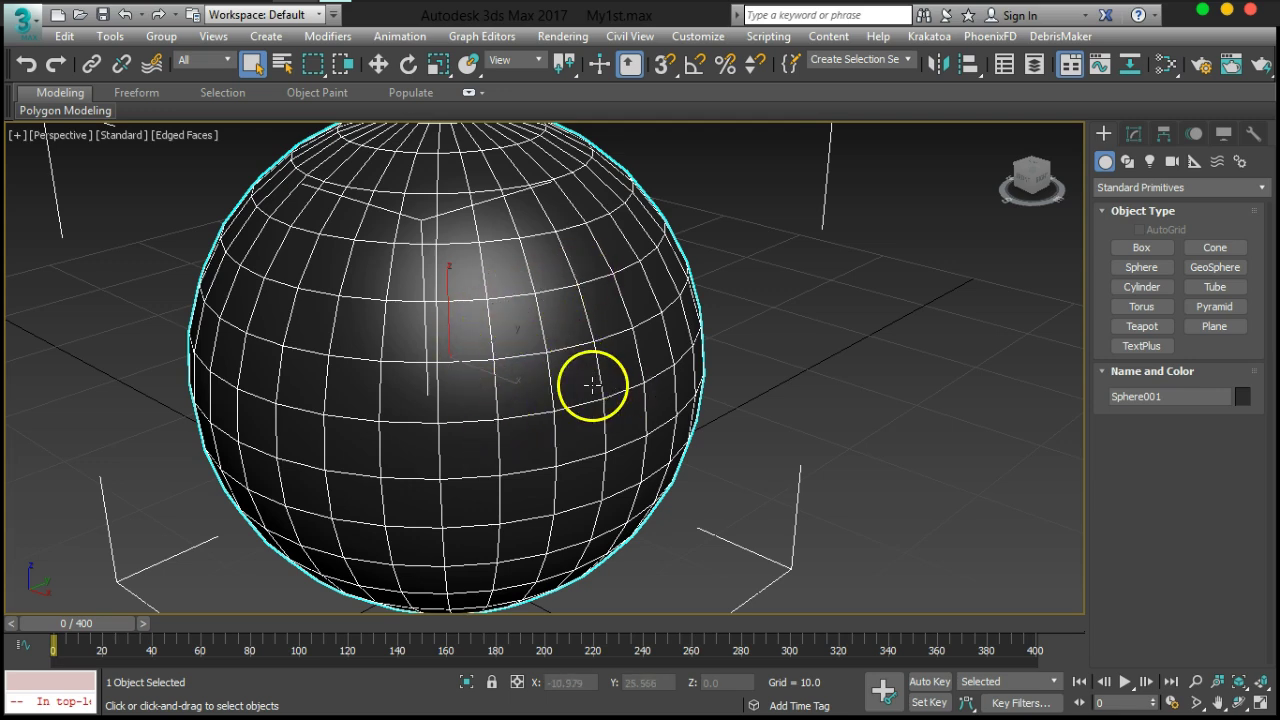
scroll(580, 289, up, 4)
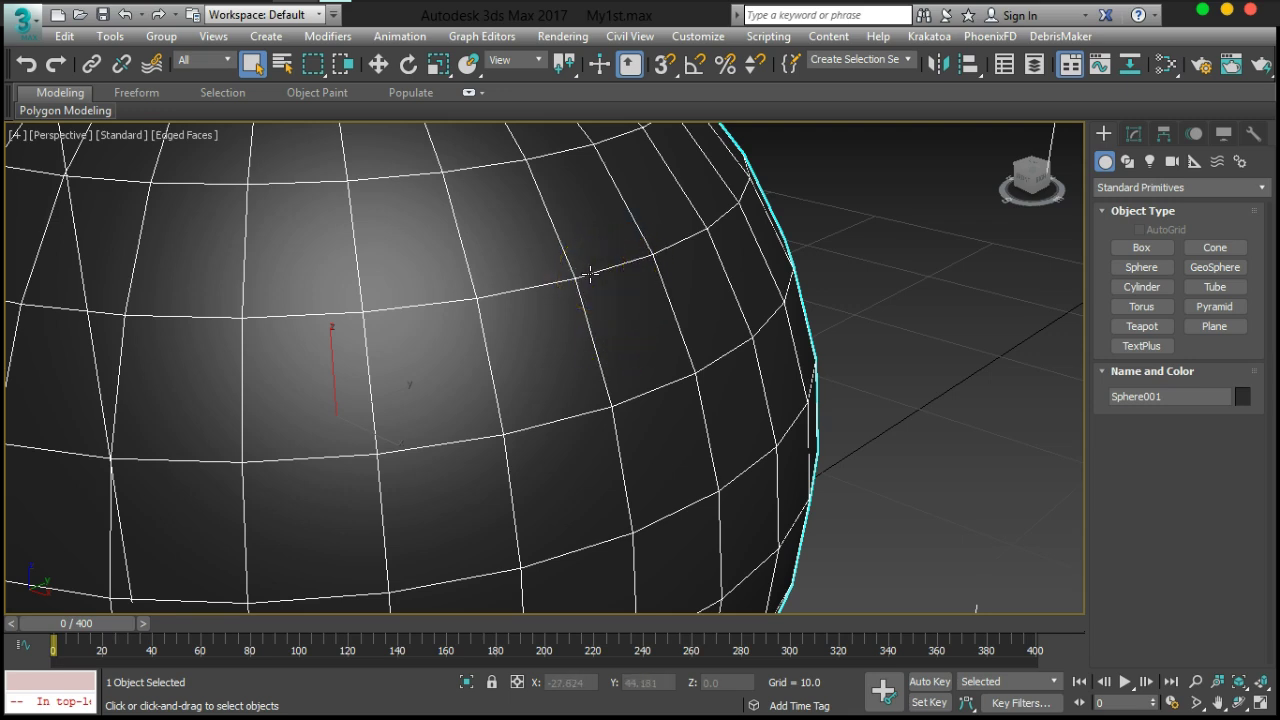
alt+middle_drag(590, 273, 649, 371)
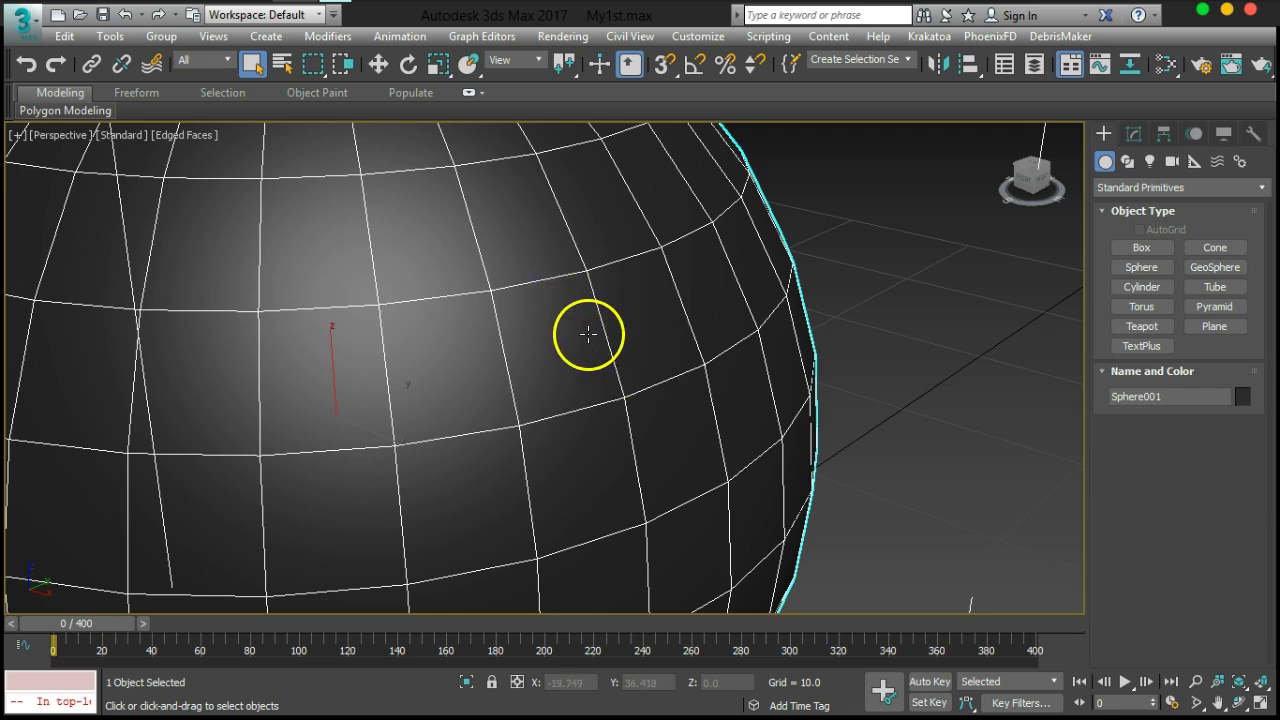
alt+middle_drag(586, 334, 577, 354)
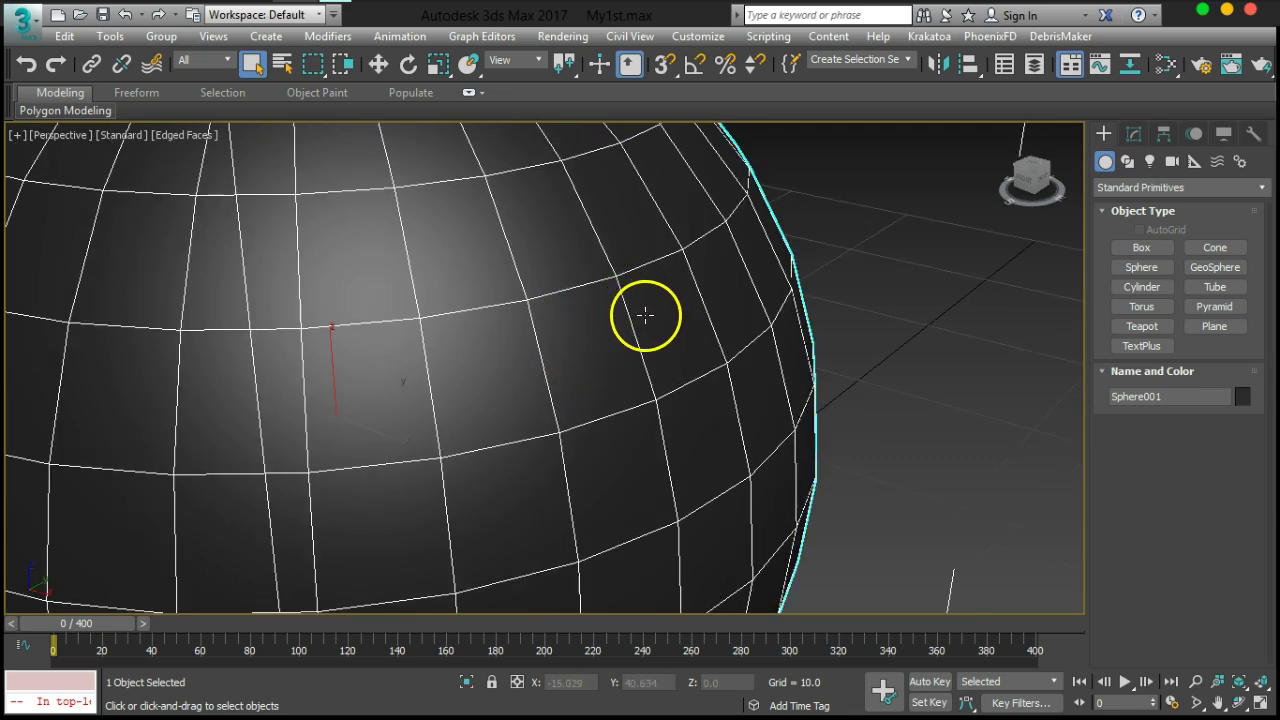
scroll(631, 409, down, 5)
alt+middle_drag(623, 414, 543, 306)
right_click(543, 306)
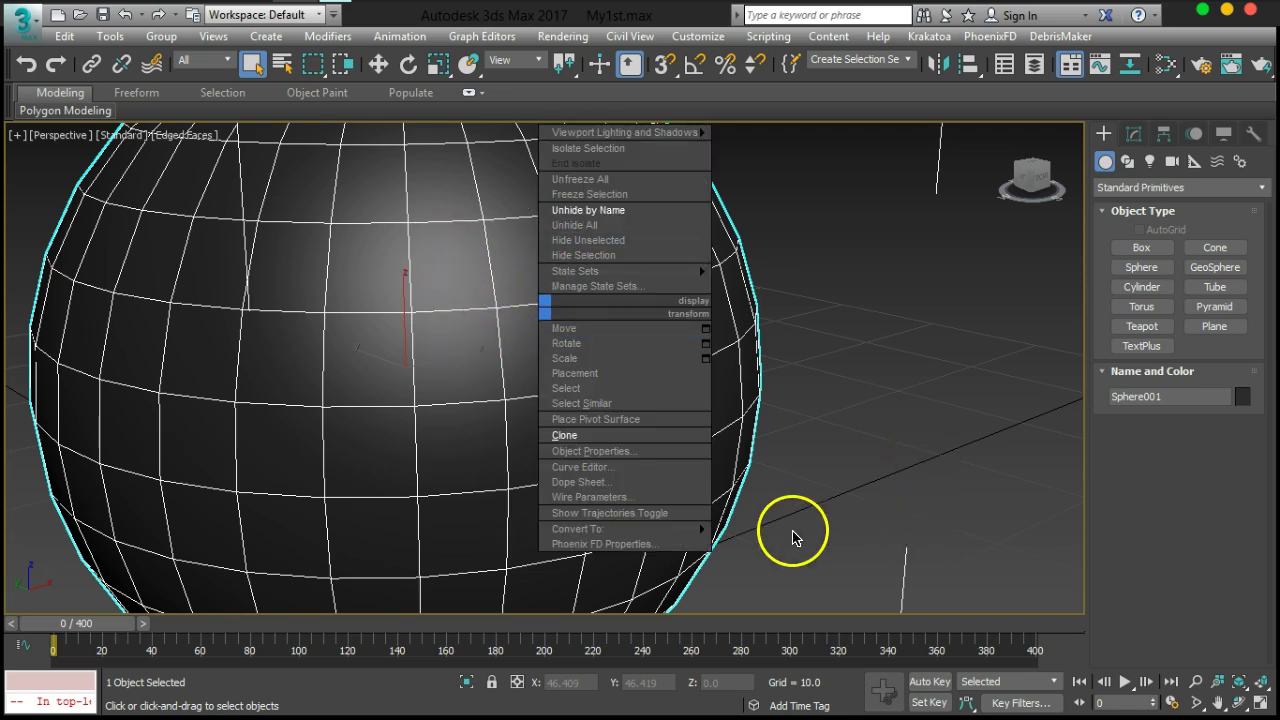
mouse_move(694, 531)
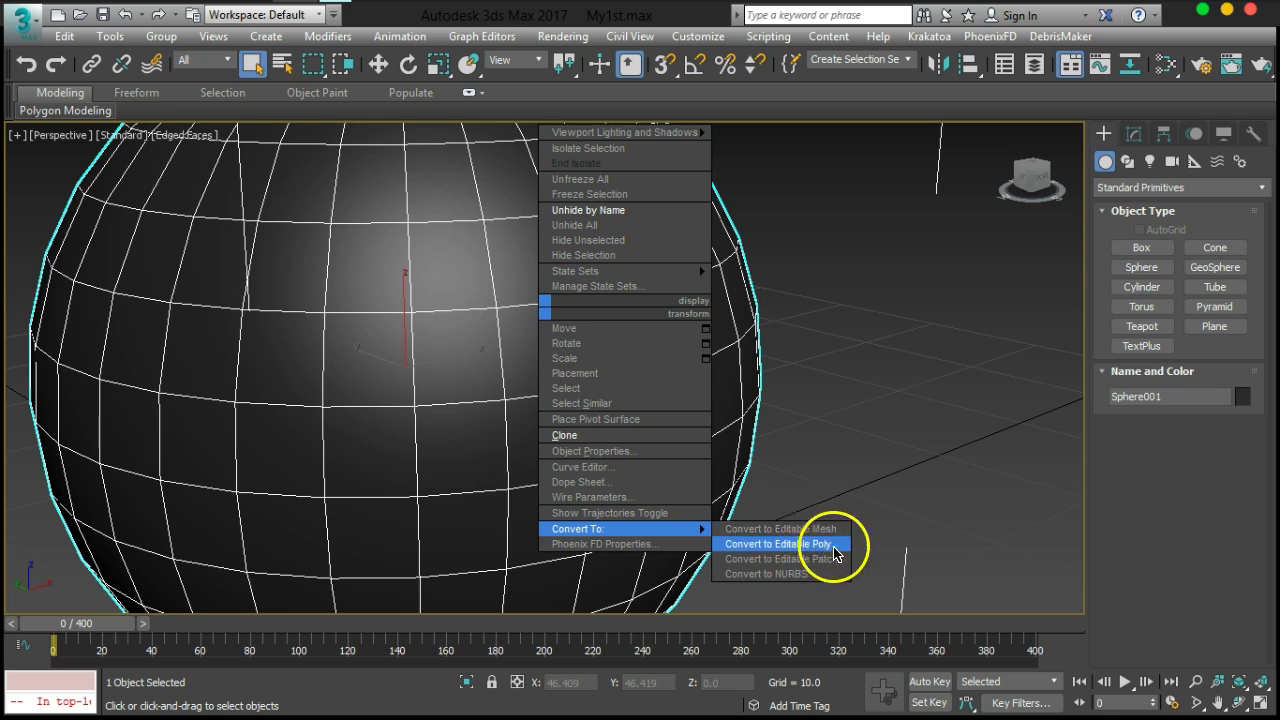
click(381, 430)
Convert the sphere to an editable poly and inspect its mesh
right_click(383, 423)
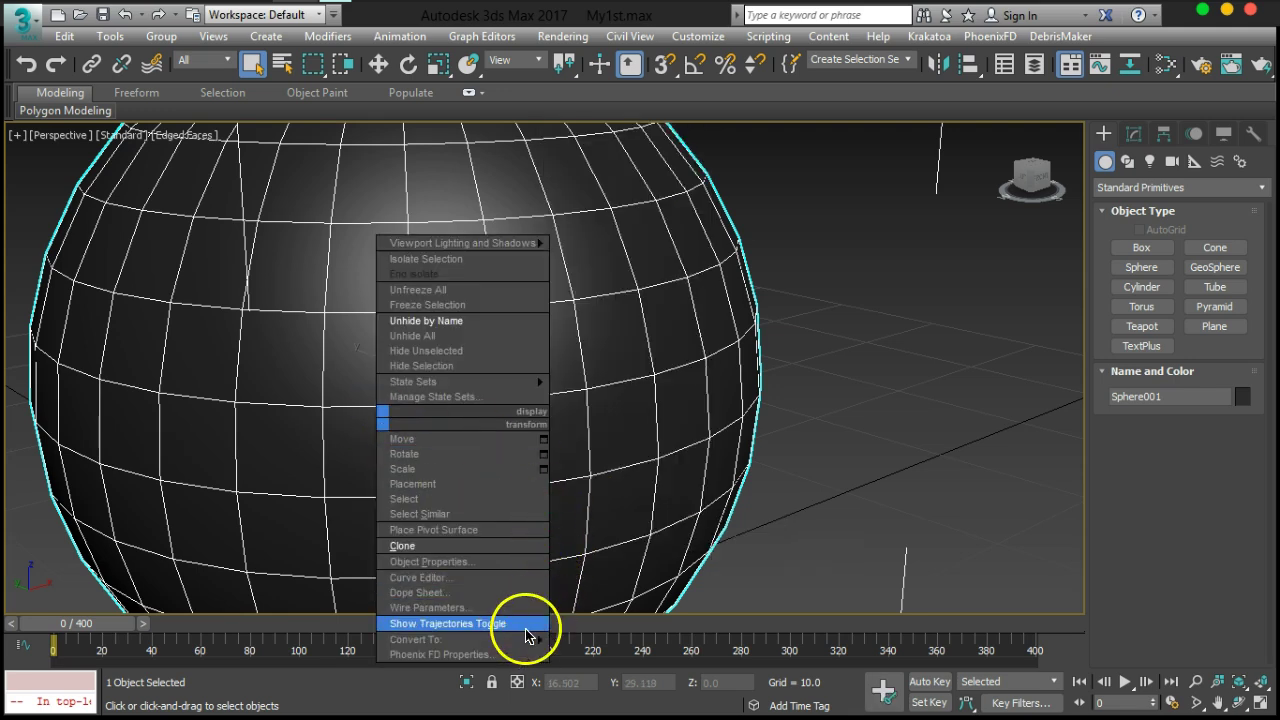
mouse_move(522, 639)
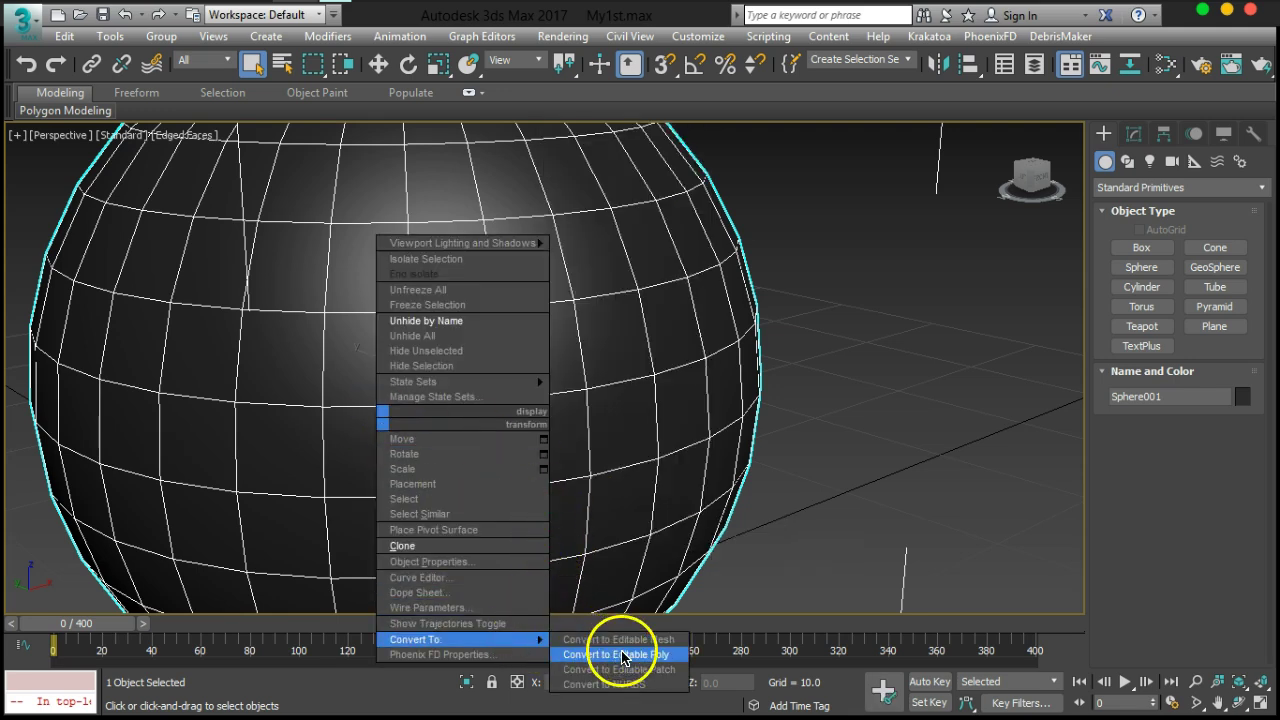
click(622, 656)
scroll(651, 457, down, 4)
mouse_move(659, 449)
alt+middle_down()
mouse_move(654, 477)
mouse_move(667, 468)
alt+middle_up()
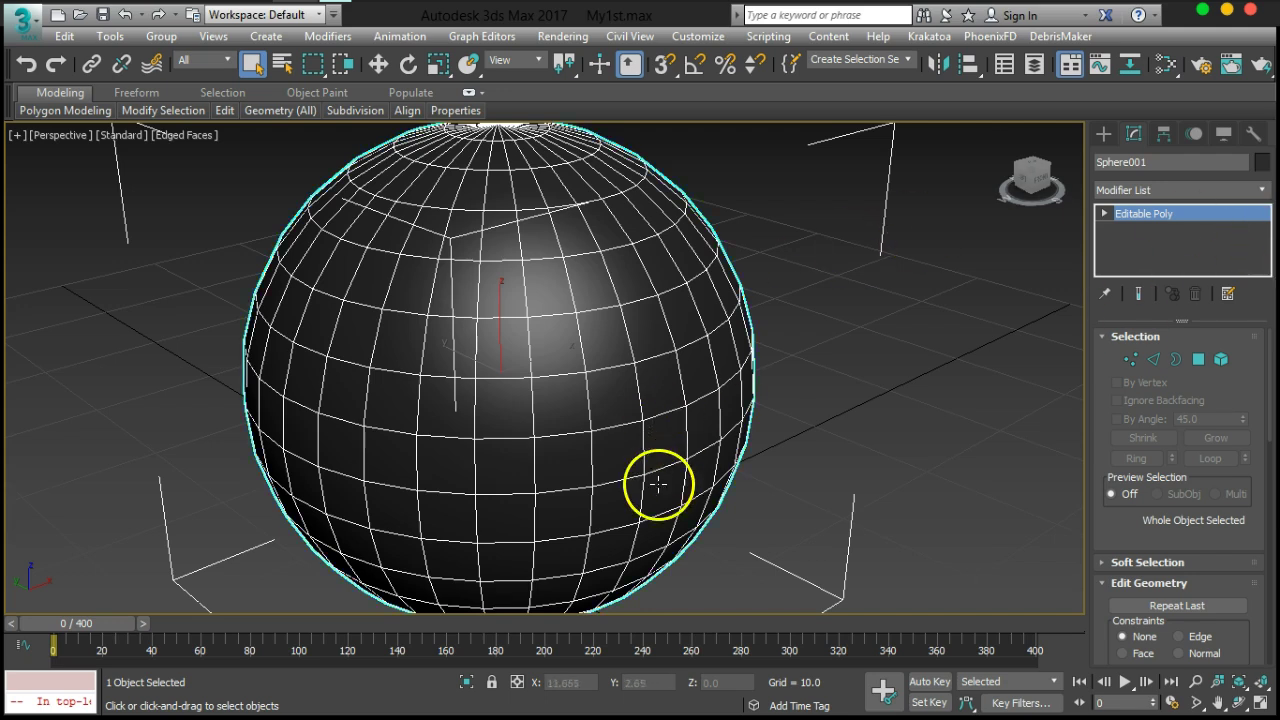
click(1194, 220)
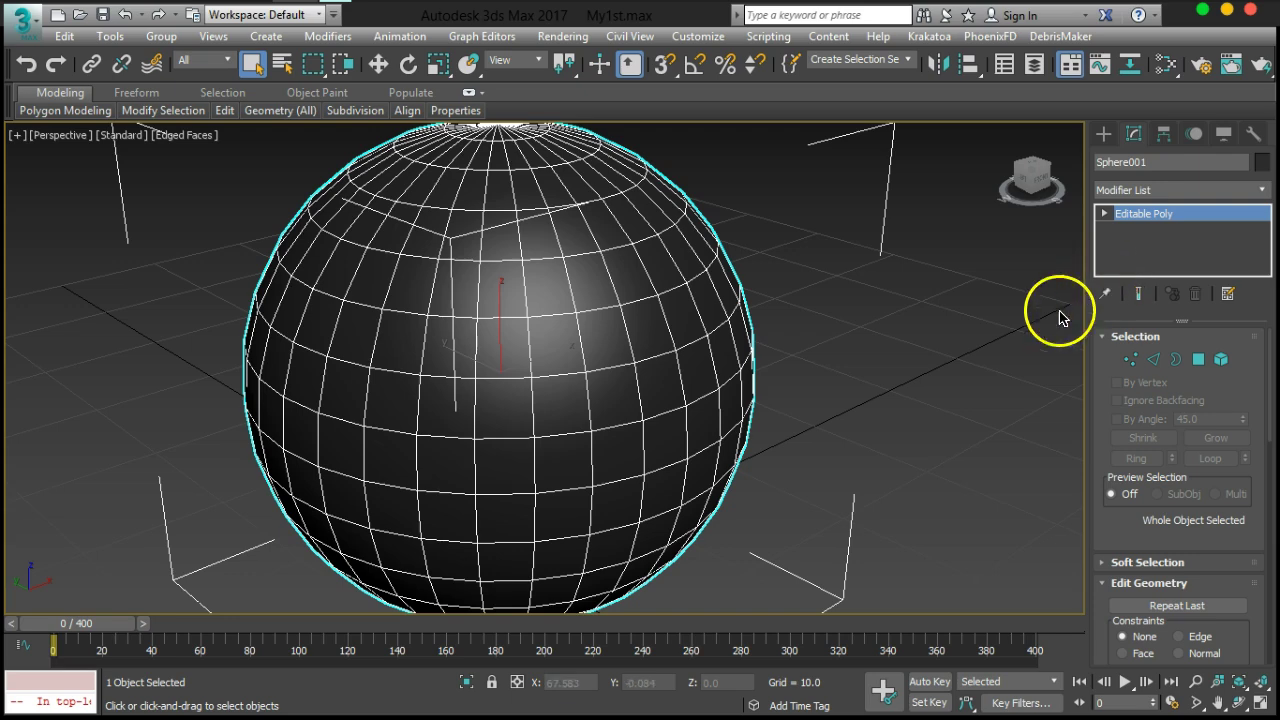
alt+middle_drag(724, 385, 698, 385)
scroll(704, 450, down, 3)
scroll(670, 360, up, 3)
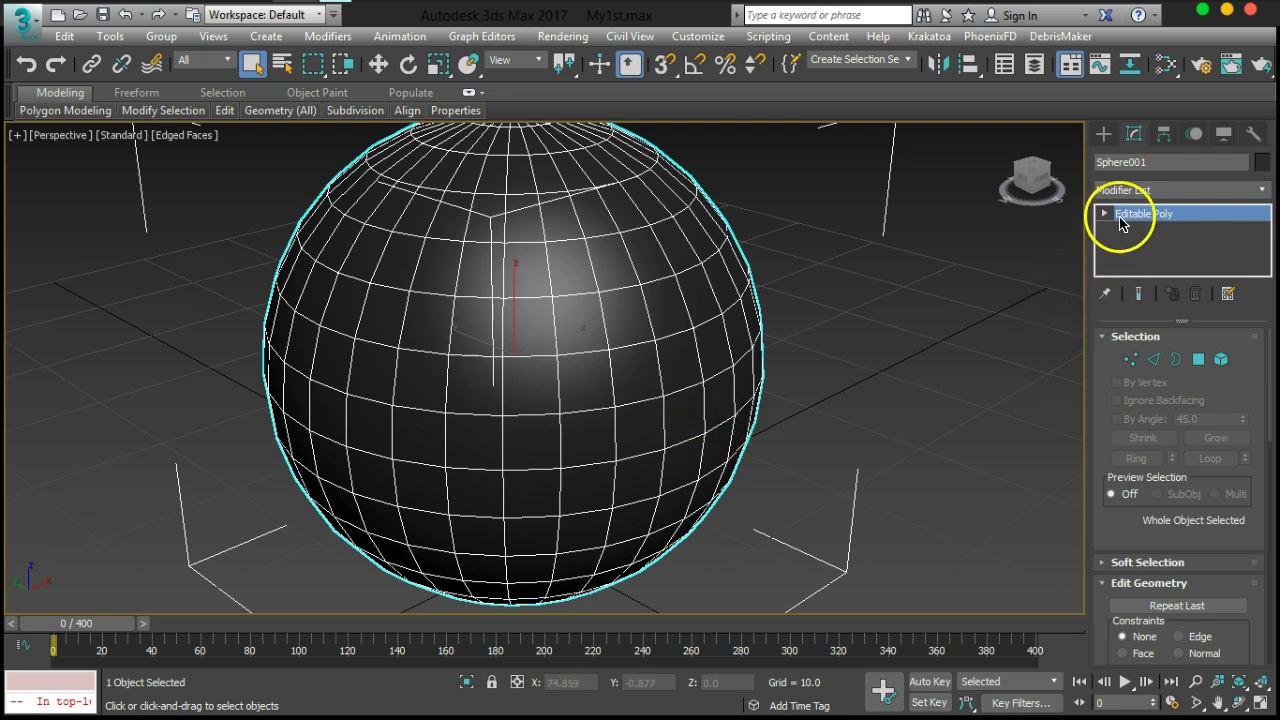
Rename the sphere as MyTest
click(1103, 133)
click(1134, 134)
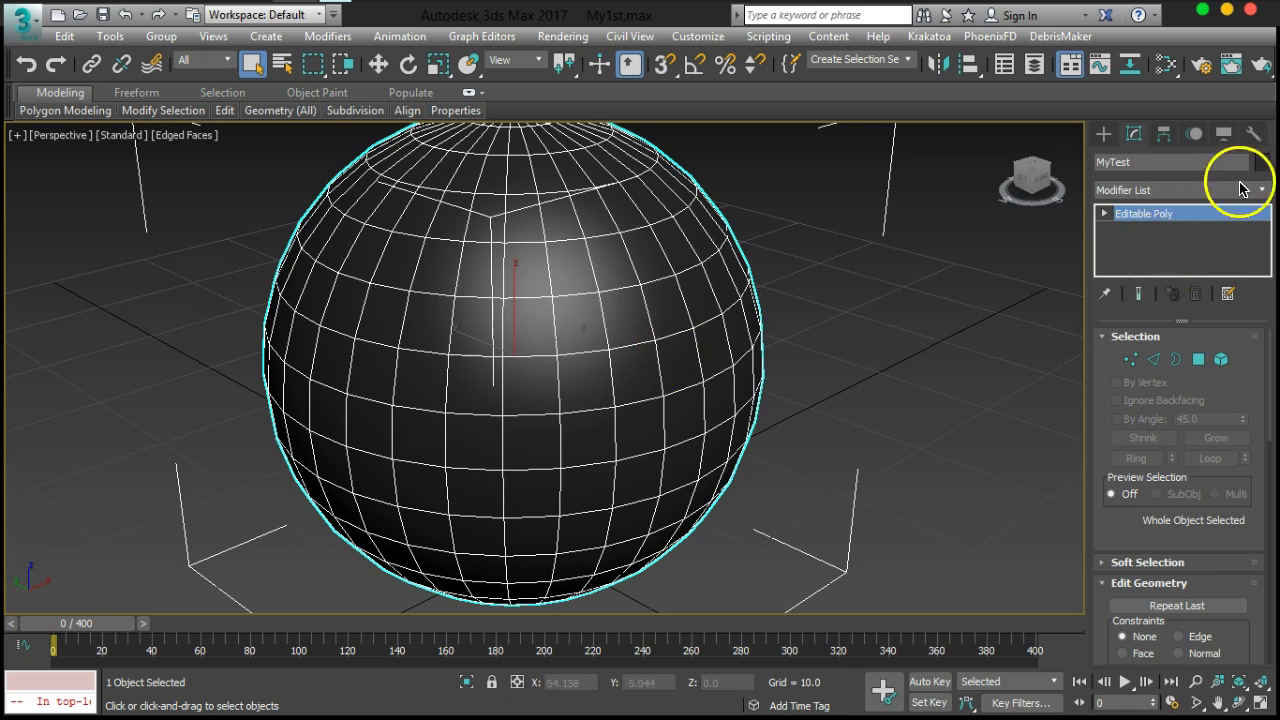
click(1103, 133)
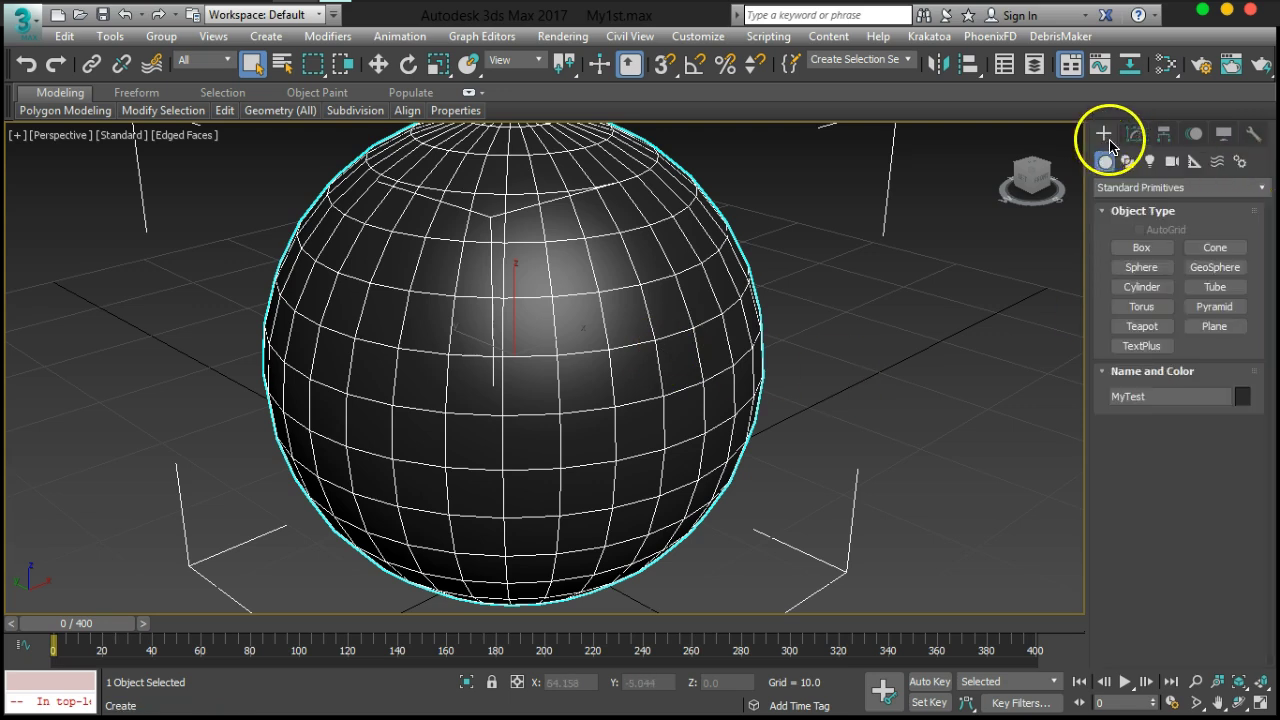
click(1135, 133)
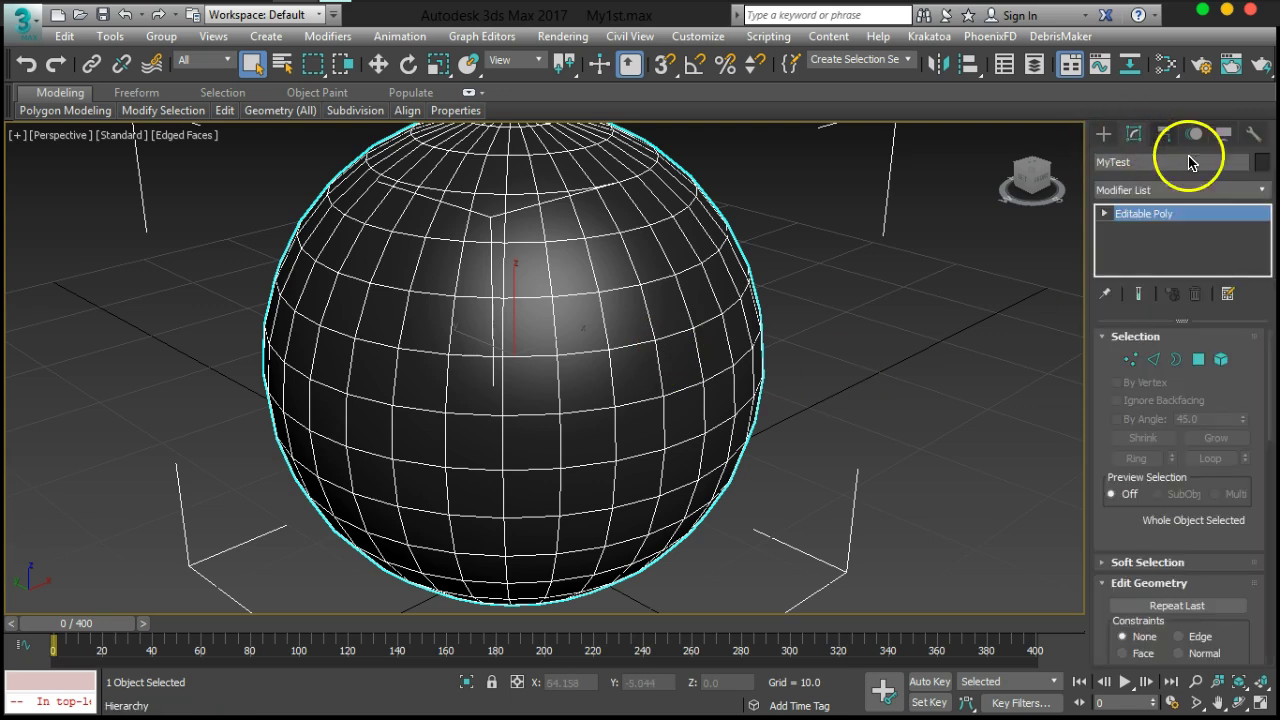
Change the sphere's object colour to orange
click(1263, 163)
click(516, 355)
click(734, 471)
click(762, 413)
mouse_move(762, 413)
alt+middle_down()
mouse_move(723, 406)
mouse_move(752, 409)
alt+middle_up()
click(577, 374)
alt+middle_drag(595, 326, 786, 380)
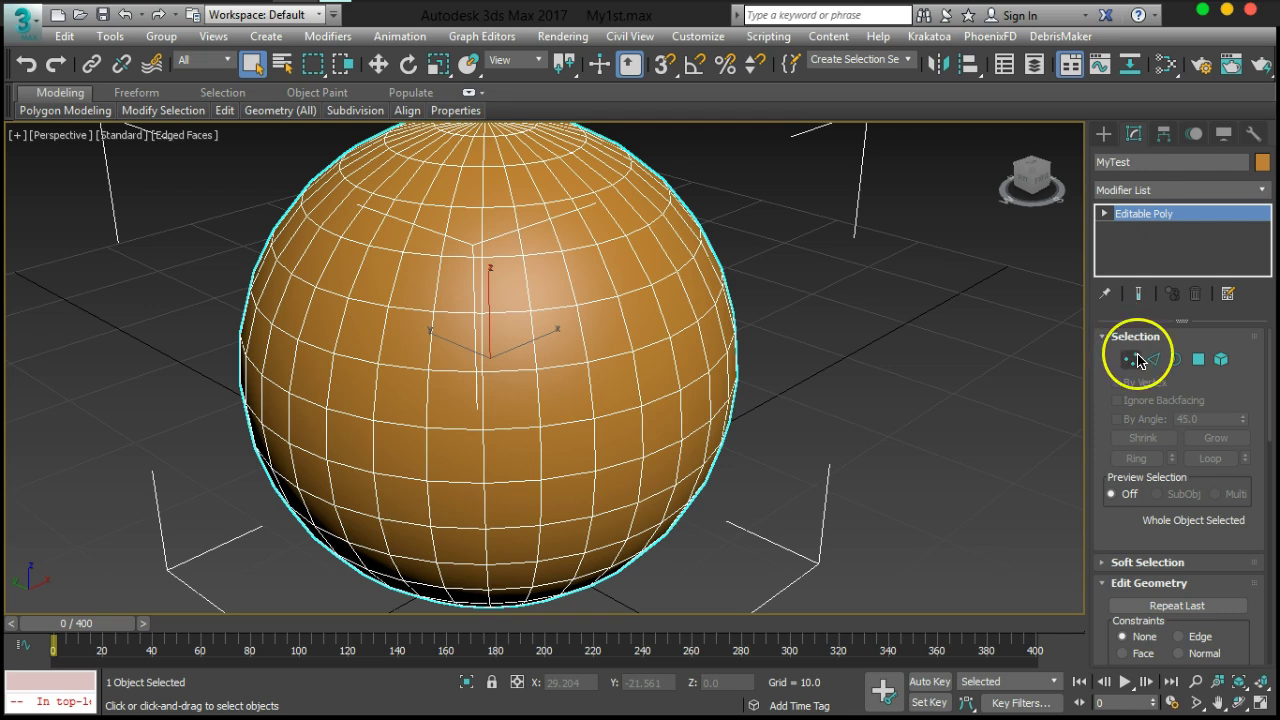
Select a single vertex on the sphere's front at vertex level and try moving it
click(1198, 362)
click(1218, 362)
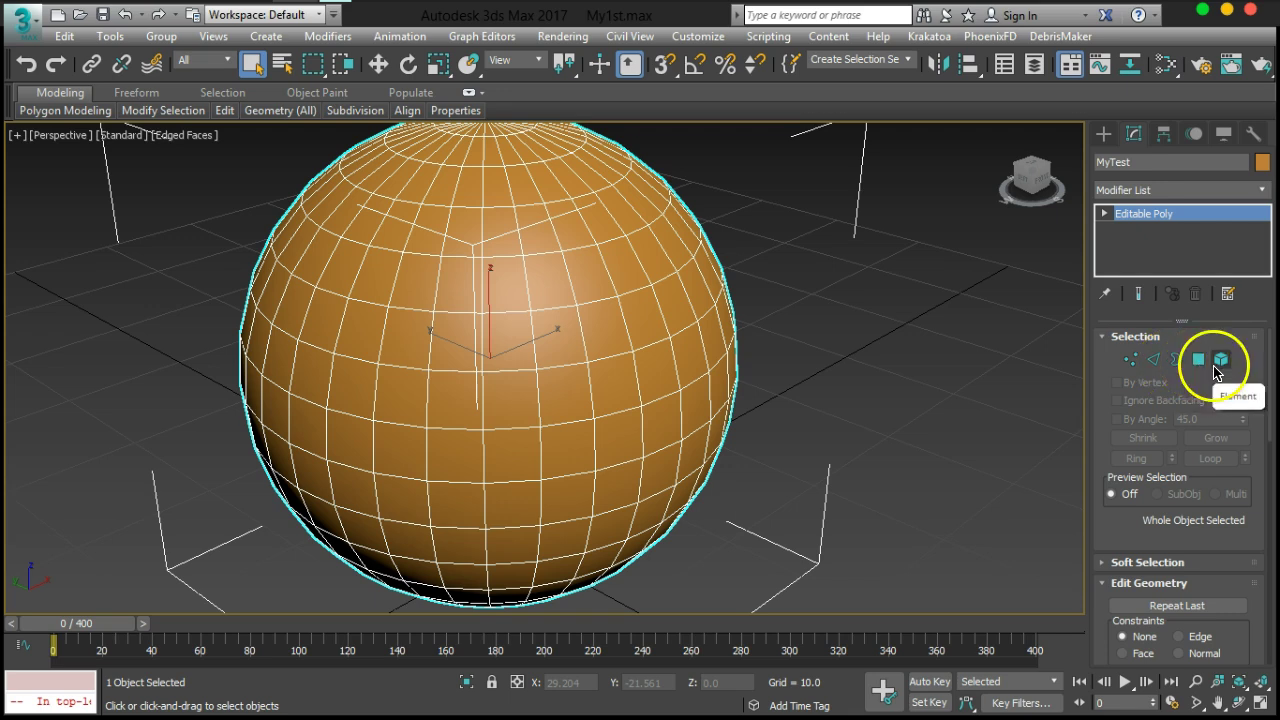
click(1132, 362)
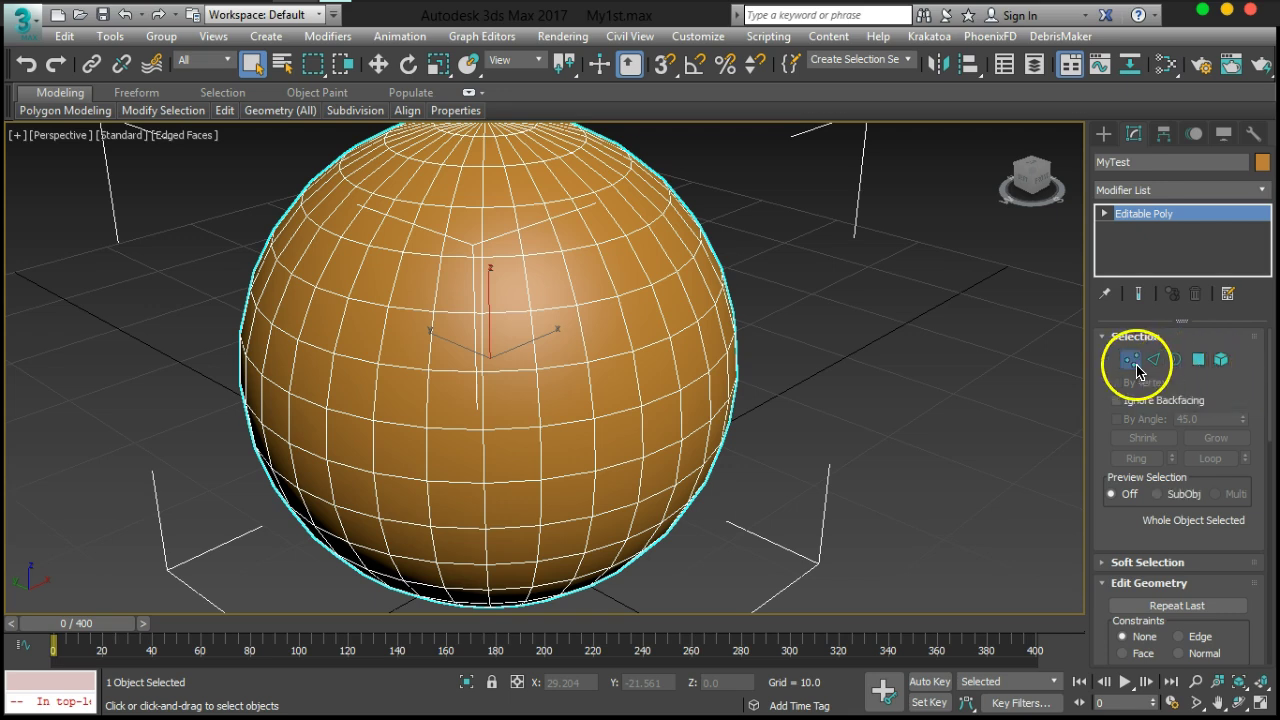
click(594, 363)
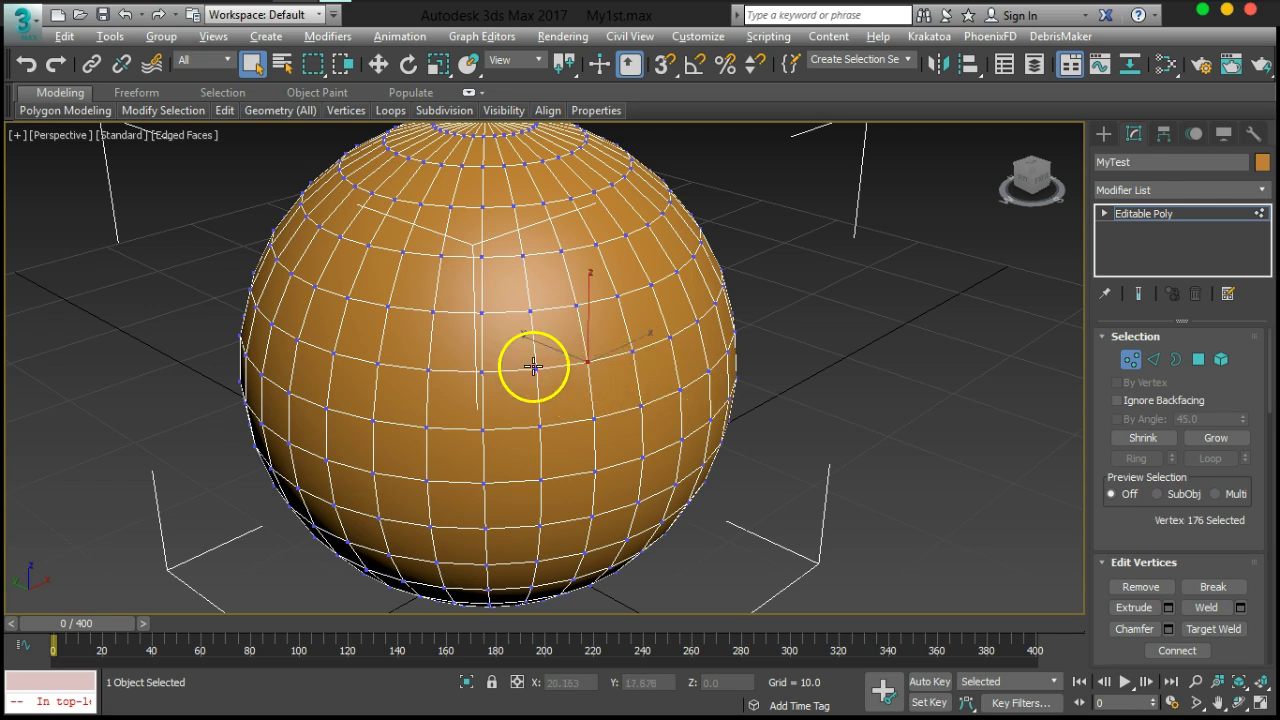
alt+middle_drag(531, 366, 551, 371)
key(w)
mouse_move(560, 376)
mouse_down()
mouse_move(543, 346)
mouse_move(577, 360)
mouse_move(531, 346)
mouse_move(589, 371)
mouse_move(549, 363)
mouse_up()
click(631, 393)
Select a single edge on the sphere's front at edge level and try moving it
click(1130, 363)
click(1153, 360)
click(586, 370)
mouse_move(554, 378)
mouse_down()
mouse_move(589, 391)
mouse_move(538, 375)
mouse_up()
Switch to polygon level and select a single polygon on the sphere's side
click(1176, 359)
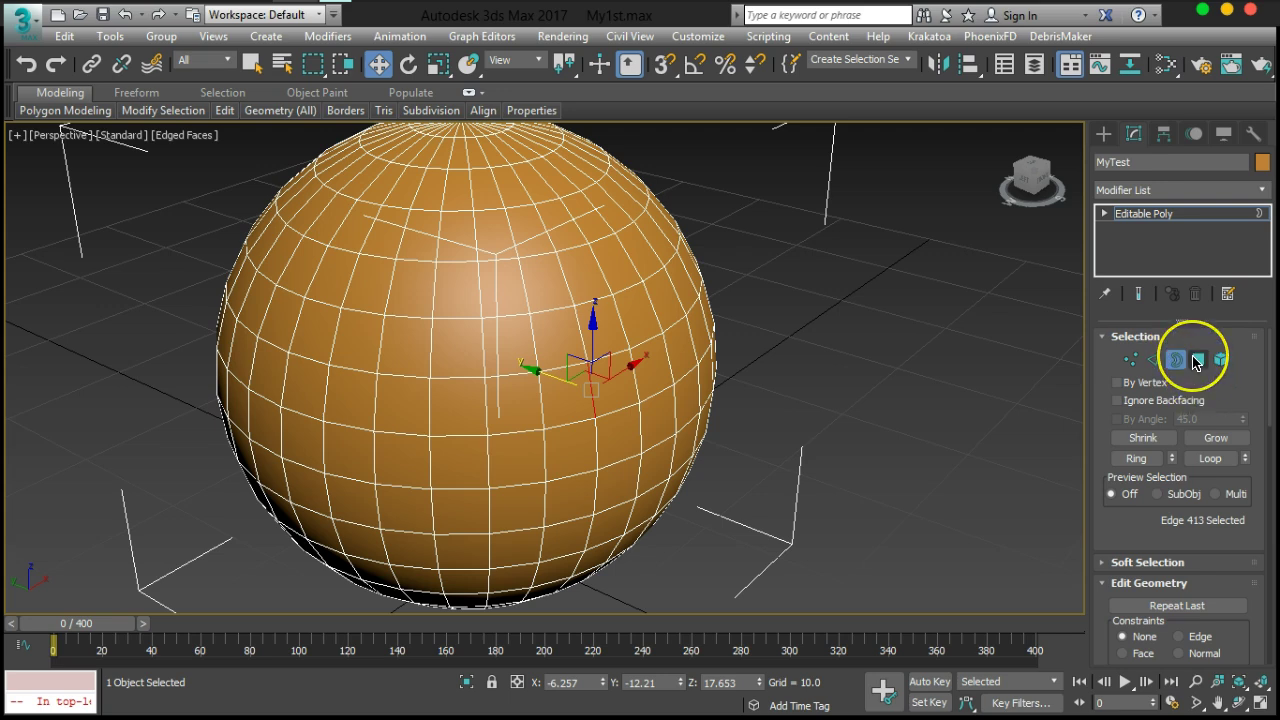
click(1197, 362)
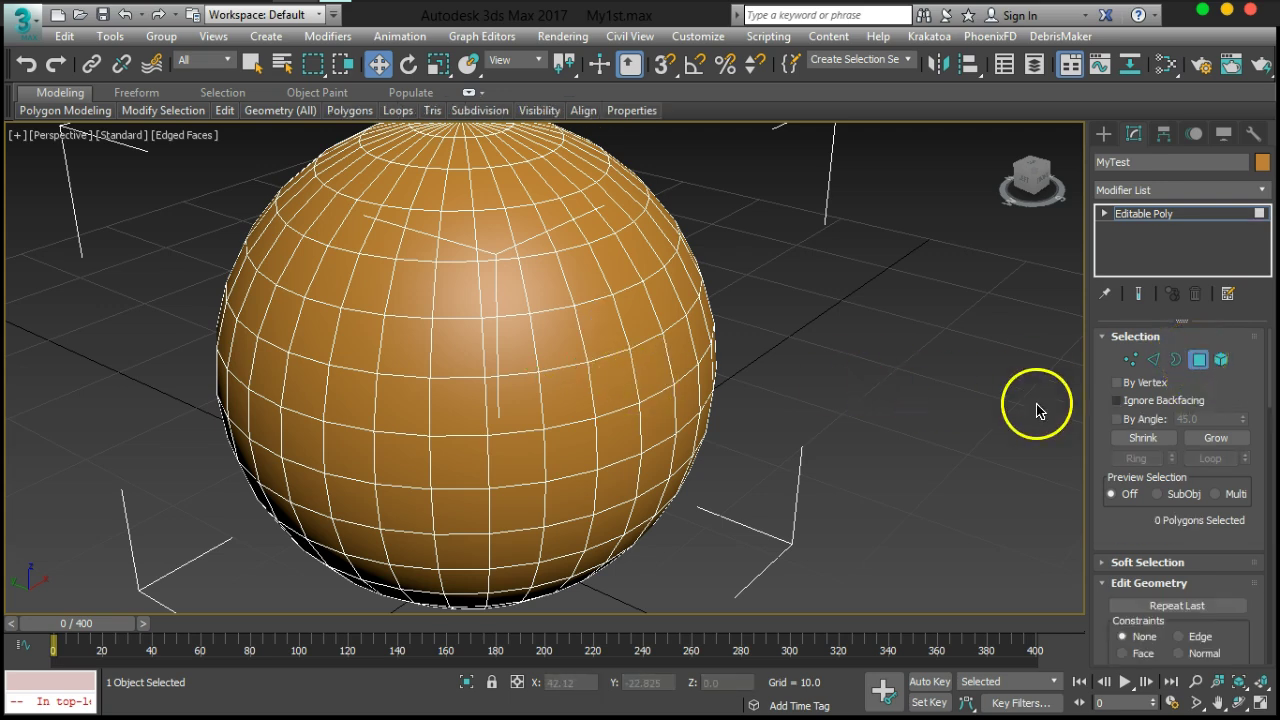
click(638, 378)
mouse_move(609, 351)
alt+middle_down()
mouse_move(591, 351)
mouse_move(646, 370)
mouse_move(614, 358)
alt+middle_up()
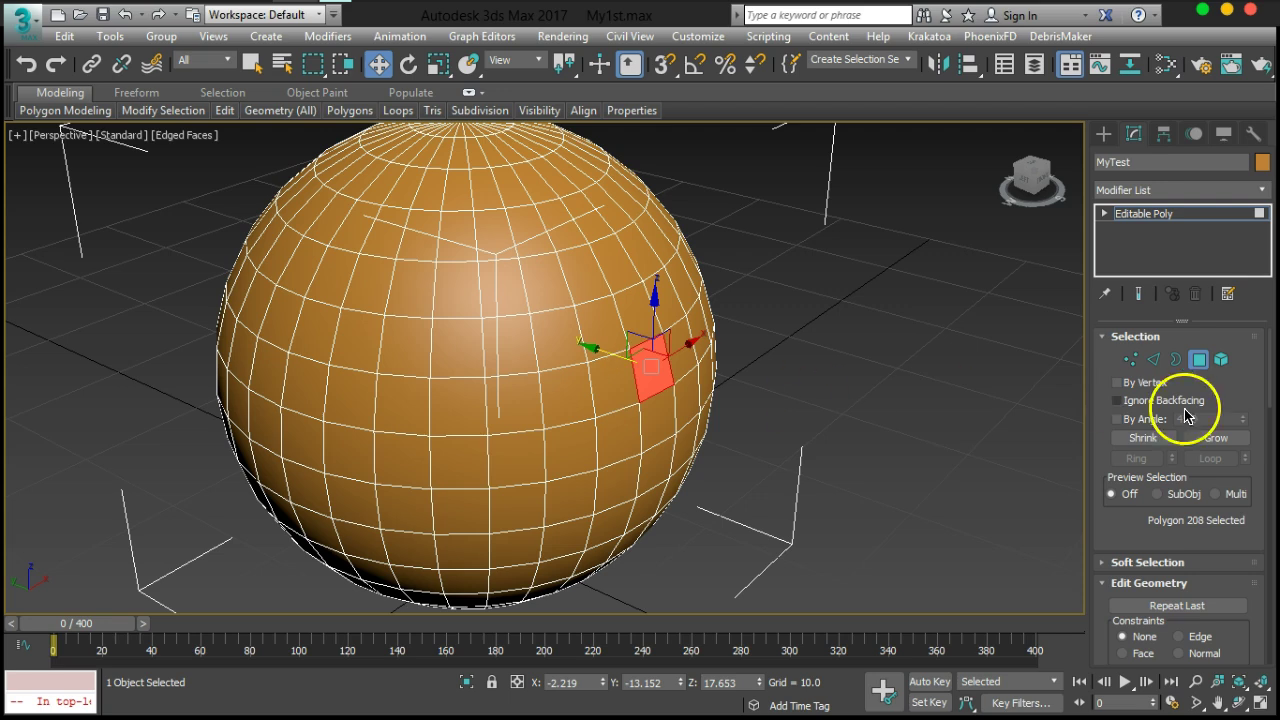
alt+middle_drag(748, 432, 735, 398)
Select a block of six adjacent polygons, two wide and three high, on the sphere's front
click(620, 351)
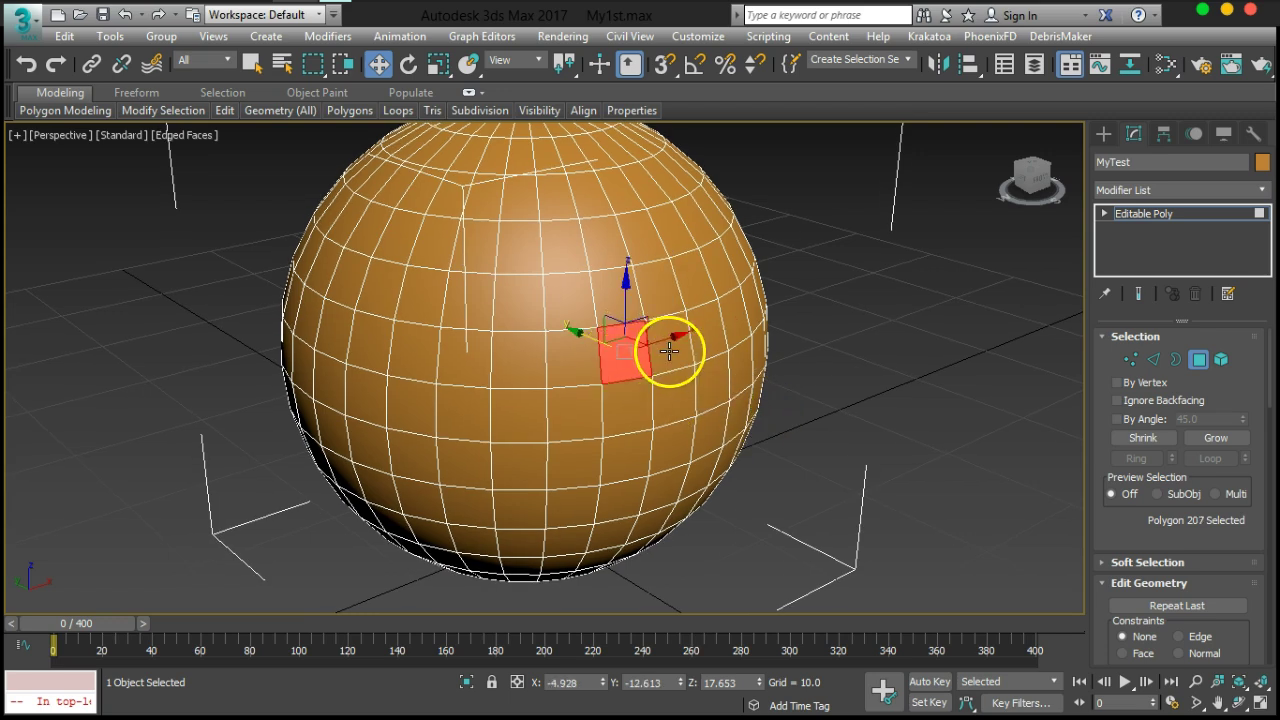
ctrl+click(677, 362)
ctrl+click(665, 398)
ctrl+click(628, 400)
ctrl+click(614, 306)
ctrl+click(663, 294)
mouse_move(737, 449)
alt+middle_down()
mouse_move(734, 437)
mouse_move(758, 455)
mouse_move(724, 462)
alt+middle_up()
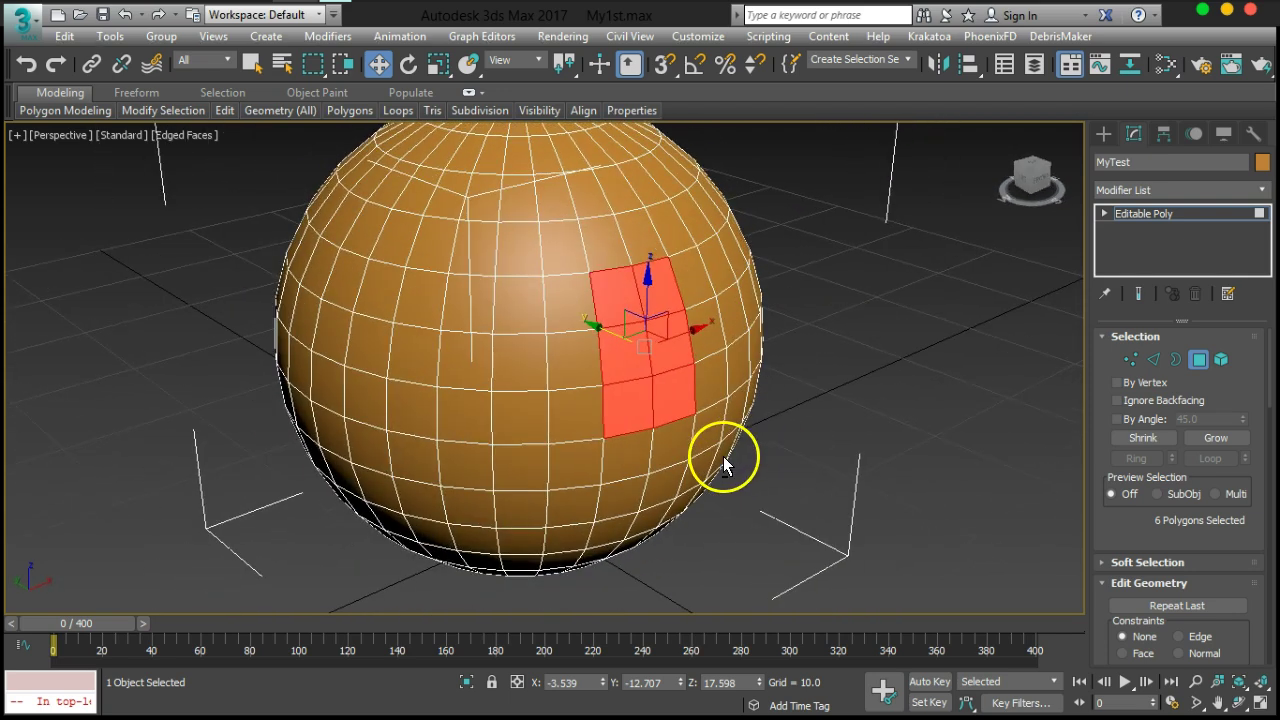
Remove the lower four polygons from the selection, keeping only the top pair
scroll(695, 425, up, 2)
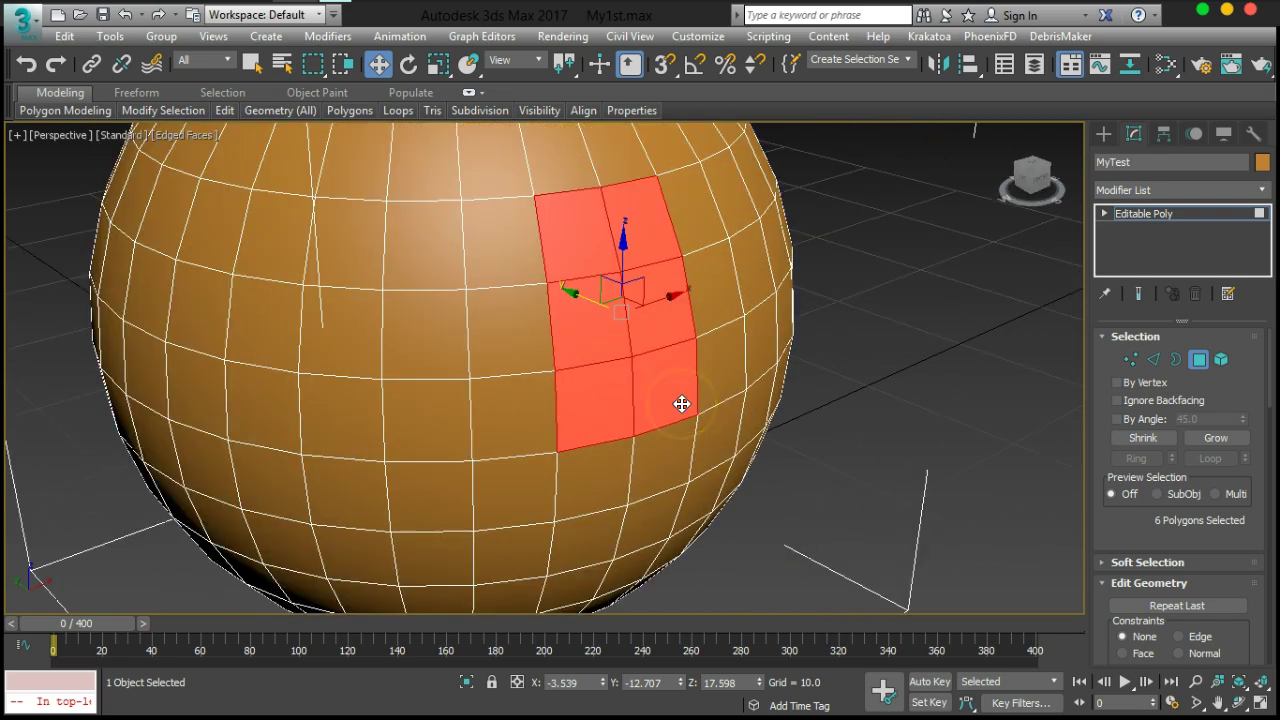
alt+click(656, 390)
alt+click(609, 434)
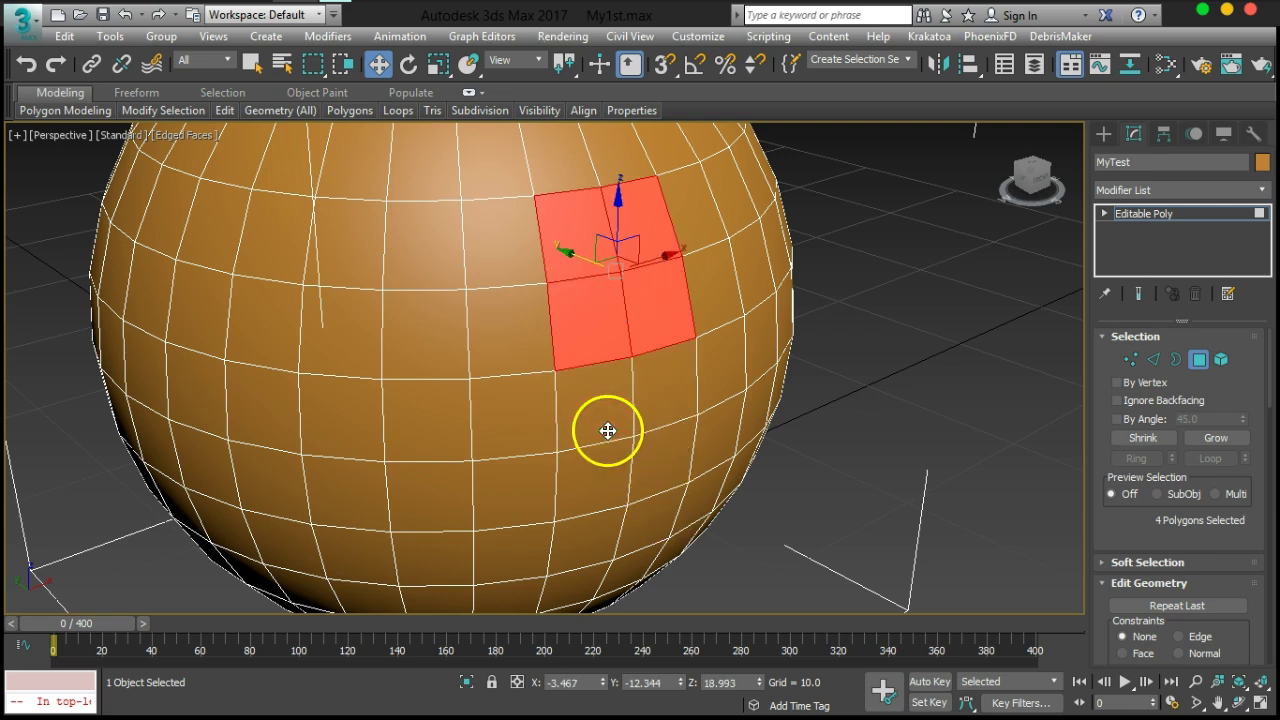
alt+click(574, 340)
alt+click(660, 330)
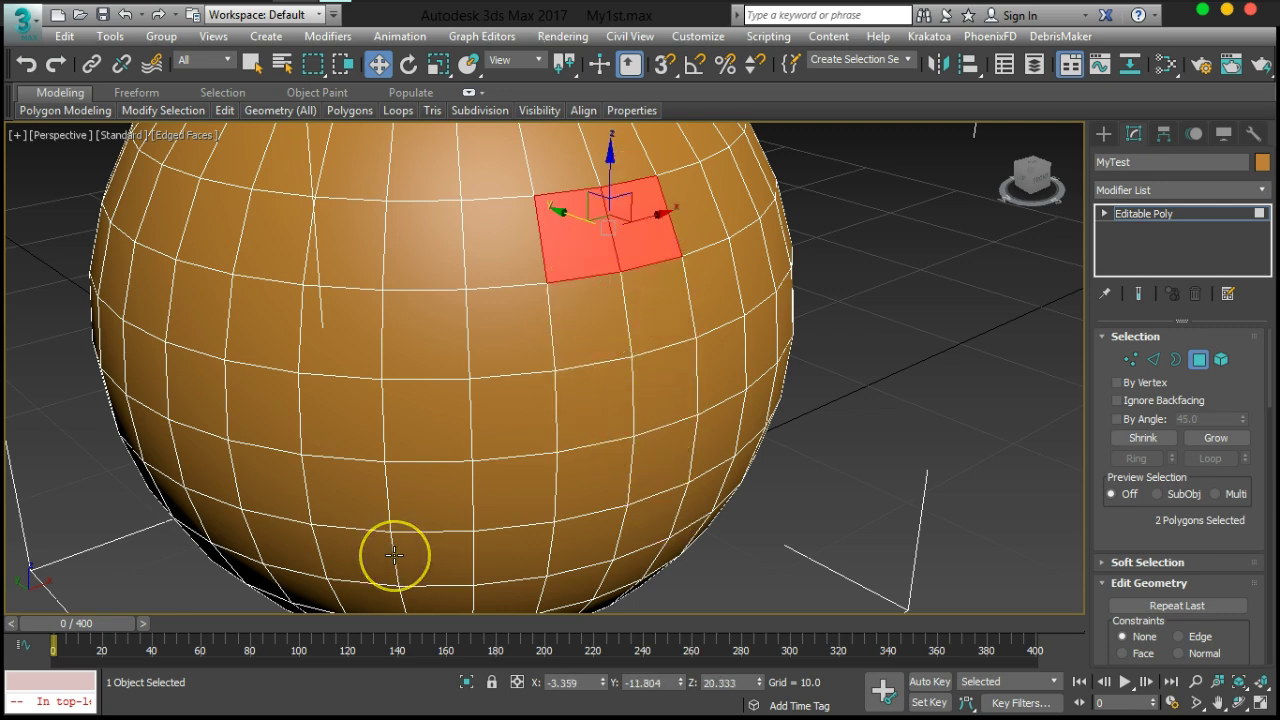
Add the four polygons below the top pair back to the selection
ctrl+click(568, 348)
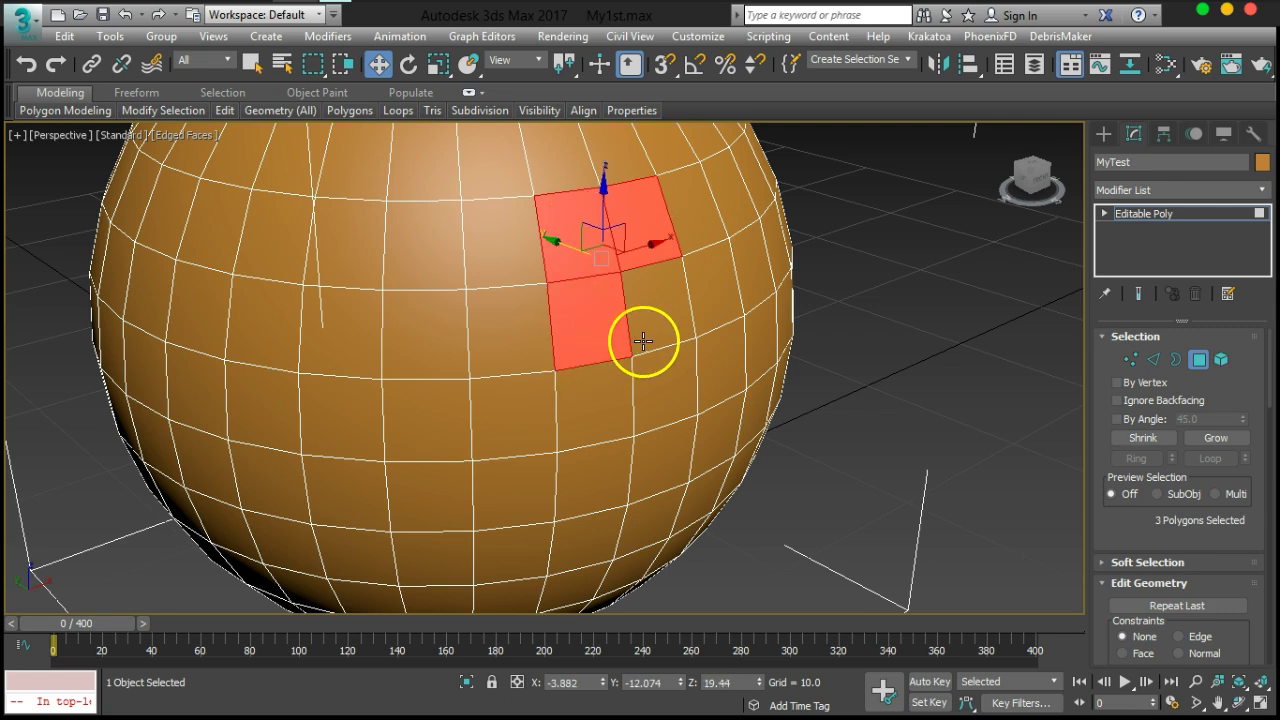
ctrl+click(645, 330)
ctrl+click(666, 391)
ctrl+click(600, 410)
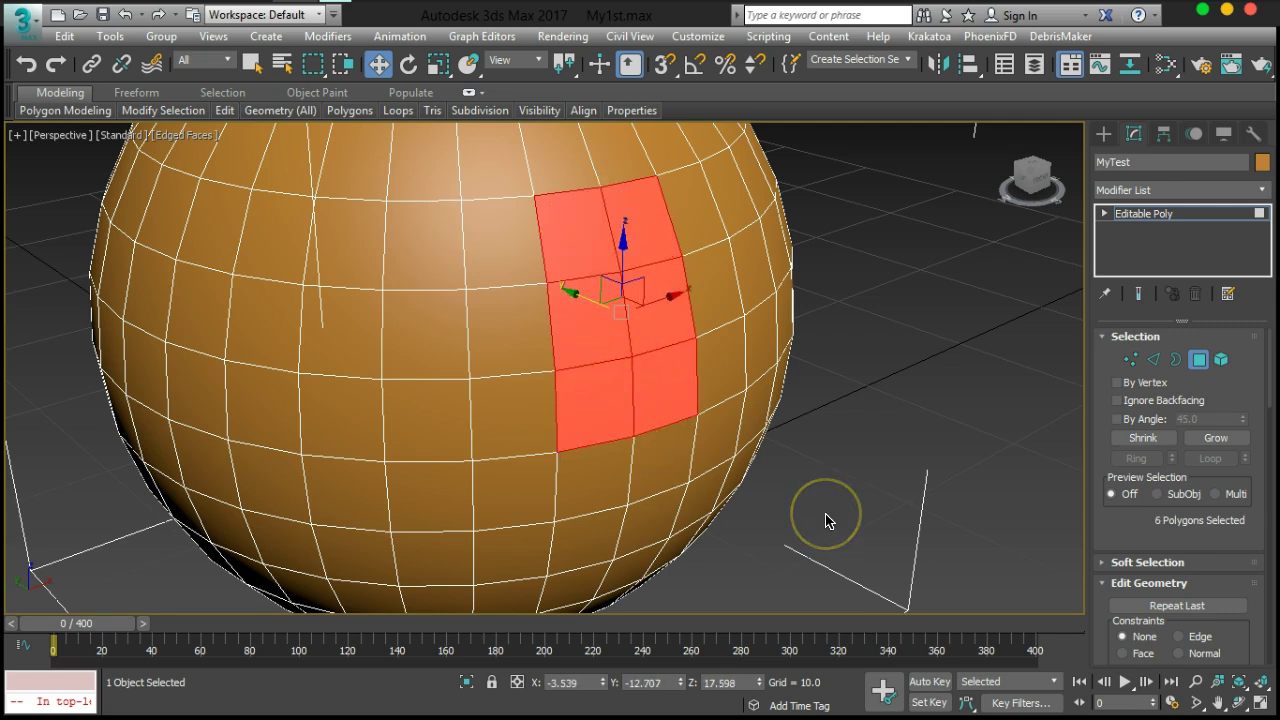
Try to pull the six selected polygons outward along the Y axis to about Y -17.05
mouse_move(802, 433)
alt+middle_down()
mouse_move(723, 437)
mouse_move(794, 423)
mouse_move(778, 425)
alt+middle_up()
drag(557, 309, 683, 337)
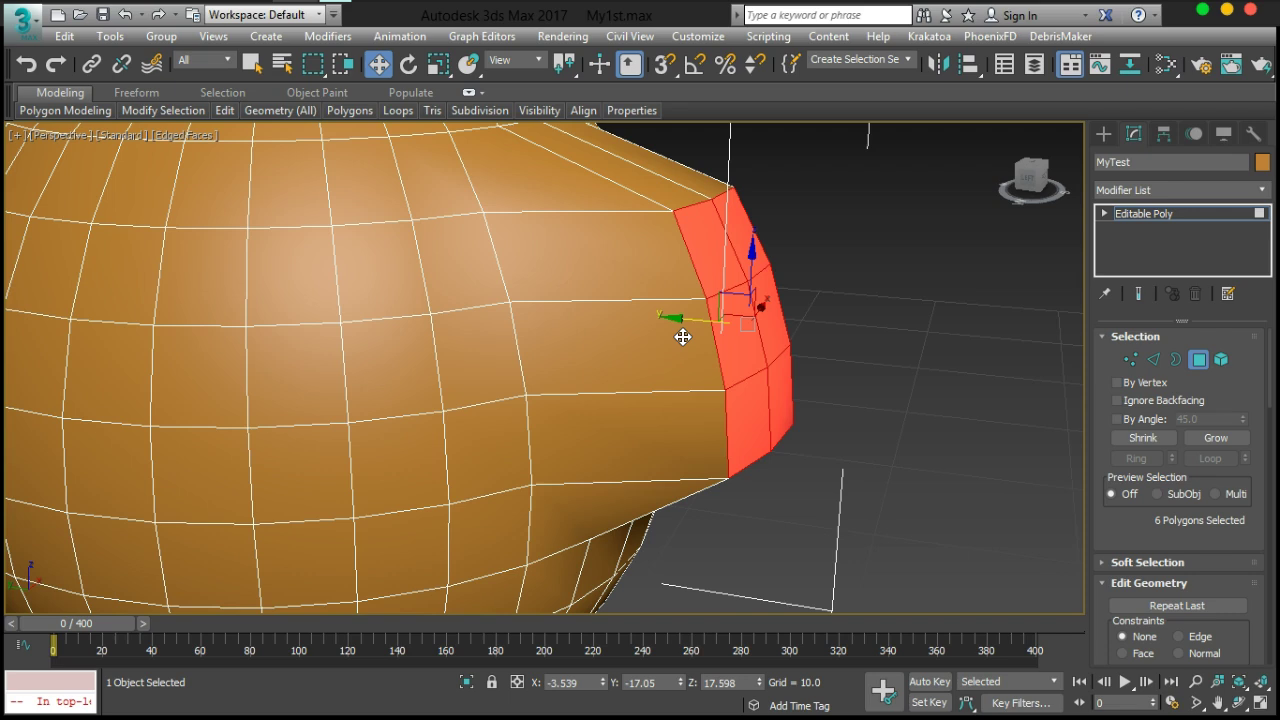
right_click(683, 337)
scroll(851, 406, down, 5)
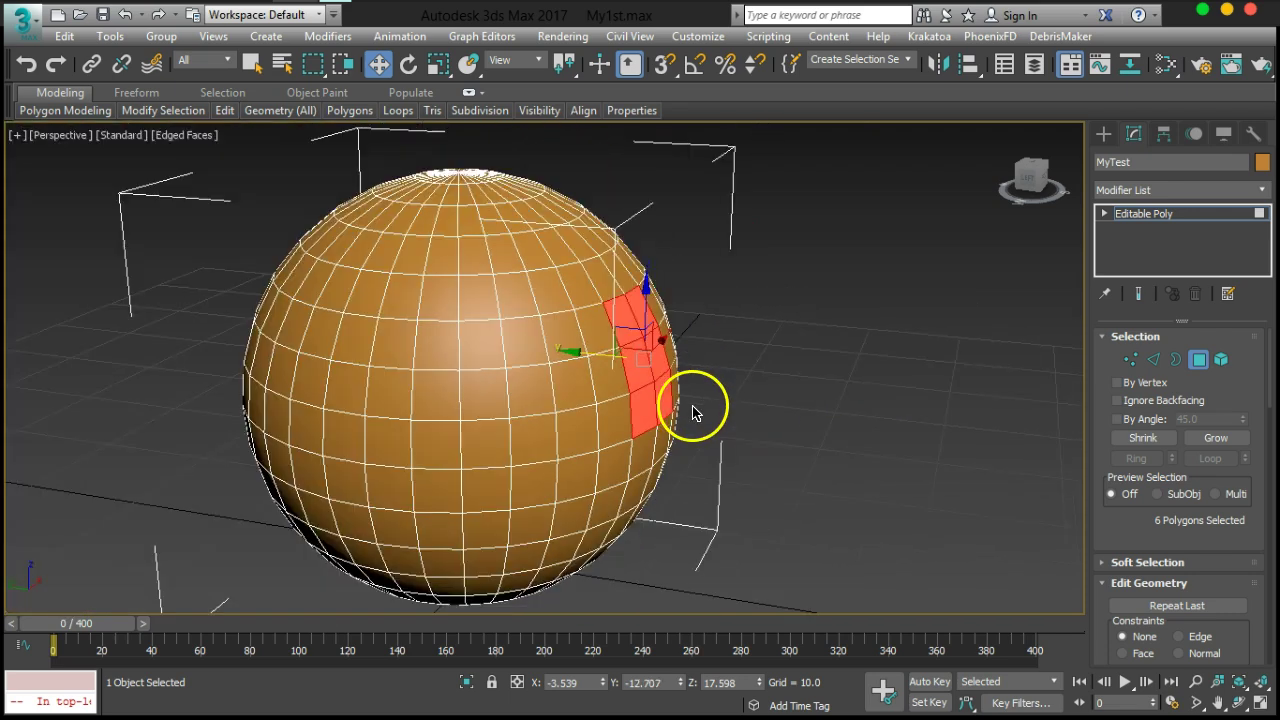
Delete the six selected polygons to open a hole in the sphere
alt+middle_drag(725, 447, 609, 352)
scroll(615, 370, up, 3)
alt+middle_drag(631, 400, 669, 388)
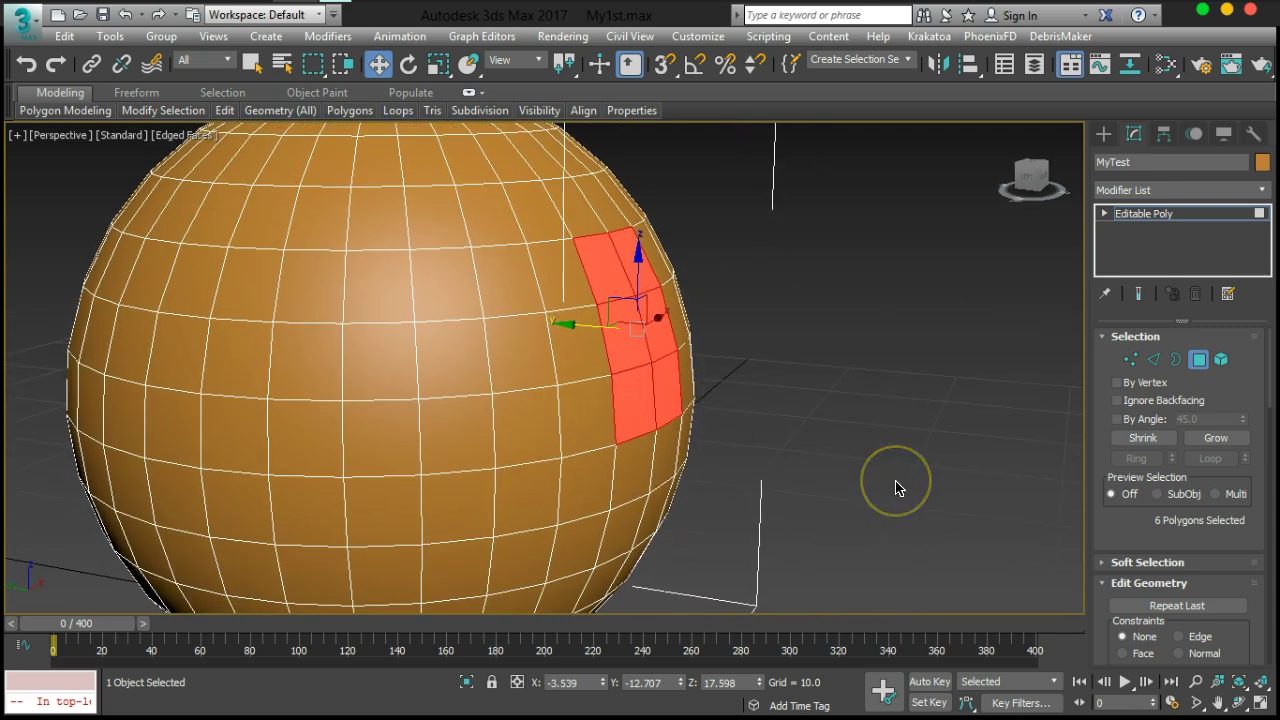
mouse_move(766, 429)
alt+middle_down()
mouse_move(740, 443)
mouse_move(751, 449)
alt+middle_up()
scroll(614, 366, up, 4)
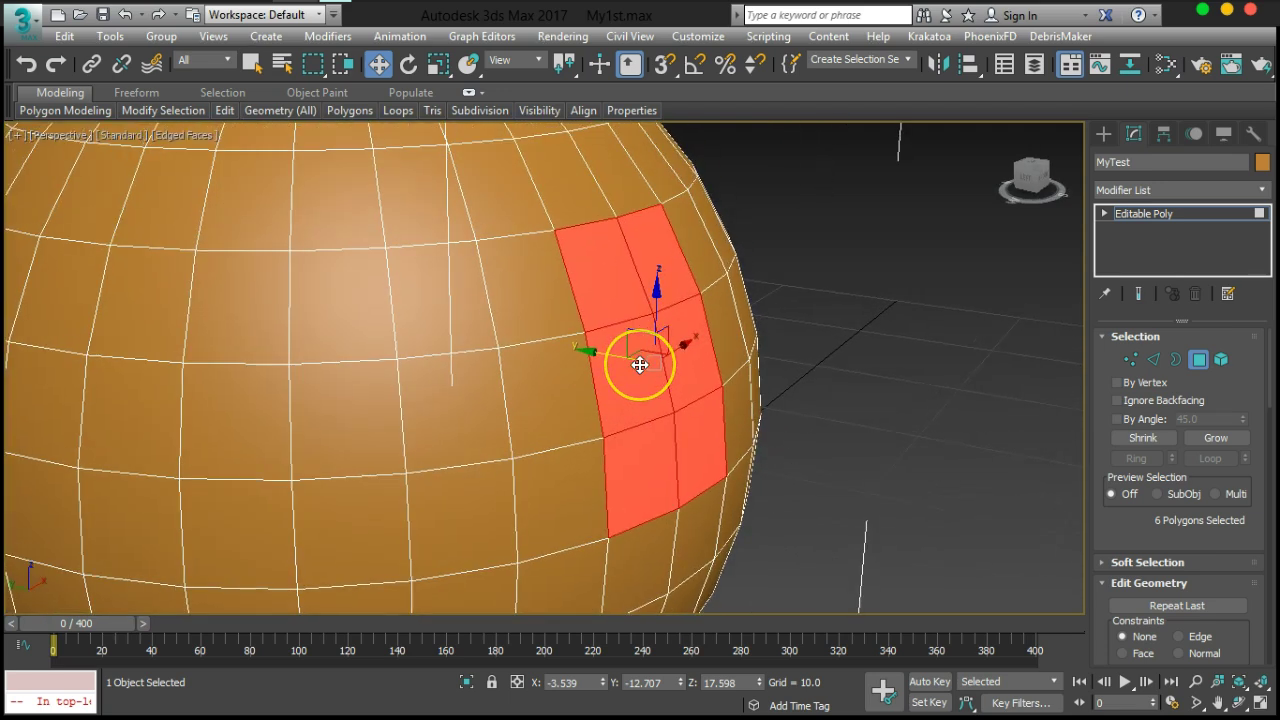
key(Delete)
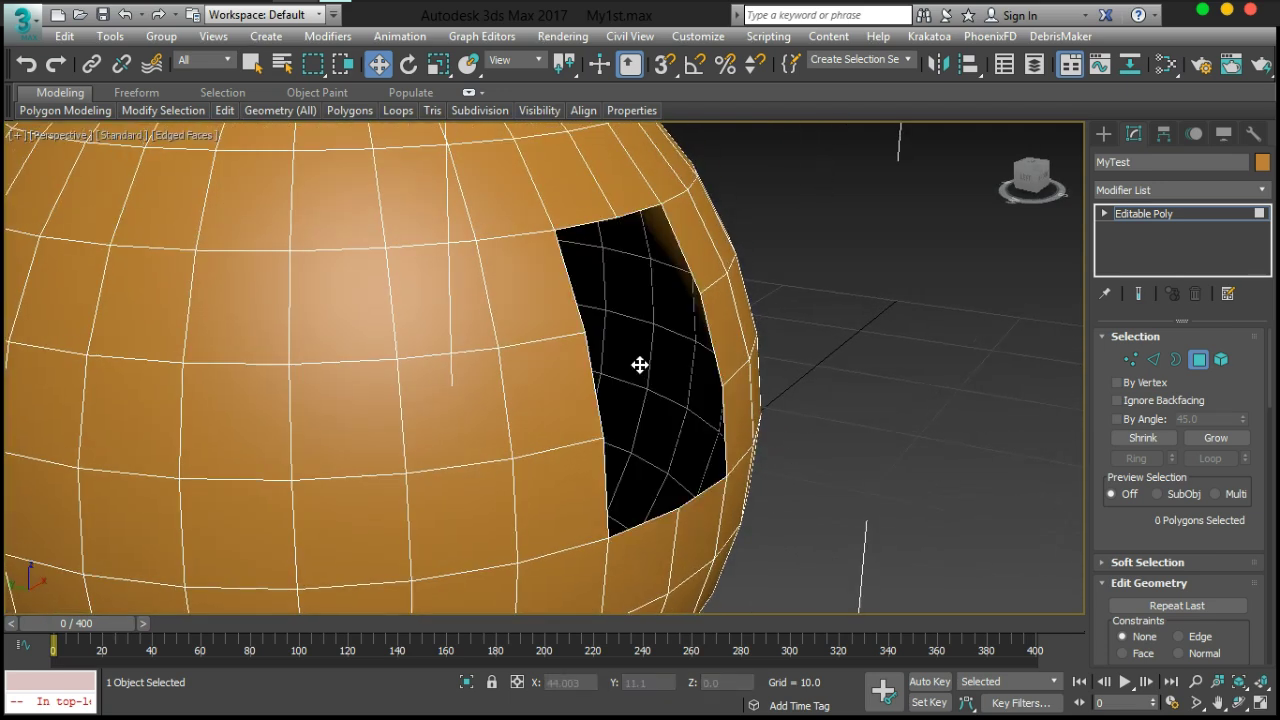
alt+middle_drag(732, 383, 818, 386)
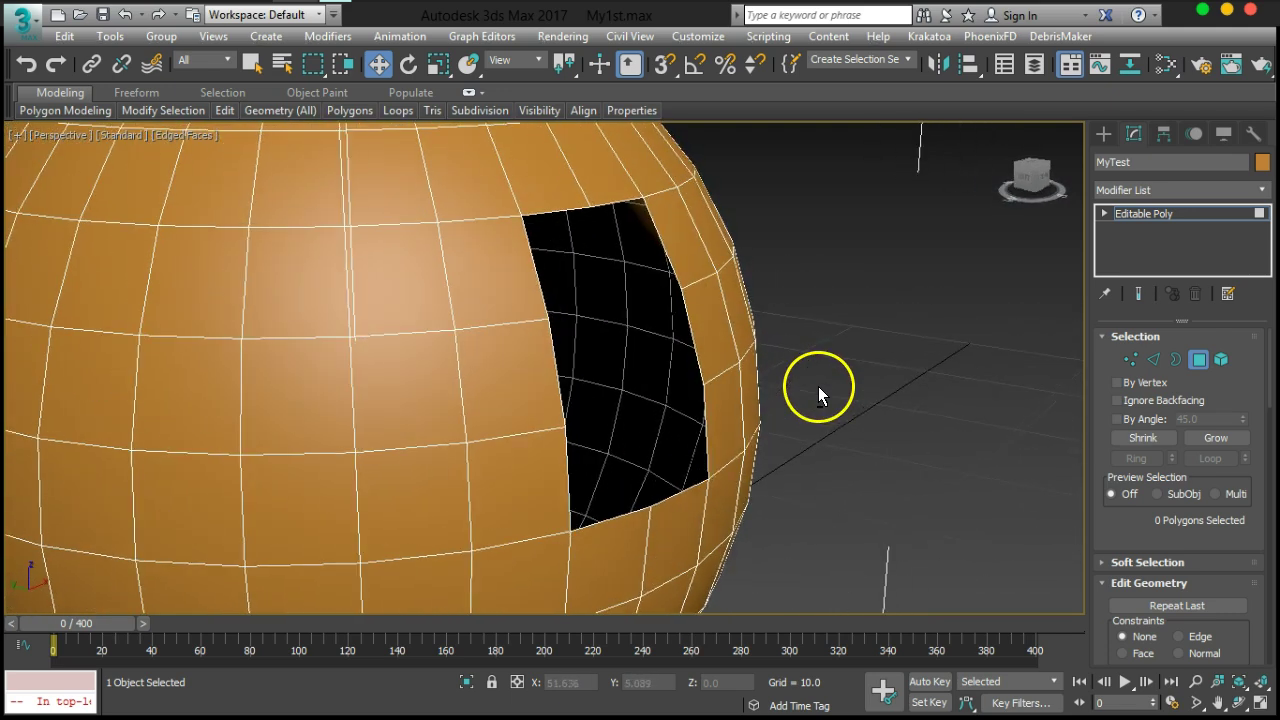
Select a vertex at the hole's upper corner, and in Edge mode select single edges beside and above the hole
click(1140, 366)
click(645, 194)
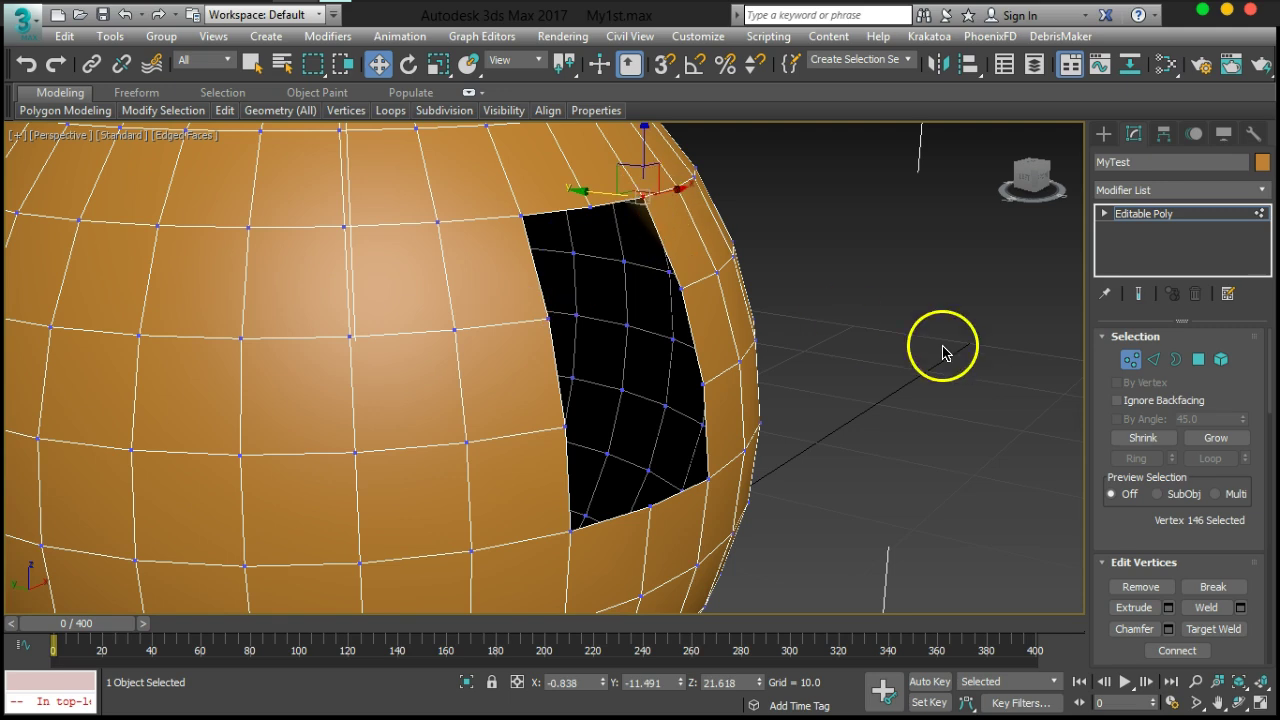
click(1155, 362)
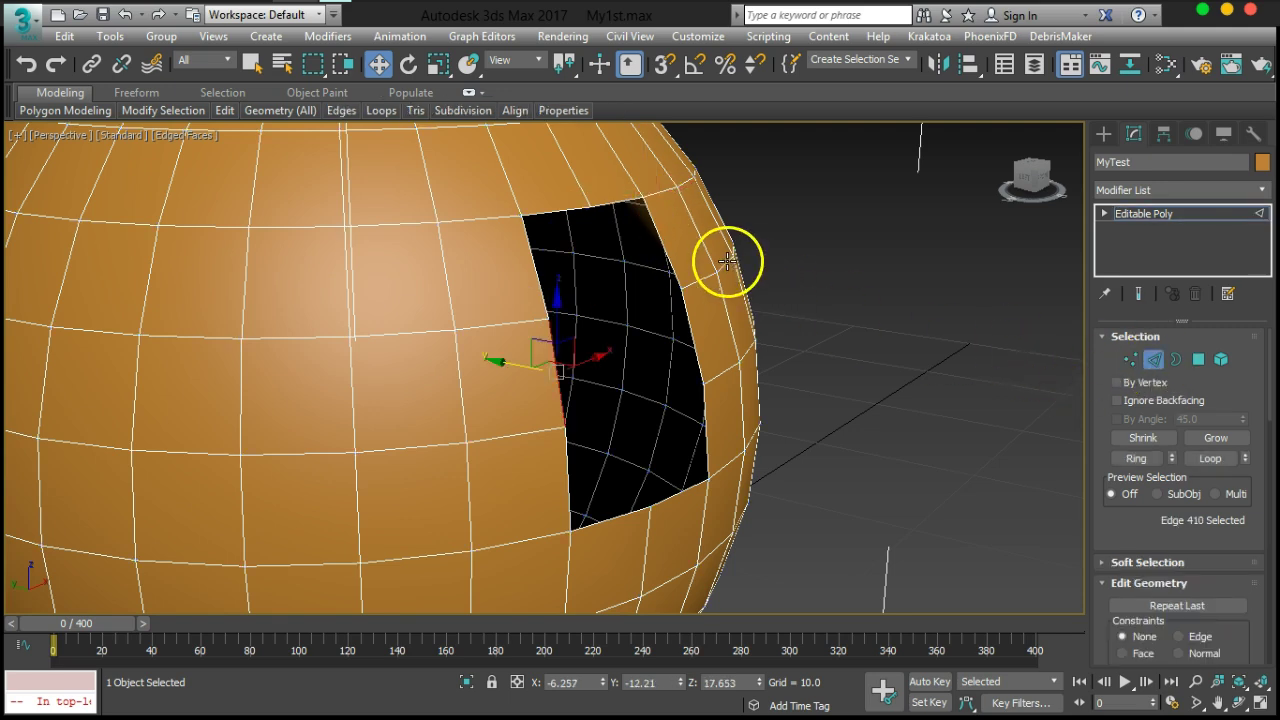
click(580, 205)
click(574, 186)
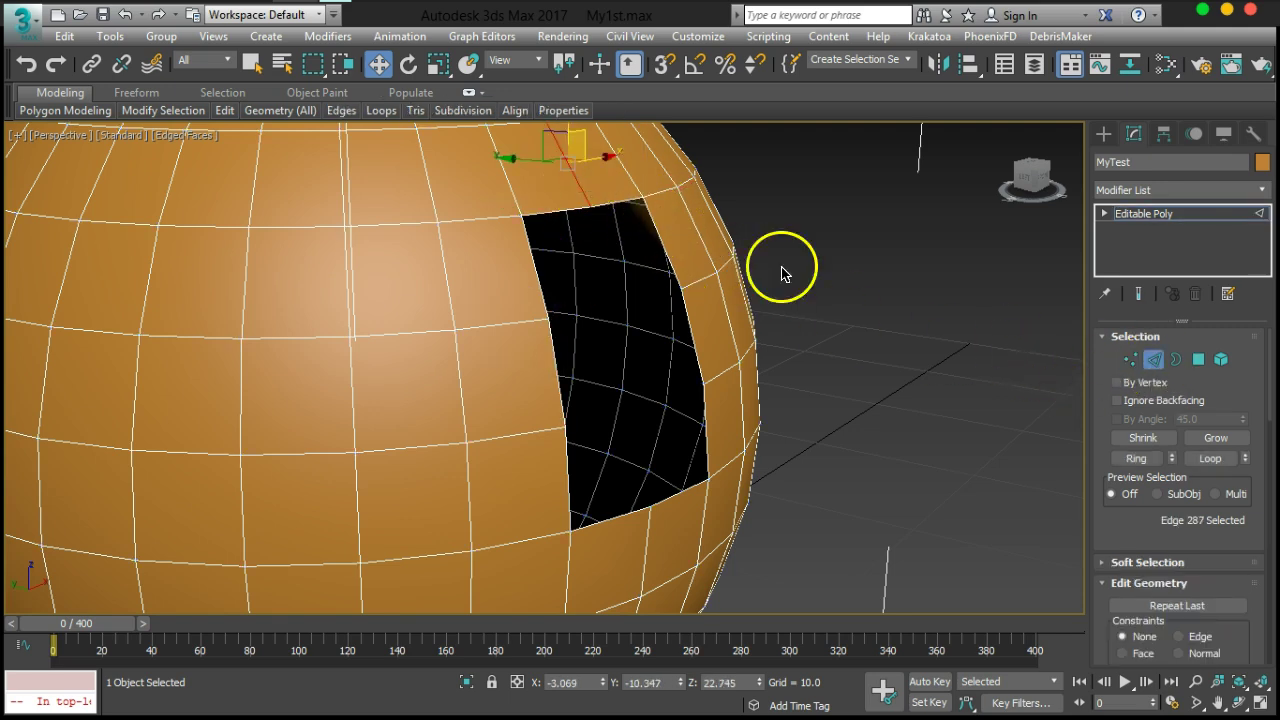
Select the hole's complete open border at the Border sub-object level
click(1176, 359)
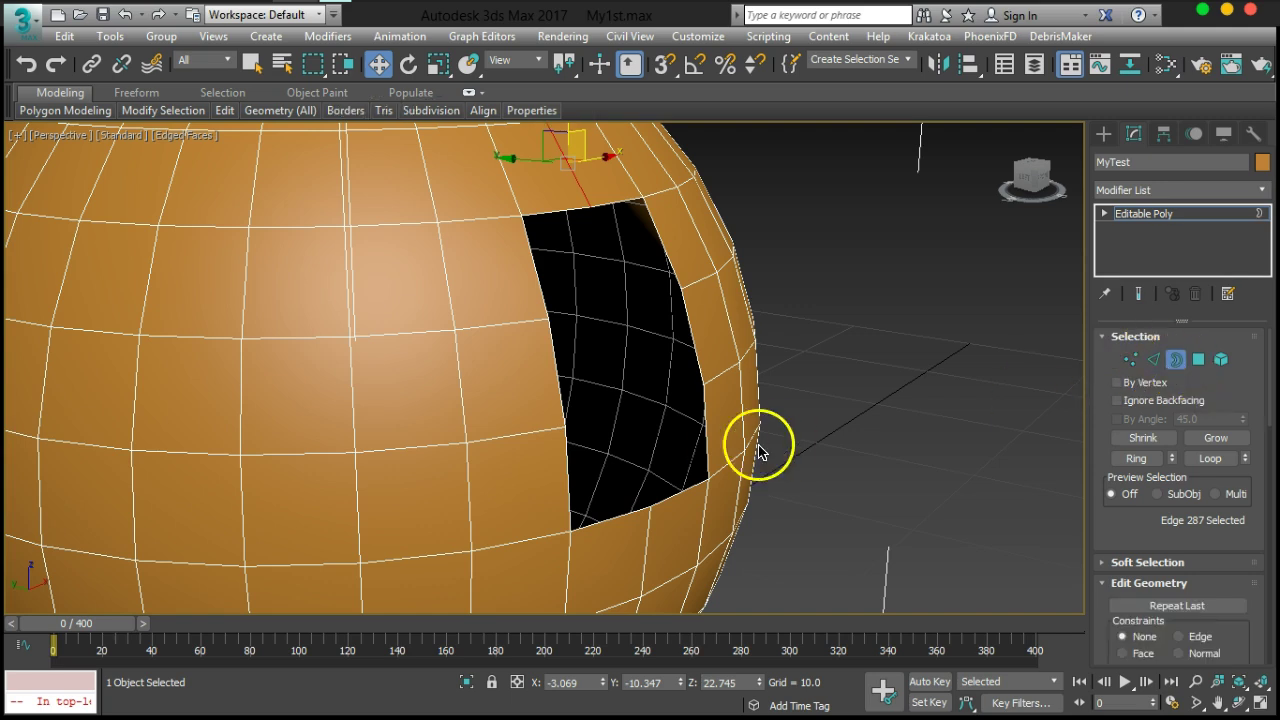
click(709, 438)
alt+middle_drag(800, 465, 850, 462)
mouse_move(629, 194)
alt+middle_down()
mouse_move(694, 294)
mouse_move(623, 202)
alt+middle_up()
alt+middle_drag(657, 409, 703, 371)
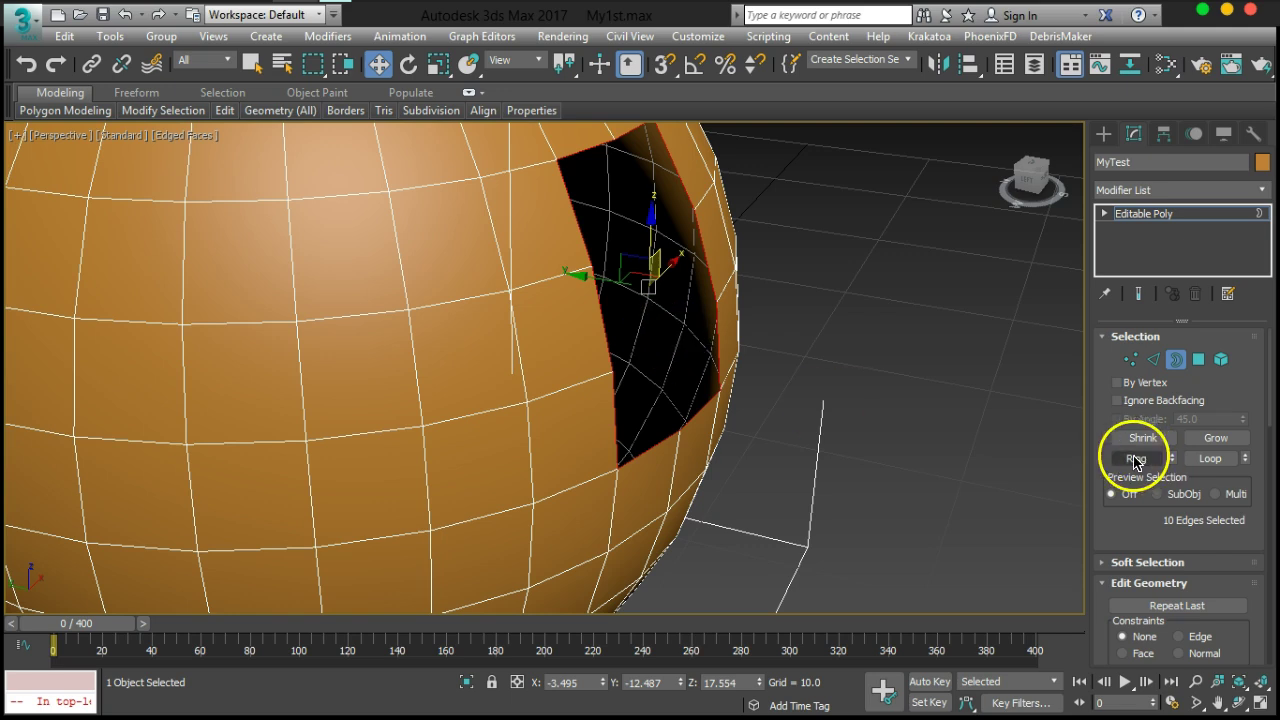
Try to pull new faces from the selected hole border by moving a copy of it along the Y axis
shift+drag(582, 280, 705, 305)
alt+middle_drag(705, 305, 825, 340)
key(ctrl+z)
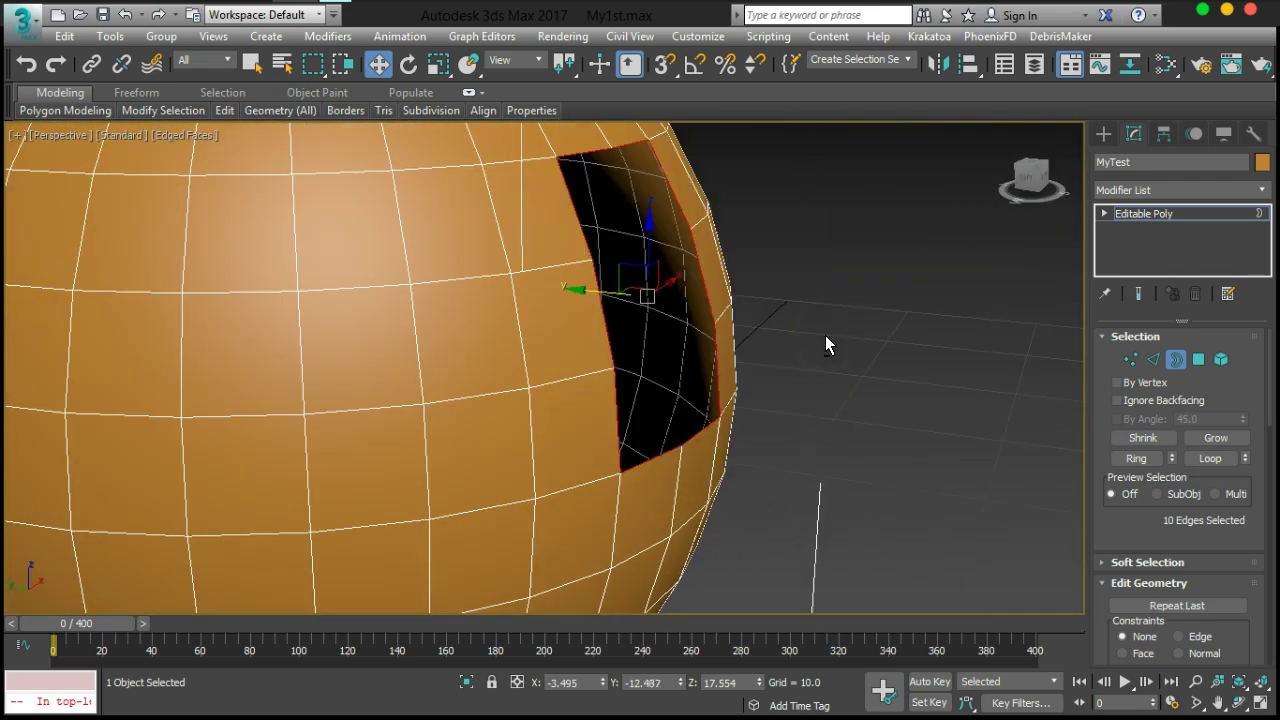
alt+middle_drag(728, 343, 654, 377)
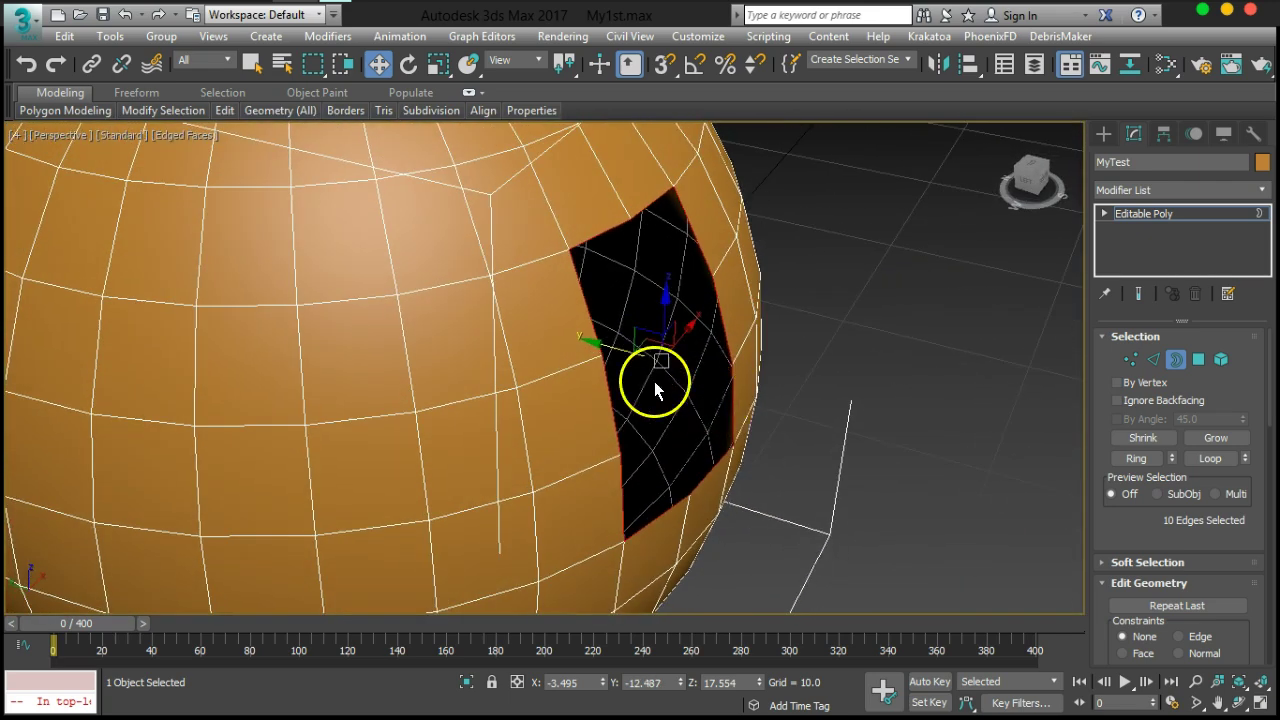
alt+middle_drag(666, 297, 640, 293)
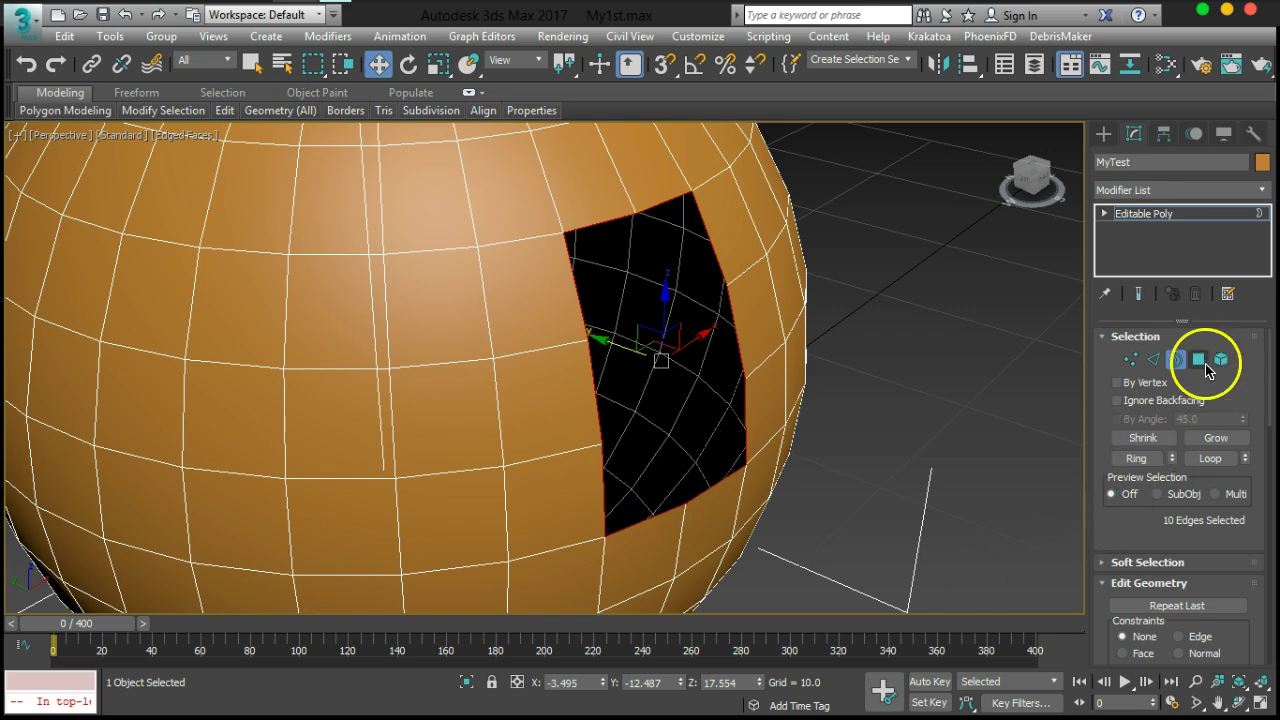
Select the entire sphere at the Element level and return to whole-object editing
click(1220, 361)
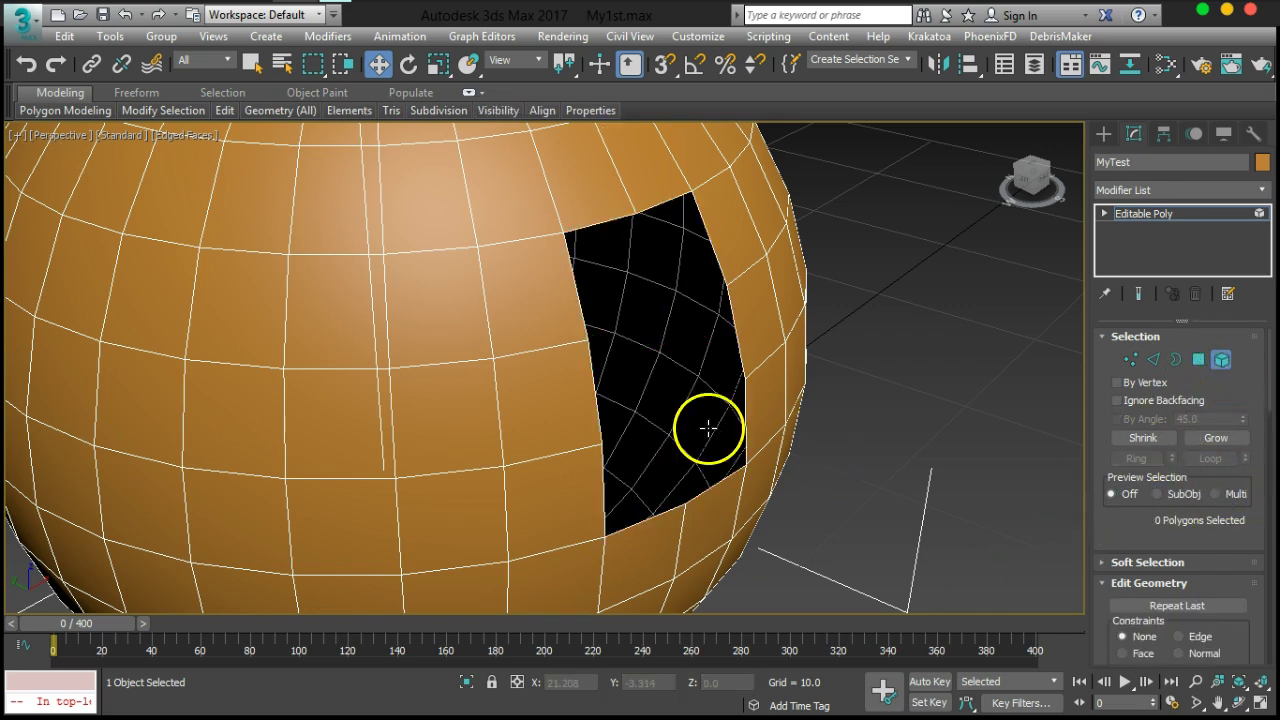
click(521, 412)
scroll(552, 390, down, 5)
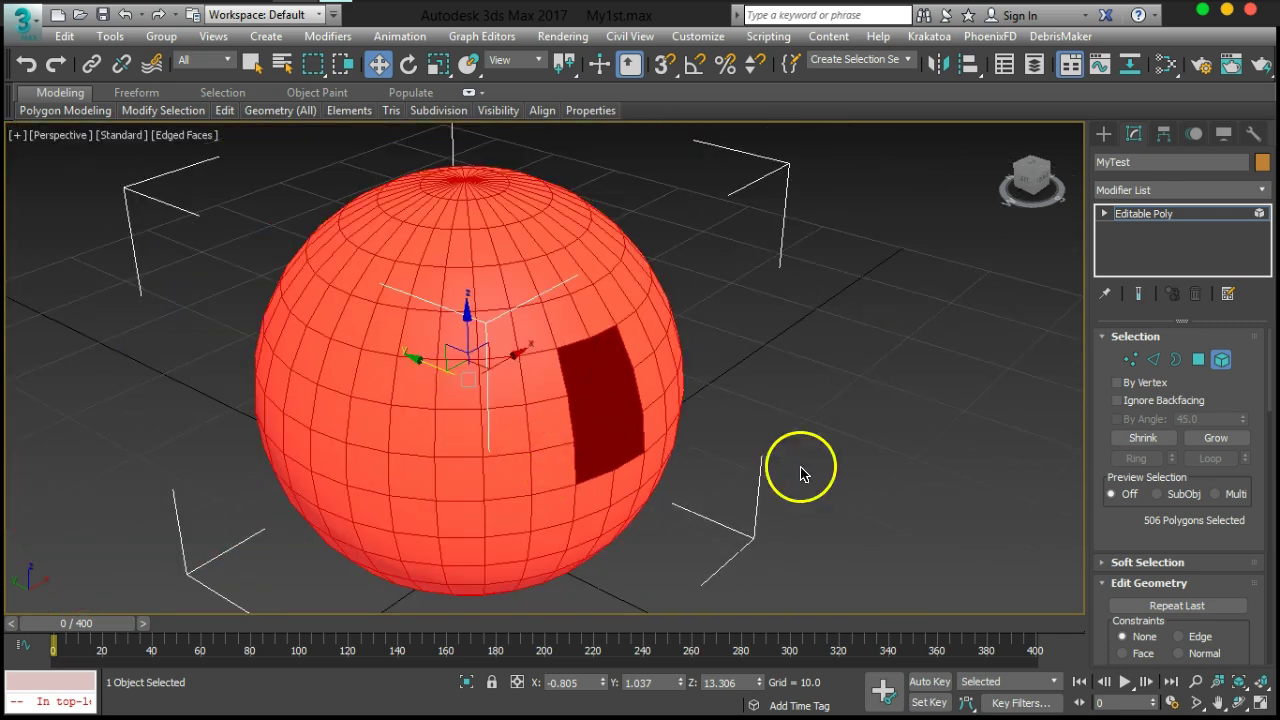
scroll(575, 330, up, 5)
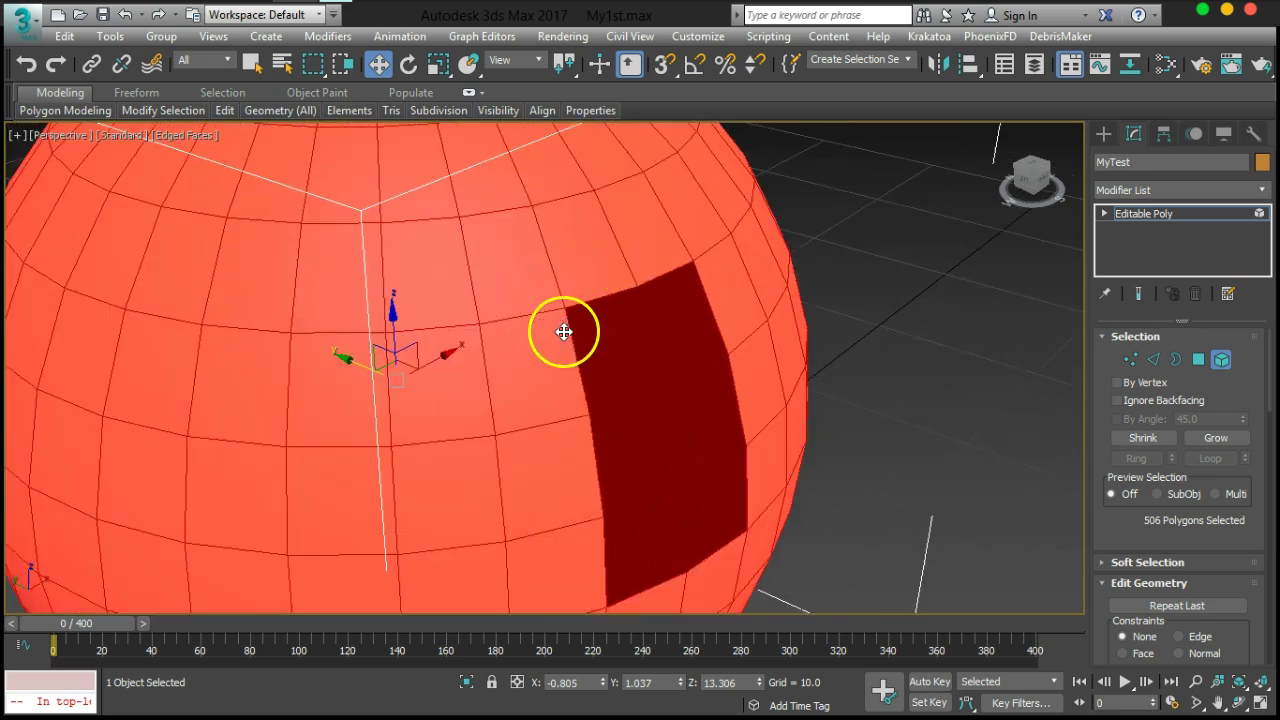
click(1220, 359)
alt+middle_drag(734, 477, 805, 462)
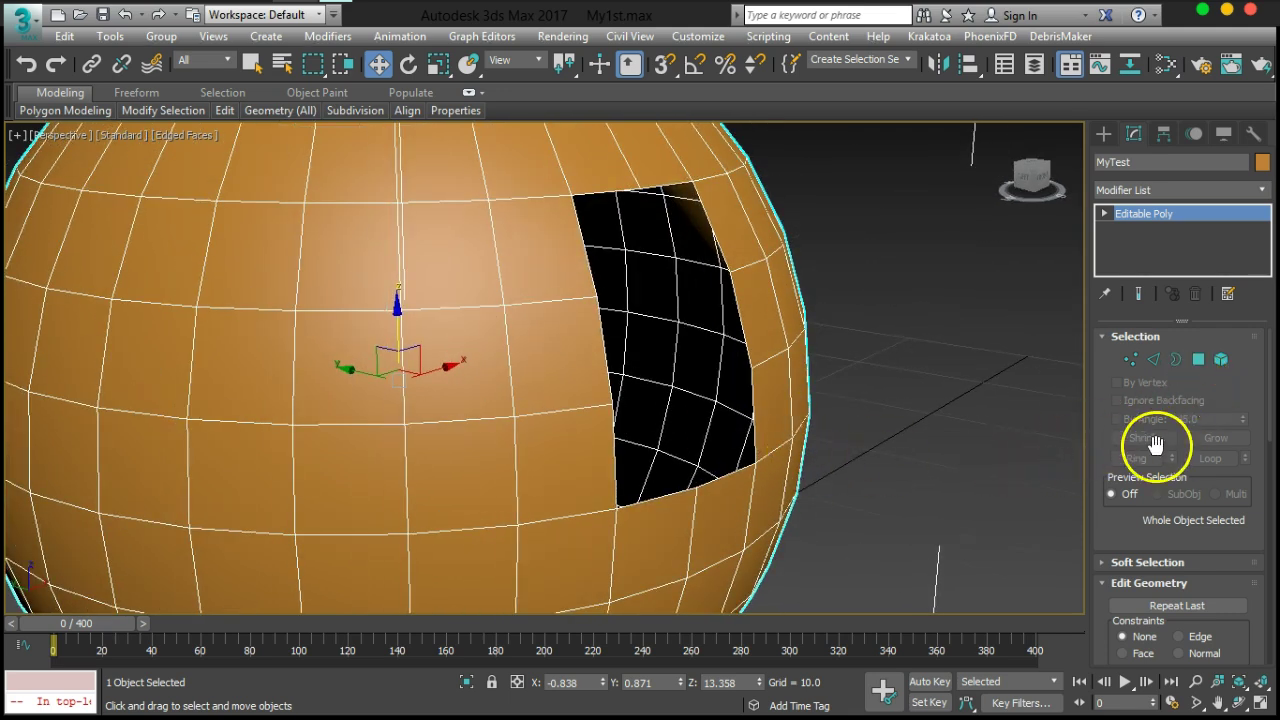
alt+middle_drag(777, 423, 789, 351)
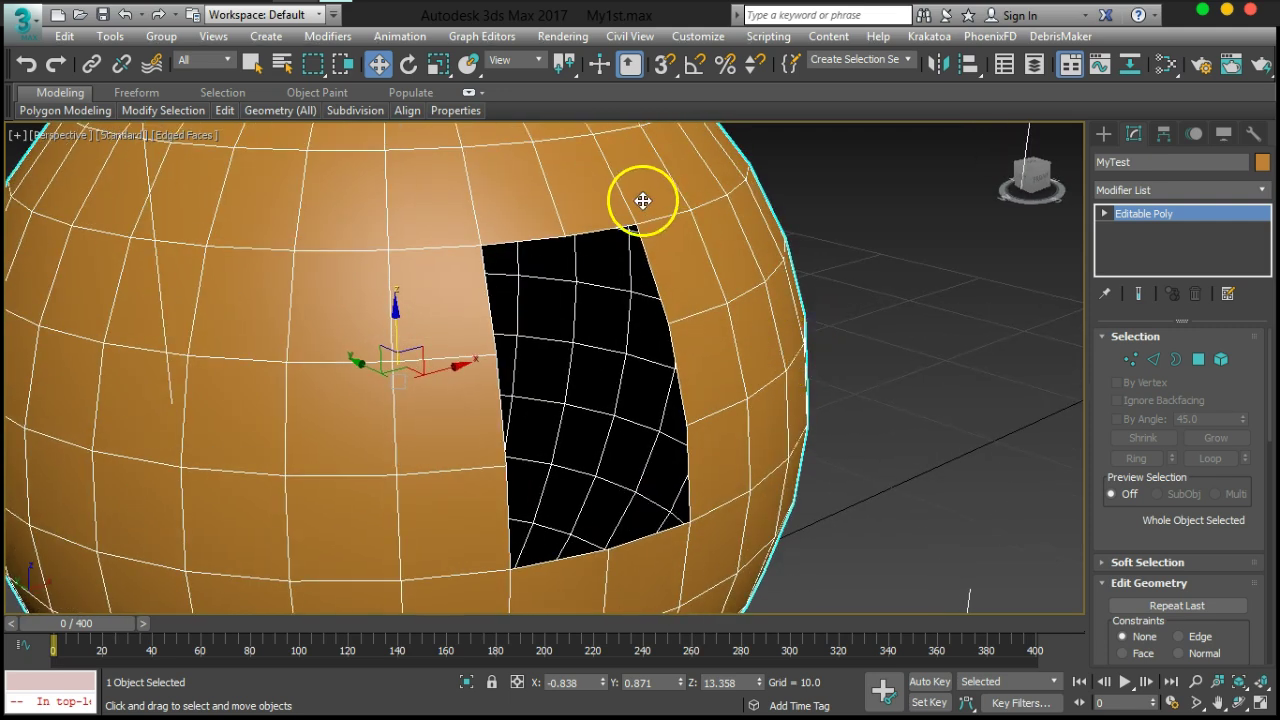
Try to select the ring of polygons around the hole at the Polygon level with sweeping selections
click(1220, 359)
key(4)
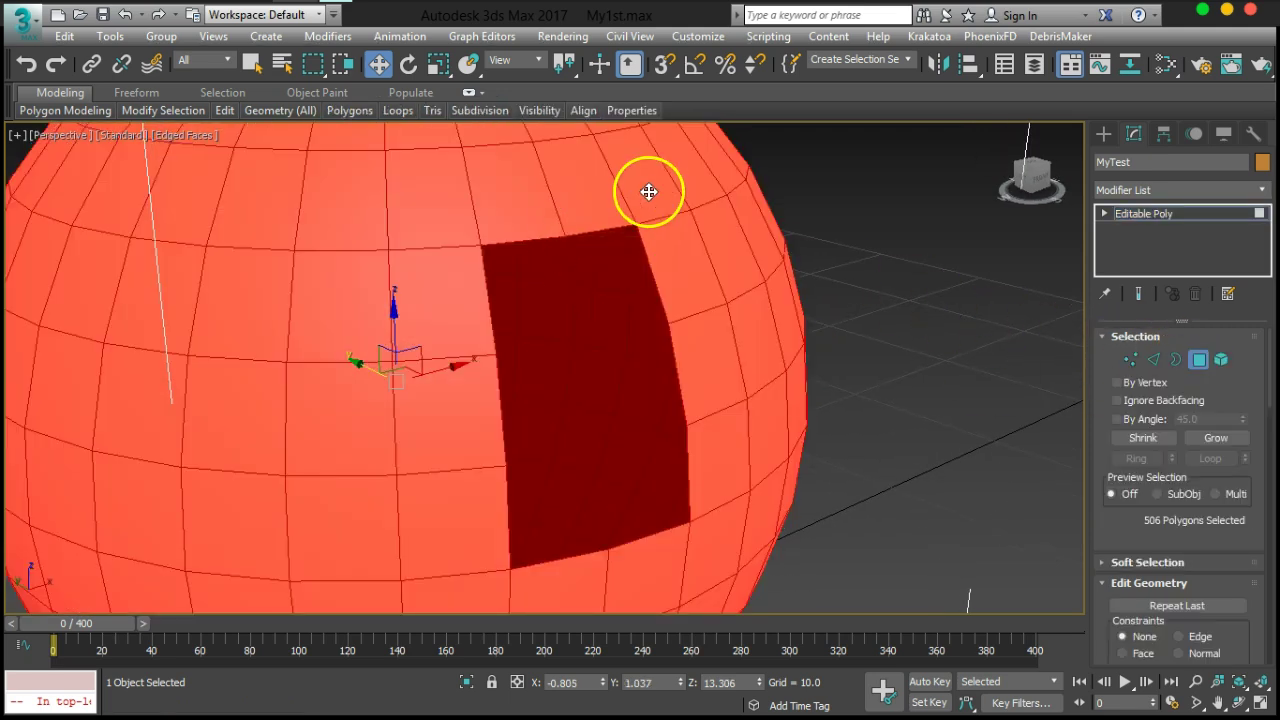
click(649, 191)
mouse_move(582, 189)
mouse_down()
mouse_move(509, 197)
mouse_move(457, 297)
mouse_move(458, 491)
mouse_up()
mouse_move(535, 576)
mouse_down()
mouse_move(476, 587)
mouse_move(650, 577)
mouse_move(728, 545)
mouse_move(724, 395)
mouse_move(690, 288)
mouse_up()
scroll(770, 445, down, 8)
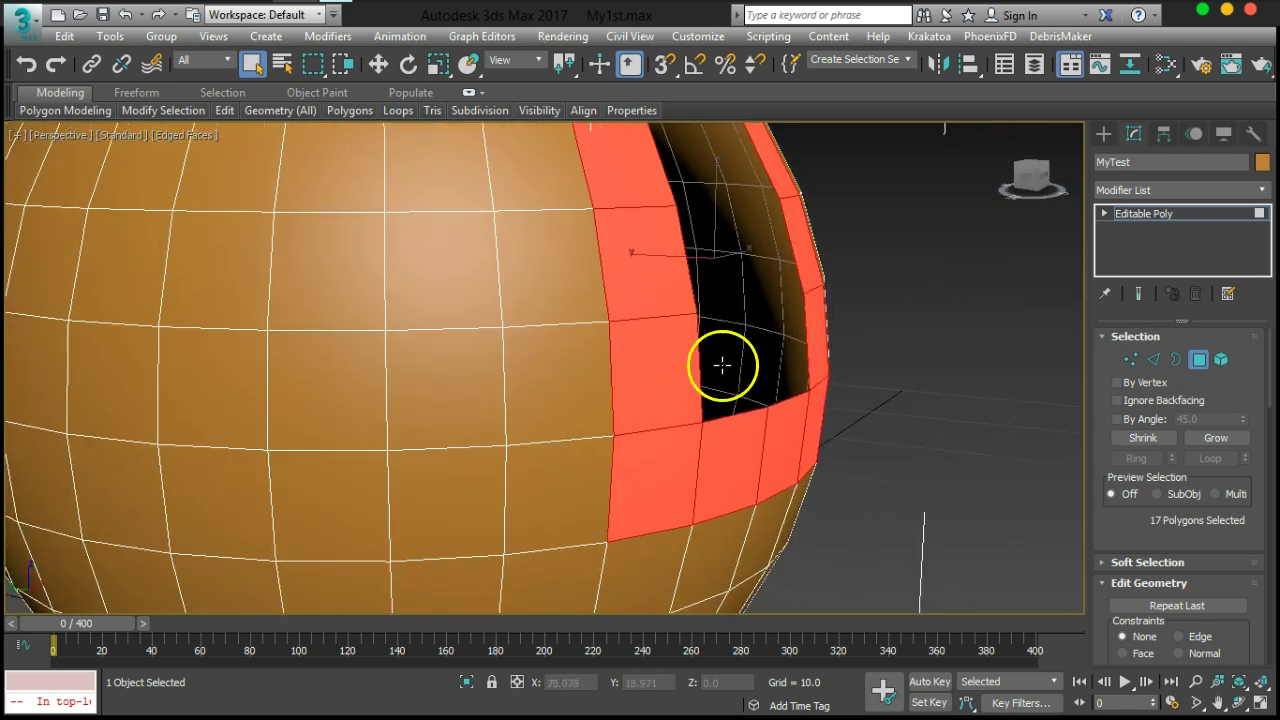
alt+middle_drag(681, 403, 631, 349)
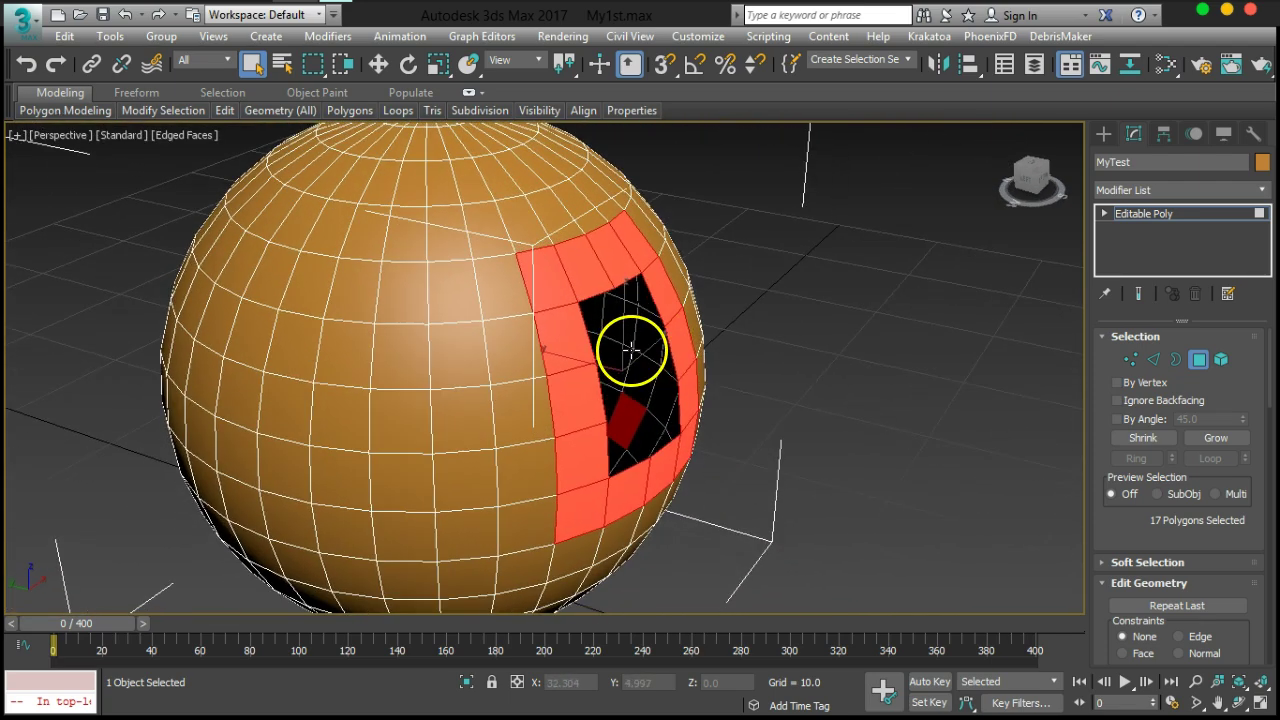
alt+middle_drag(756, 451, 434, 383)
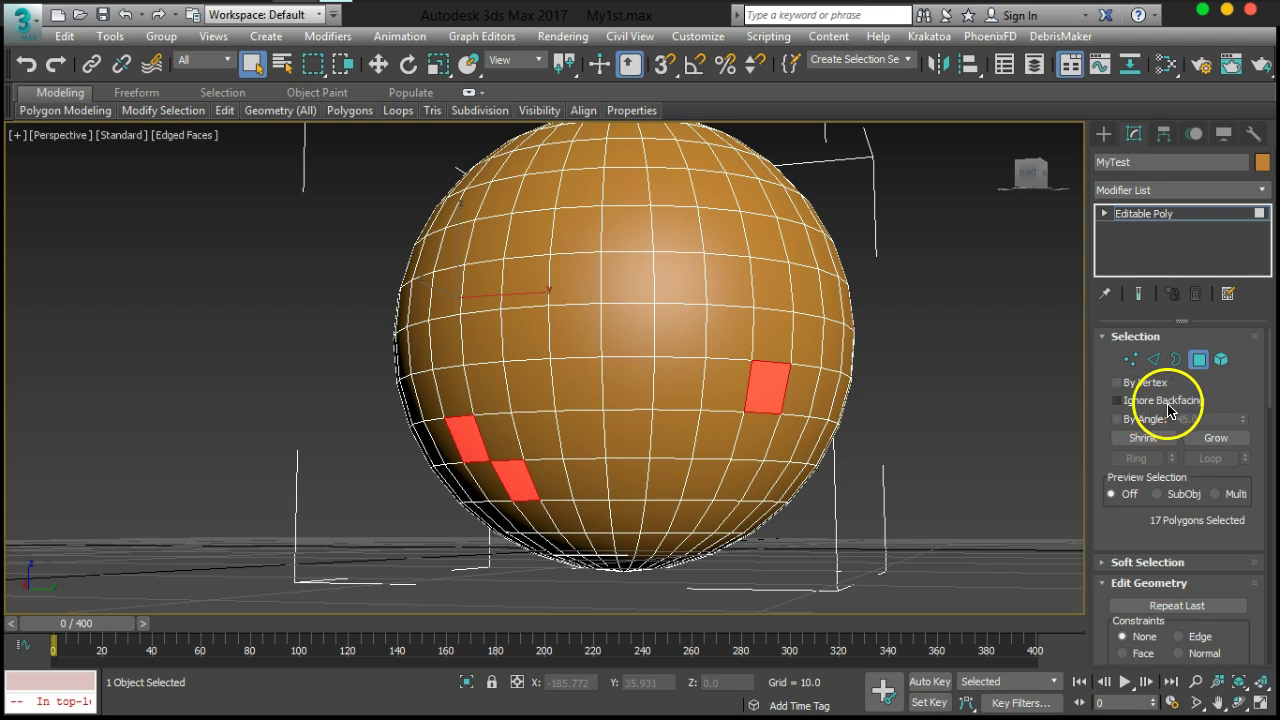
Enable Ignore Backfacing and select the closed ring of 14 polygons surrounding the hole
key(Delete)
alt+middle_drag(523, 380, 790, 438)
click(666, 317)
ctrl+click(660, 262)
ctrl+click(704, 269)
ctrl+click(727, 255)
ctrl+click(757, 255)
ctrl+click(785, 300)
ctrl+click(793, 340)
ctrl+click(795, 390)
ctrl+click(781, 438)
ctrl+click(750, 452)
ctrl+click(712, 458)
ctrl+click(657, 457)
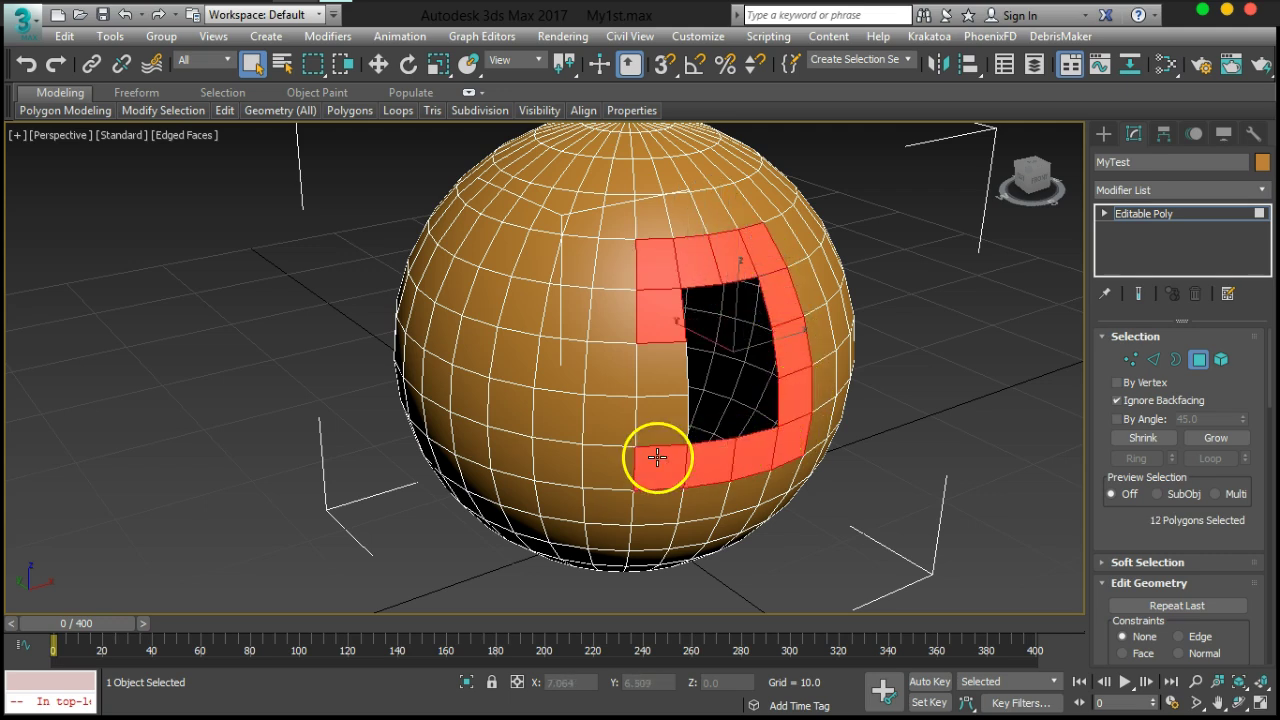
ctrl+click(660, 414)
ctrl+click(663, 372)
alt+middle_drag(814, 419, 580, 334)
scroll(560, 352, up, 4)
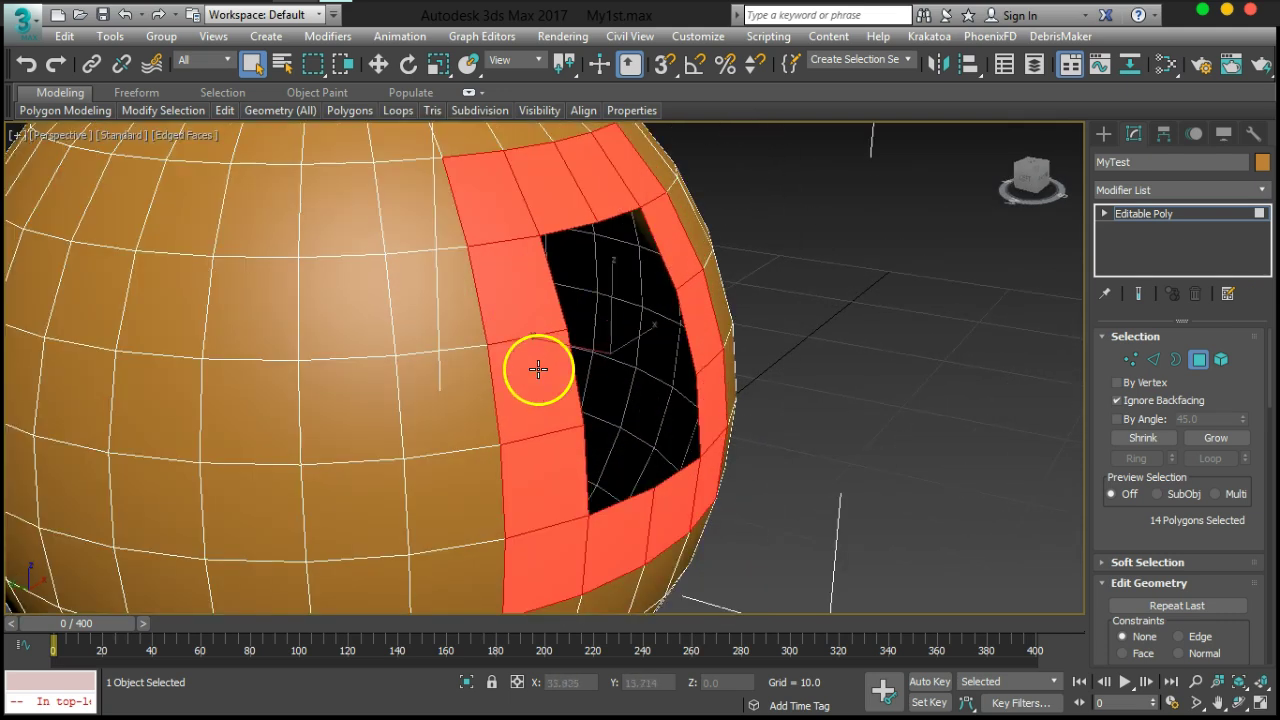
alt+middle_drag(546, 381, 558, 383)
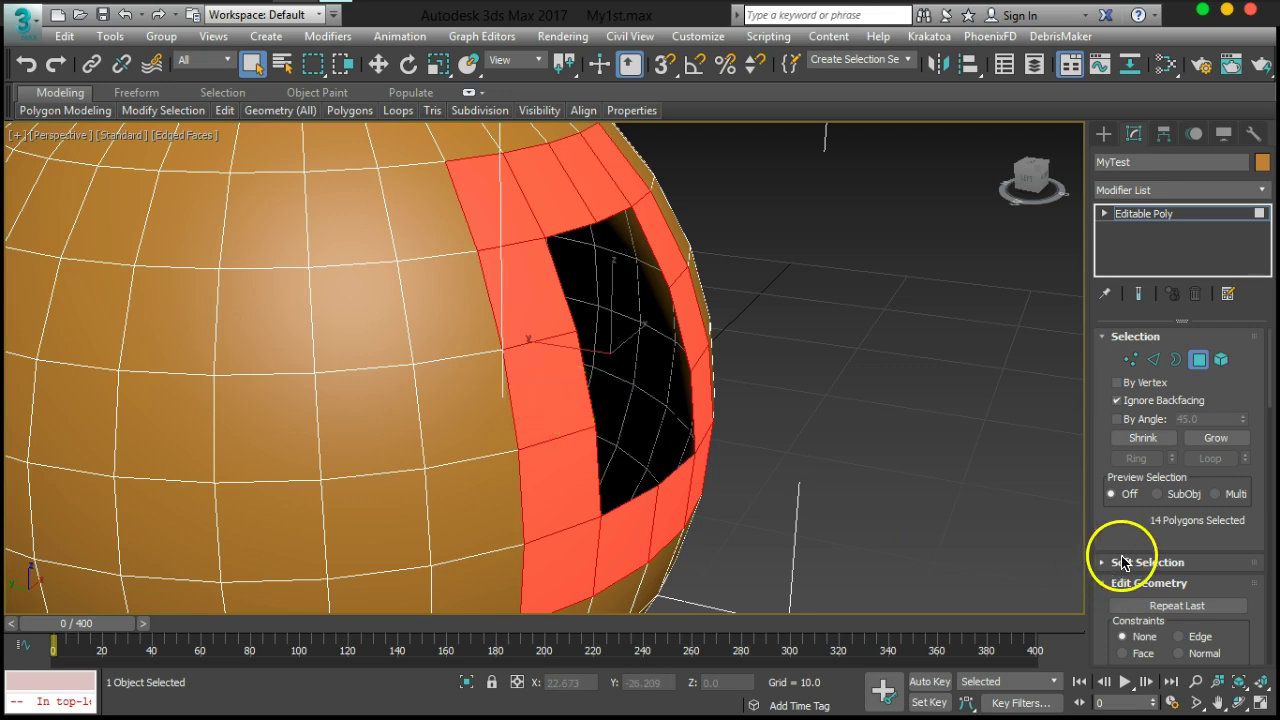
Examine the available polygon editing operations, including Extrude, Bevel, Inset, Outline and Bridge
scroll(1117, 540, down, 5)
scroll(1125, 487, down, 3)
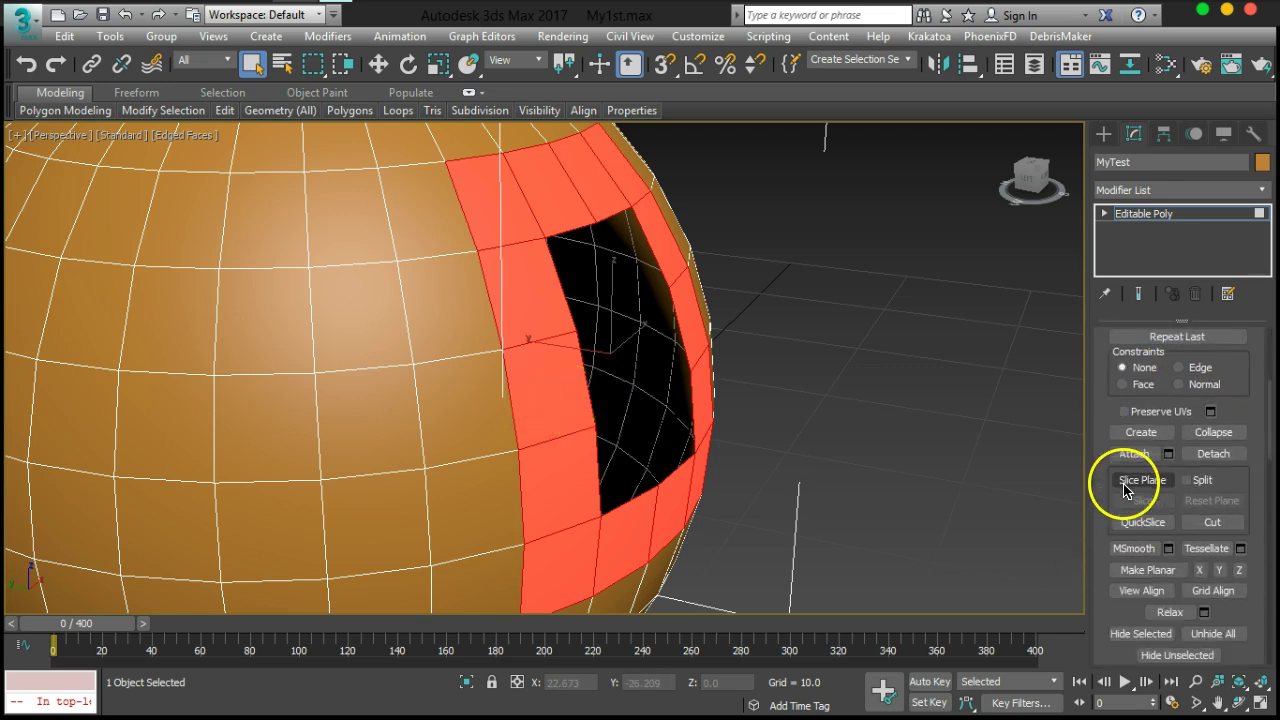
scroll(1160, 425, down, 10)
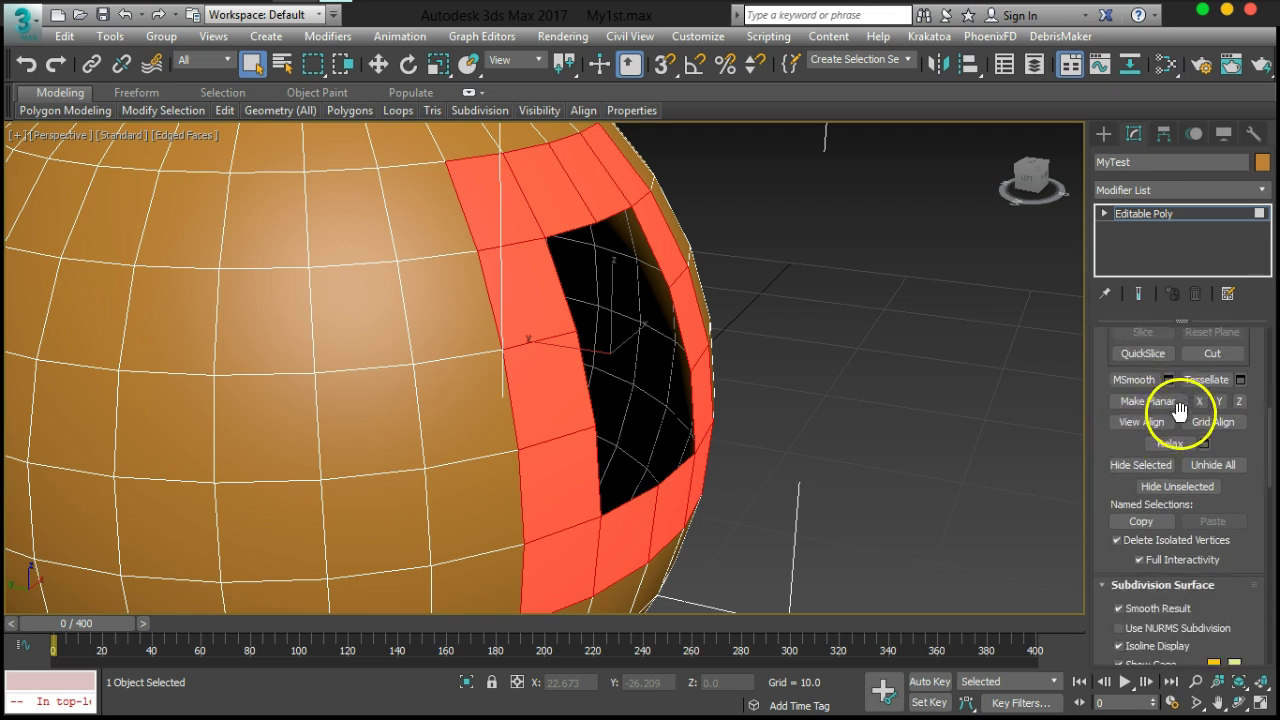
scroll(1182, 428, down, 6)
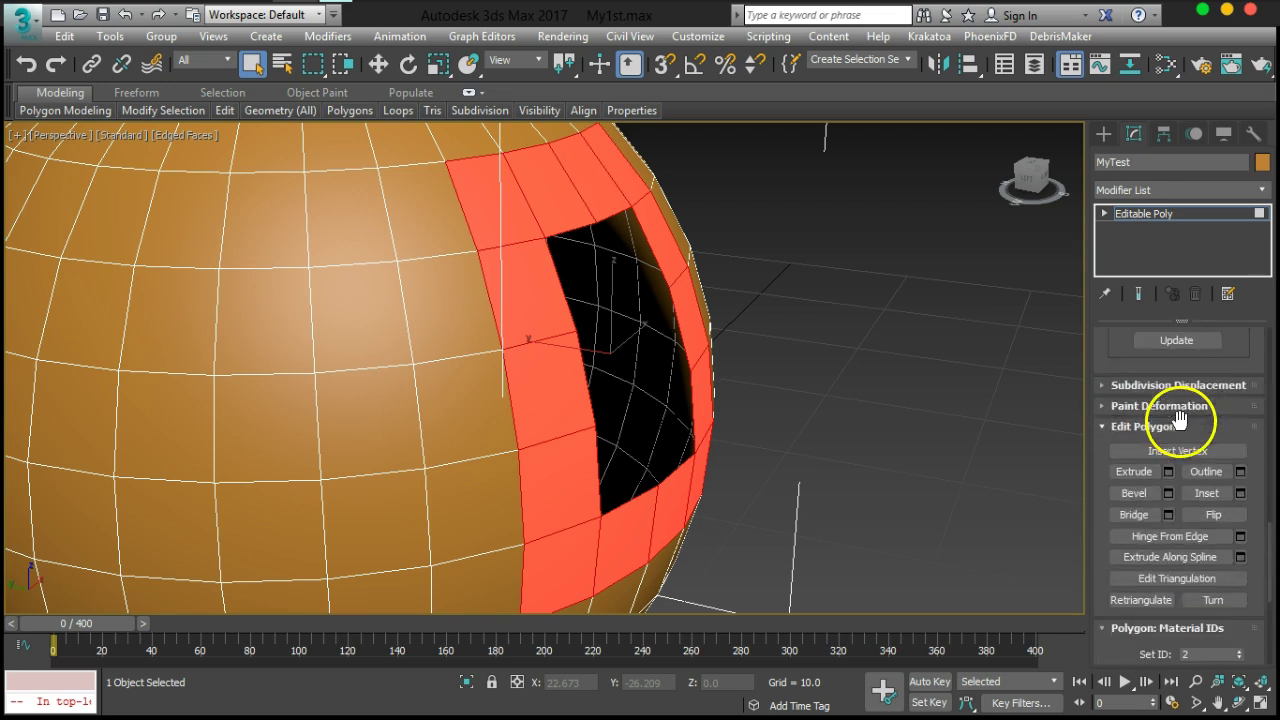
scroll(1182, 428, up, 2)
scroll(1182, 428, up, 2)
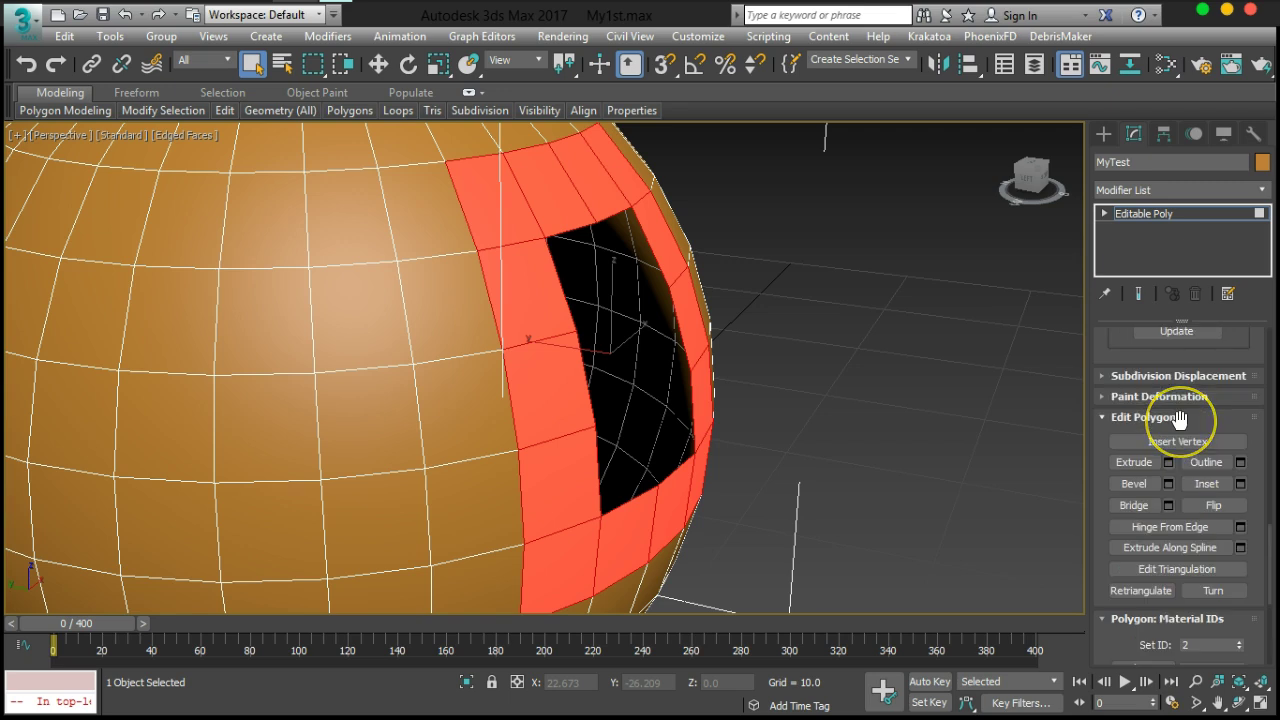
click(466, 94)
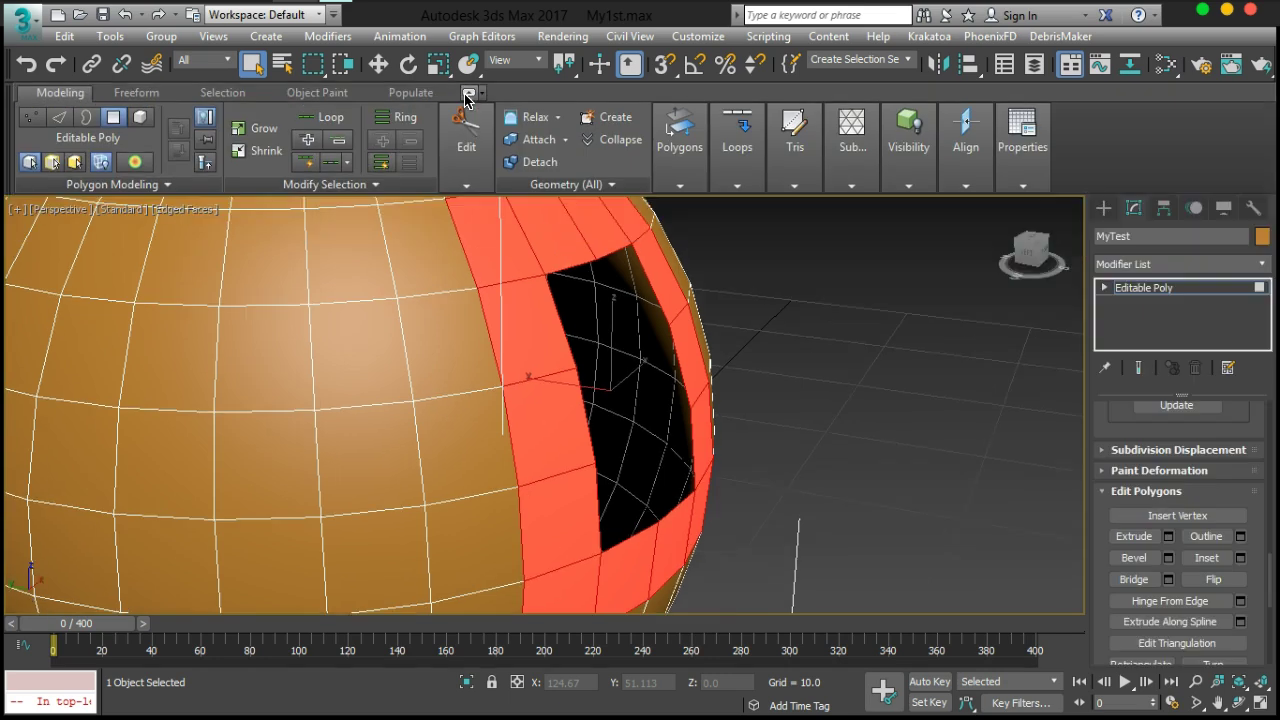
mouse_move(654, 138)
mouse_move(675, 180)
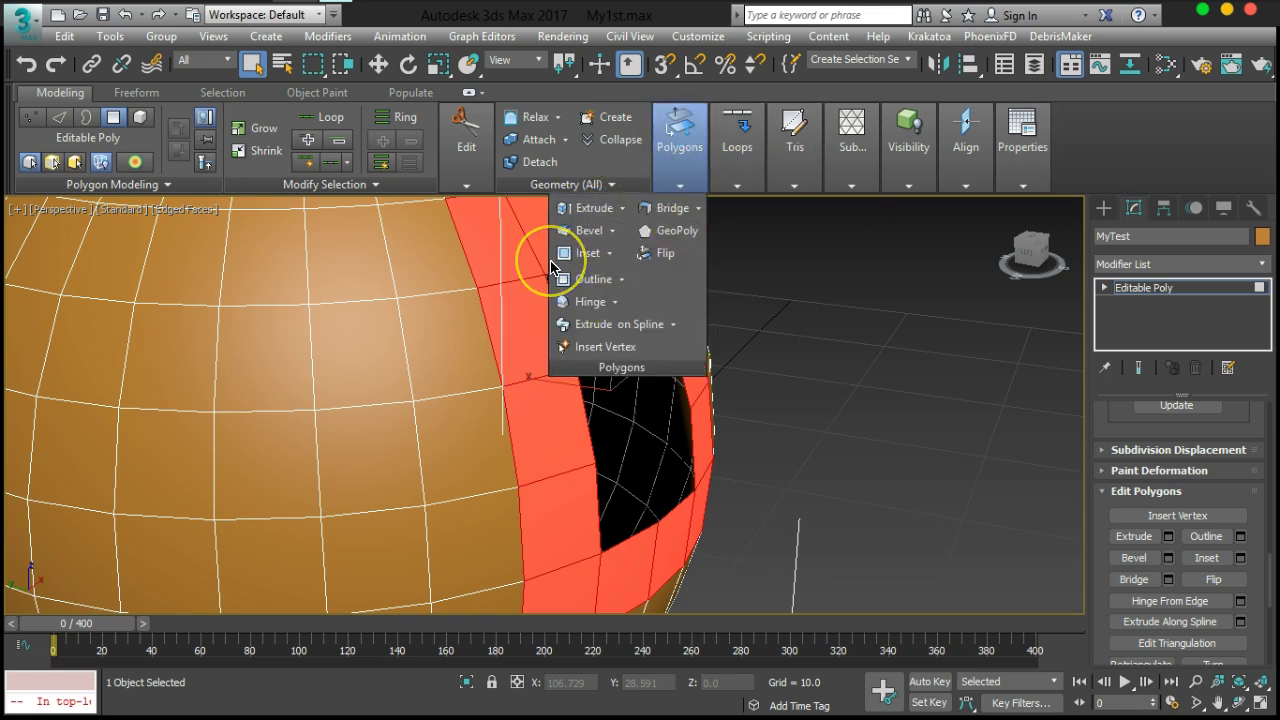
click(563, 254)
mouse_move(750, 182)
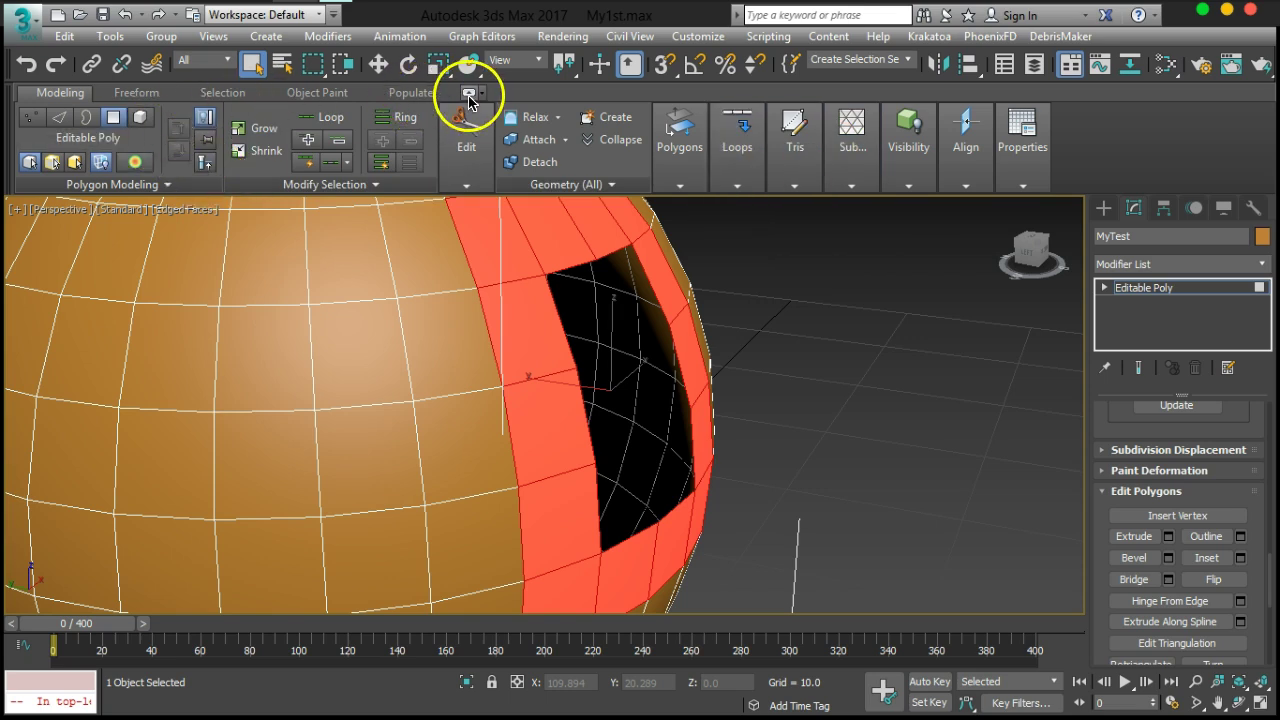
click(468, 93)
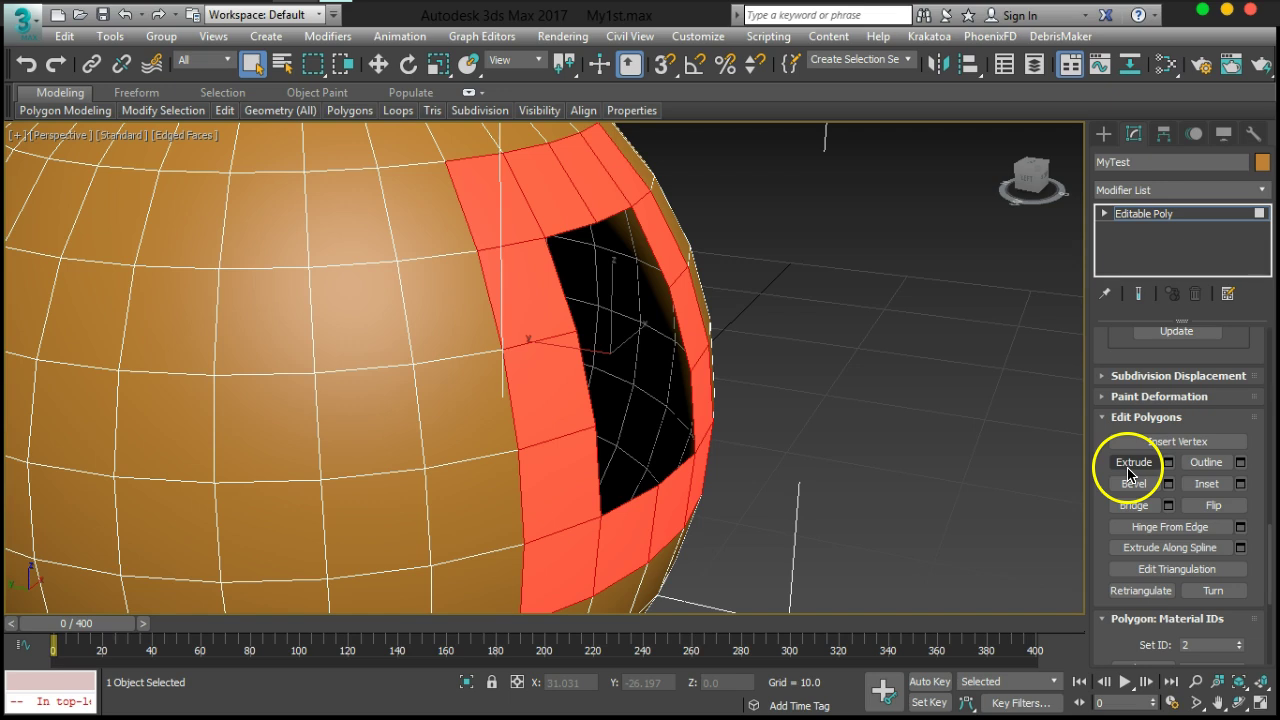
Preview extruding the selected ring of polygons around the hole as a group with a height of 0.923
click(1169, 464)
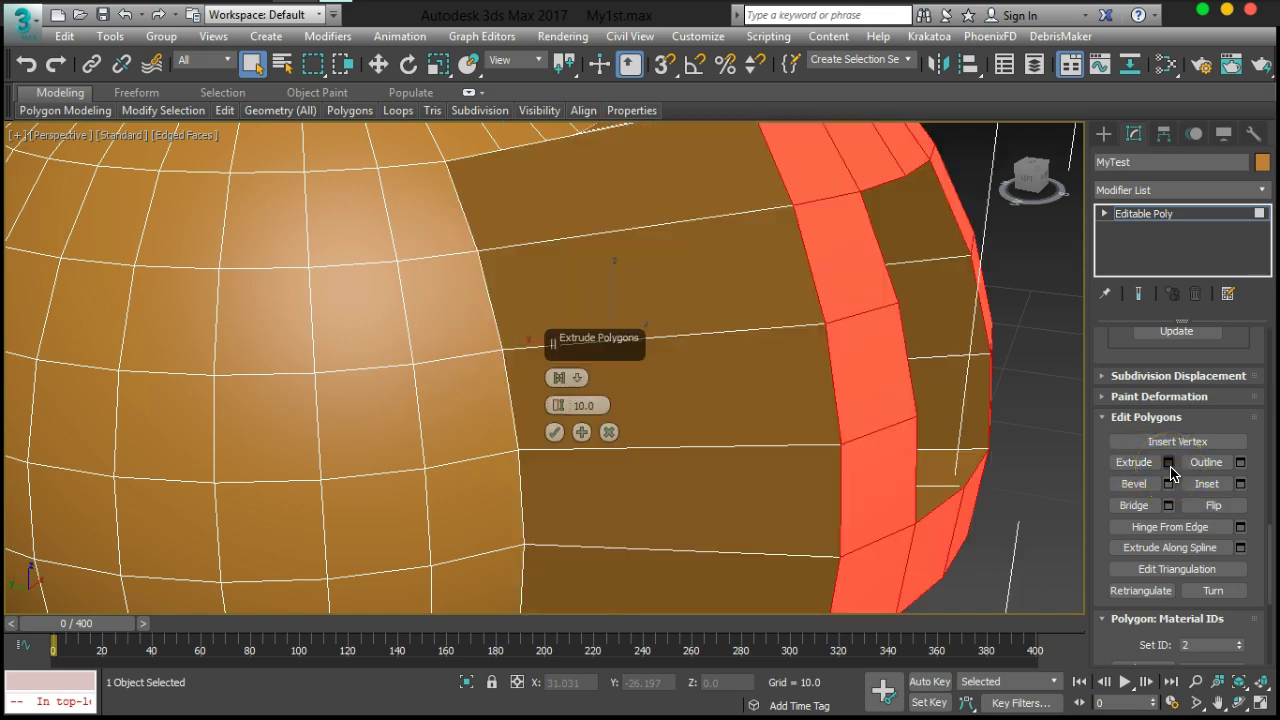
middle_drag(965, 428, 411, 334)
scroll(452, 422, down, 3)
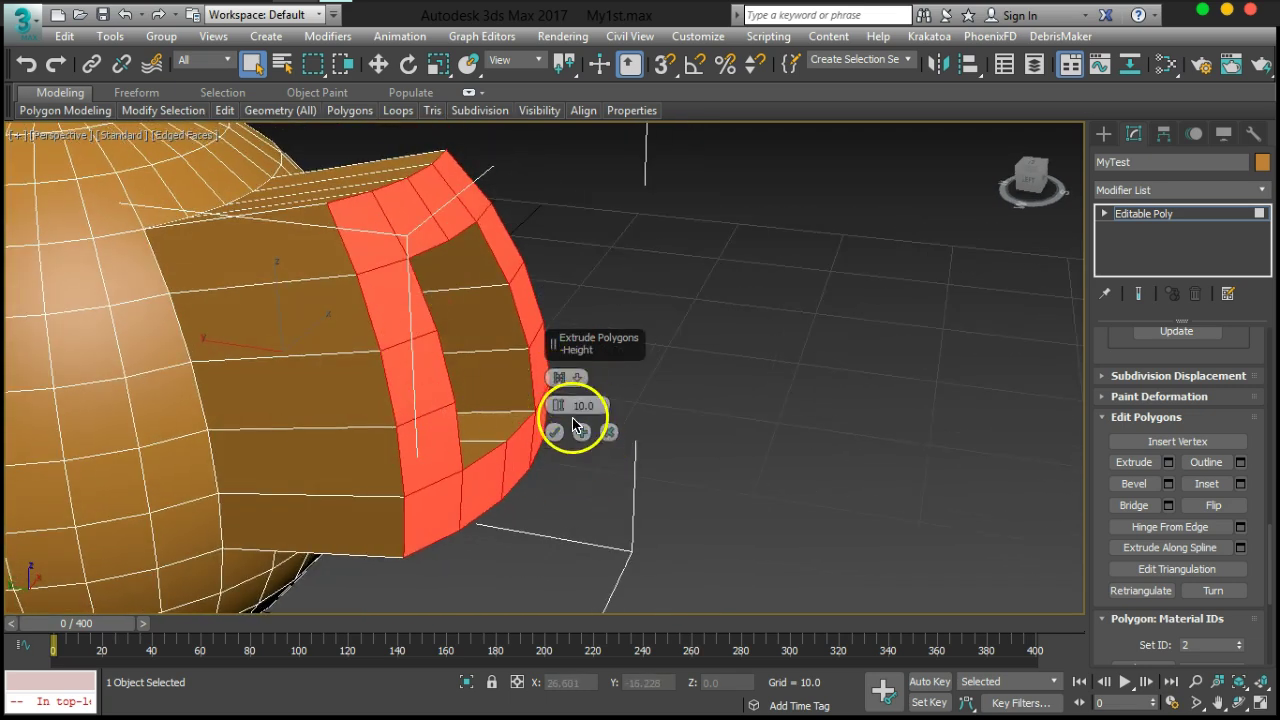
drag(558, 407, 572, 462)
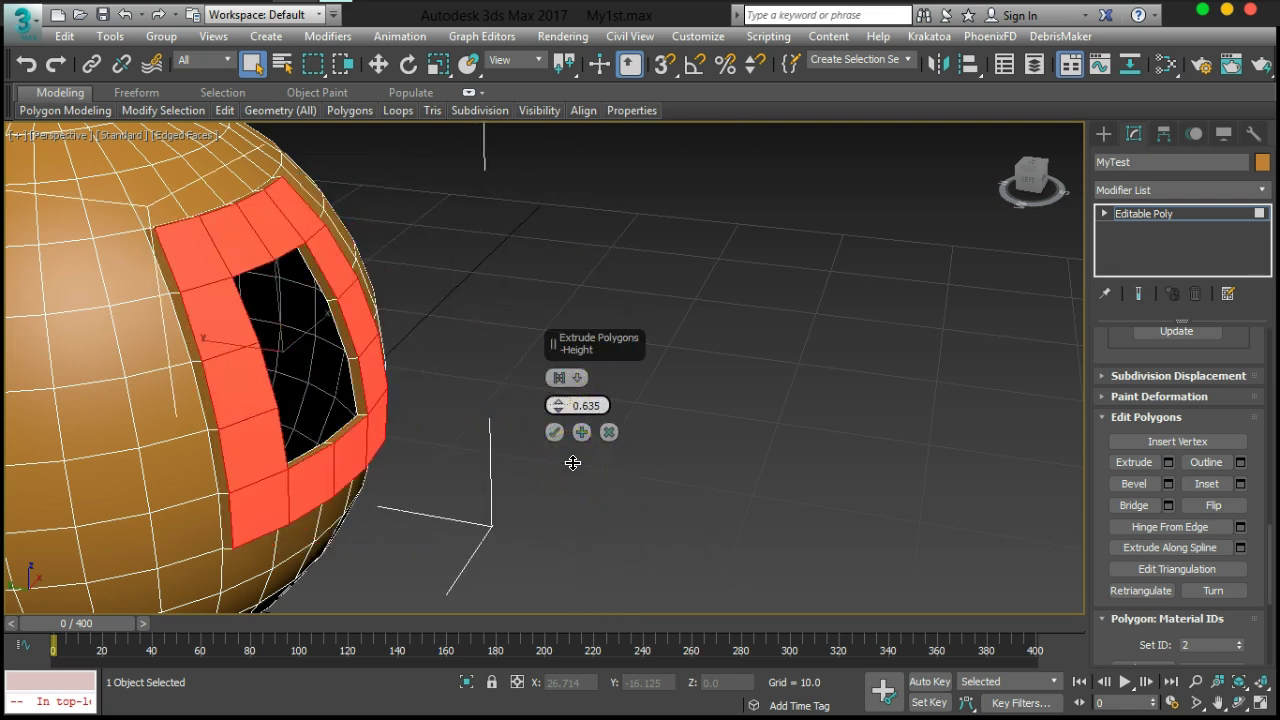
drag(572, 462, 557, 531)
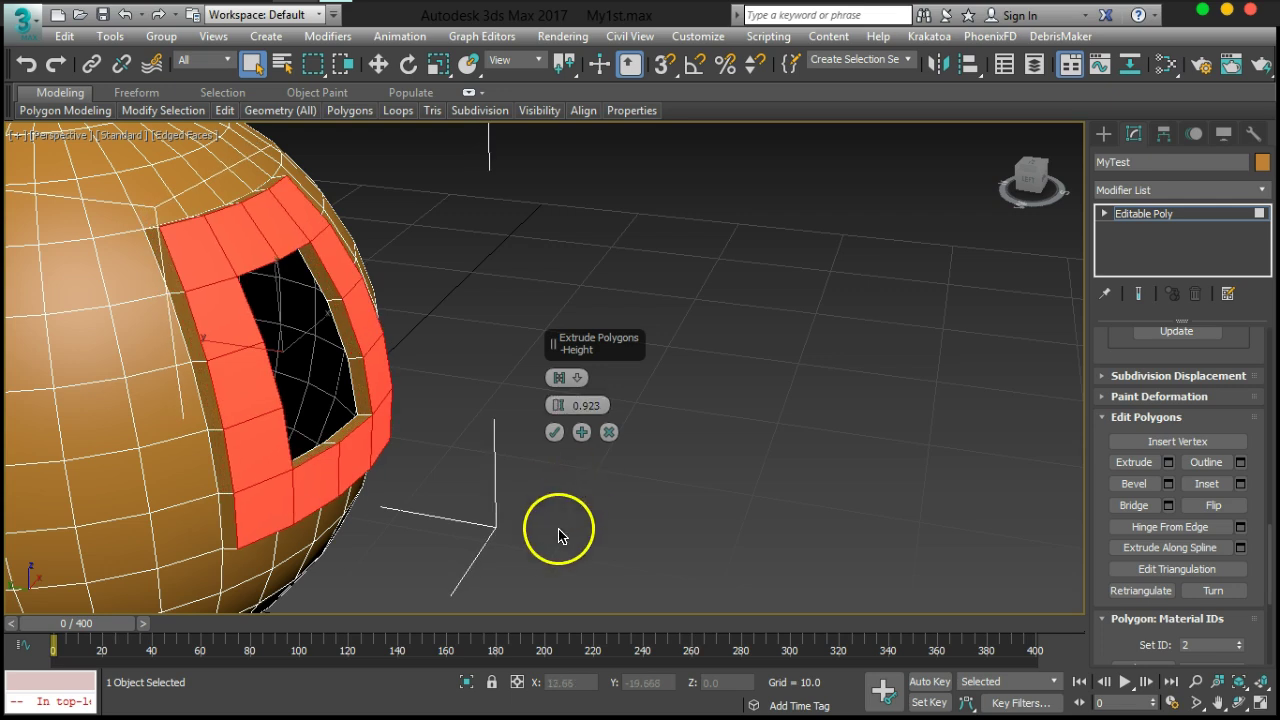
Set the ring's extrusion type to Local Normal and inspect the extruded rim from the side
click(575, 381)
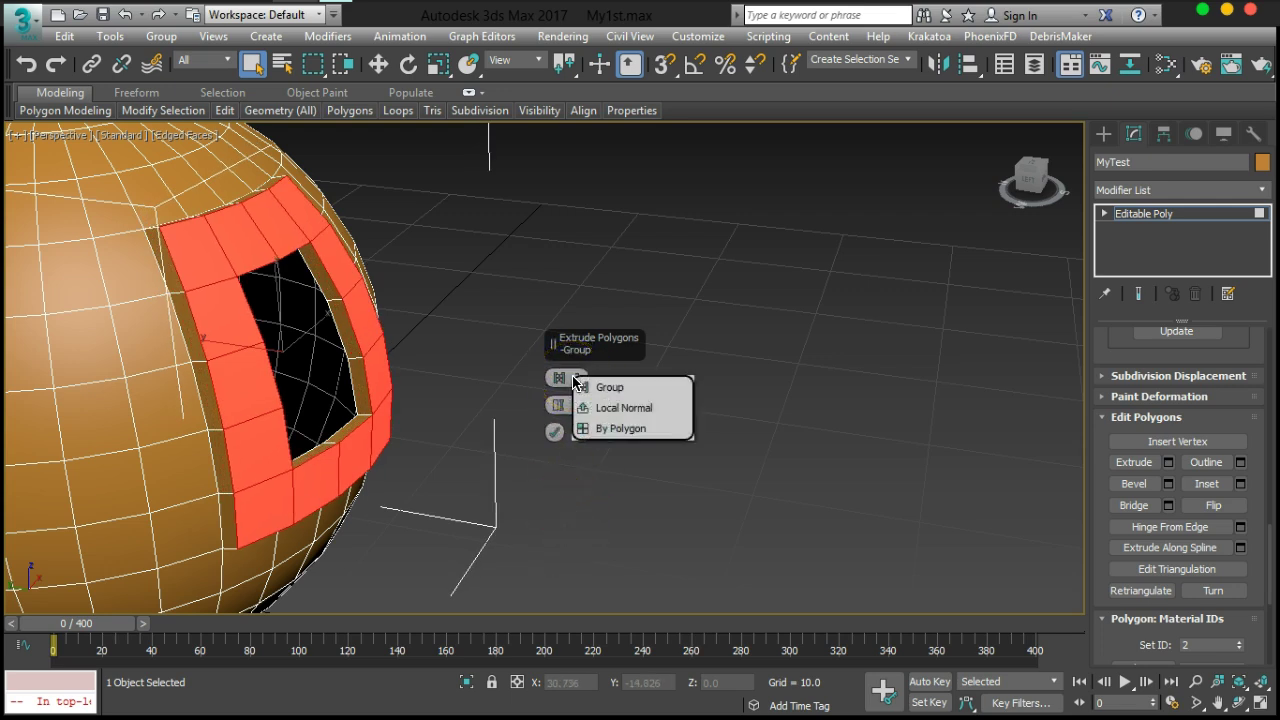
click(612, 408)
alt+middle_drag(274, 320, 280, 274)
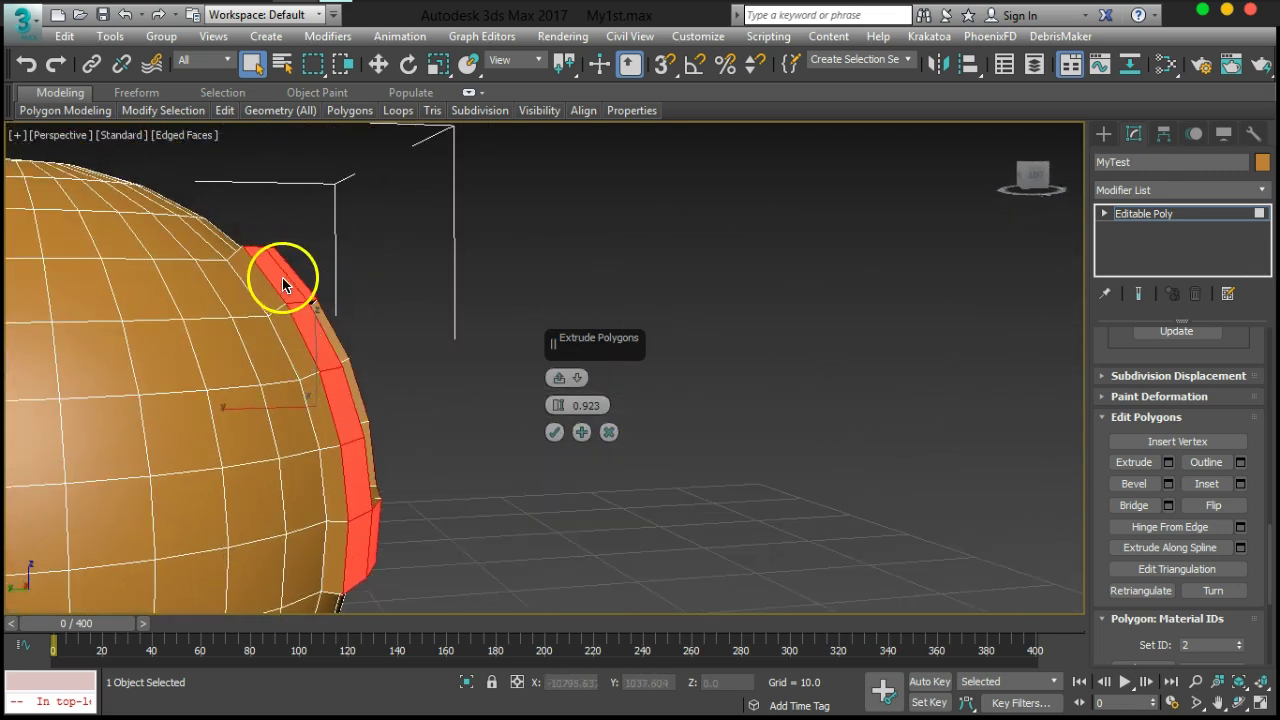
alt+middle_drag(351, 409, 372, 381)
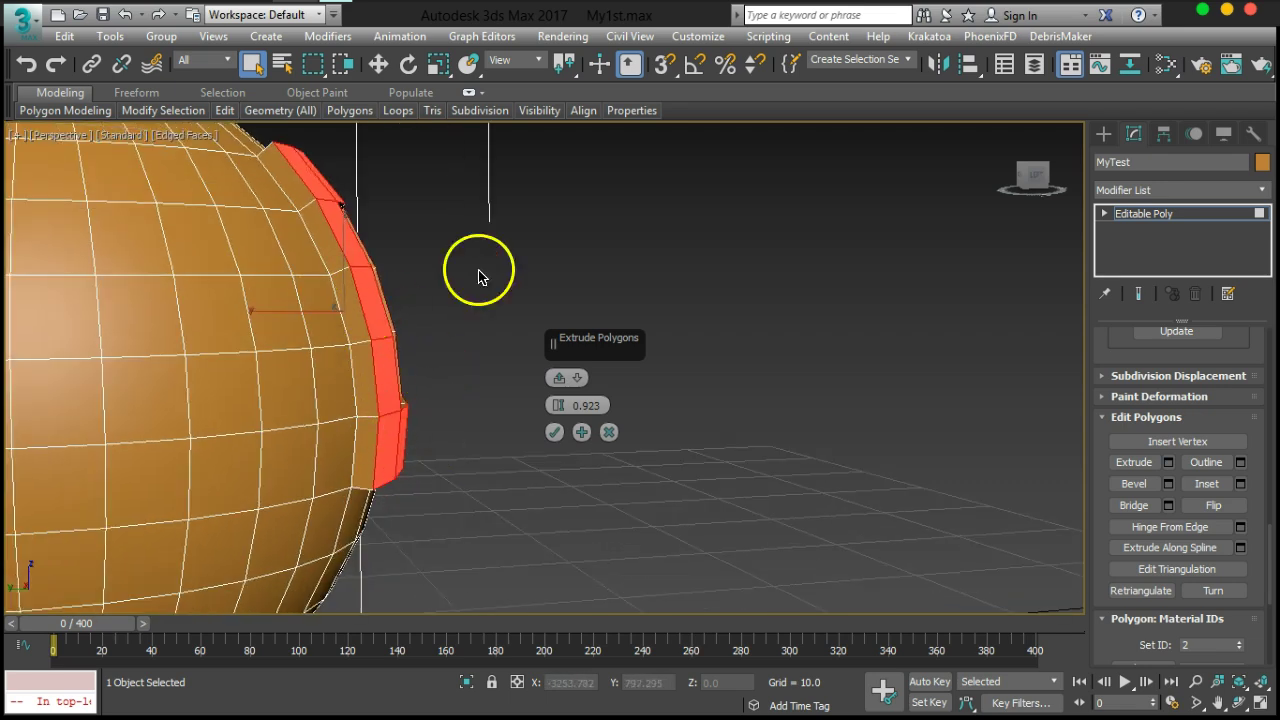
Compare the Group and By Polygon extrusion types on the ring, ending on By Polygon
click(577, 378)
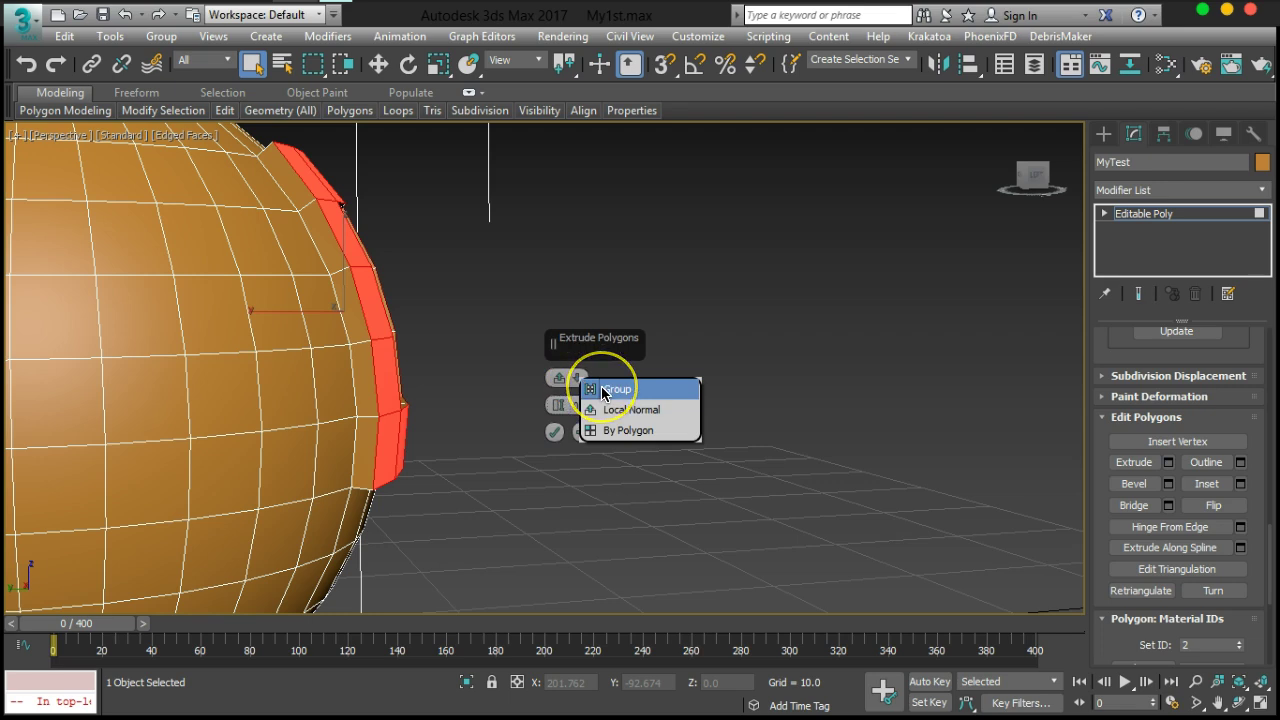
click(605, 390)
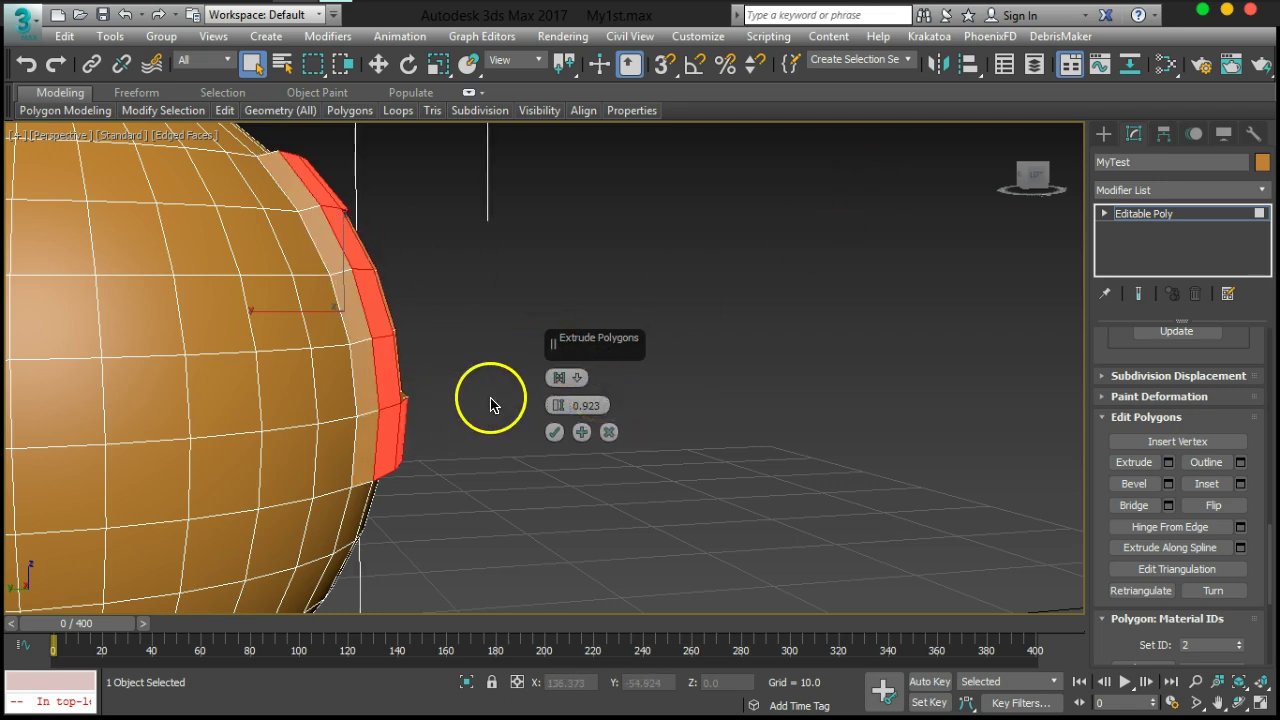
click(576, 378)
click(607, 432)
mouse_move(458, 478)
alt+middle_down()
mouse_move(452, 461)
mouse_move(319, 454)
mouse_move(443, 450)
mouse_move(459, 474)
alt+middle_up()
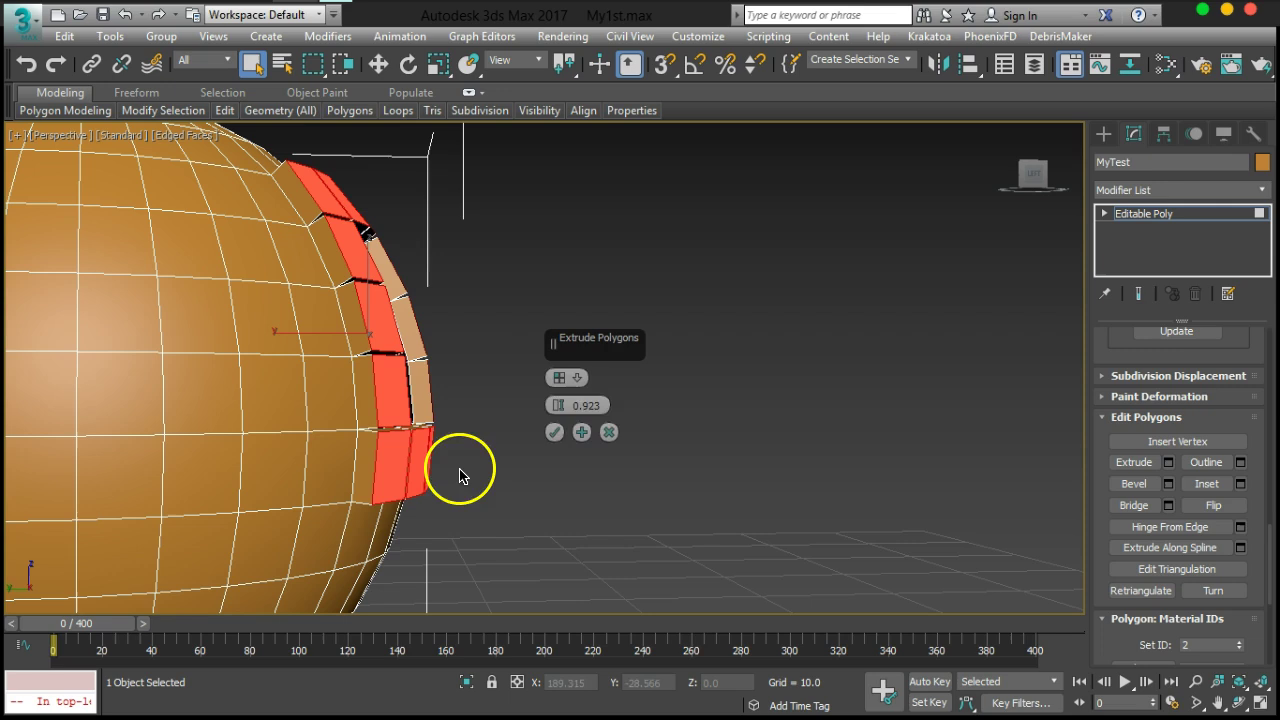
Return the extrusion type to Local Normal and set the extrusion height to 0.779
click(576, 378)
click(617, 411)
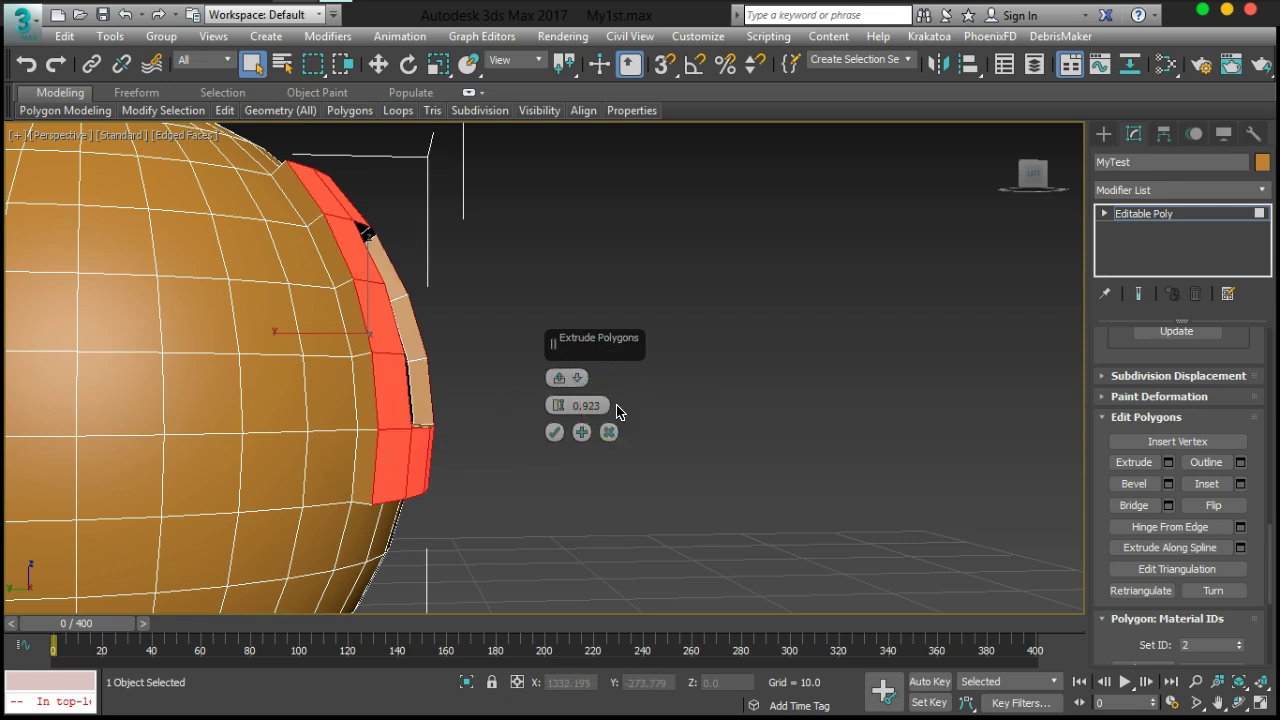
drag(557, 403, 493, 443)
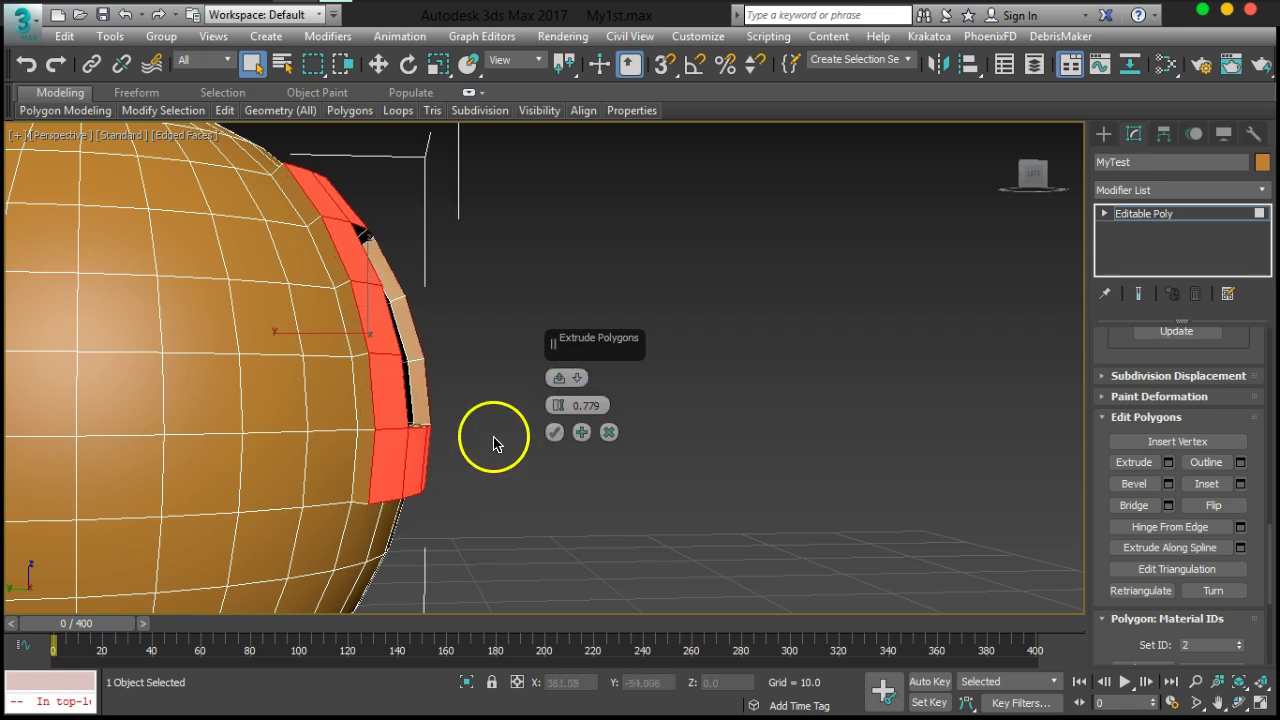
Apply the 0.779 extrusion repeatedly, undo the last two repeats, and finish with an extrusion height of 4.813
click(577, 437)
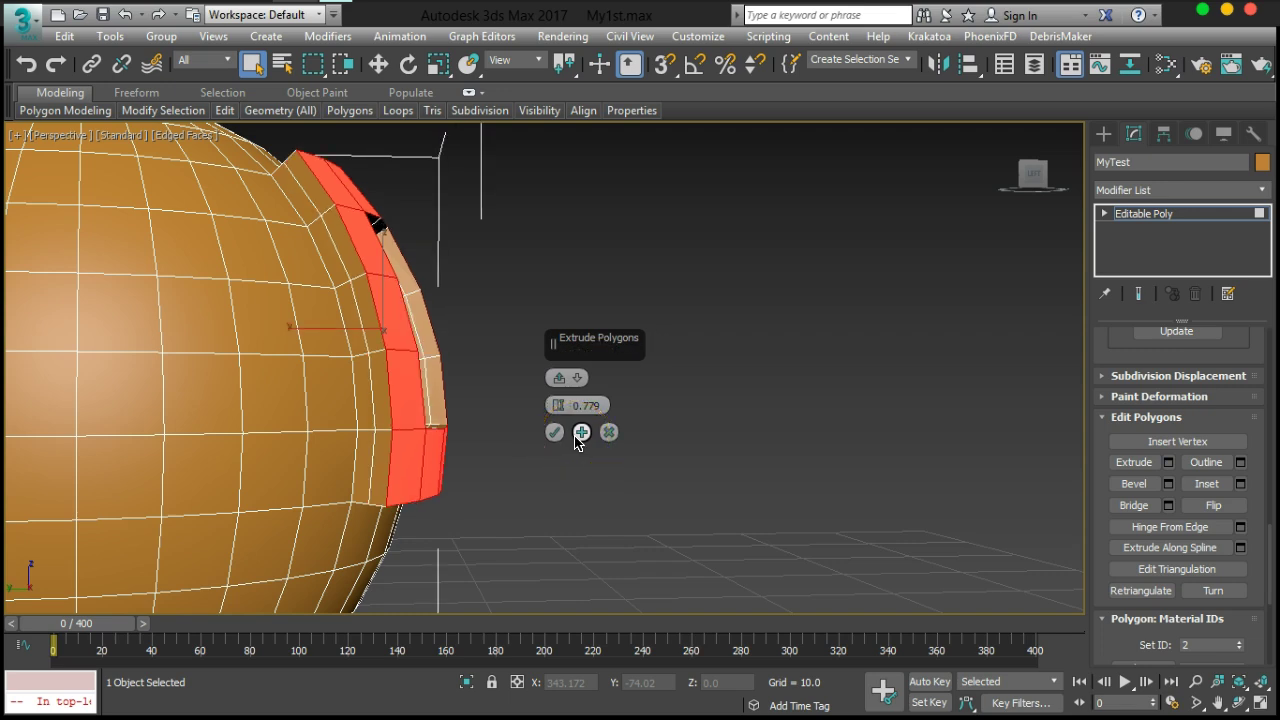
click(577, 437)
click(580, 434)
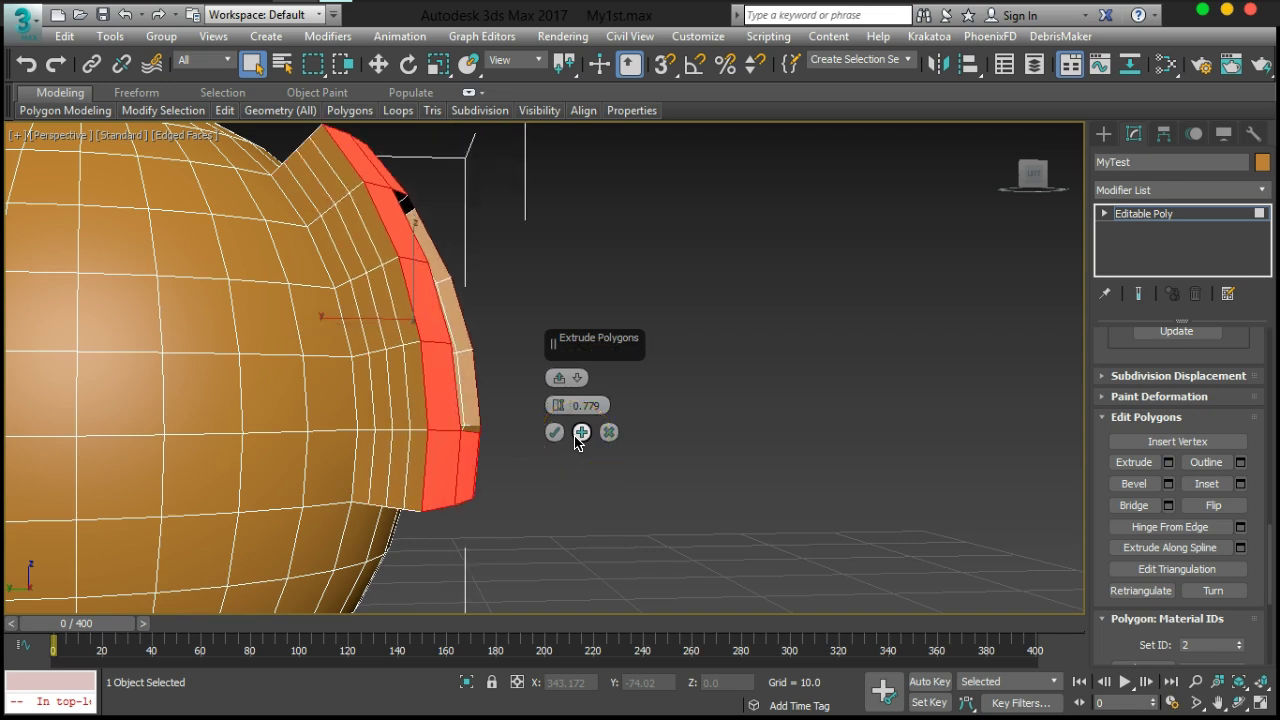
key(ctrl+z)
key(ctrl+z)
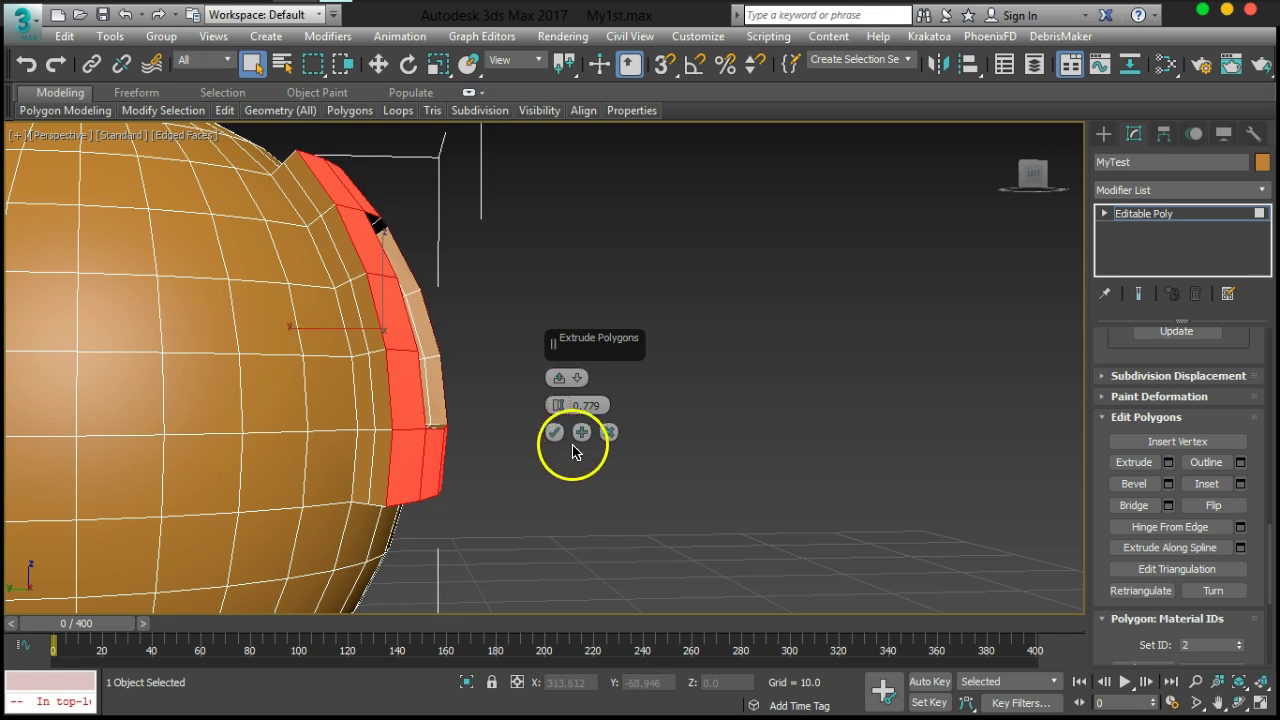
drag(557, 405, 557, 377)
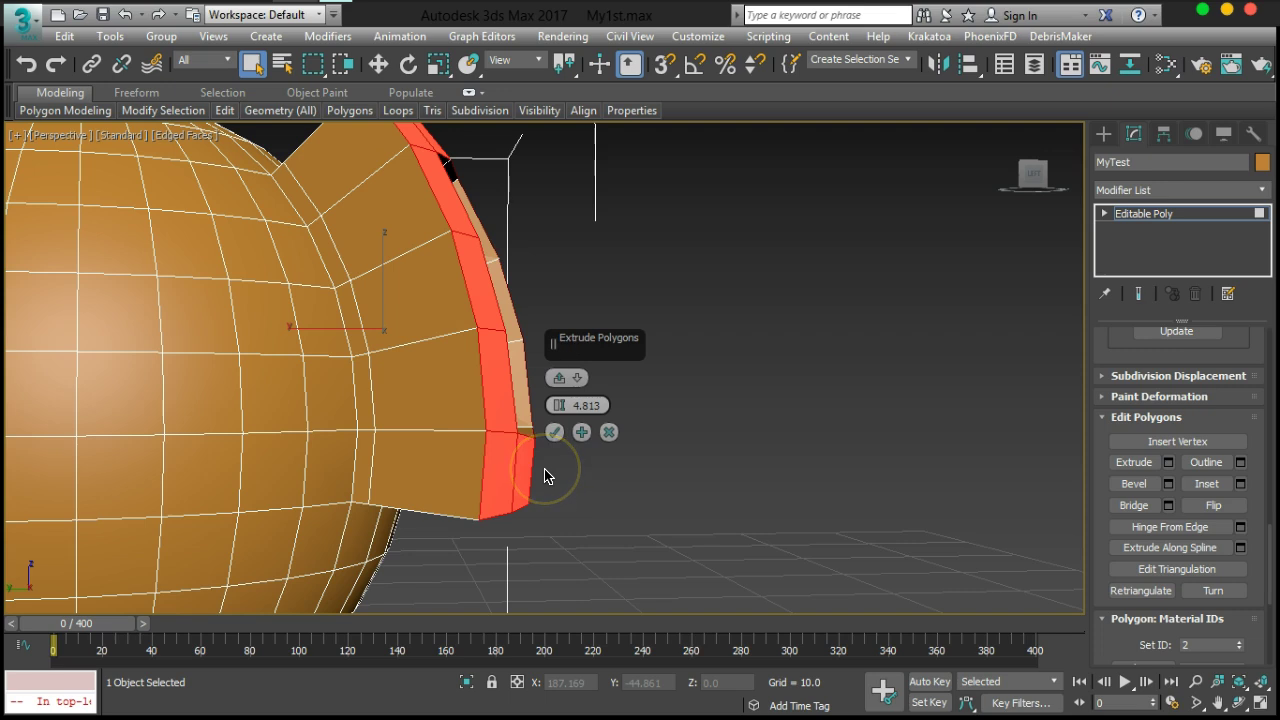
click(555, 434)
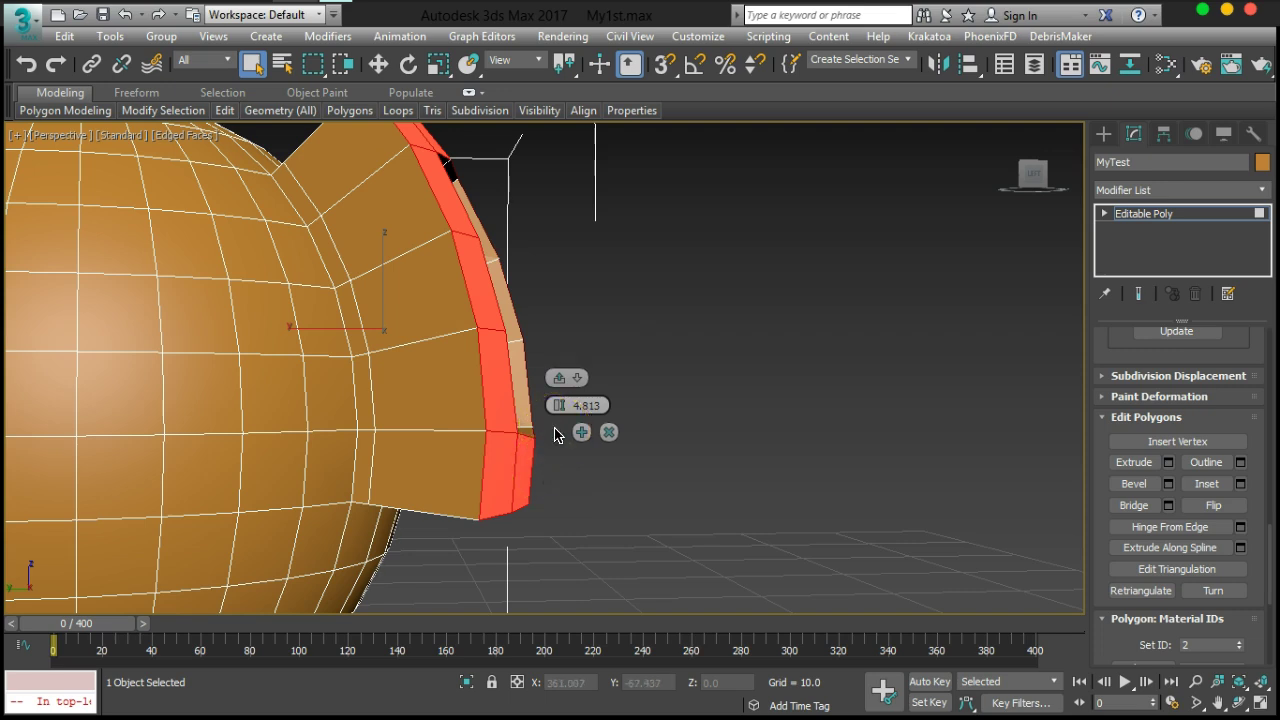
Flatten the curved end of the extruded ring by scaling its selected polygons down along the Y axis in repeated passes
middle_drag(555, 434, 604, 424)
scroll(626, 443, down, 5)
alt+middle_drag(678, 442, 715, 426)
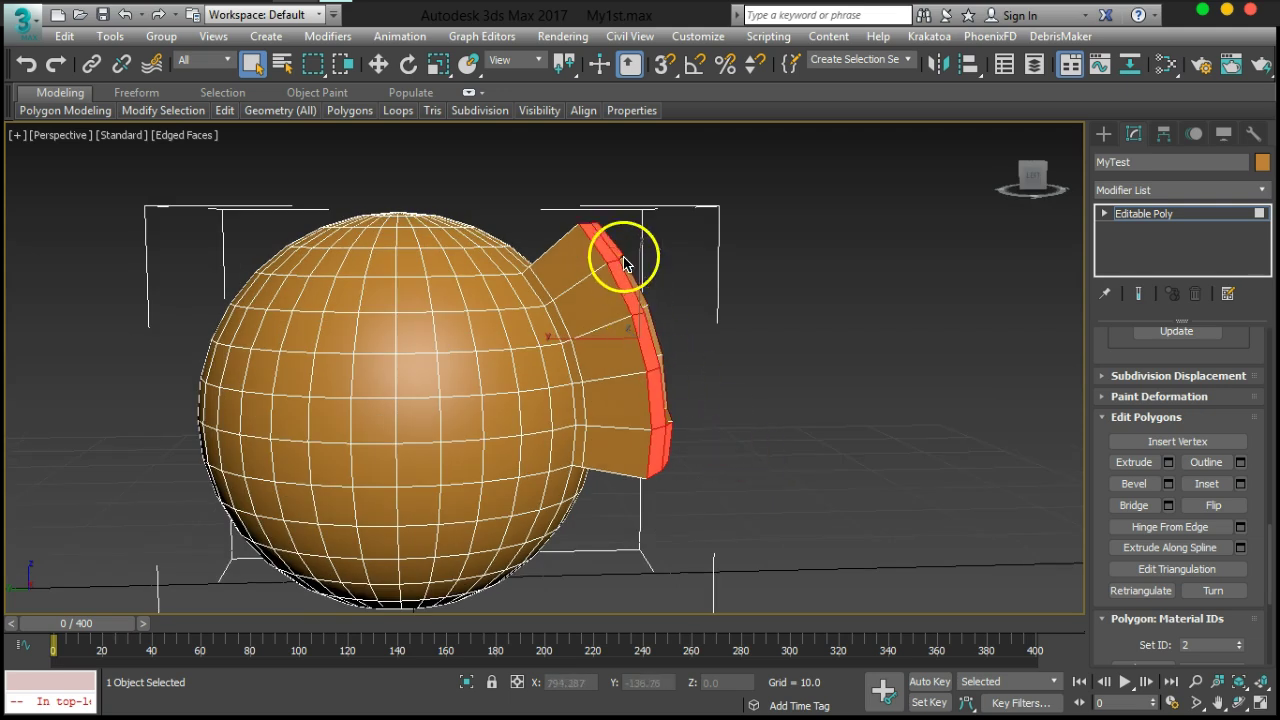
alt+middle_drag(673, 388, 666, 365)
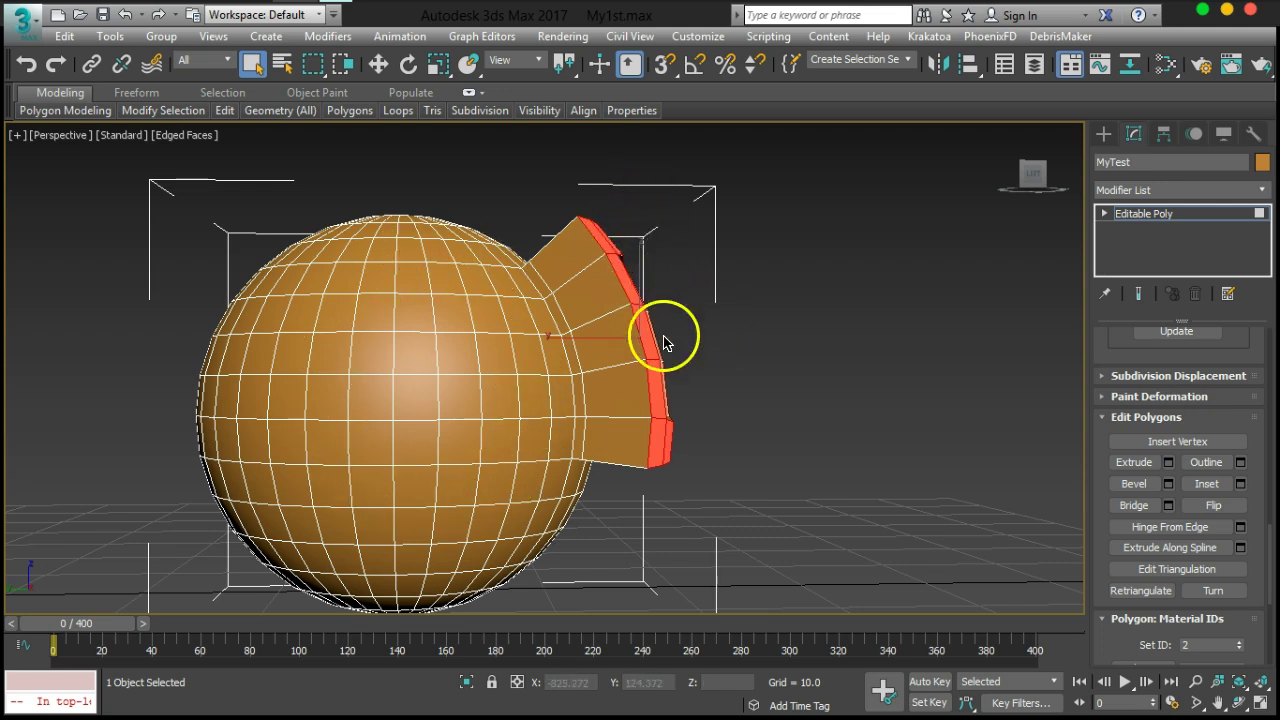
mouse_move(694, 423)
alt+middle_down()
mouse_move(651, 437)
mouse_move(686, 423)
alt+middle_up()
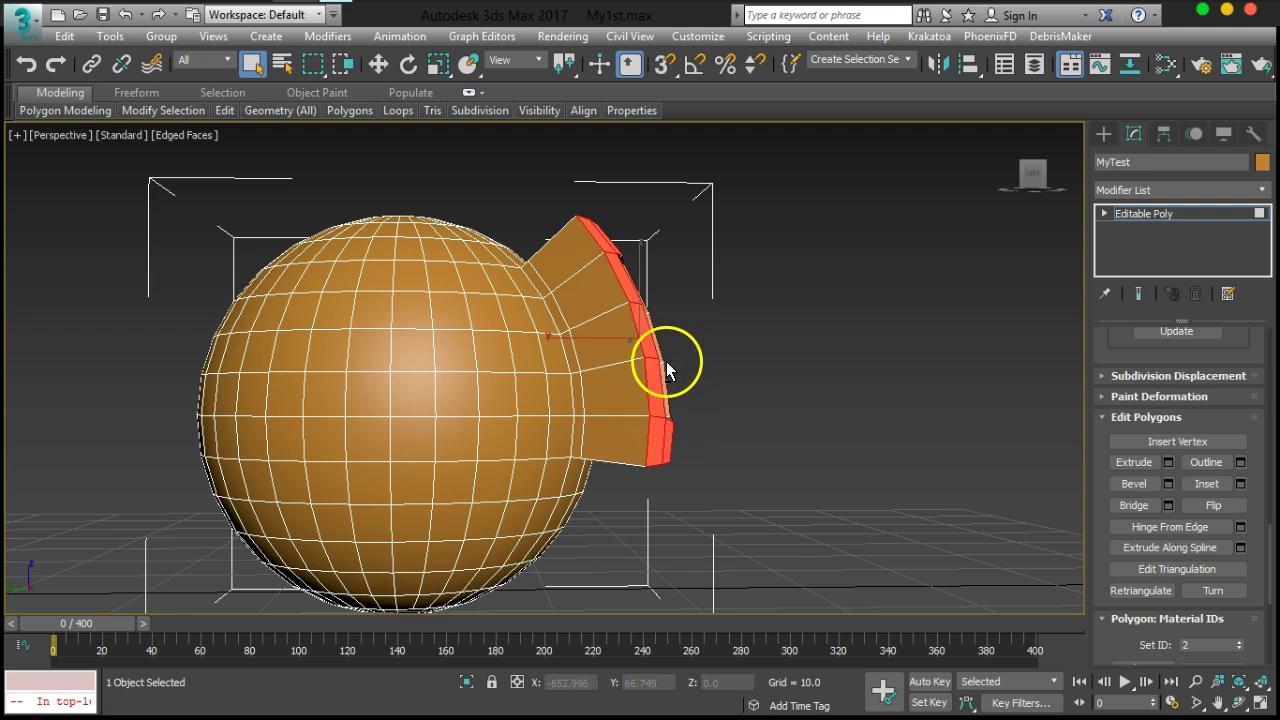
alt+middle_drag(667, 369, 677, 371)
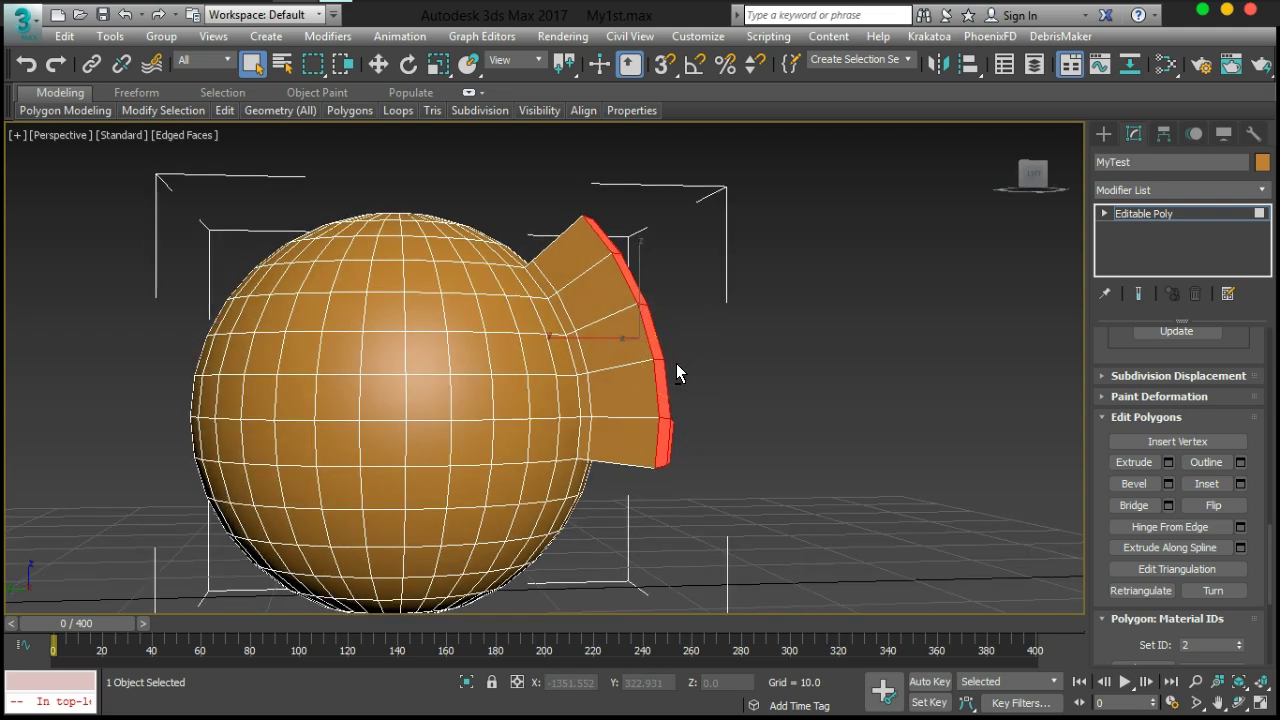
click(439, 66)
alt+middle_drag(498, 336, 717, 306)
alt+middle_drag(677, 423, 683, 397)
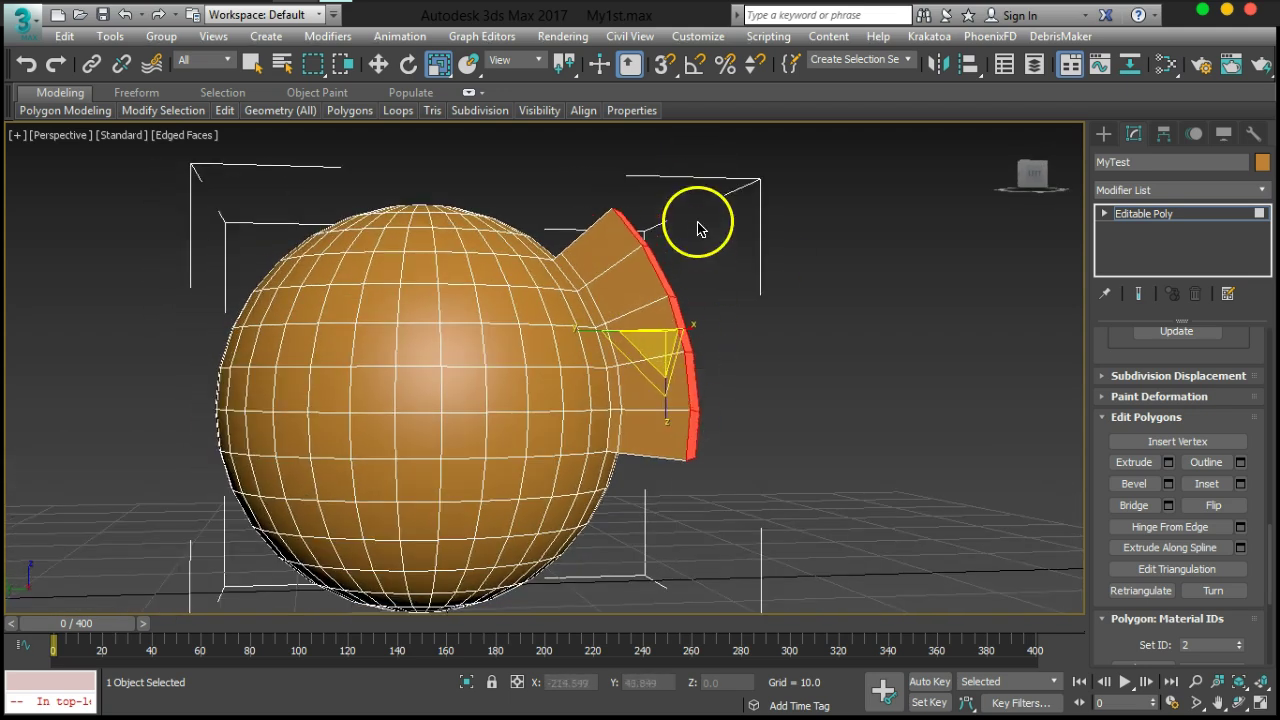
drag(574, 323, 830, 330)
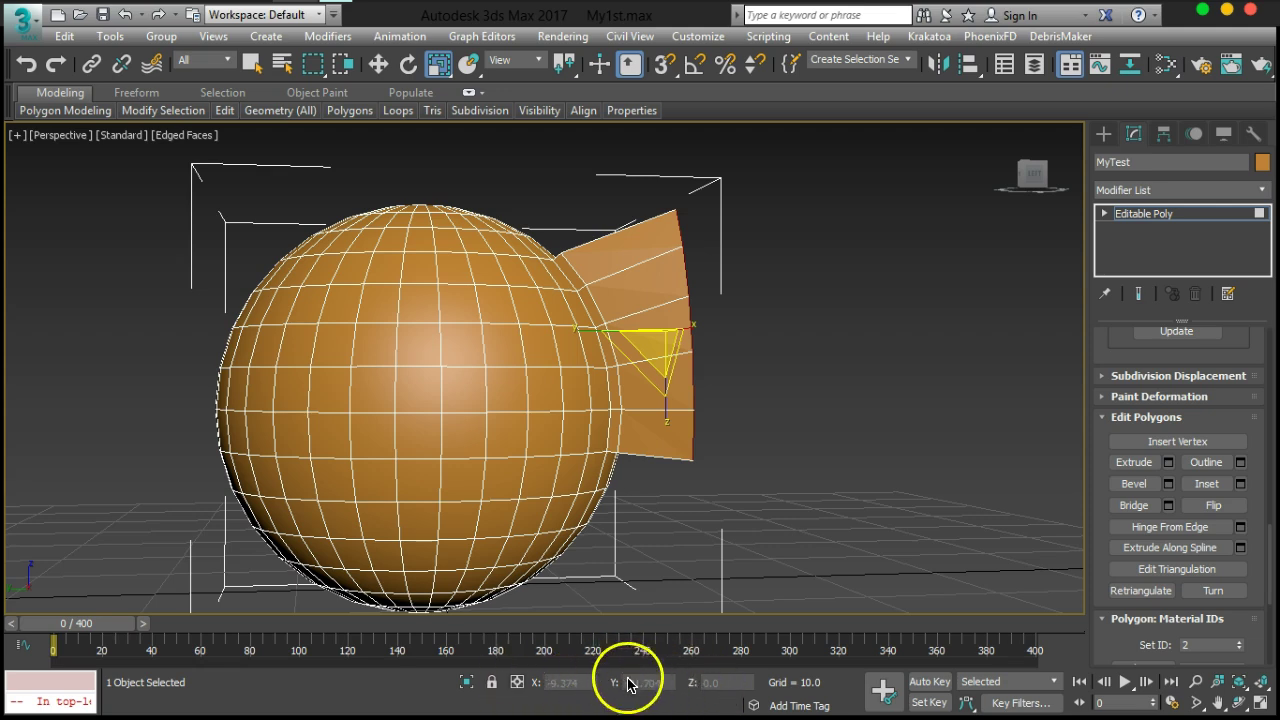
drag(577, 325, 1052, 334)
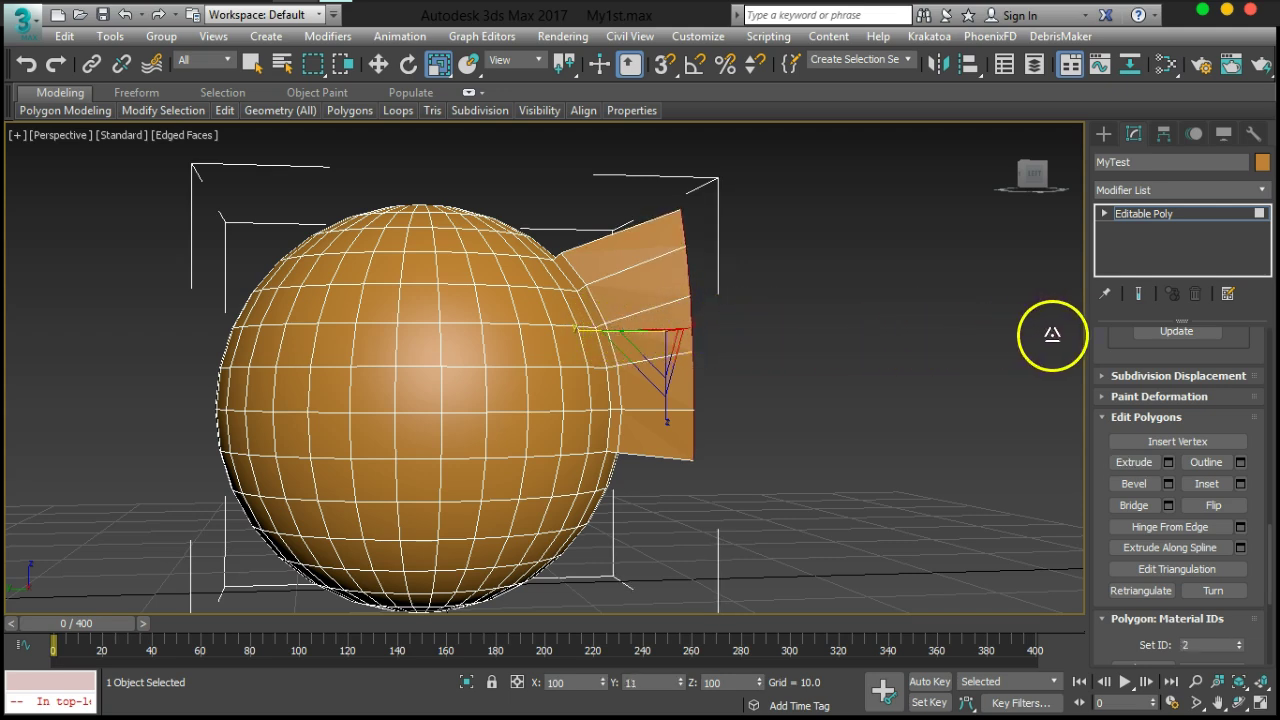
drag(1155, 328, 1086, 343)
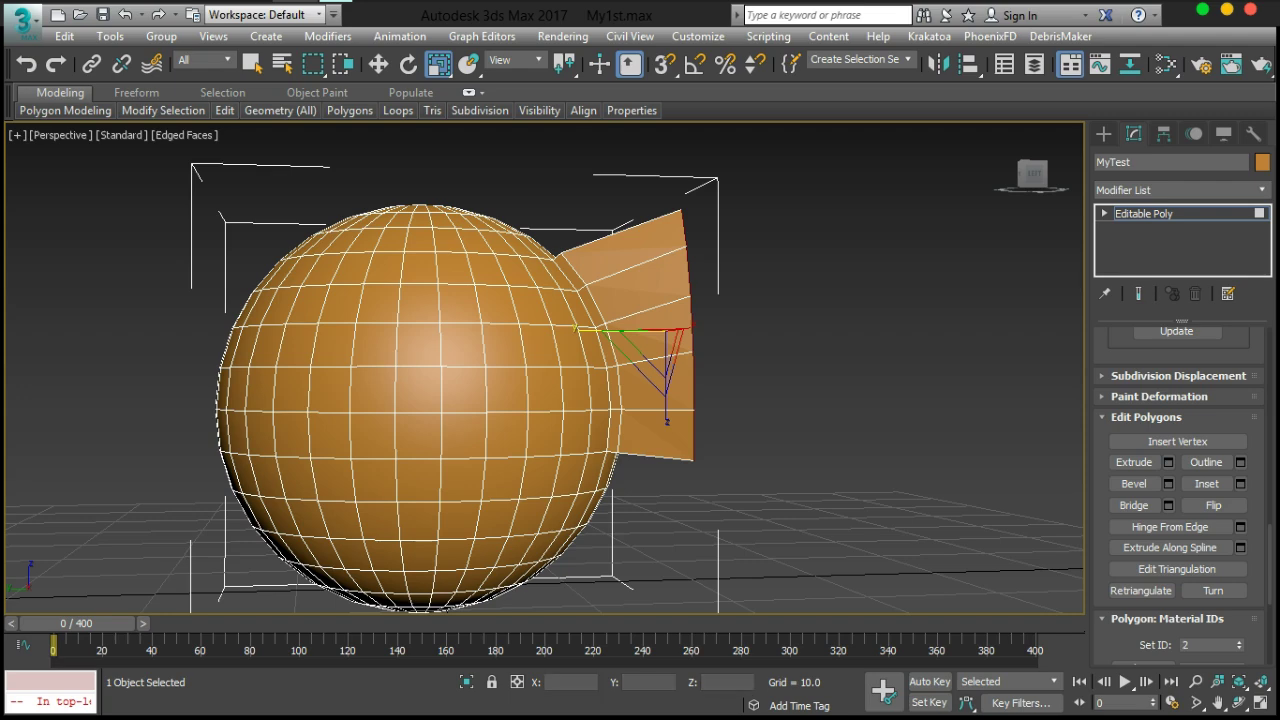
Inspect the flattened ring from several sides and undo its scaling and extrusions
alt+middle_drag(800, 335, 820, 277)
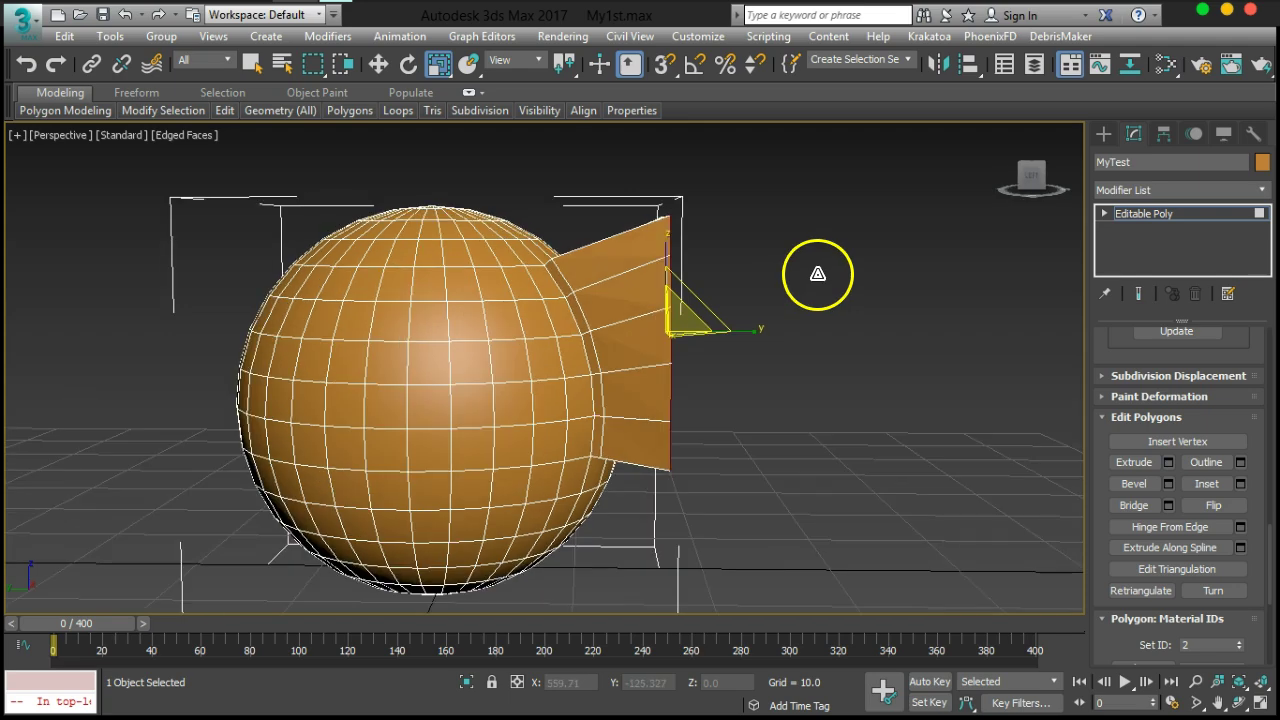
alt+middle_drag(777, 343, 663, 386)
scroll(631, 443, up, 5)
alt+middle_drag(631, 443, 546, 357)
scroll(488, 403, down, 5)
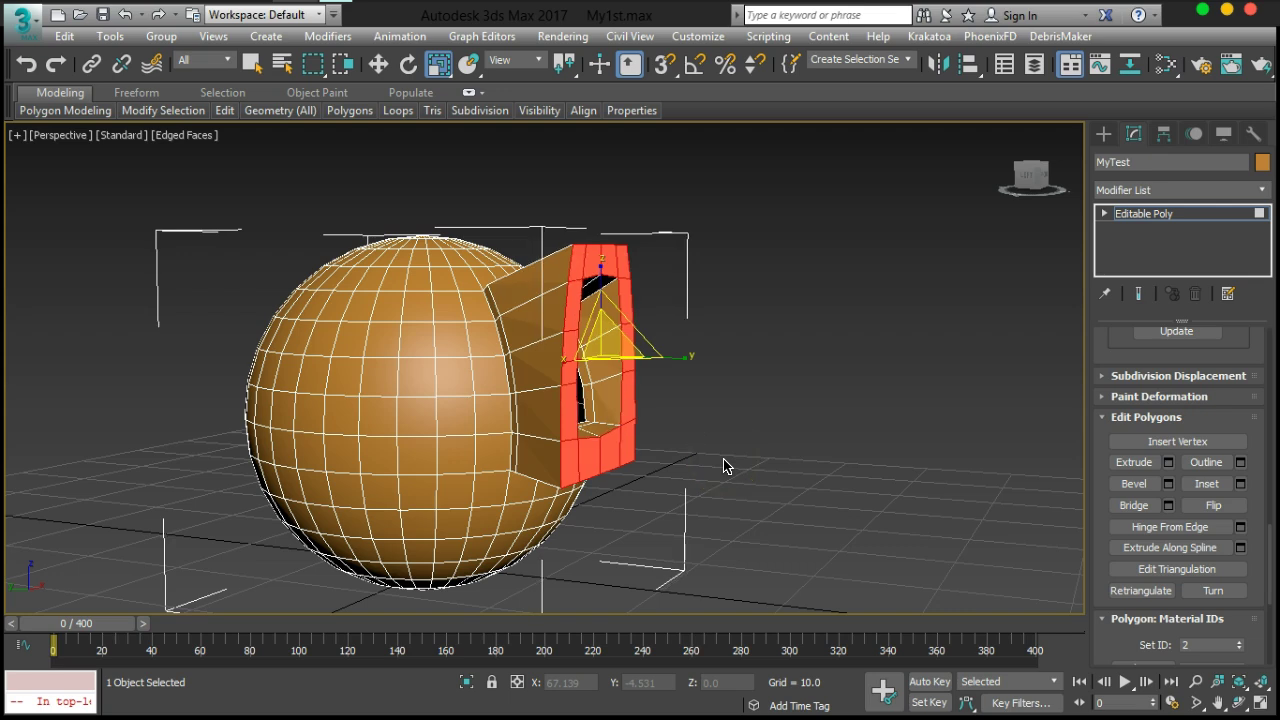
key(ctrl+z)
key(ctrl+z)
Inset the selected ring of polygons around the hole as a group by 0.288
scroll(677, 474, up, 6)
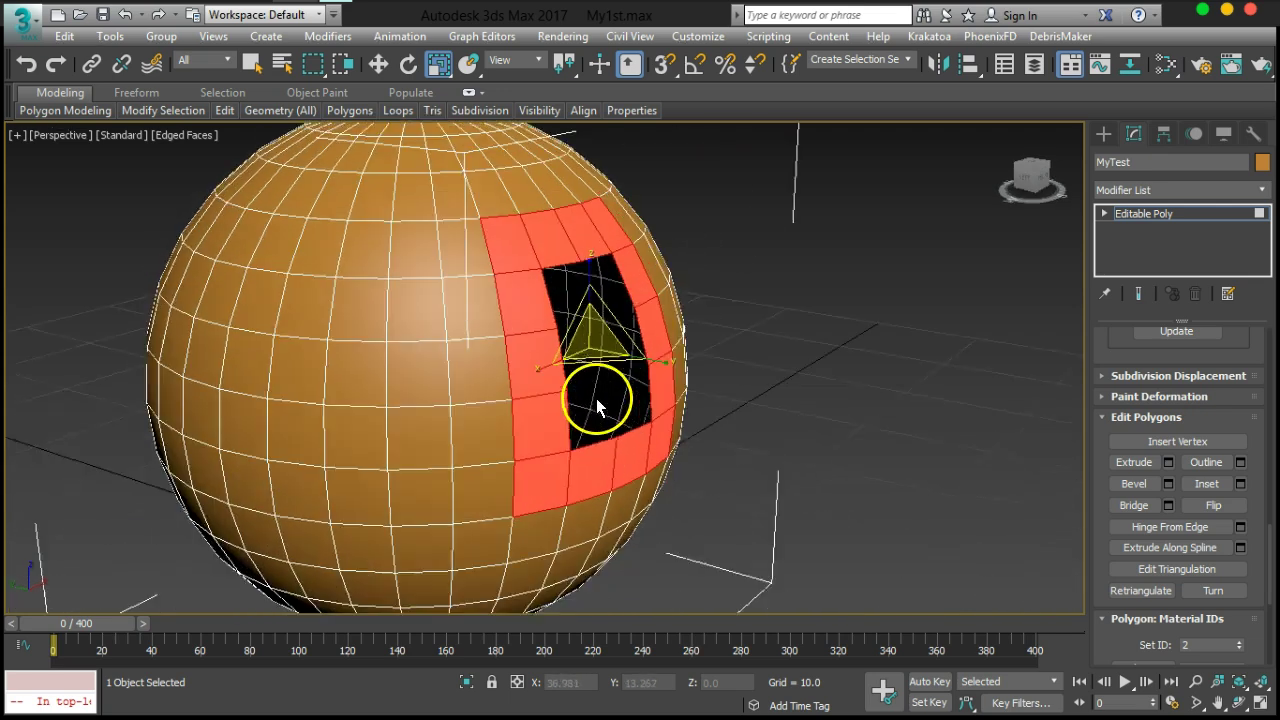
middle_drag(596, 398, 559, 354)
click(1201, 485)
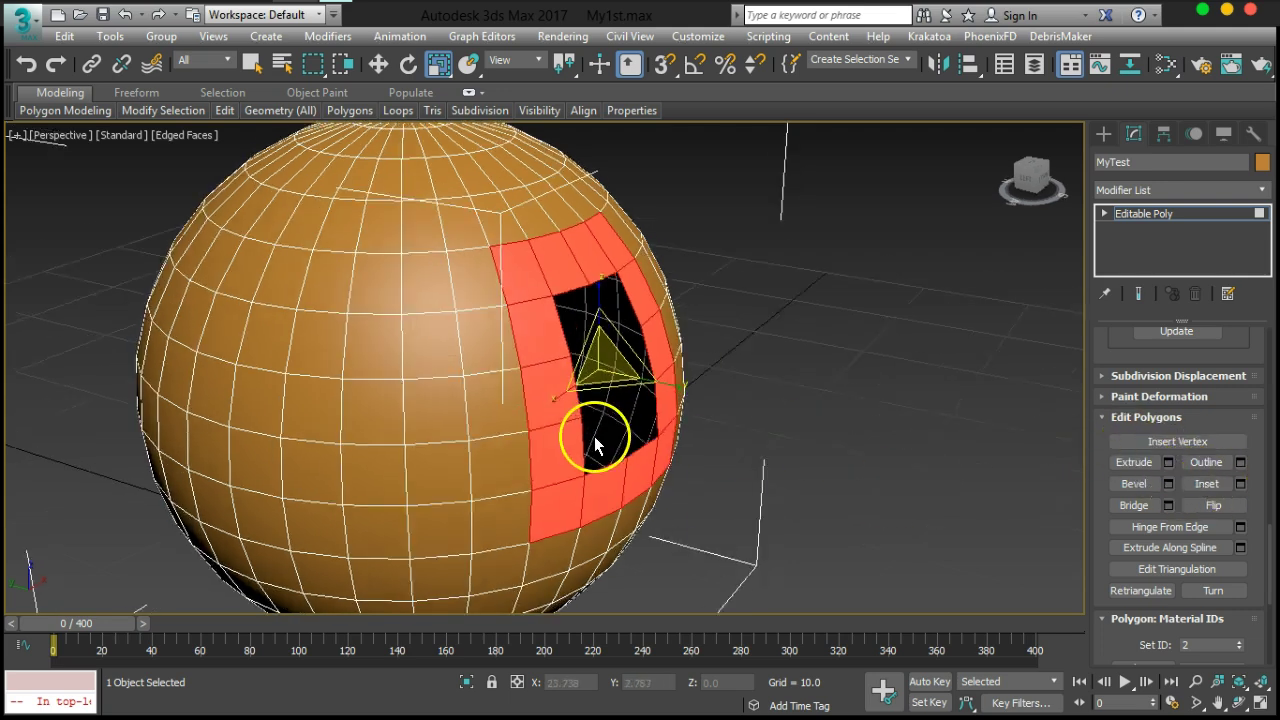
alt+middle_drag(600, 434, 551, 434)
scroll(554, 371, up, 4)
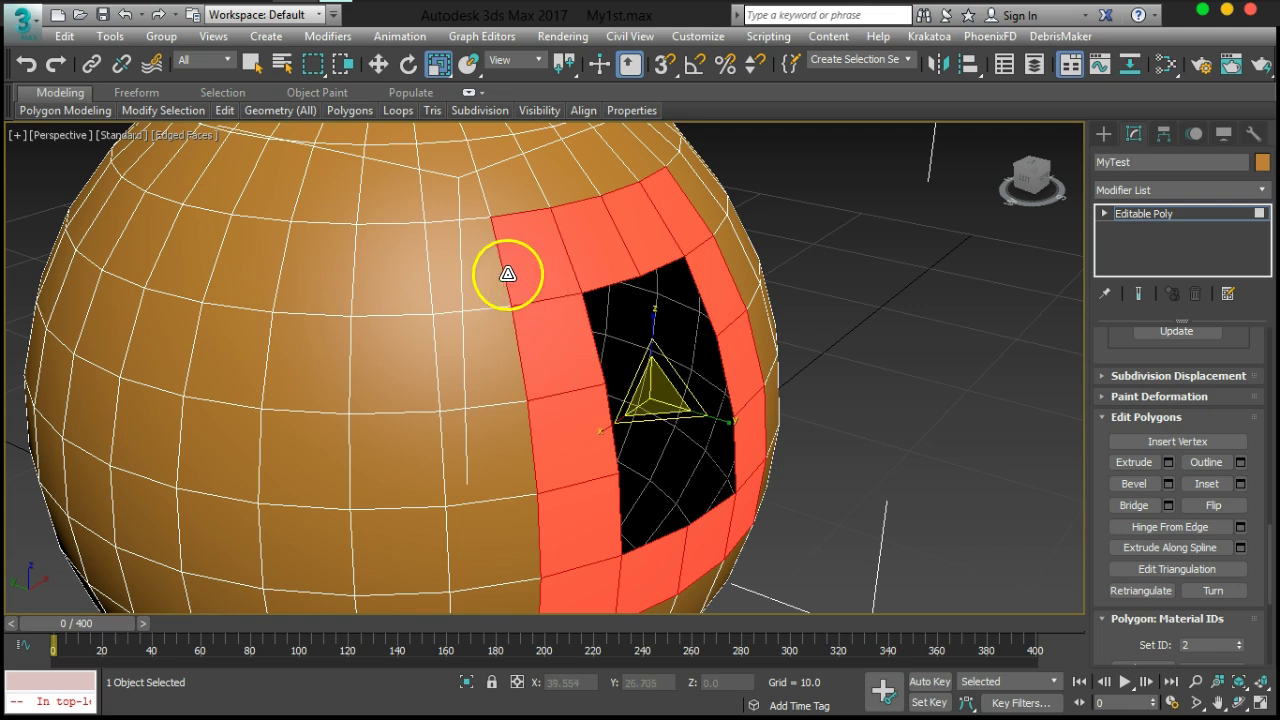
alt+middle_drag(823, 486, 749, 466)
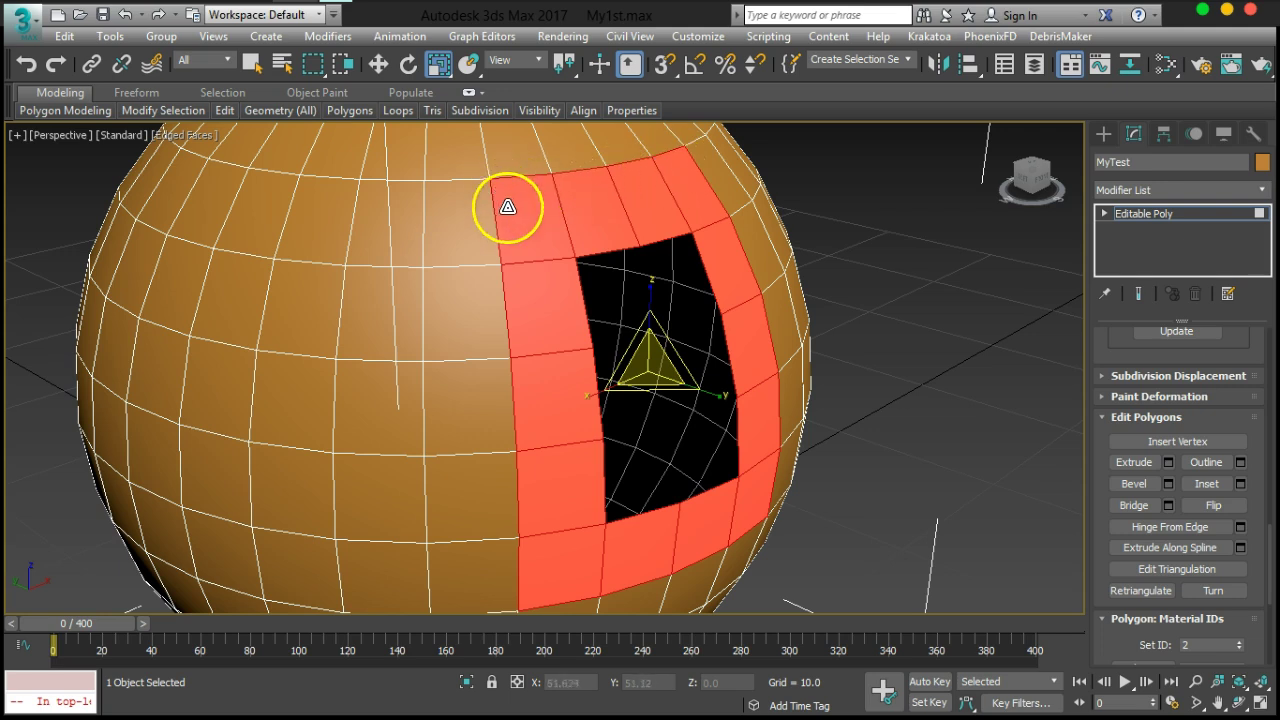
click(1240, 484)
drag(566, 401, 563, 409)
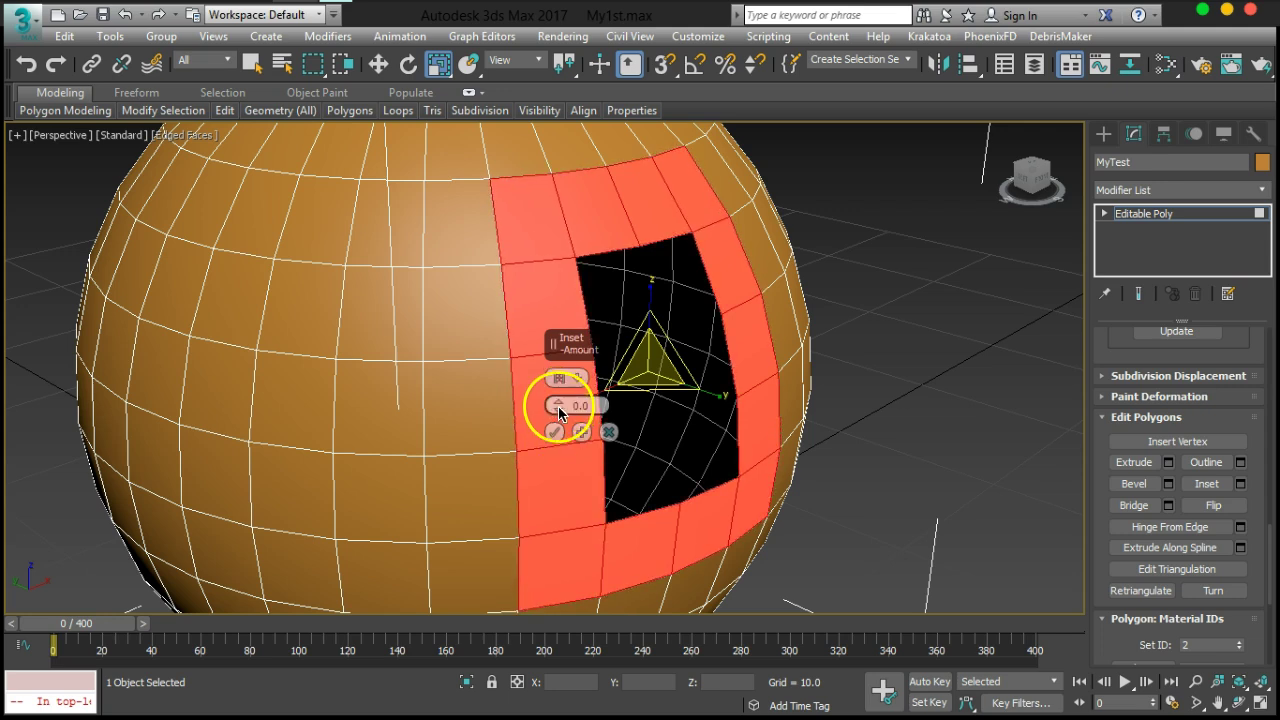
drag(559, 409, 557, 402)
Try the inset on the ring of polygons around the hole with the By Polygon type
click(575, 381)
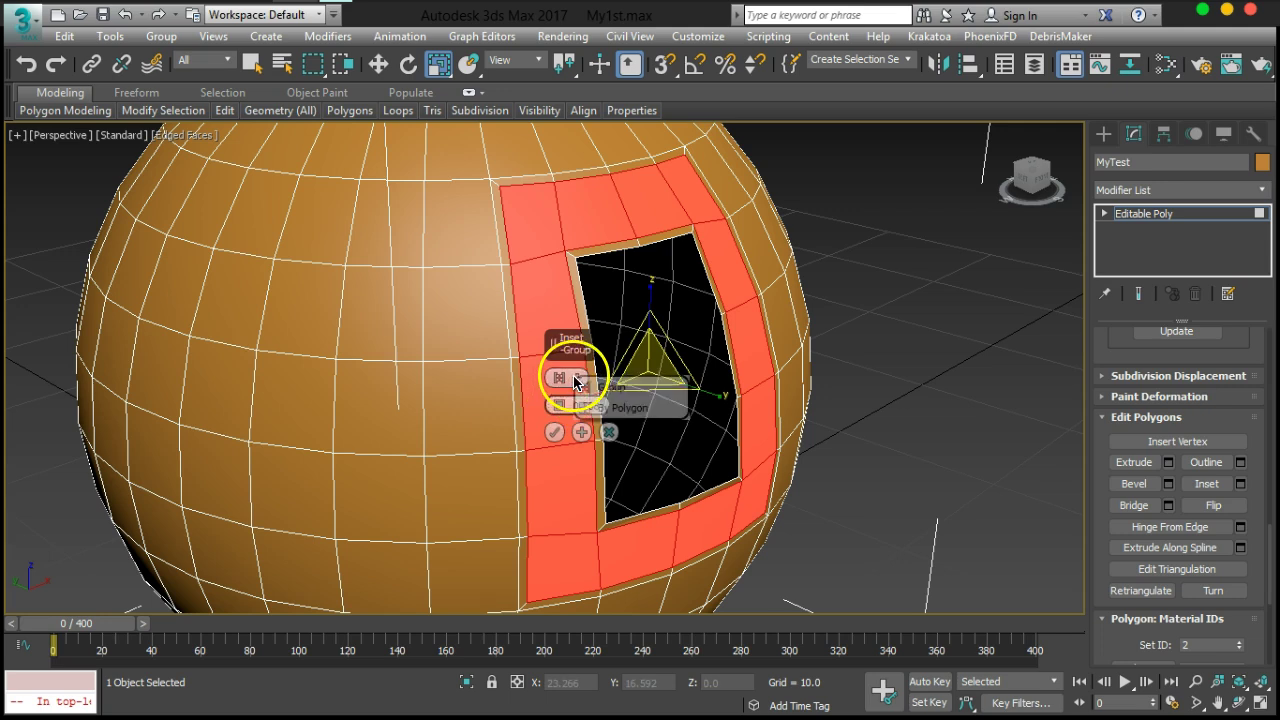
click(627, 408)
alt+middle_drag(640, 255, 818, 453)
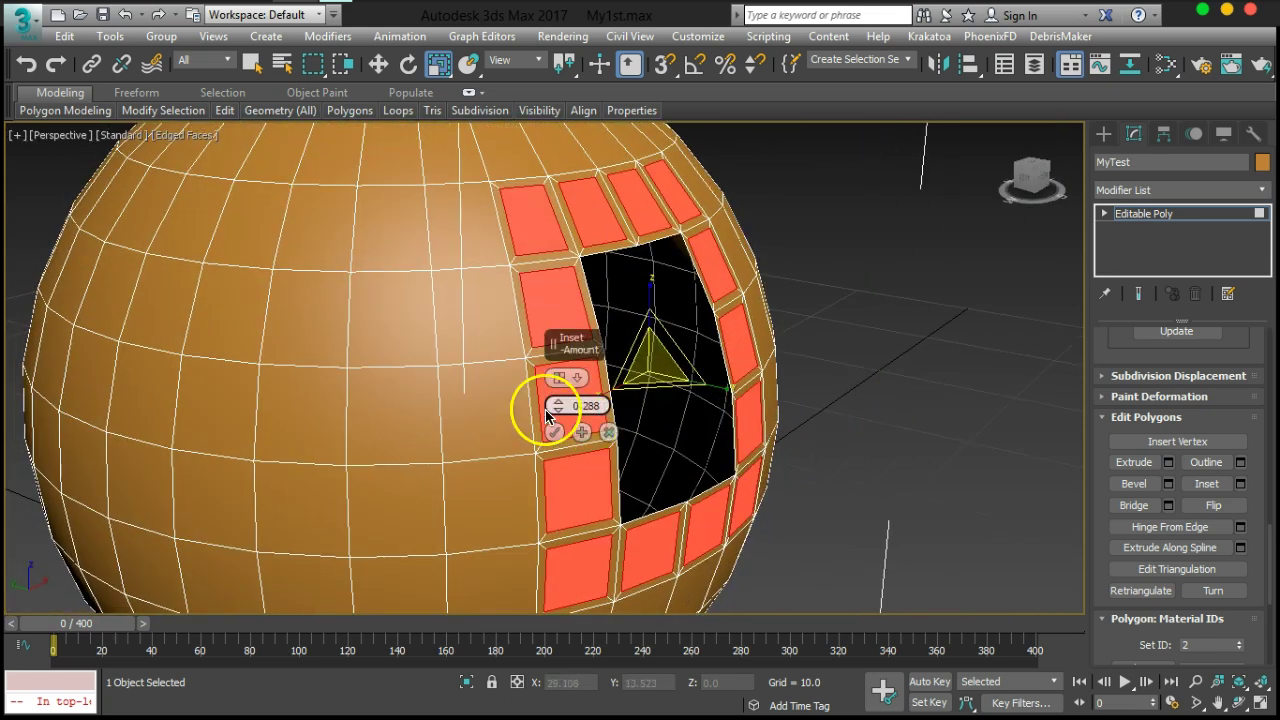
mouse_move(556, 403)
mouse_down()
mouse_move(557, 386)
mouse_move(558, 403)
mouse_up()
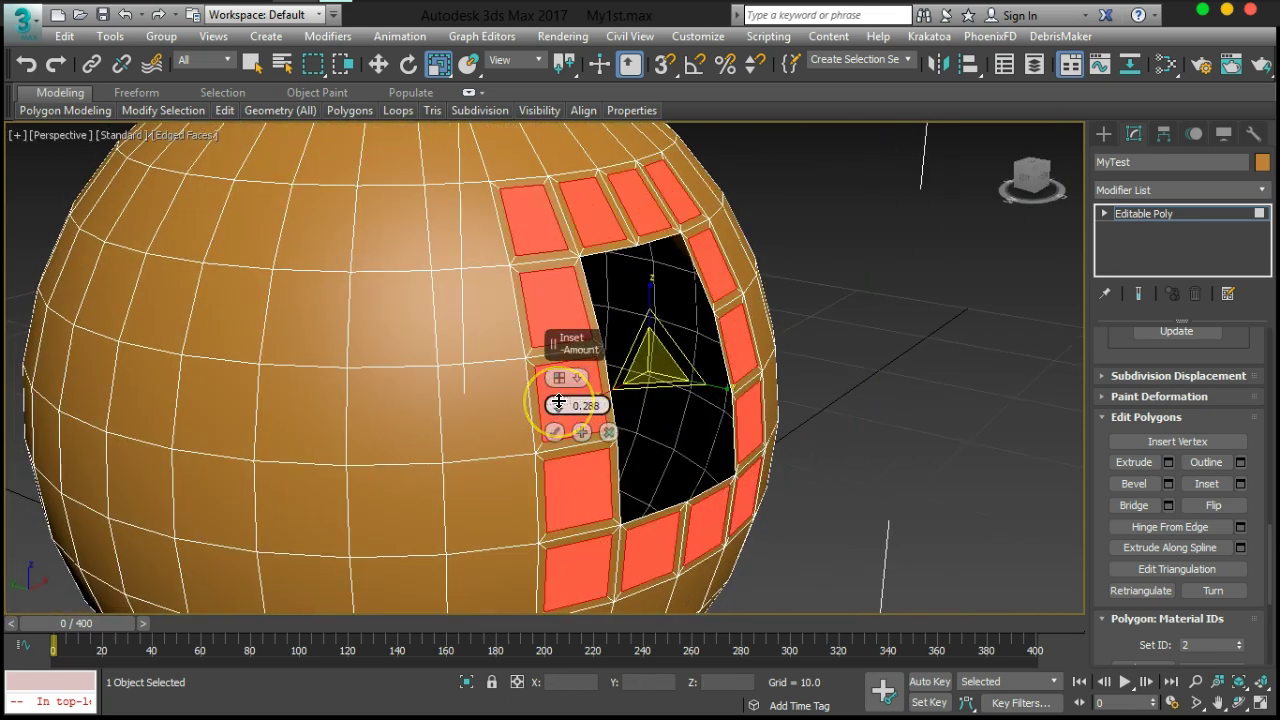
Return the inset type to Group and apply the 0.288 inset to the ring around the hole
click(577, 387)
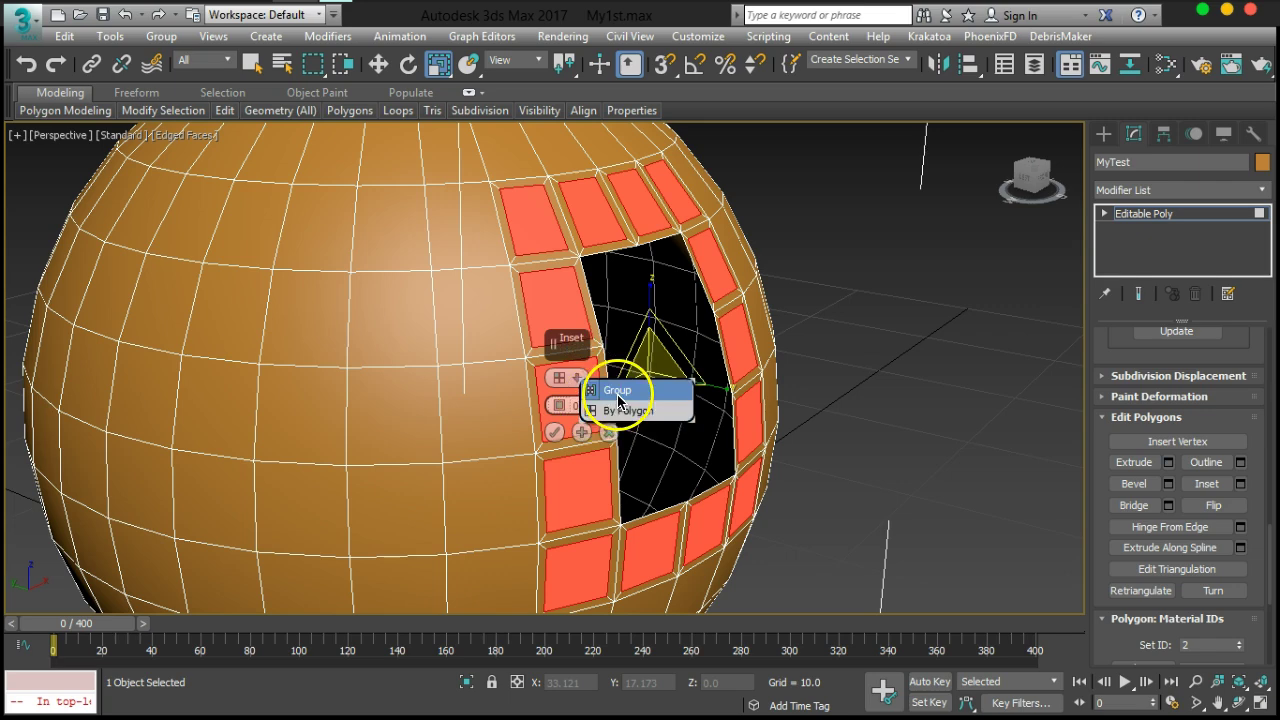
click(610, 395)
alt+middle_drag(745, 420, 817, 389)
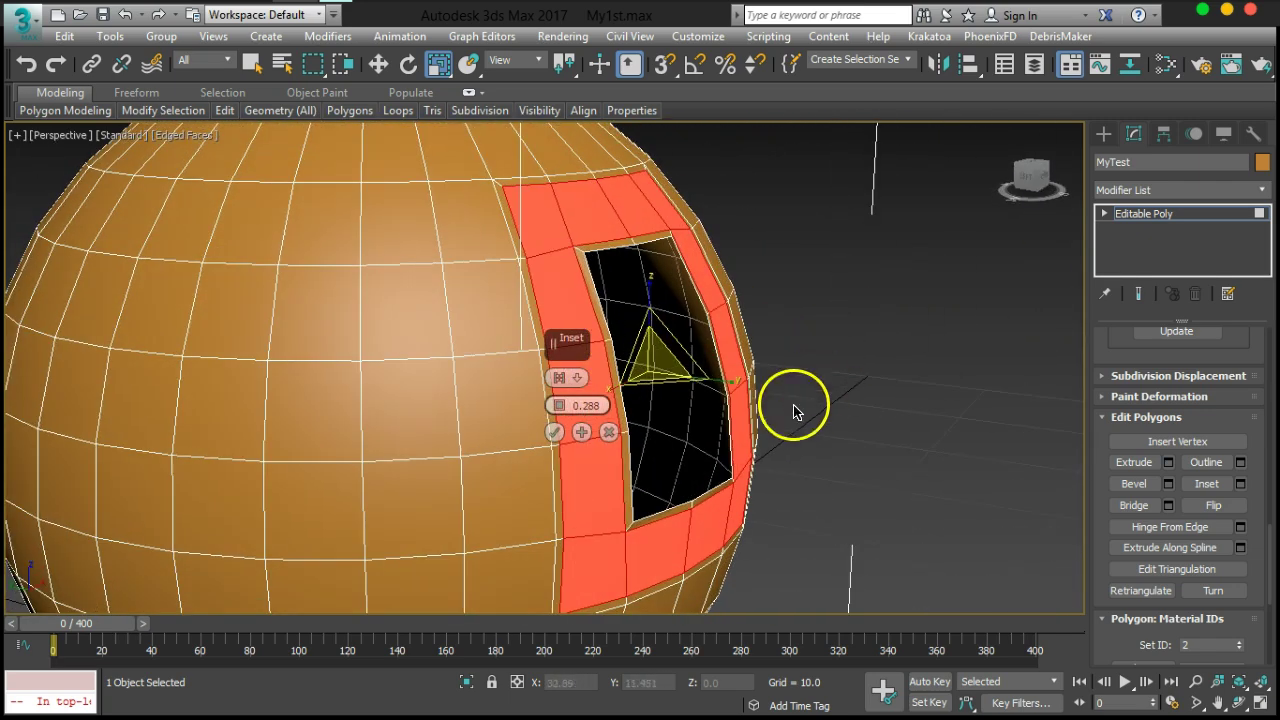
click(555, 440)
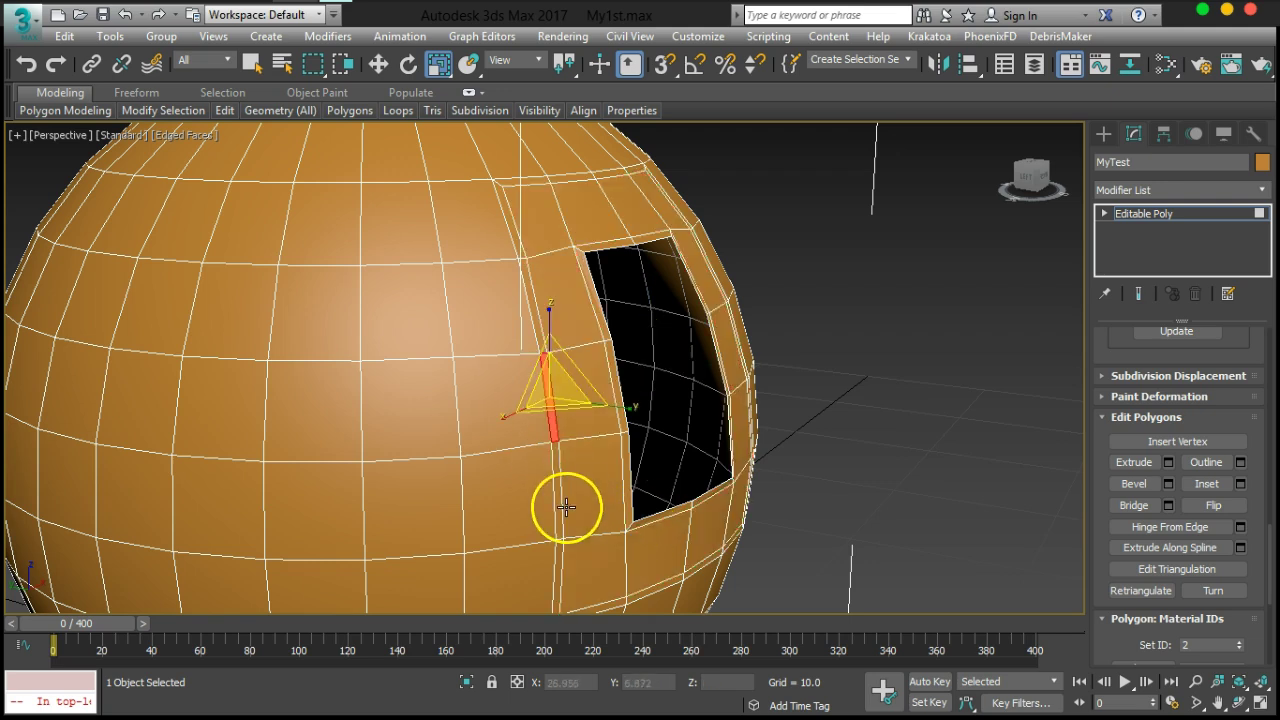
Extrude the row of four polygons directly above the hole as a group by 0.779
alt+middle_drag(609, 491, 588, 505)
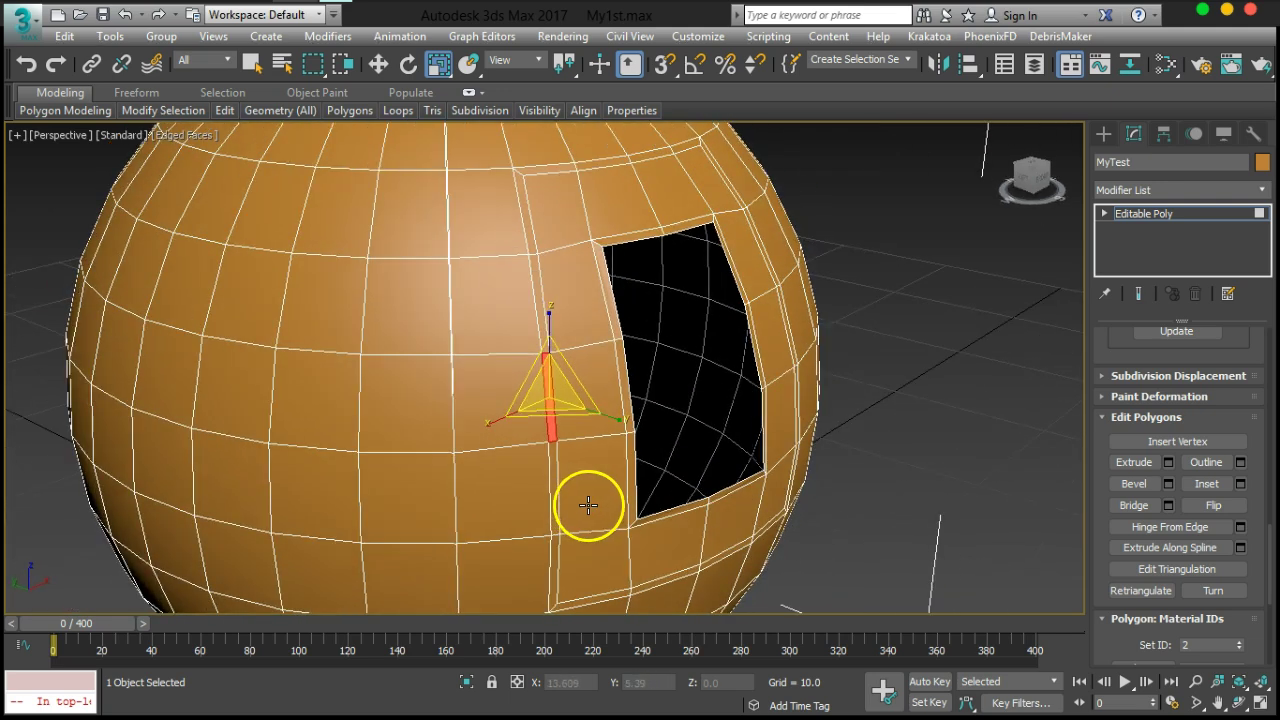
click(618, 216)
ctrl+click(692, 190)
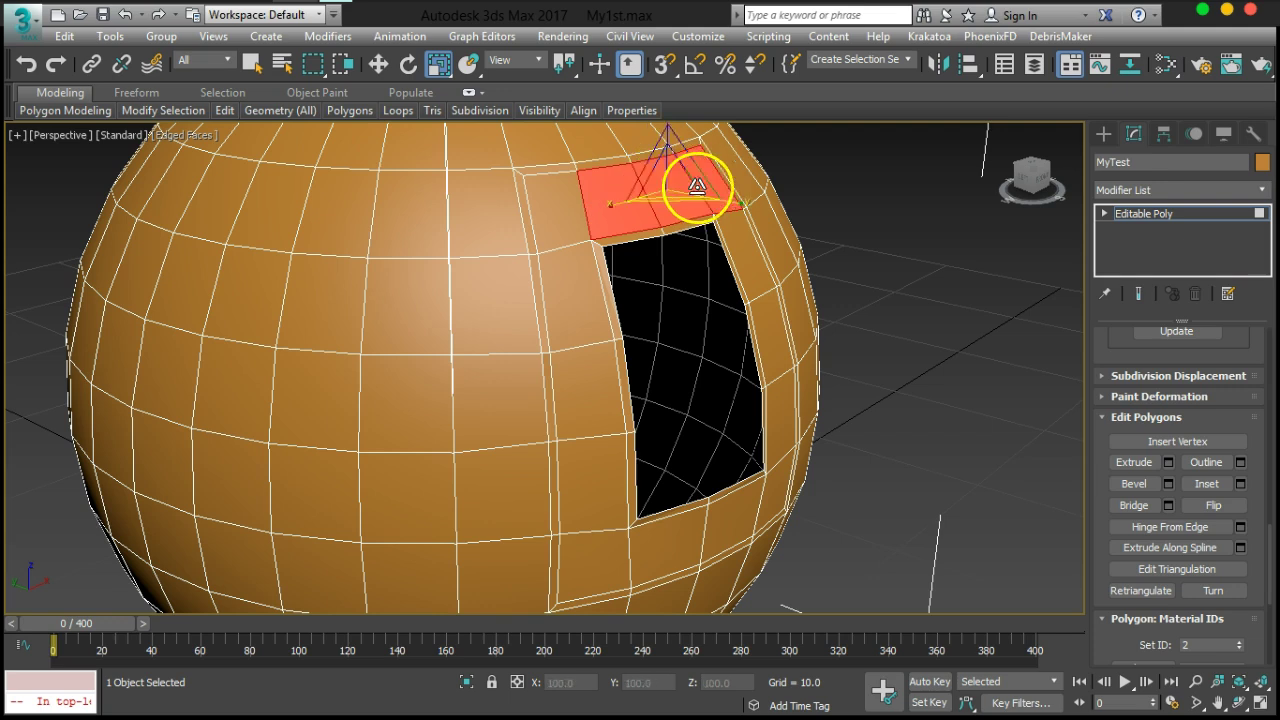
ctrl+click(575, 205)
alt+middle_drag(581, 275, 623, 249)
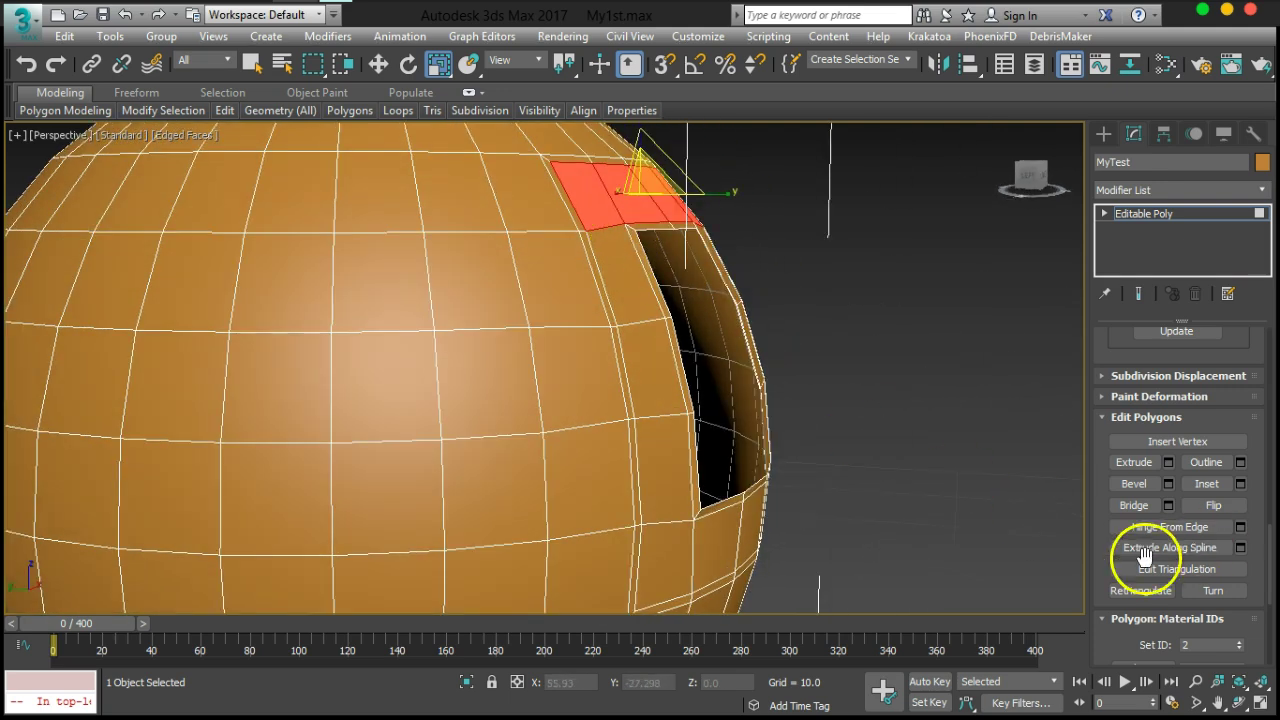
click(1168, 463)
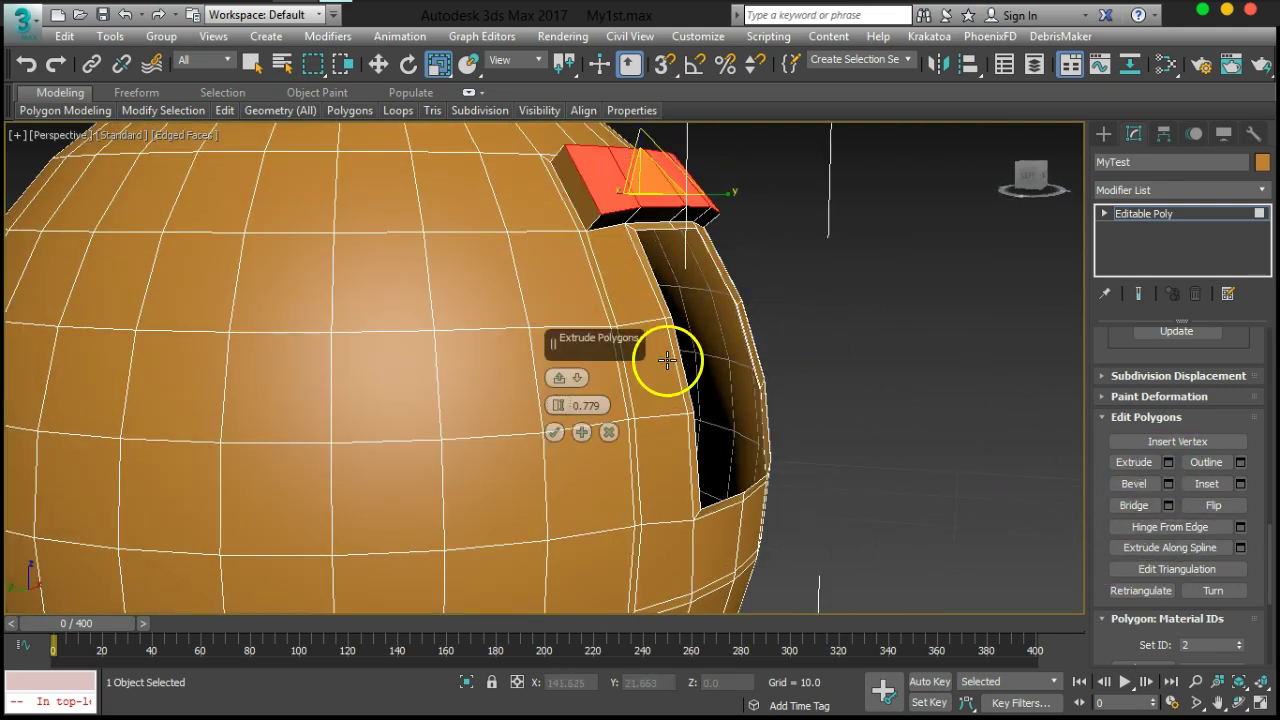
click(580, 380)
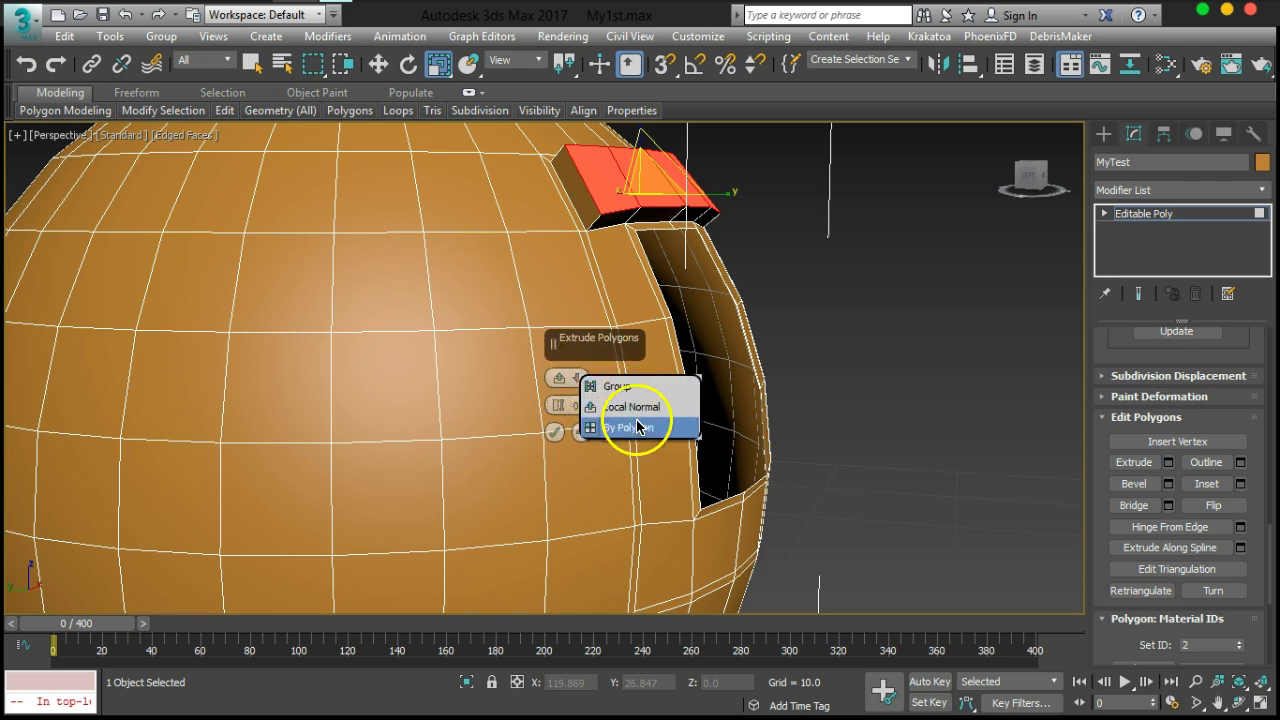
click(633, 381)
click(555, 432)
alt+middle_drag(600, 410, 766, 349)
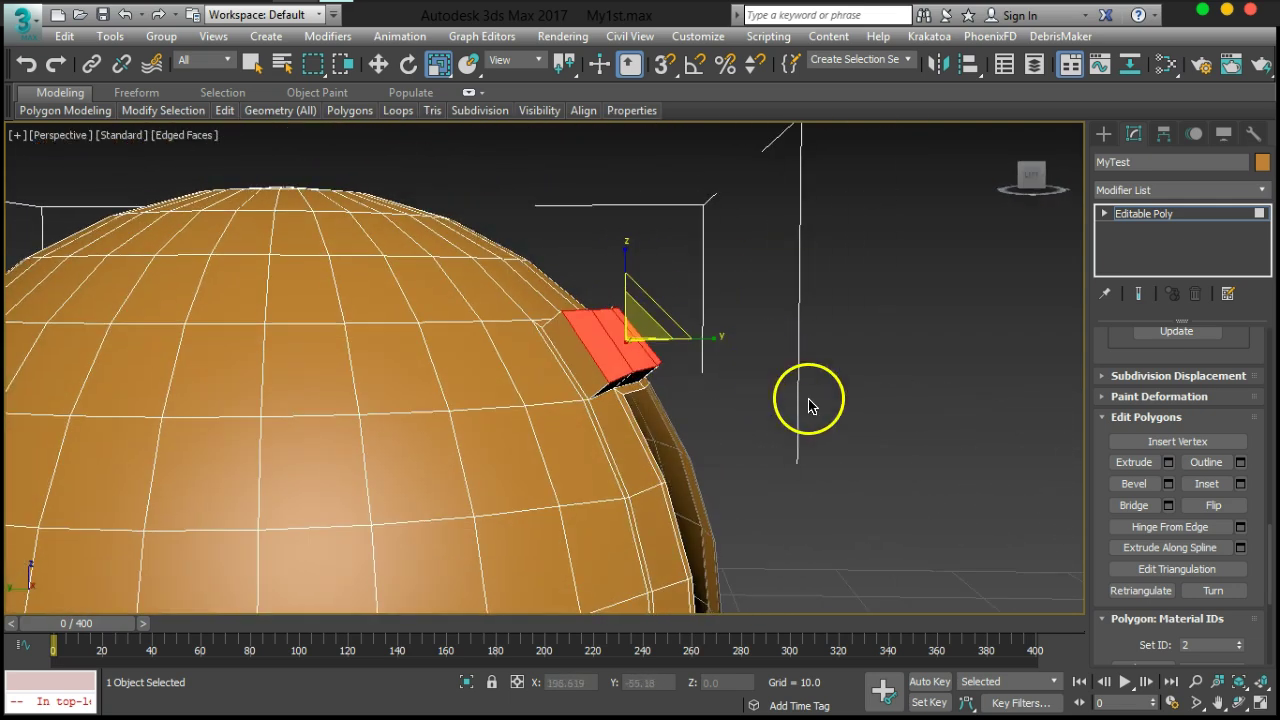
Extrude the same four polygons again by a larger height to form a long slanted block above the hole
click(1168, 462)
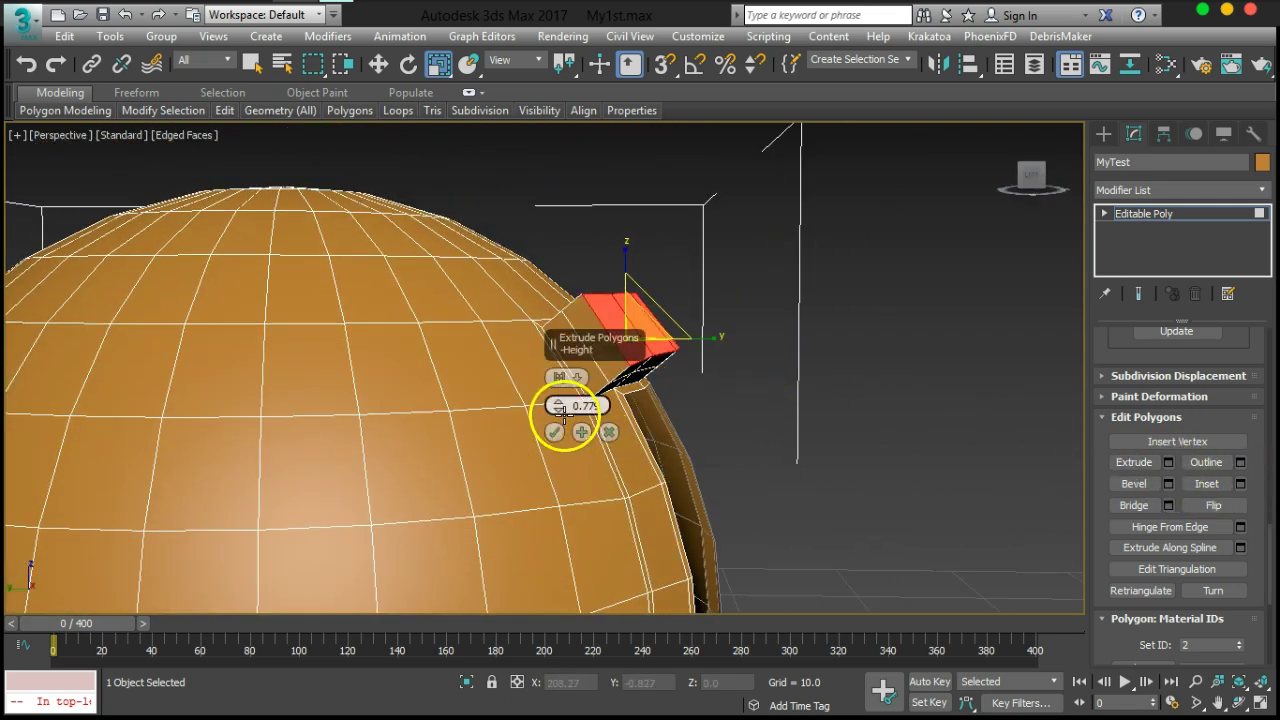
drag(562, 404, 560, 375)
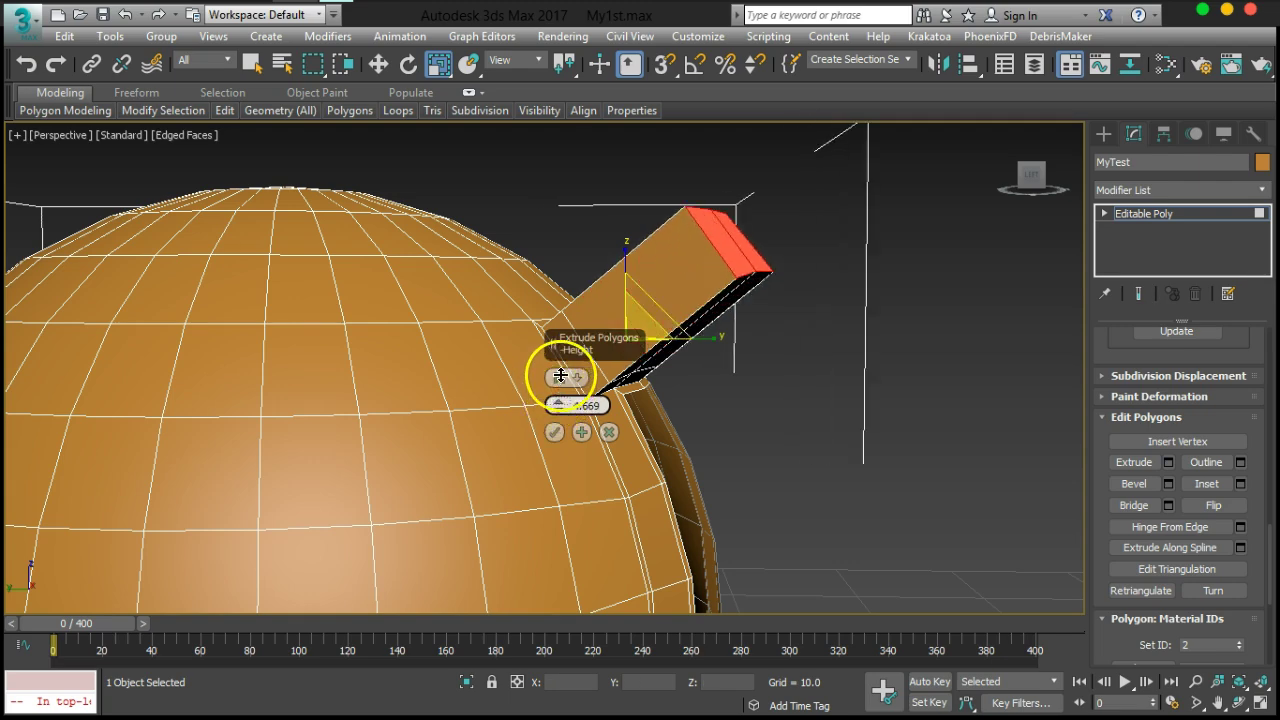
click(555, 432)
alt+middle_drag(555, 432, 914, 509)
Switch to the Select tool, clear the polygon selection, leave polygon sub-object mode and deselect the sphere
click(252, 63)
scroll(743, 375, down, 5)
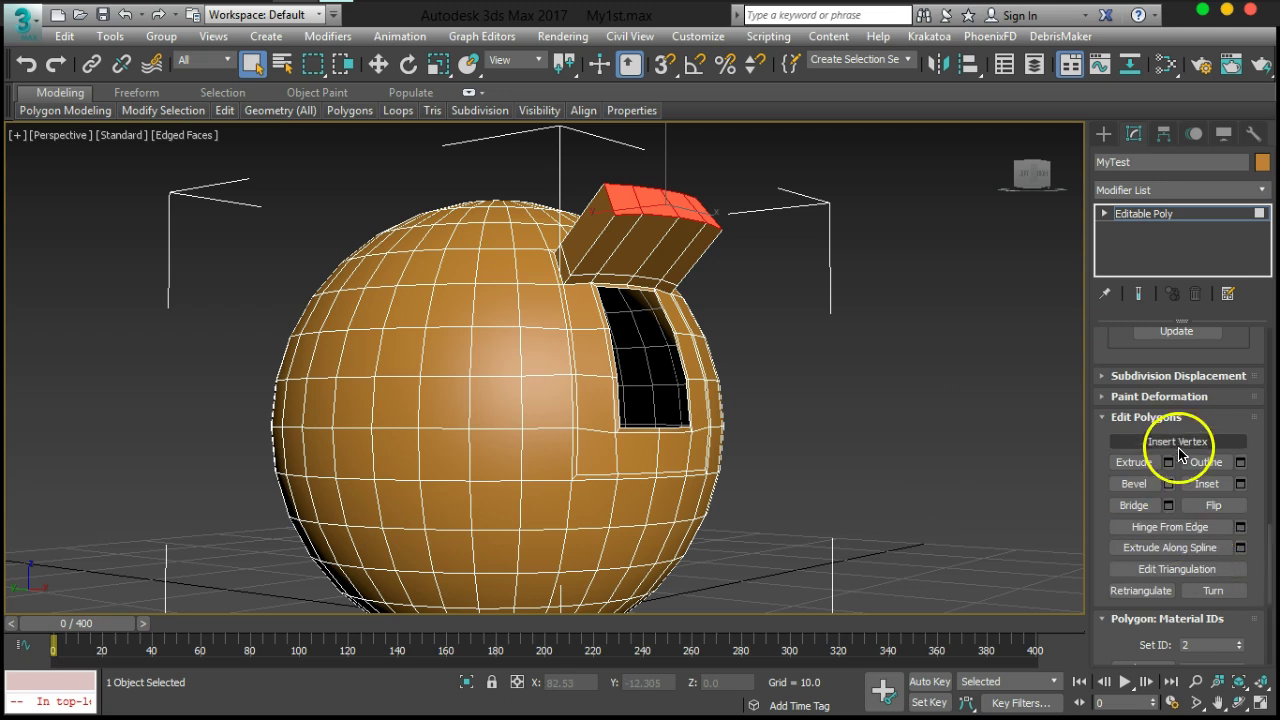
scroll(1255, 594, up, 10)
scroll(1262, 597, up, 10)
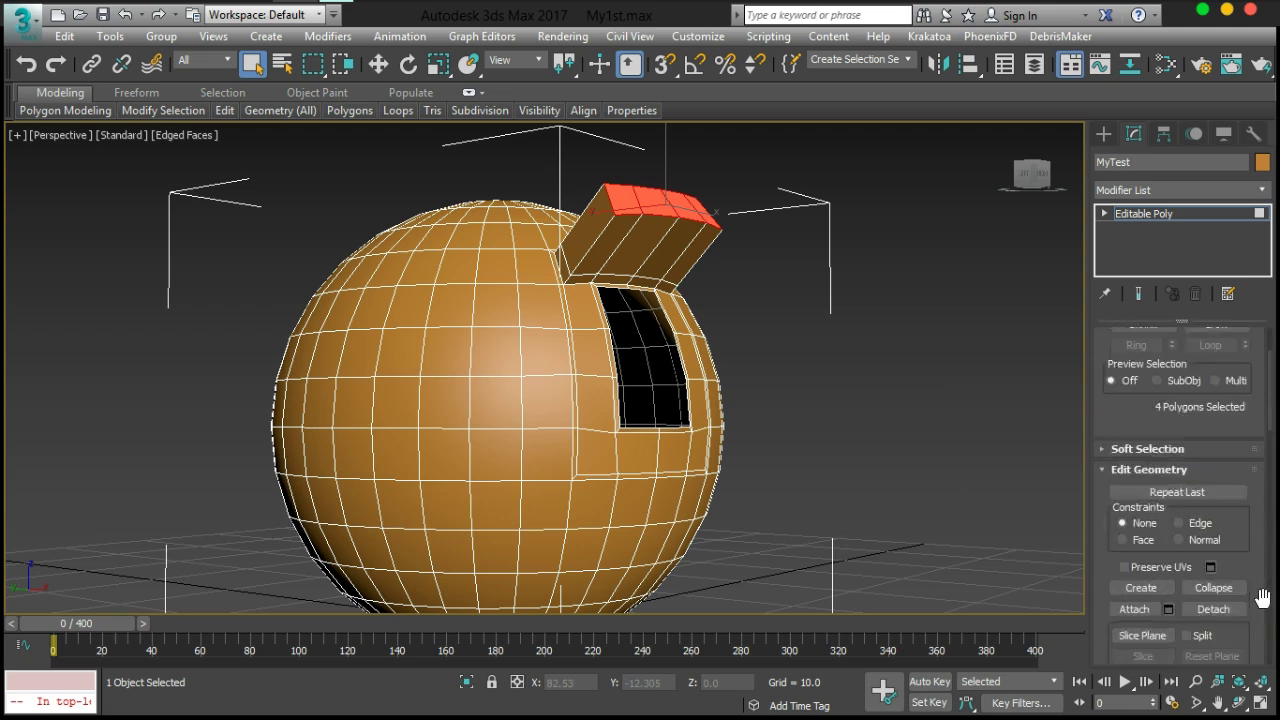
alt+middle_drag(571, 268, 660, 405)
click(780, 365)
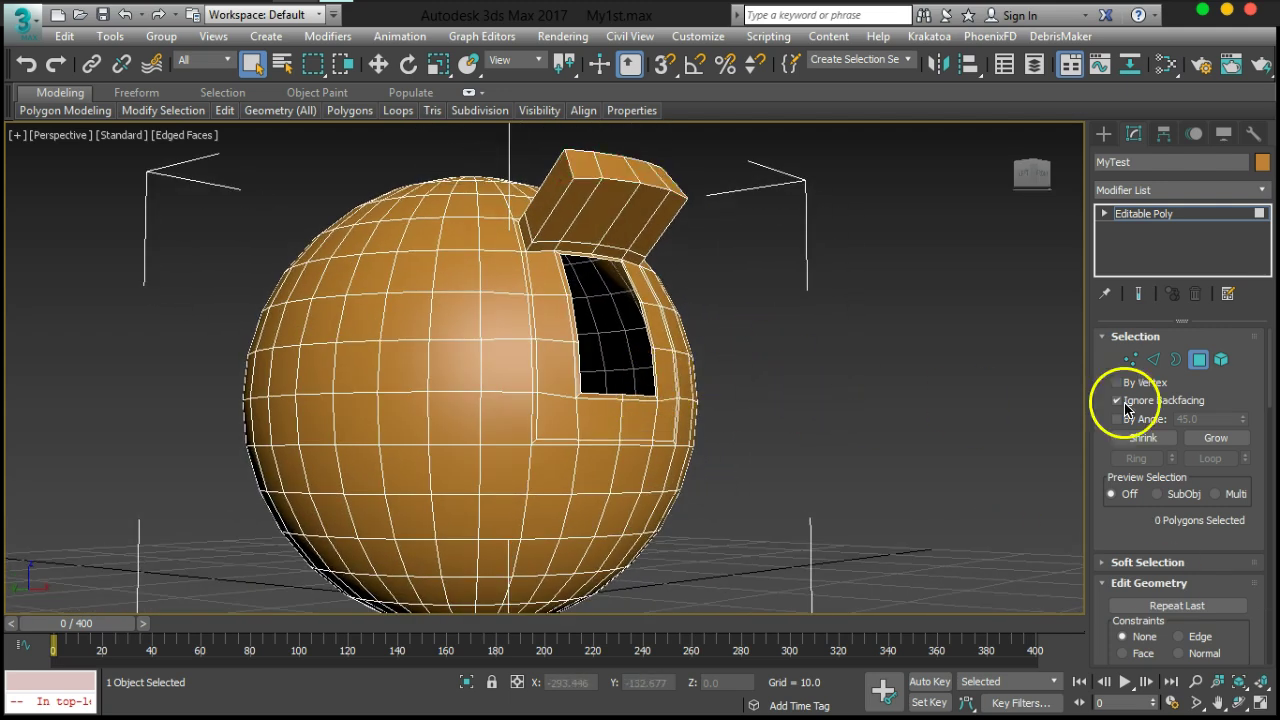
click(1208, 370)
click(920, 357)
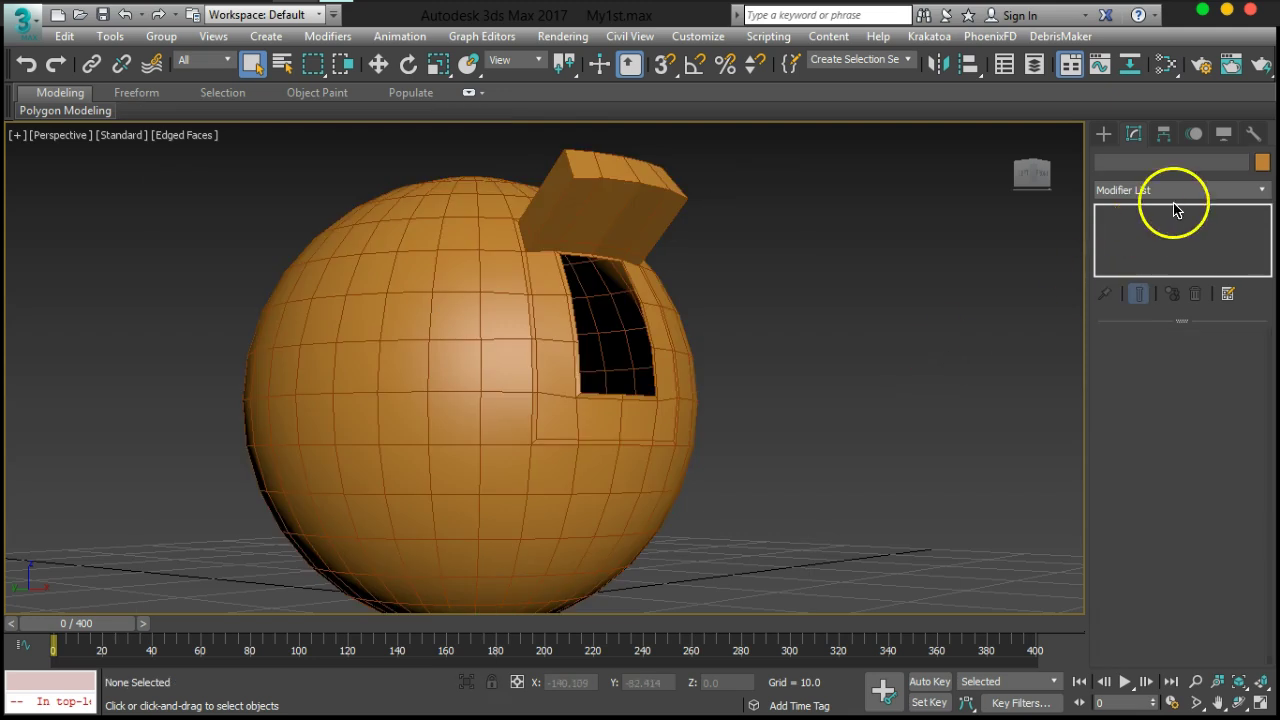
Try to change the object color to black with no object selected
click(1261, 164)
click(491, 411)
click(729, 471)
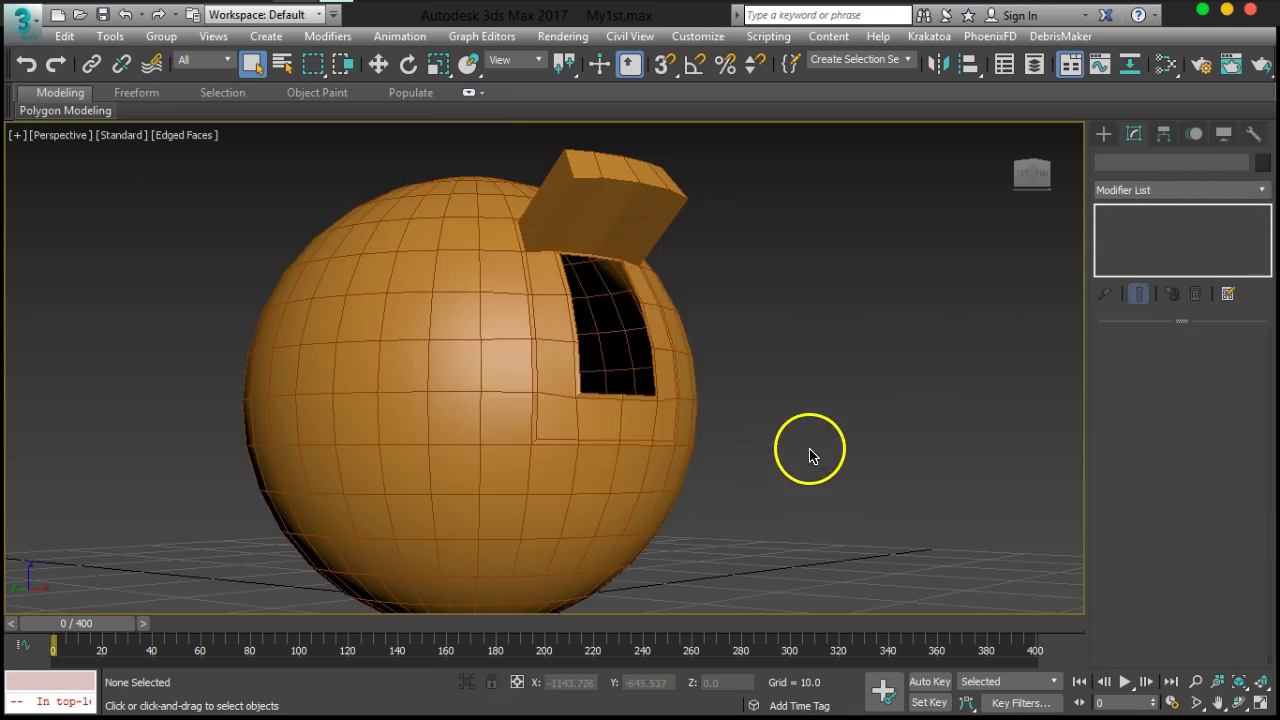
Select the sphere, change its object color to black and deselect it
click(603, 449)
click(1261, 162)
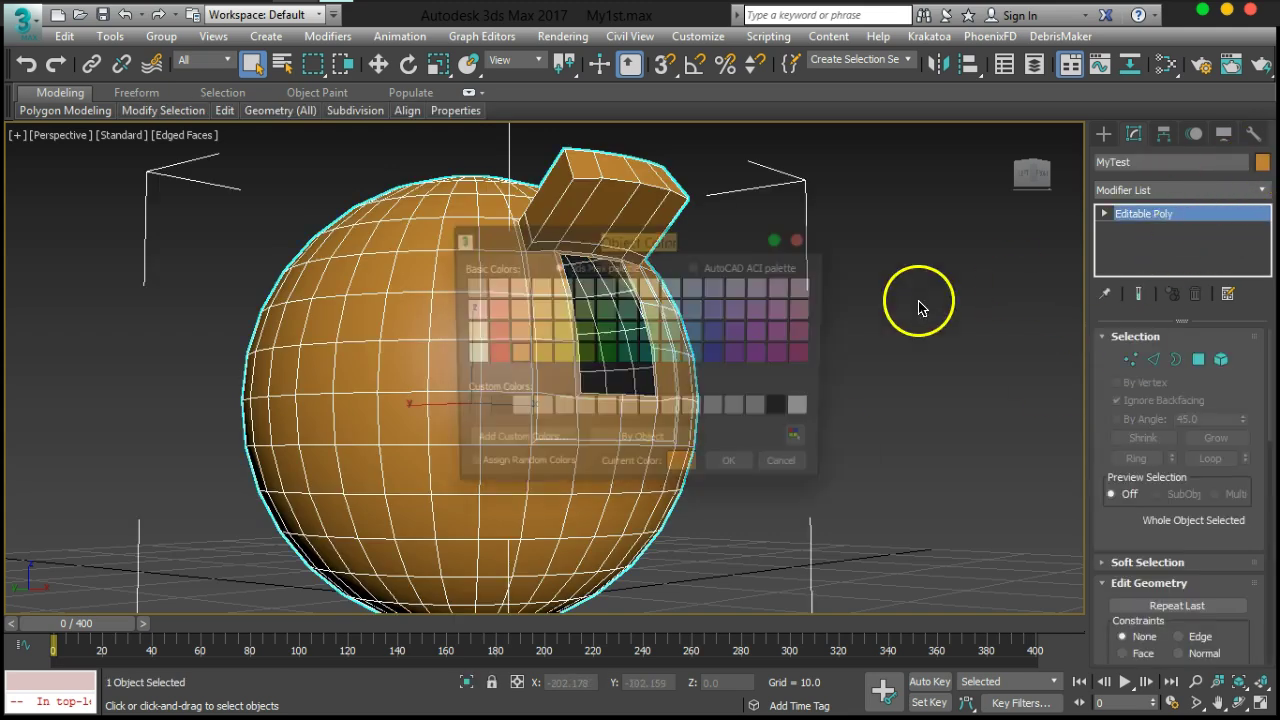
click(490, 414)
click(734, 471)
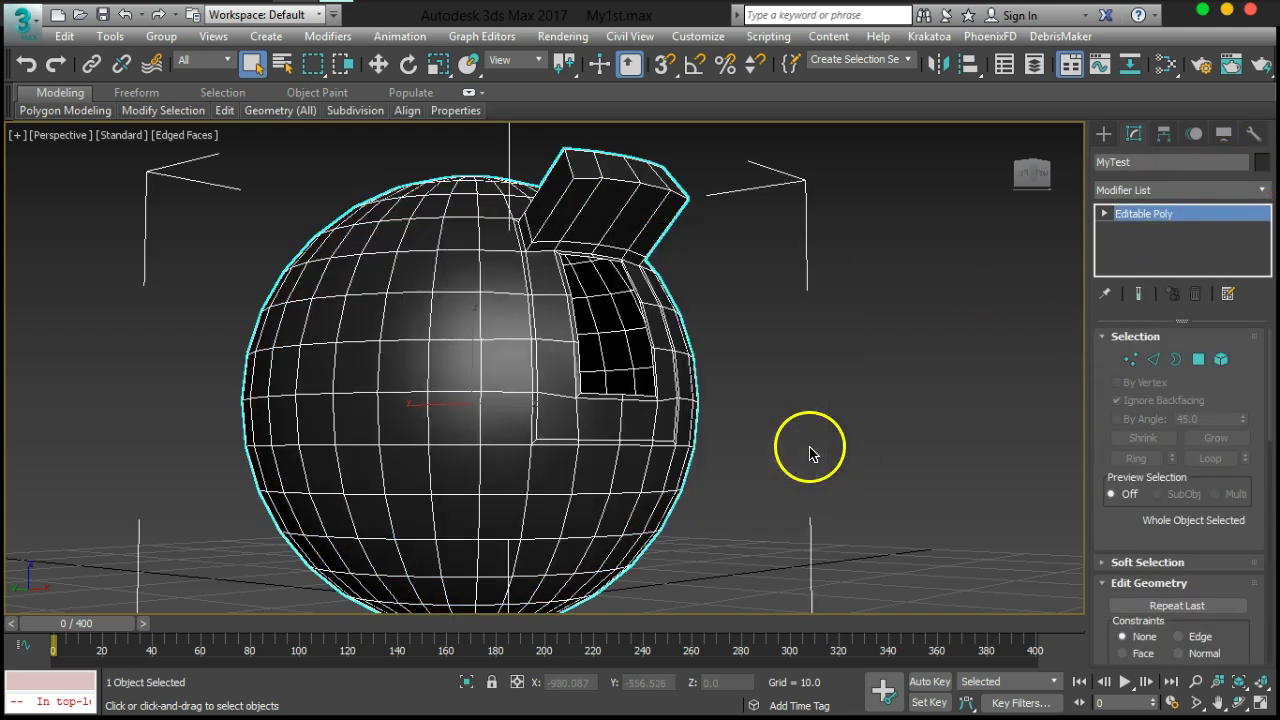
click(865, 462)
Examine the black sphere, its hole and the extruded block from several angles and distances
mouse_move(761, 471)
alt+middle_down()
mouse_move(851, 471)
mouse_move(745, 470)
mouse_move(754, 457)
mouse_move(743, 480)
alt+middle_up()
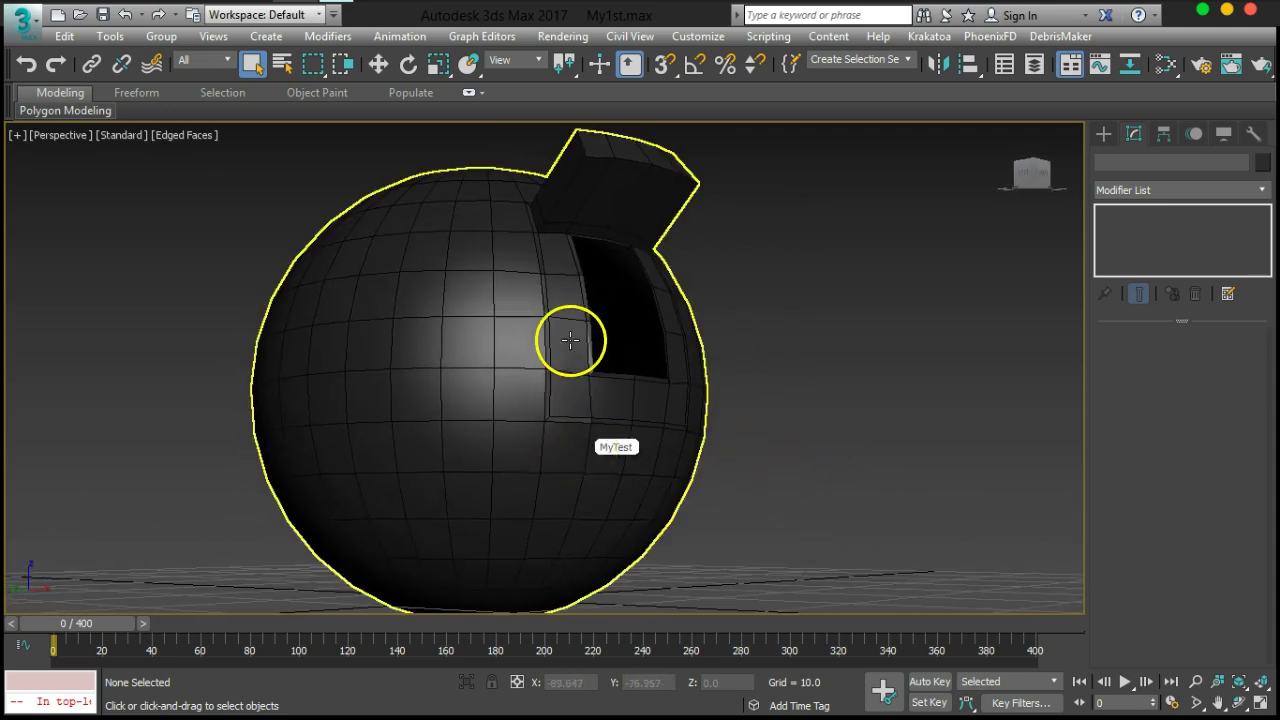
alt+middle_drag(672, 172, 606, 343)
scroll(600, 363, down, 4)
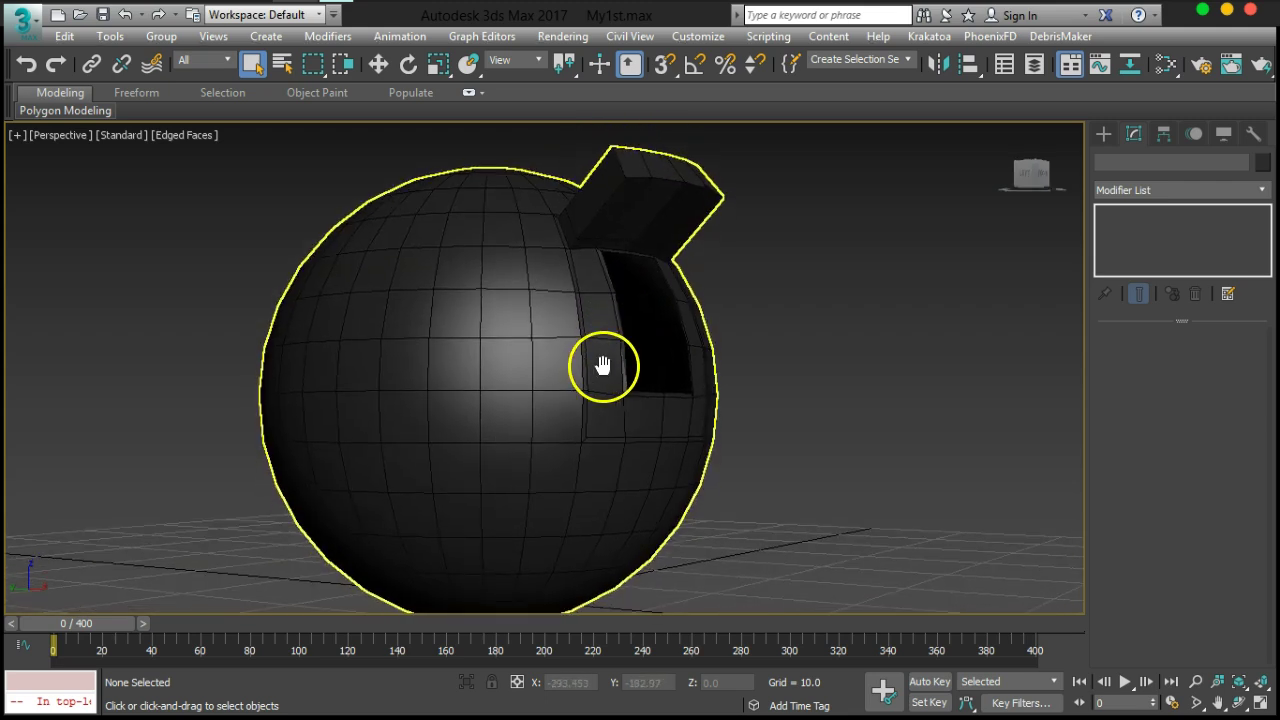
alt+middle_drag(598, 379, 645, 455)
scroll(590, 380, up, 5)
scroll(640, 418, up, 2)
scroll(630, 447, down, 4)
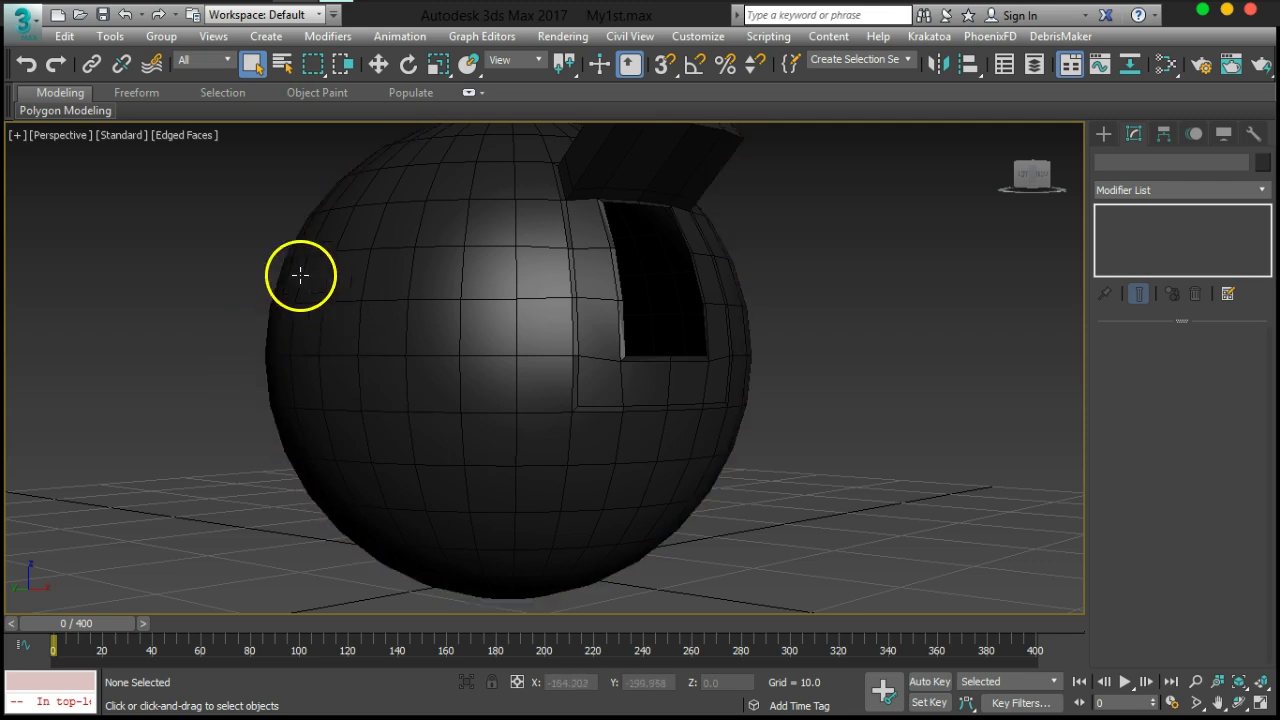
click(121, 137)
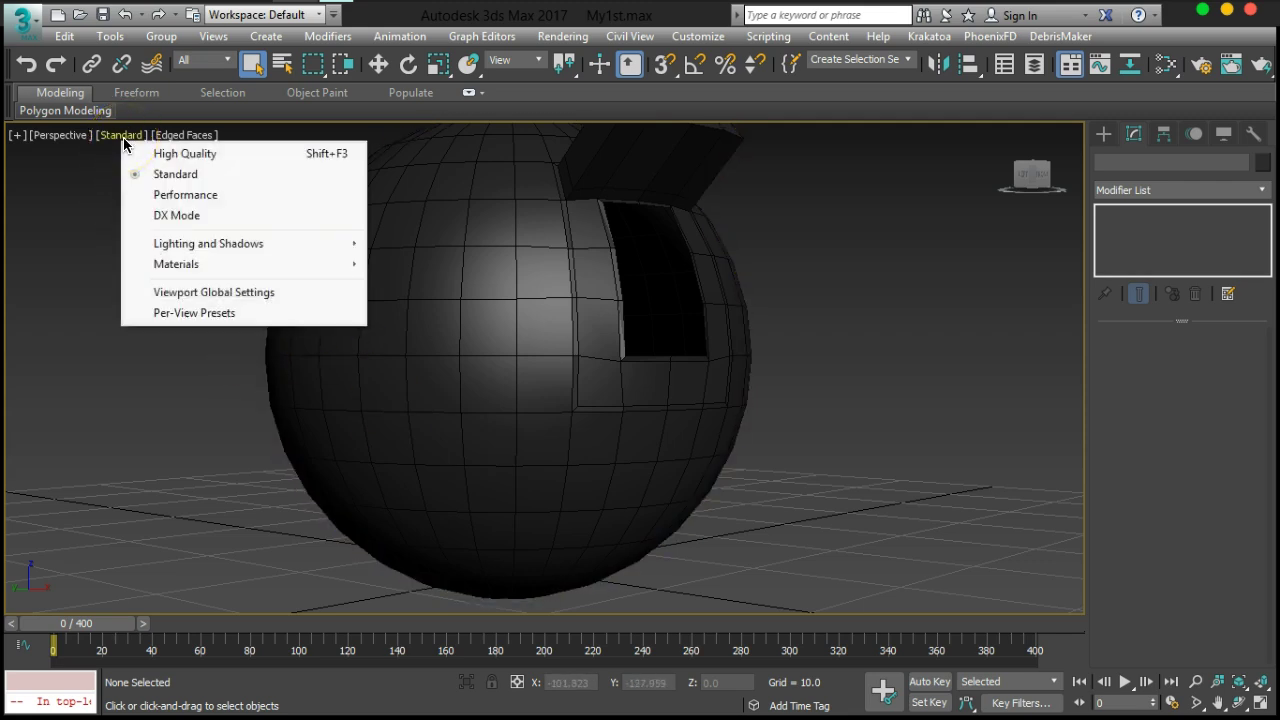
click(65, 144)
click(68, 143)
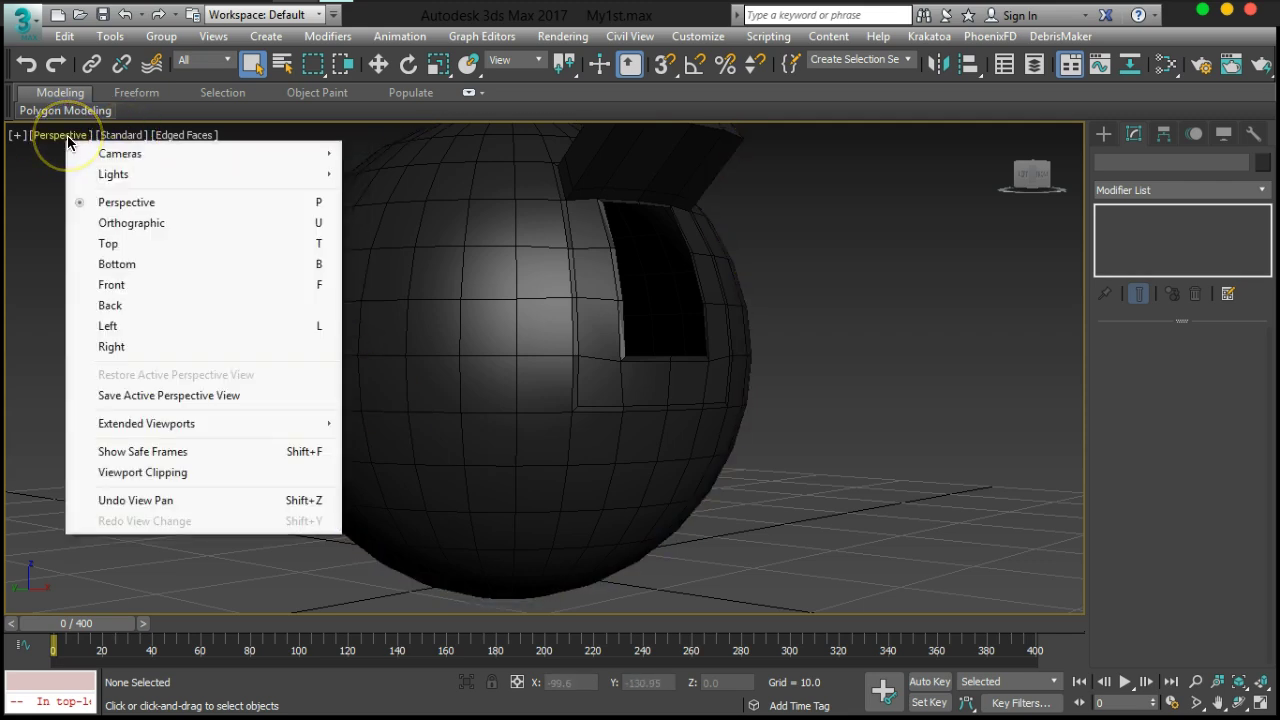
click(193, 138)
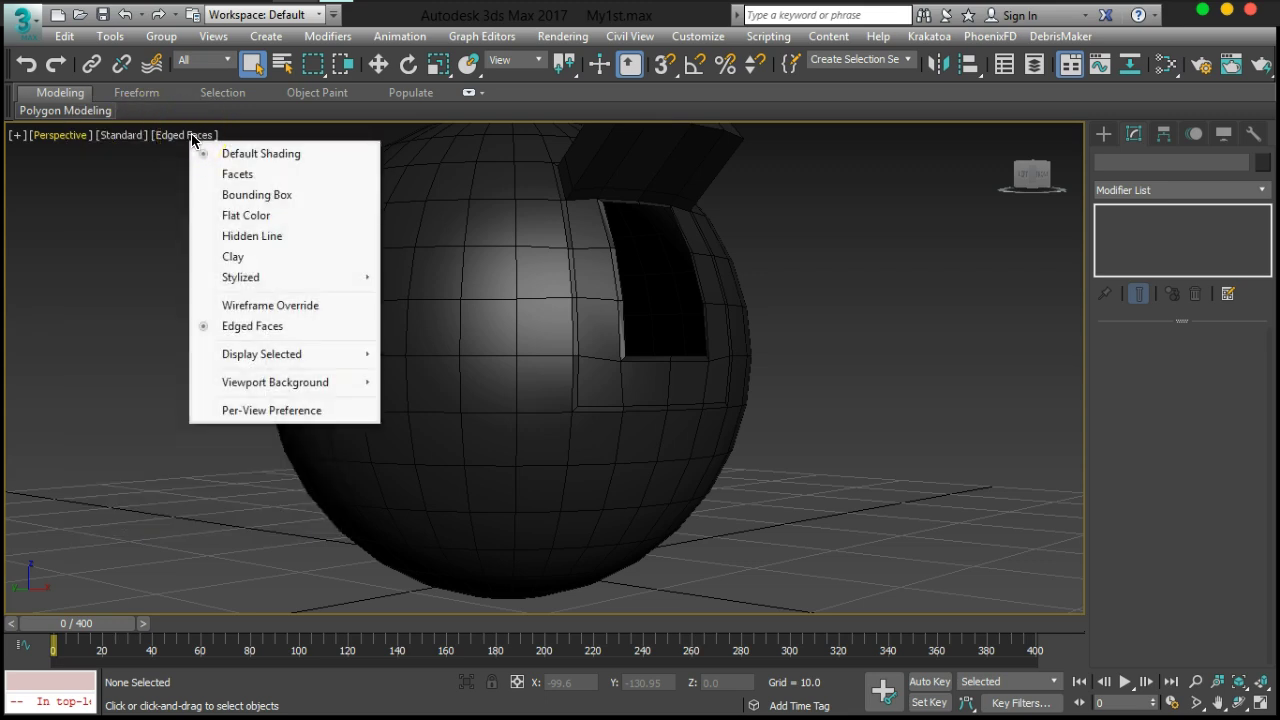
click(278, 411)
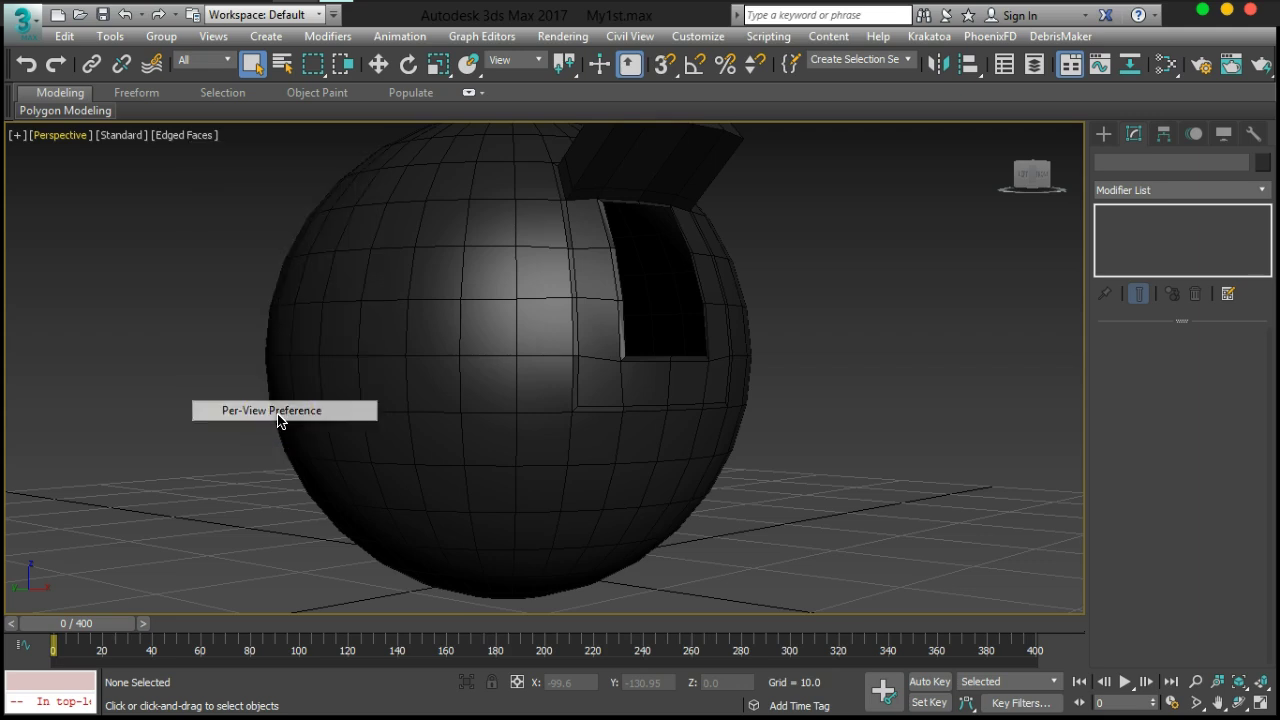
click(836, 20)
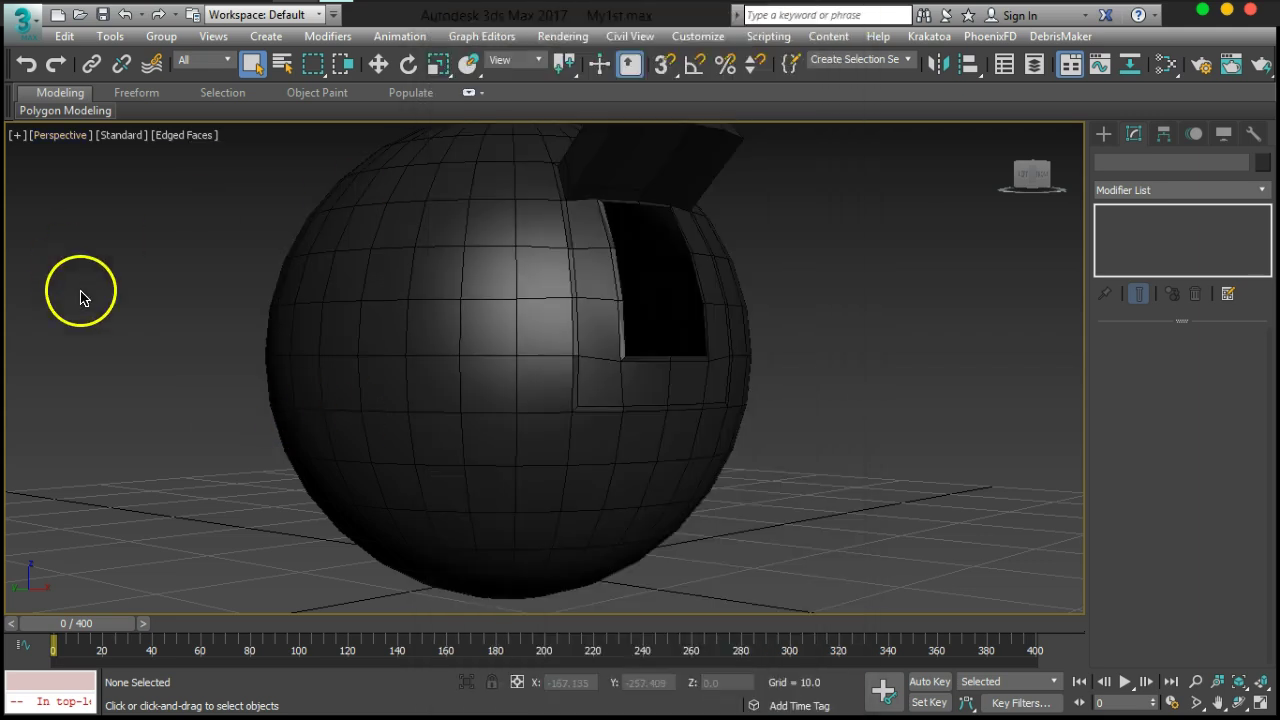
Set the viewport antialiasing quality to 2X - Low Quality in the viewport configuration and apply it
click(17, 136)
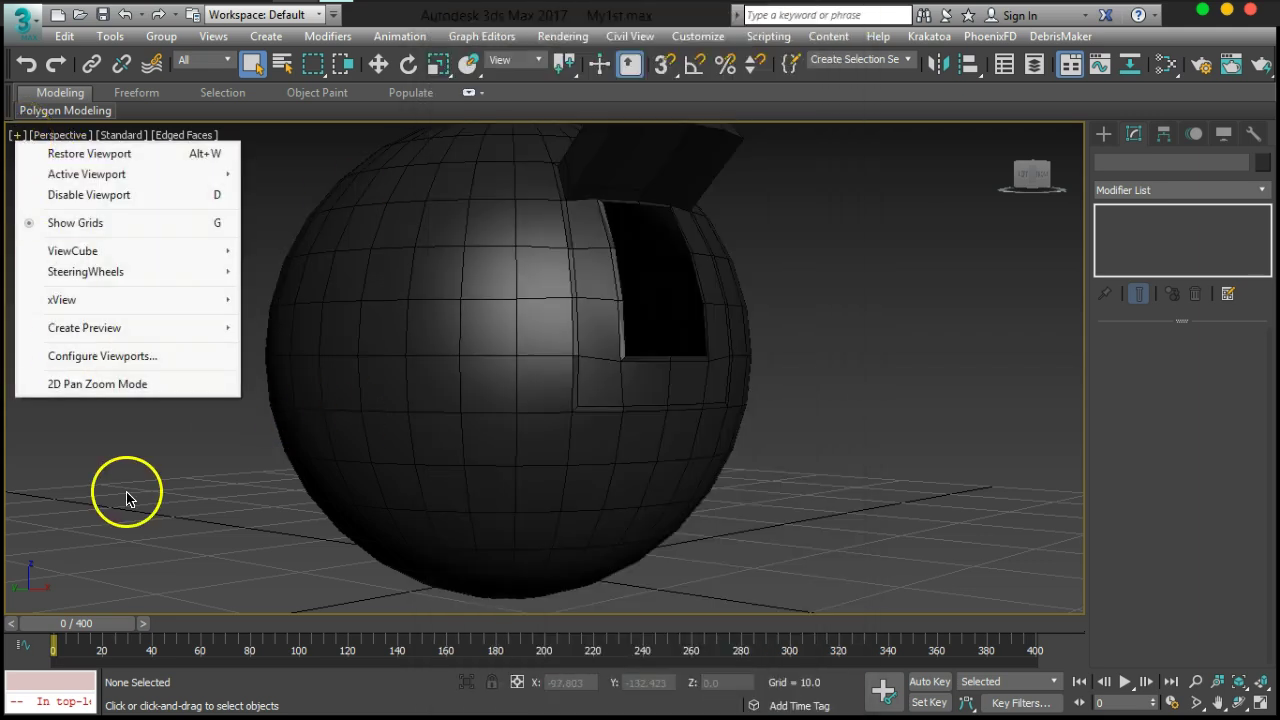
click(127, 498)
click(18, 136)
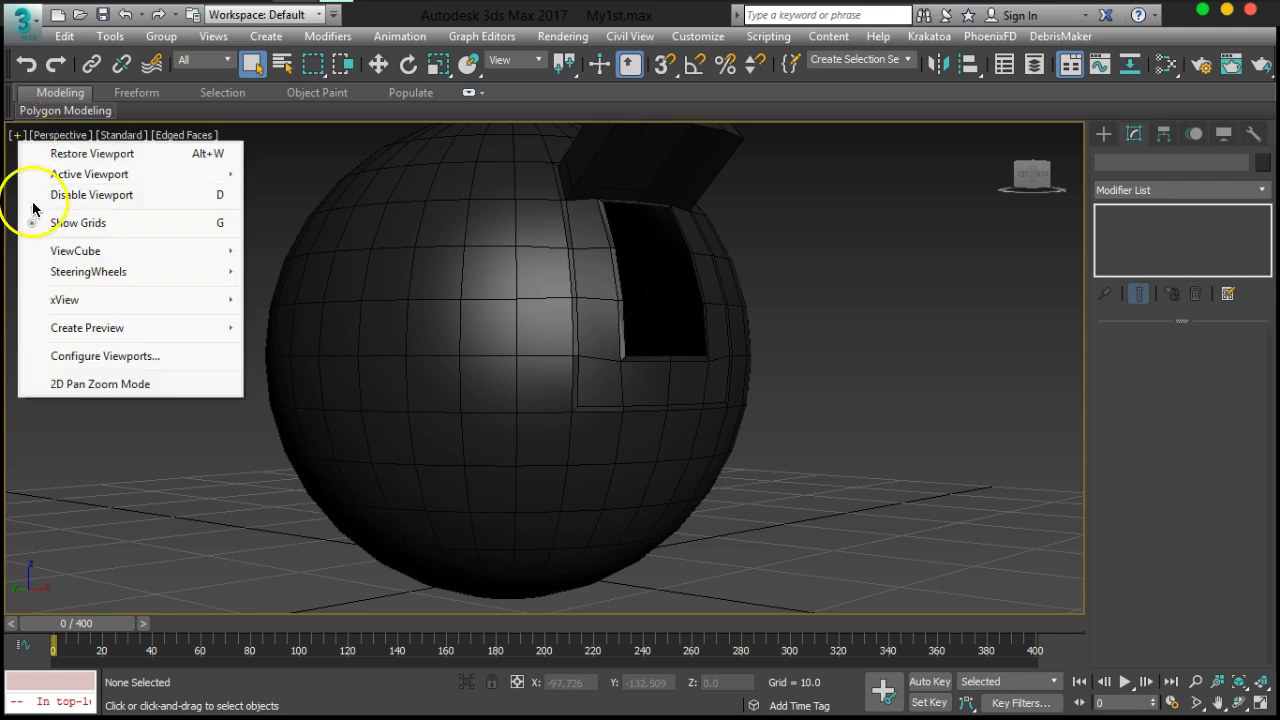
click(103, 357)
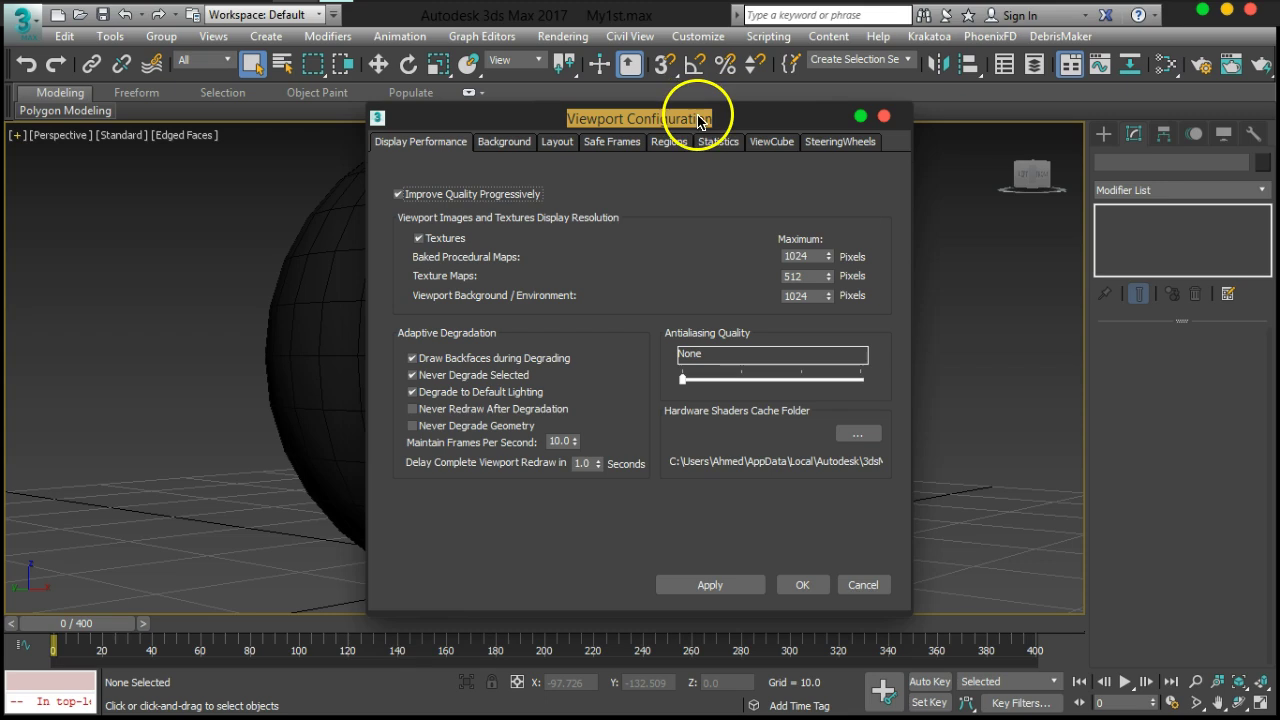
drag(698, 119, 686, 75)
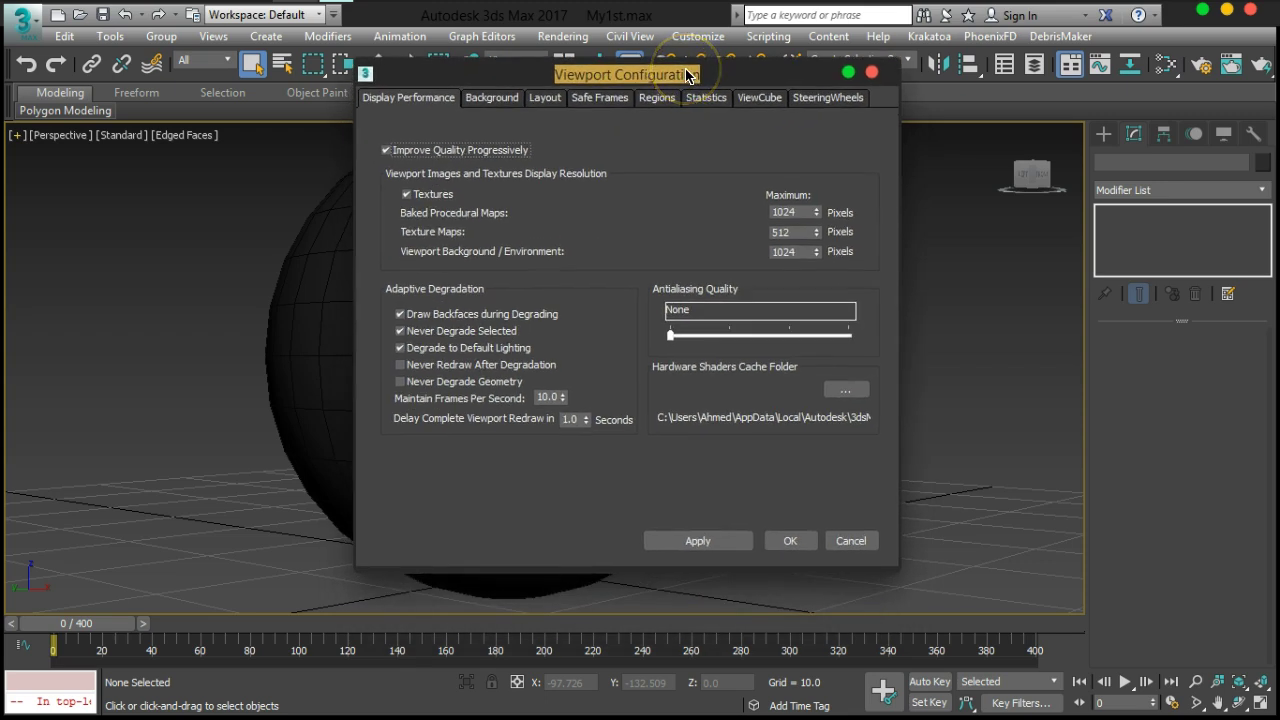
click(500, 99)
click(435, 100)
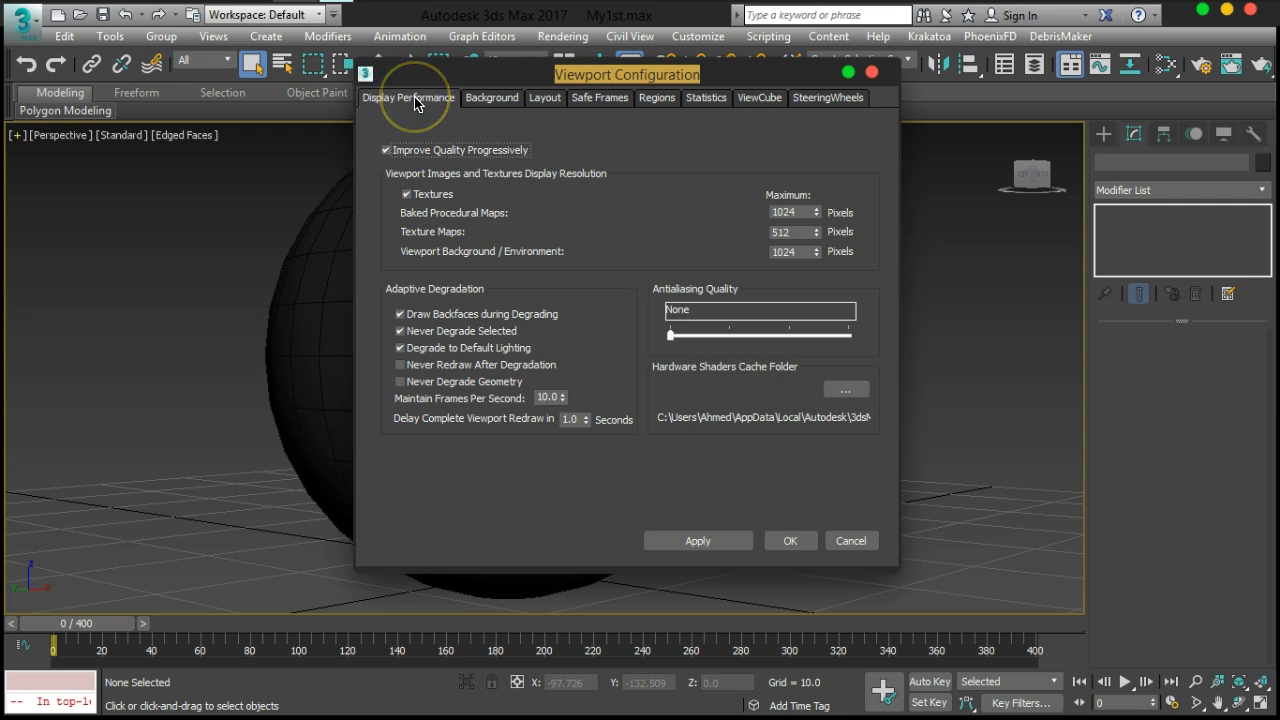
drag(590, 76, 899, 84)
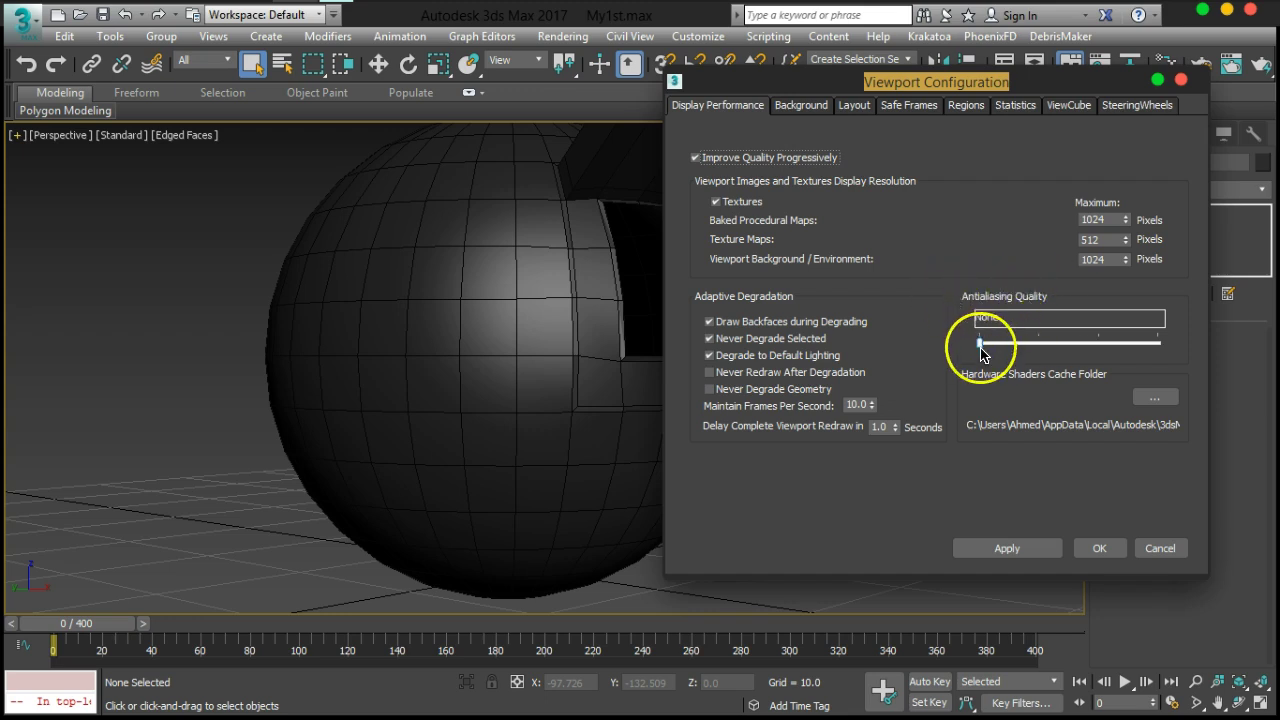
drag(980, 343, 1033, 360)
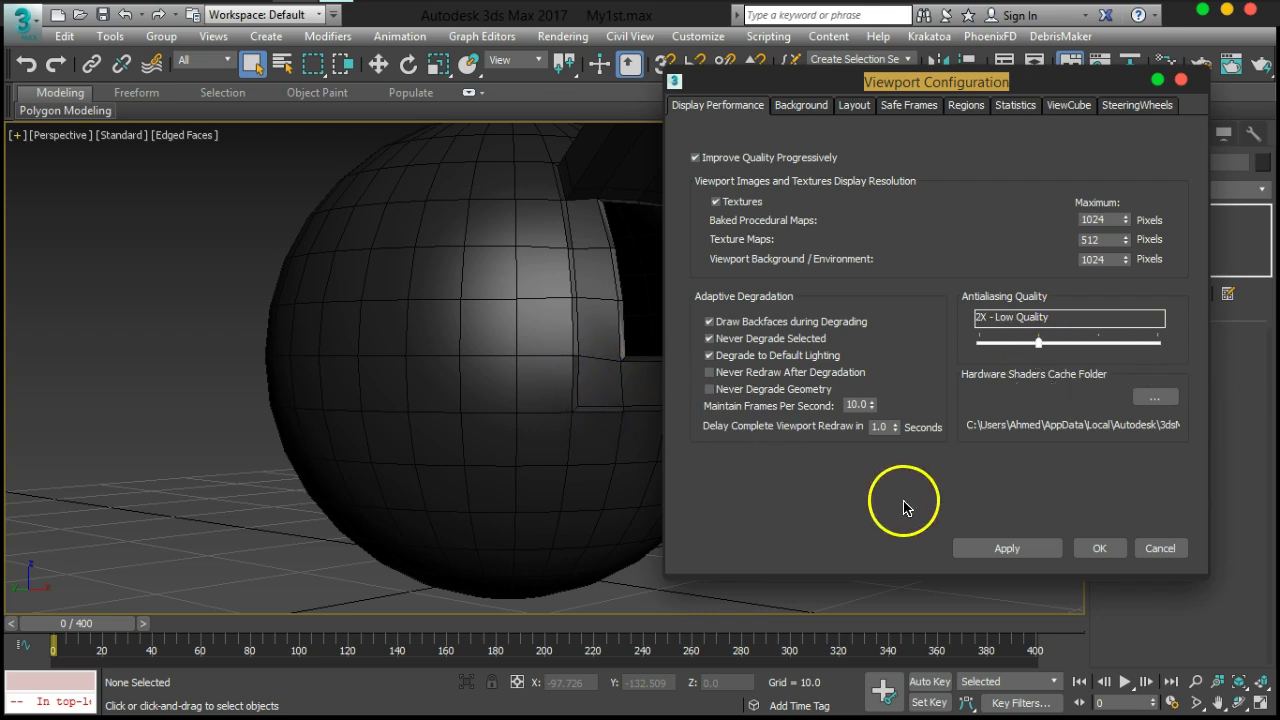
click(1007, 549)
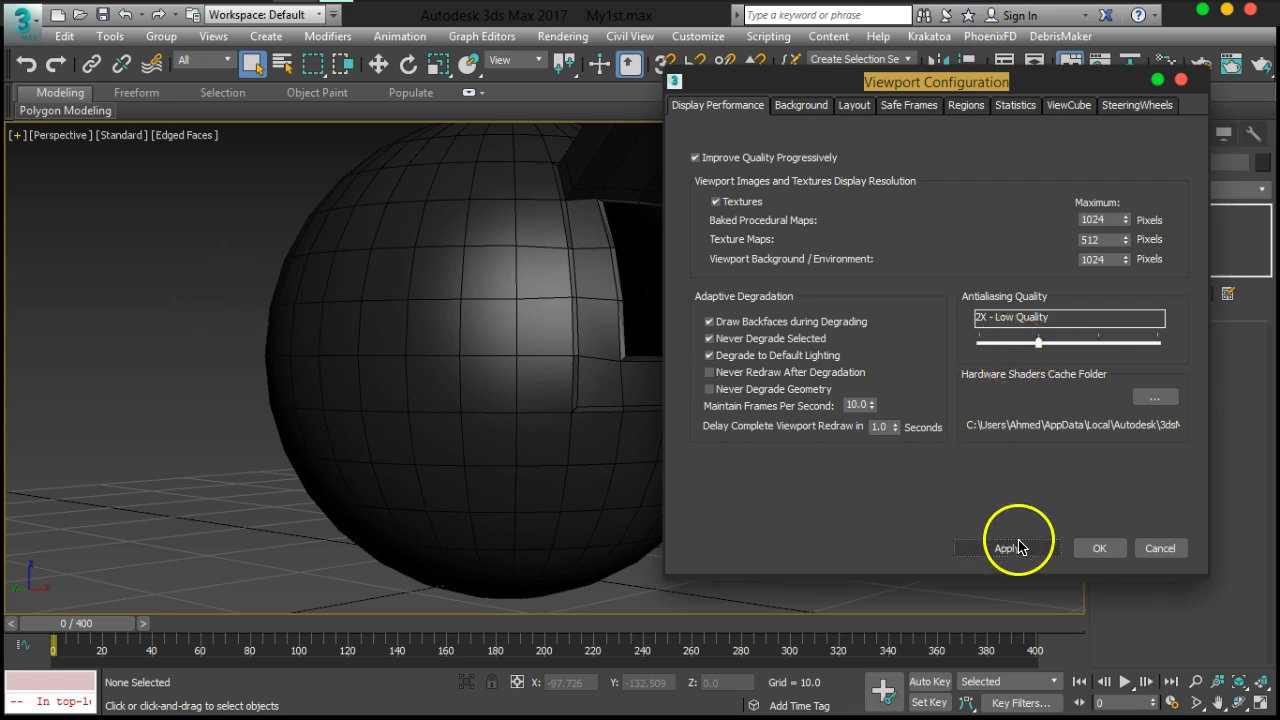
click(1099, 552)
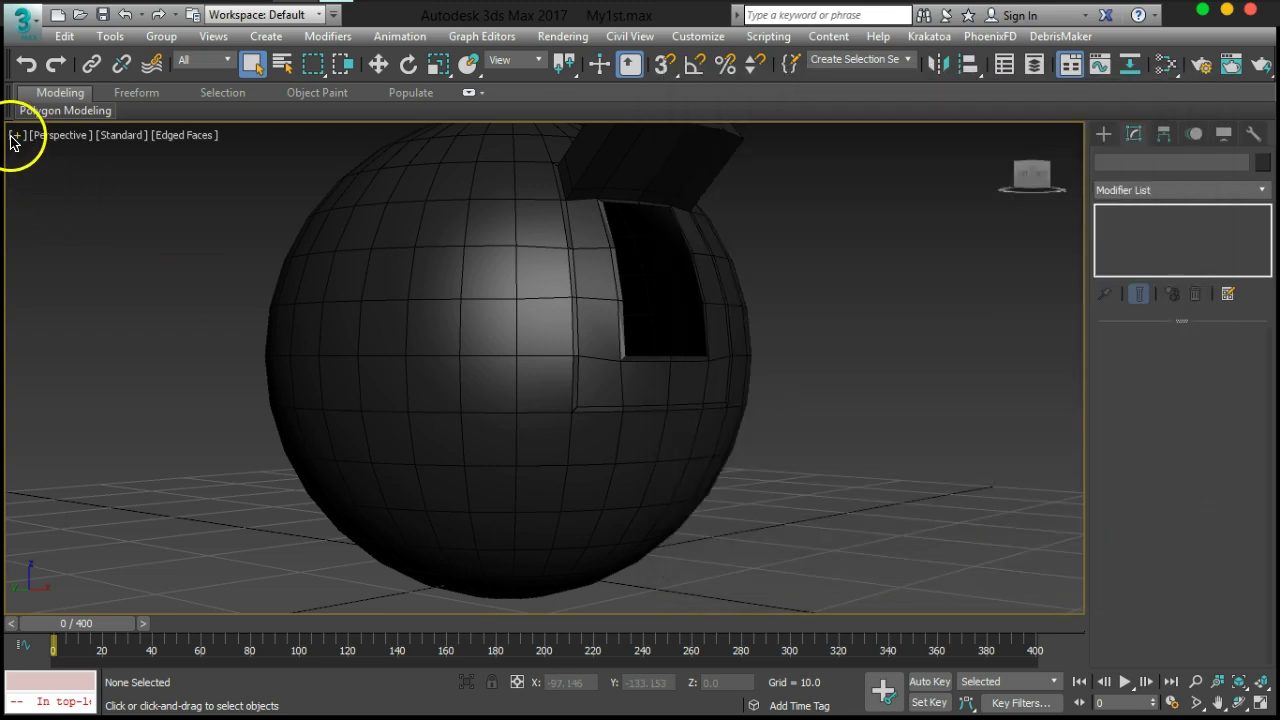
Reopen the viewport configuration, try lowering the antialiasing quality and restore it to 2X - Low Quality
click(15, 135)
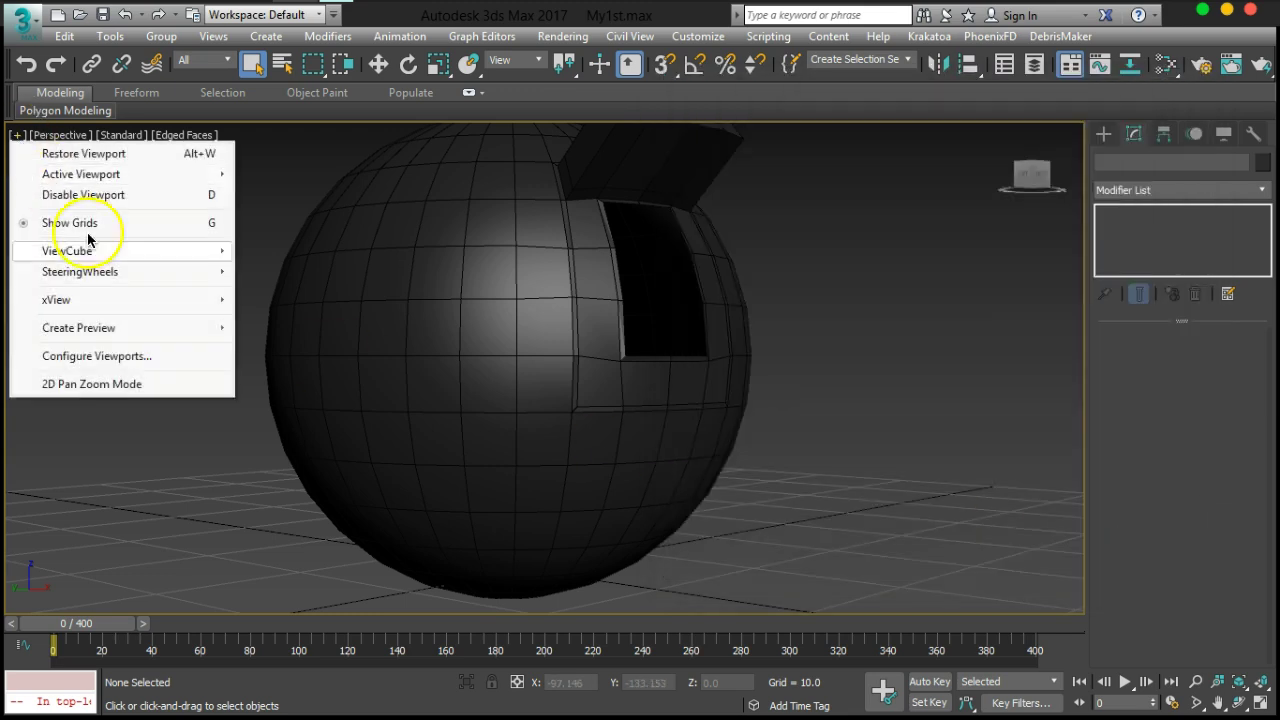
click(103, 357)
drag(741, 380, 683, 380)
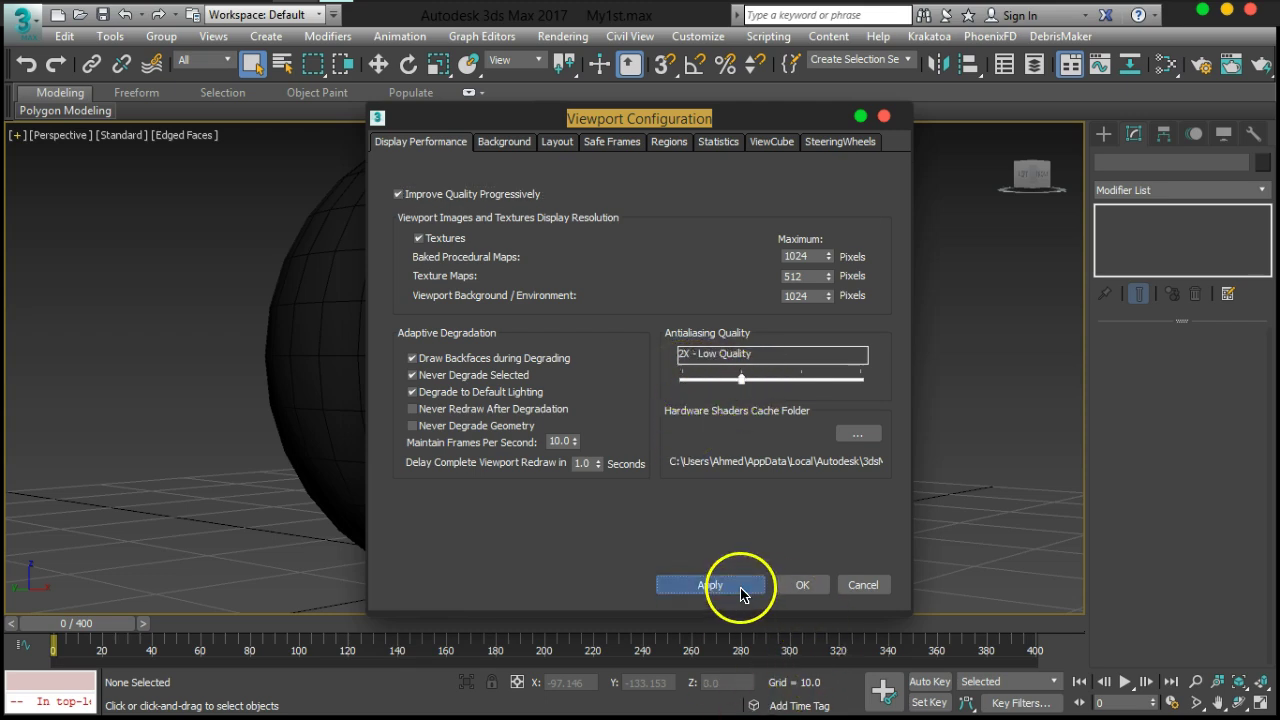
click(802, 585)
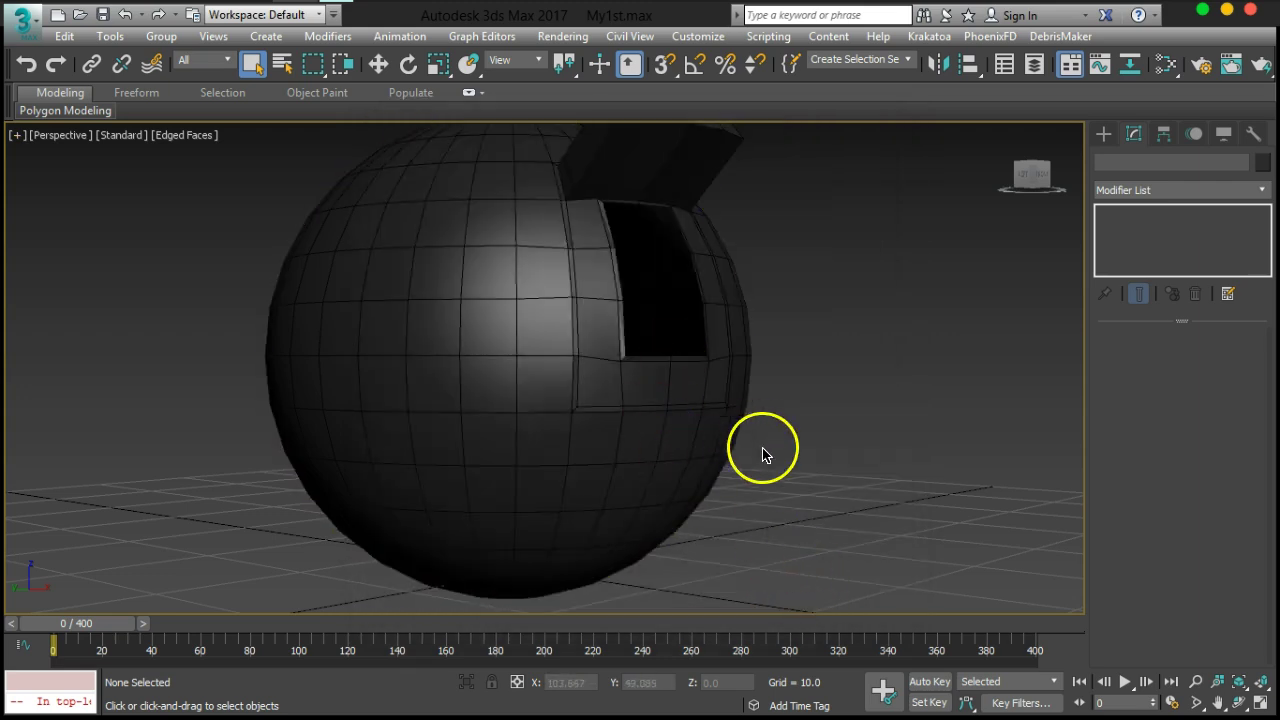
Open the viewport global settings, review the display performance options and close them
click(121, 135)
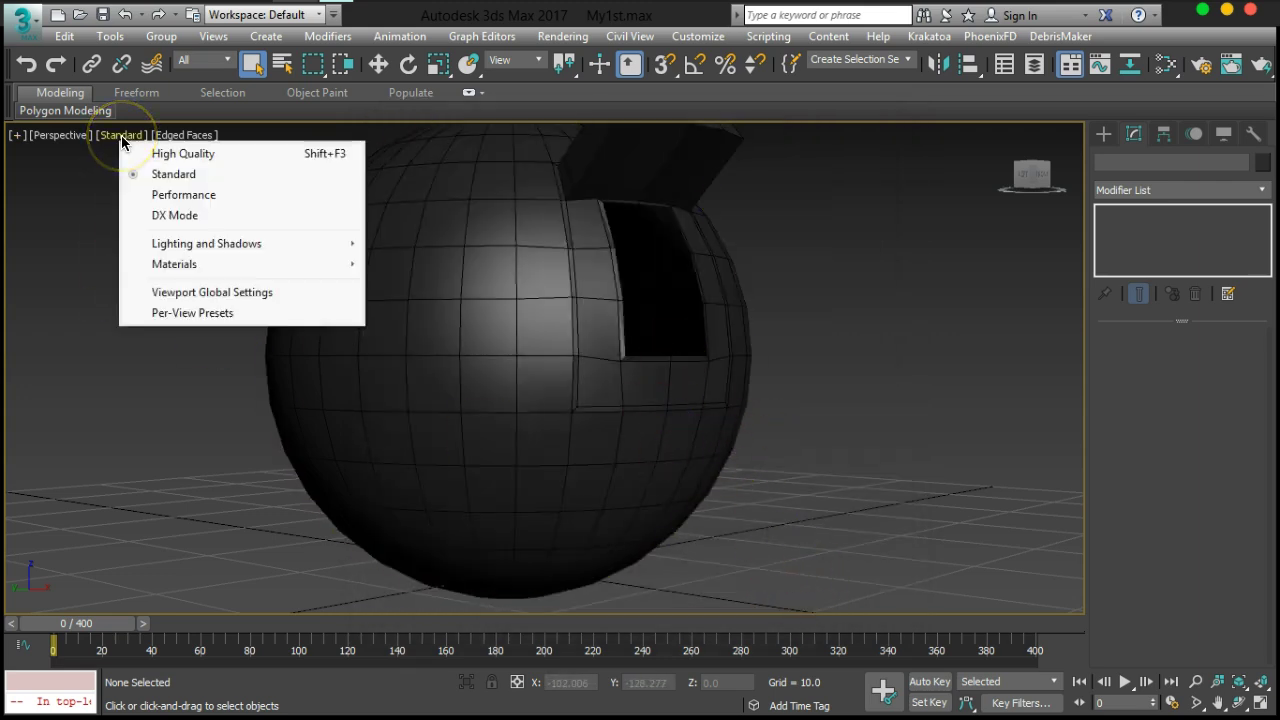
click(217, 298)
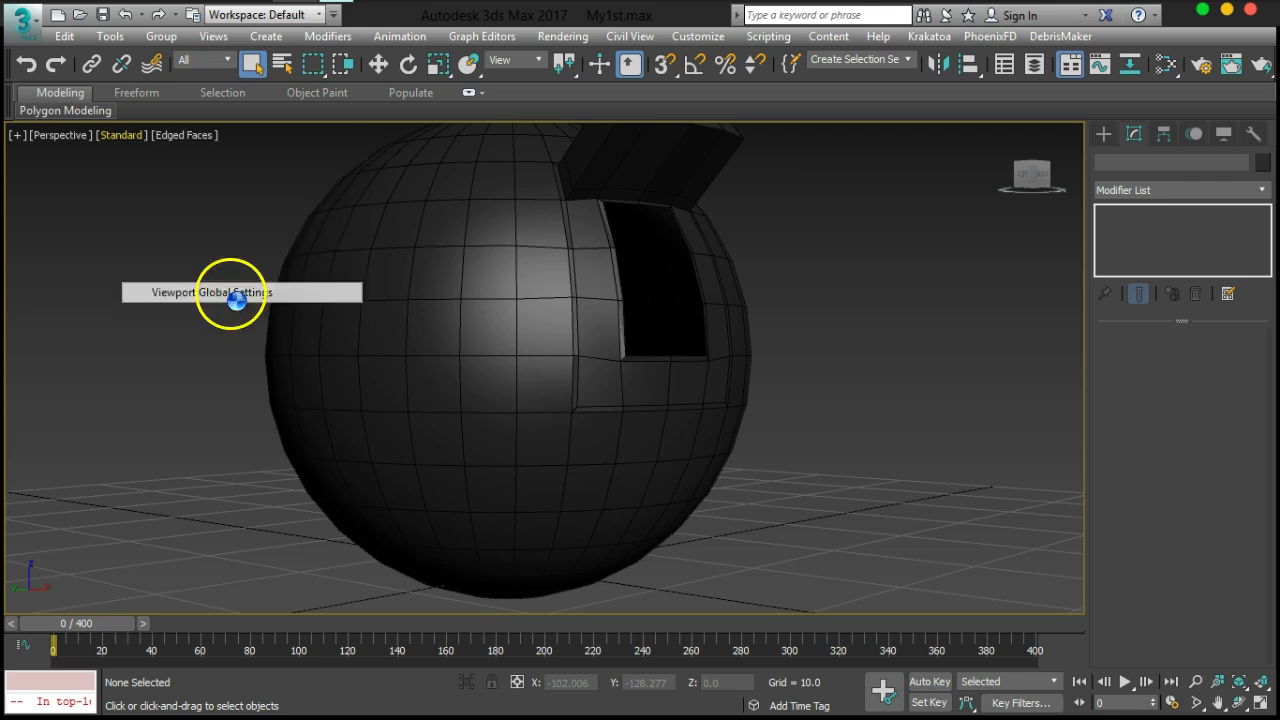
drag(680, 114, 976, 62)
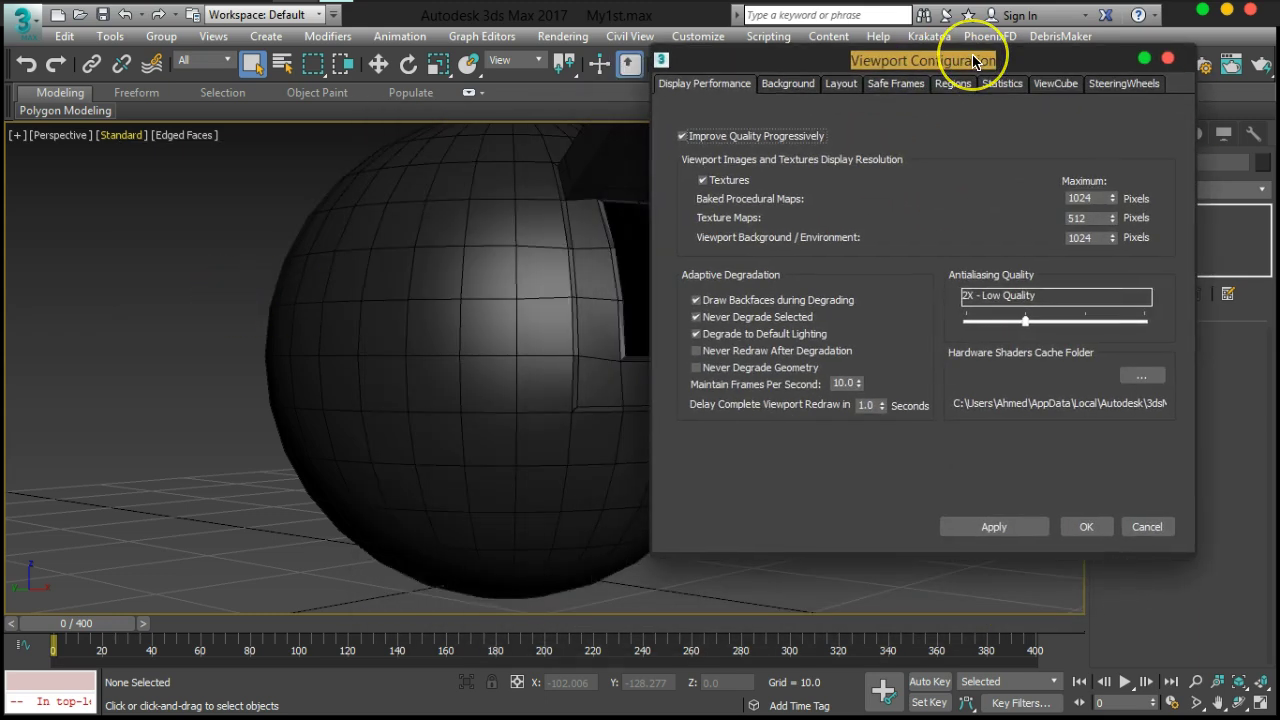
click(1086, 526)
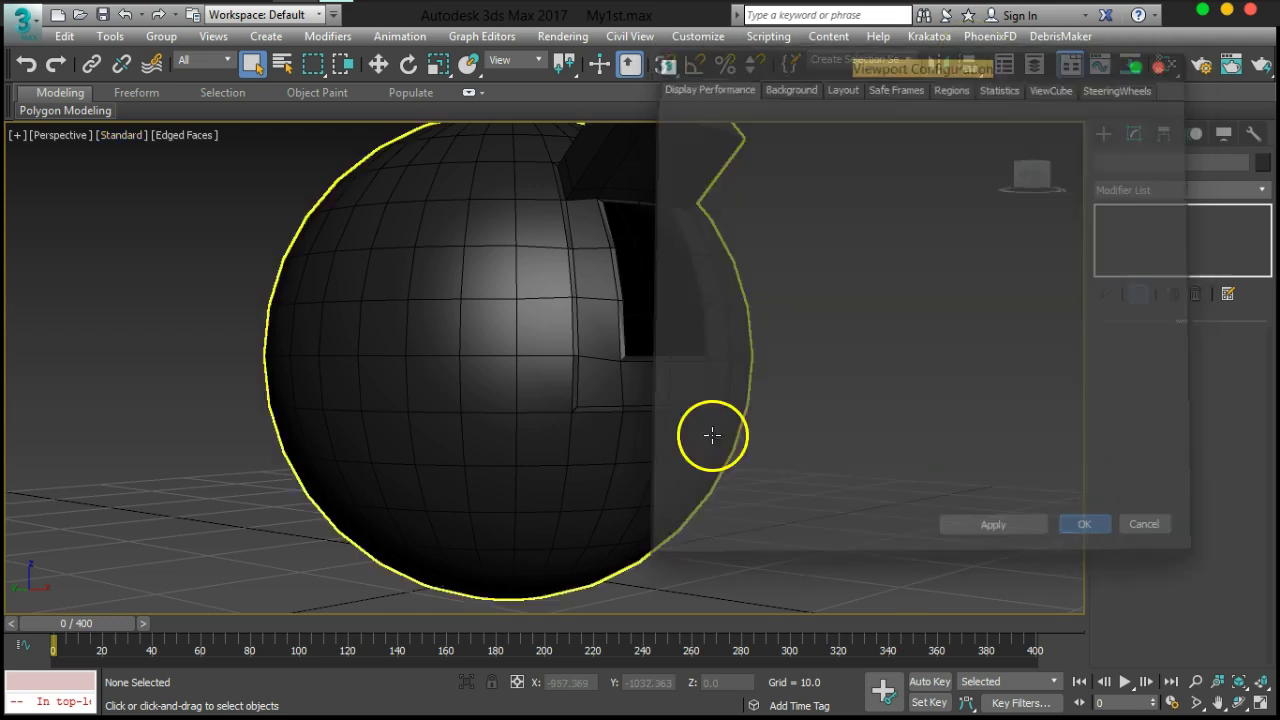
Enable Ambient Occlusion in the per-view presets, keep Shadows off and apply the settings to all views
click(181, 140)
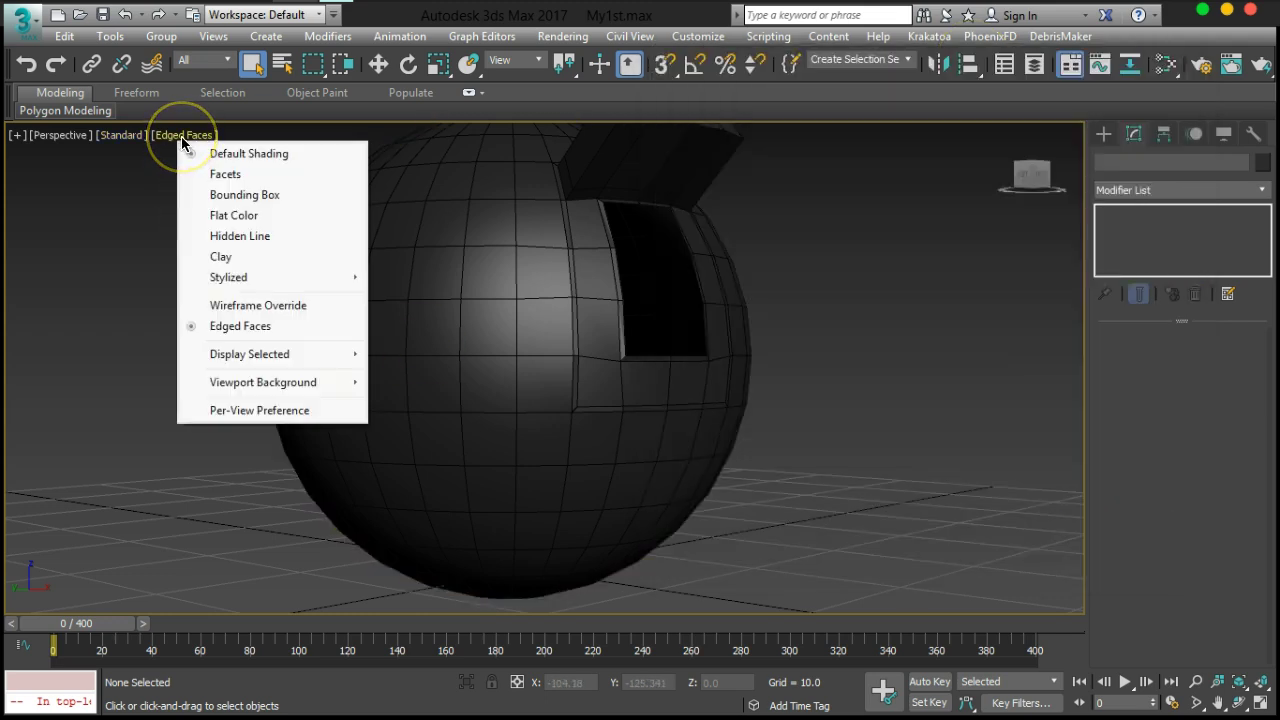
click(252, 410)
click(485, 51)
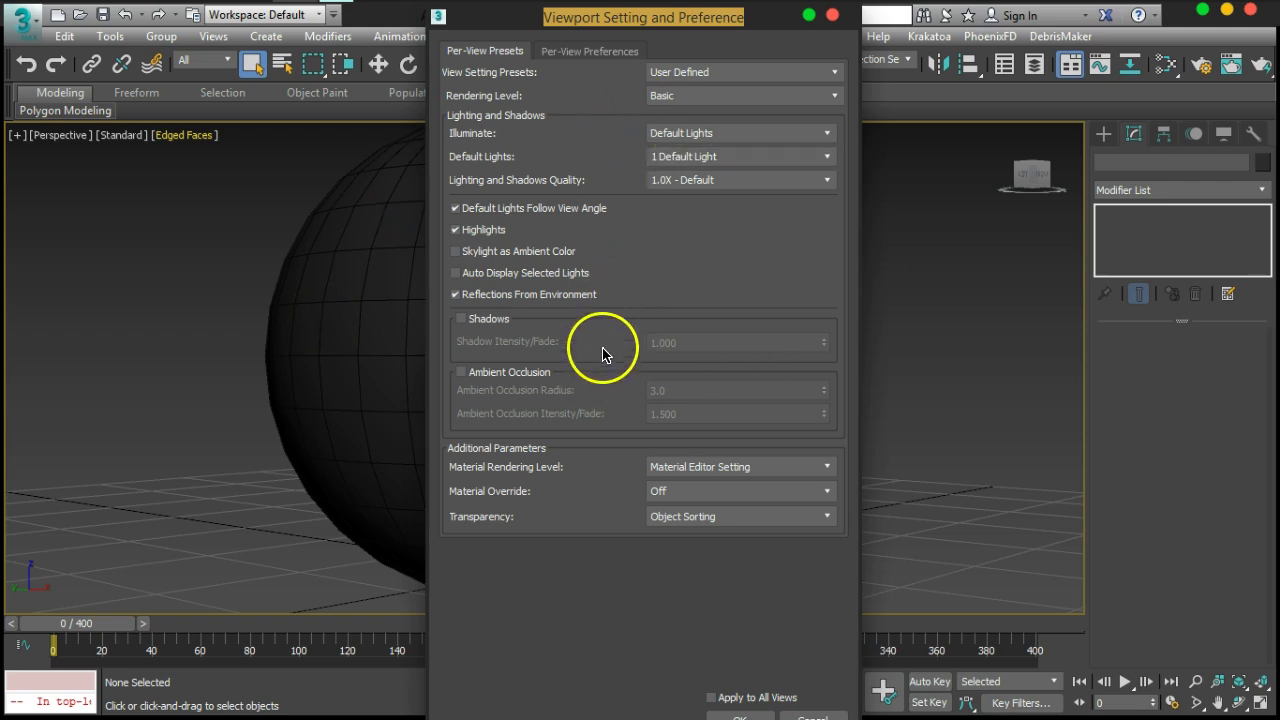
click(484, 322)
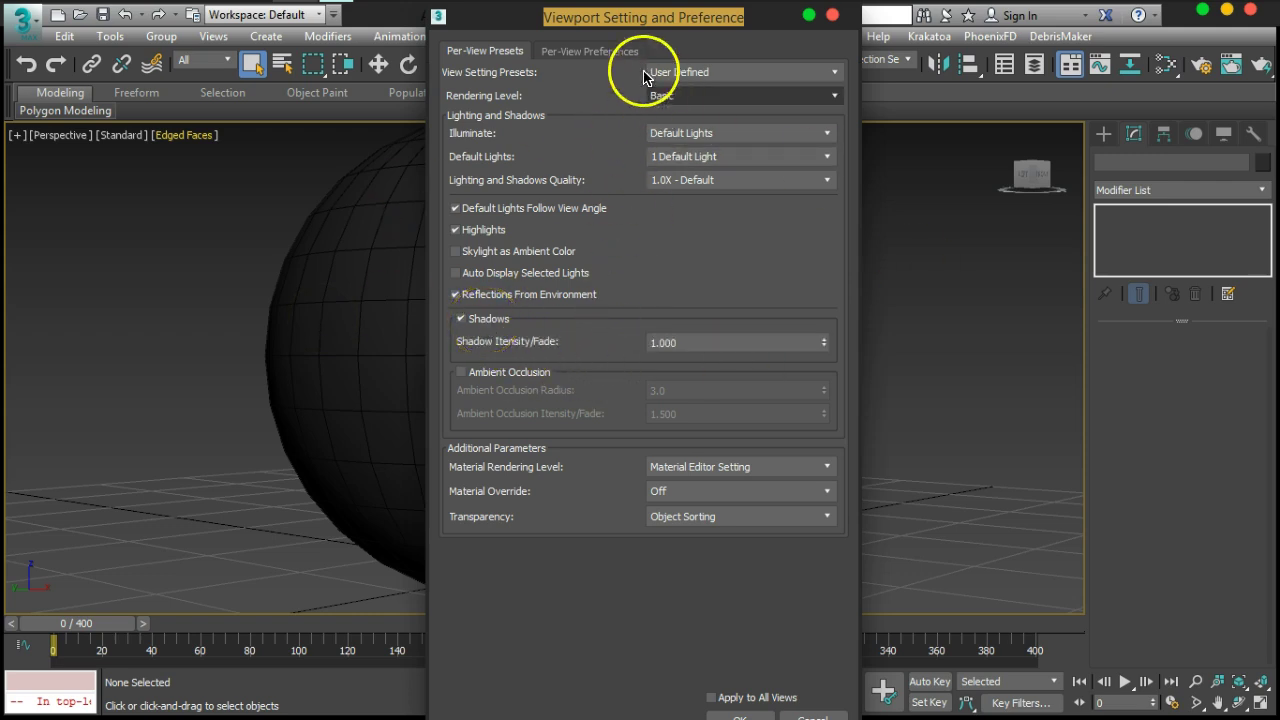
drag(634, 17, 889, 20)
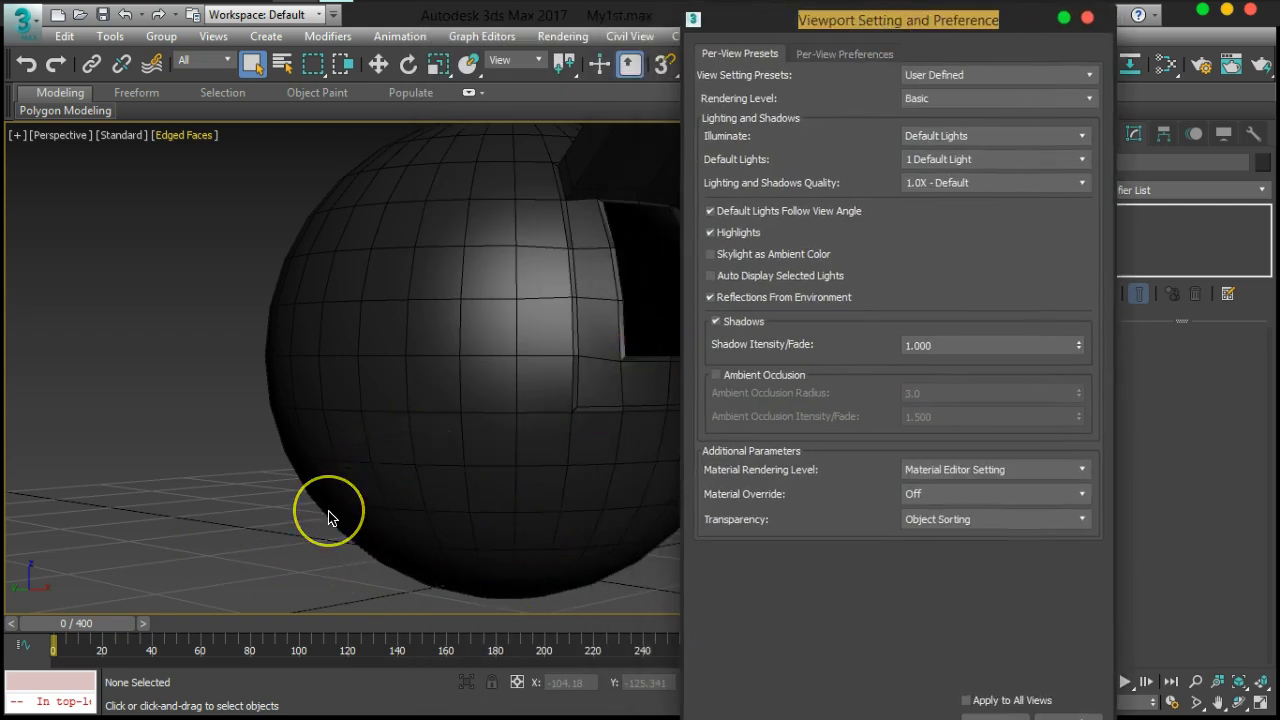
click(720, 376)
click(716, 321)
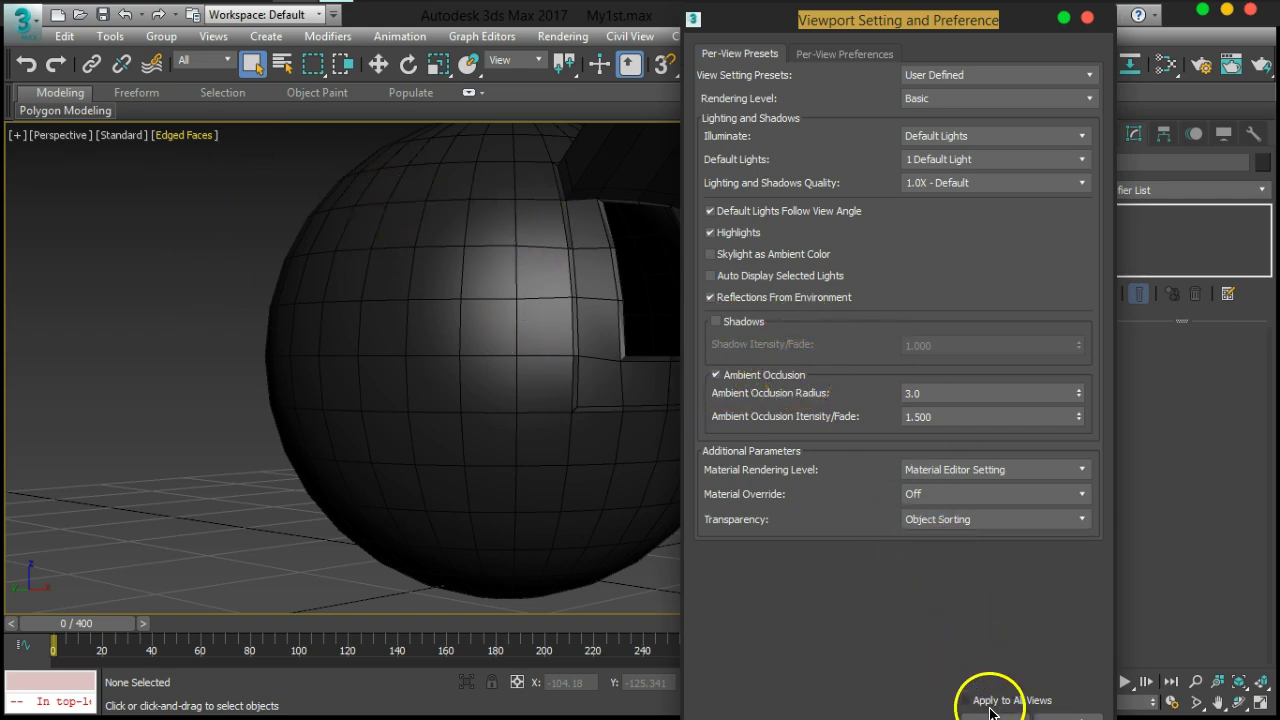
drag(900, 22, 884, 14)
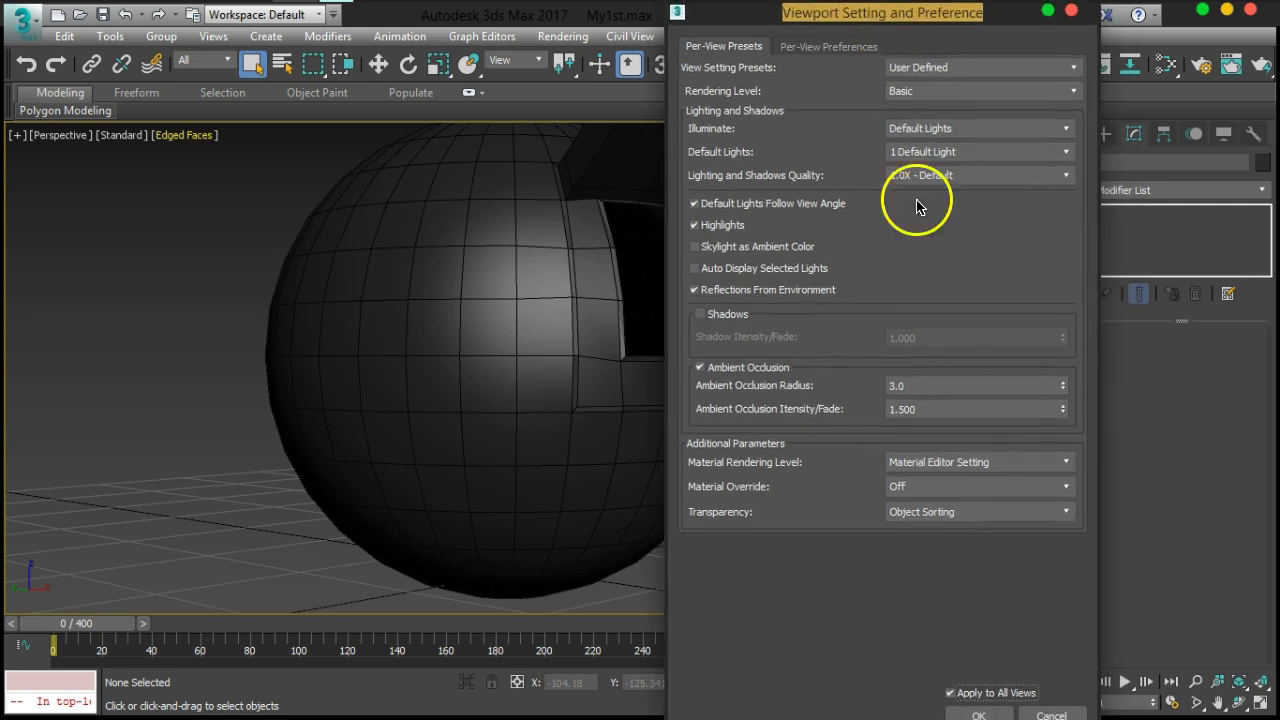
click(977, 713)
Create a ground plane about 90 by 127 units at the sphere's base, with 9 length and 9 width segments
alt+middle_drag(620, 437, 683, 537)
click(1103, 134)
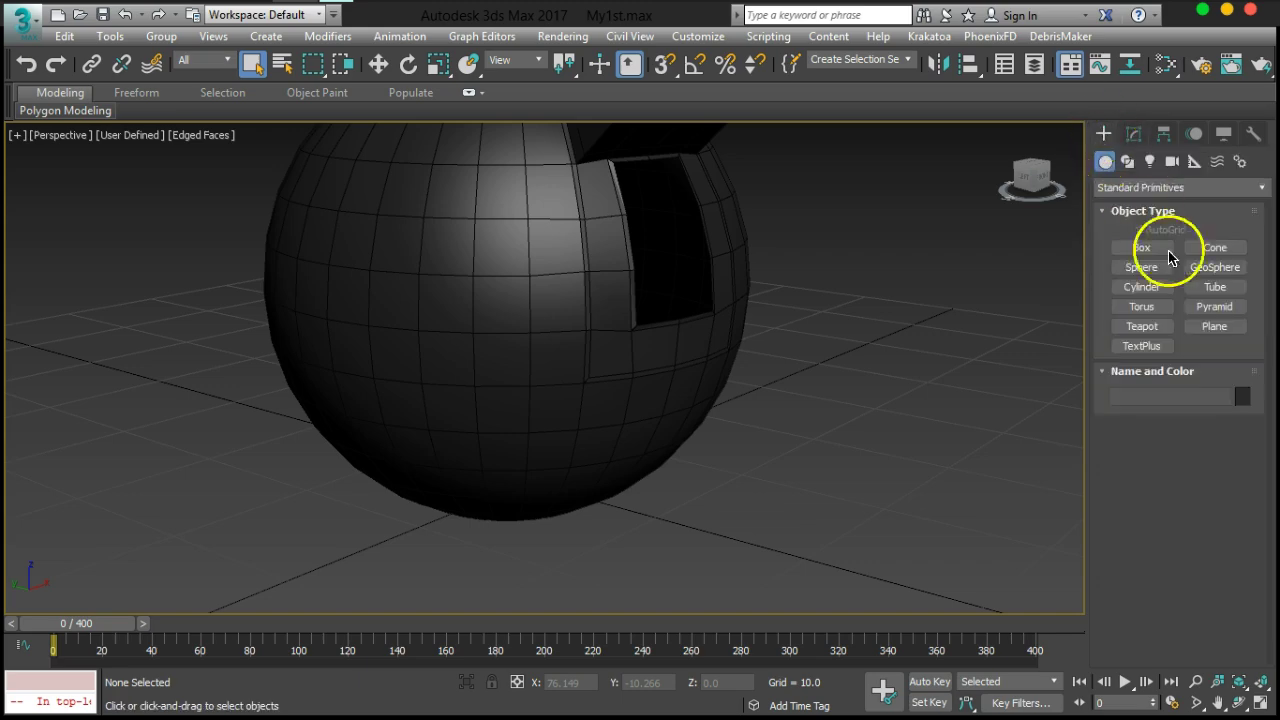
click(1214, 326)
drag(46, 297, 920, 505)
alt+middle_drag(600, 600, 690, 440)
drag(1236, 522, 1186, 271)
mouse_move(740, 360)
alt+middle_down()
mouse_move(797, 383)
mouse_move(760, 360)
alt+middle_up()
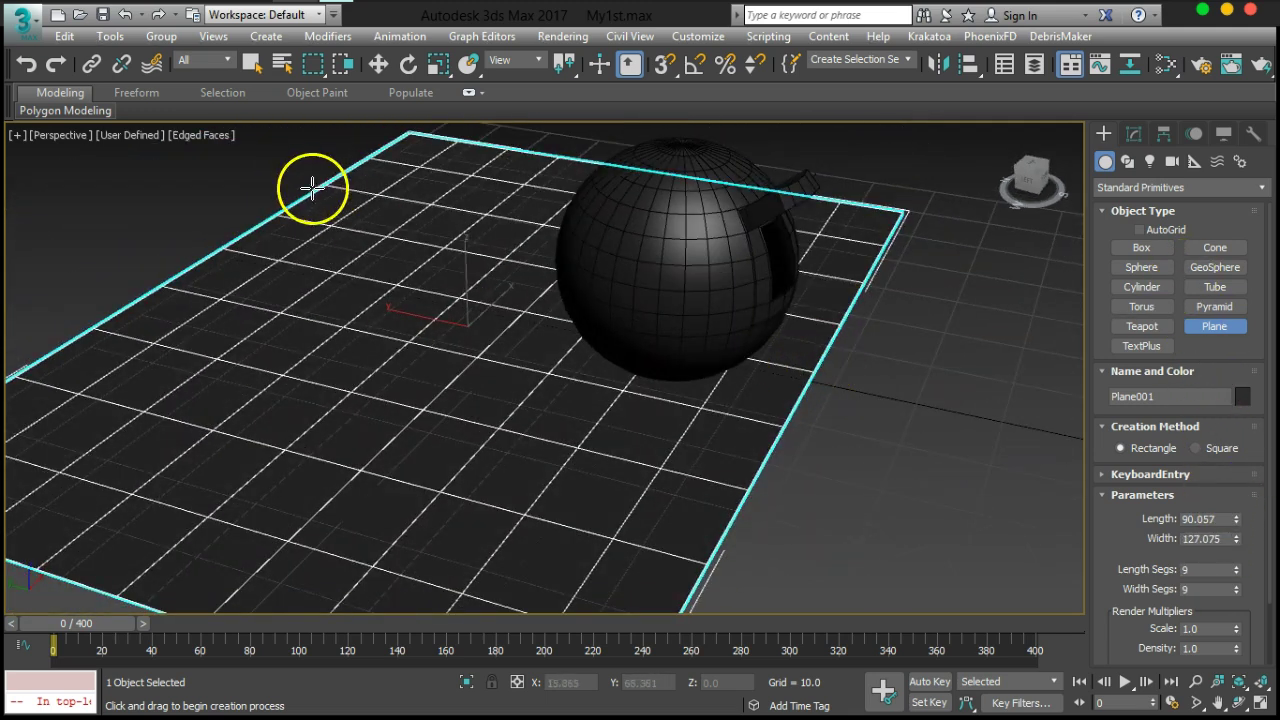
Move the plane along its Y and X axes until it is centred under the sphere
click(378, 63)
drag(406, 316, 601, 354)
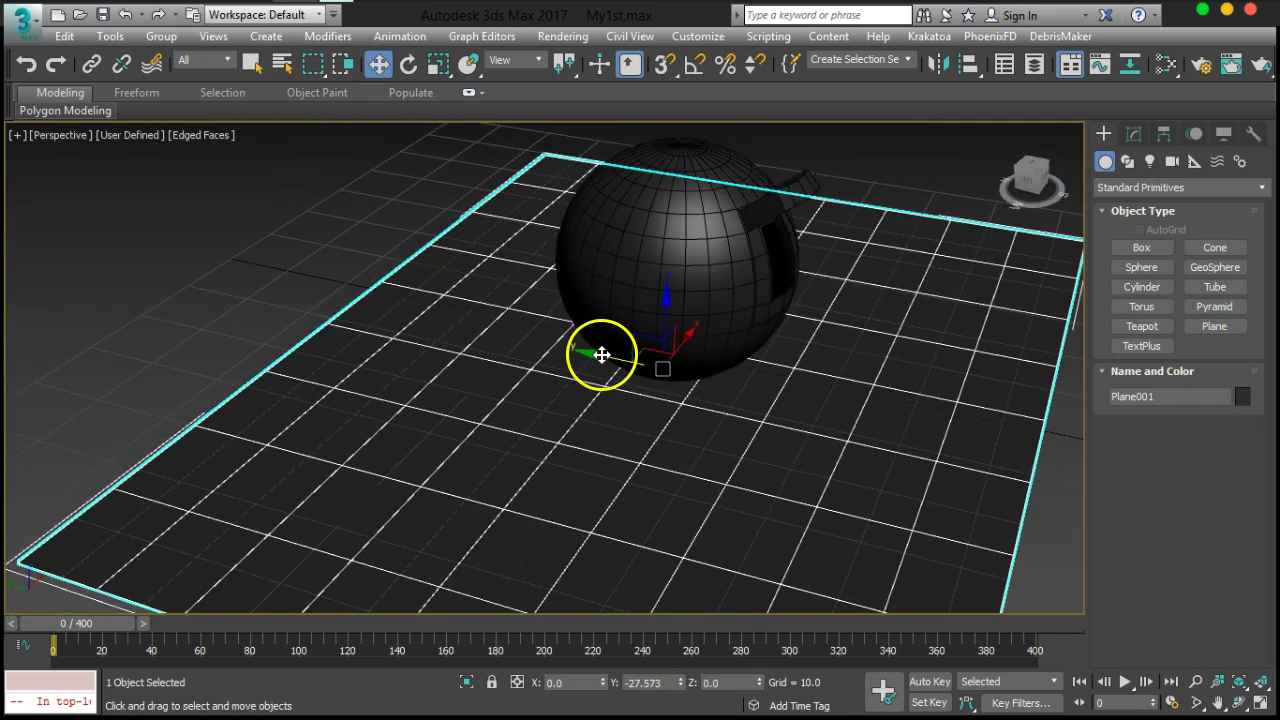
drag(677, 346, 686, 334)
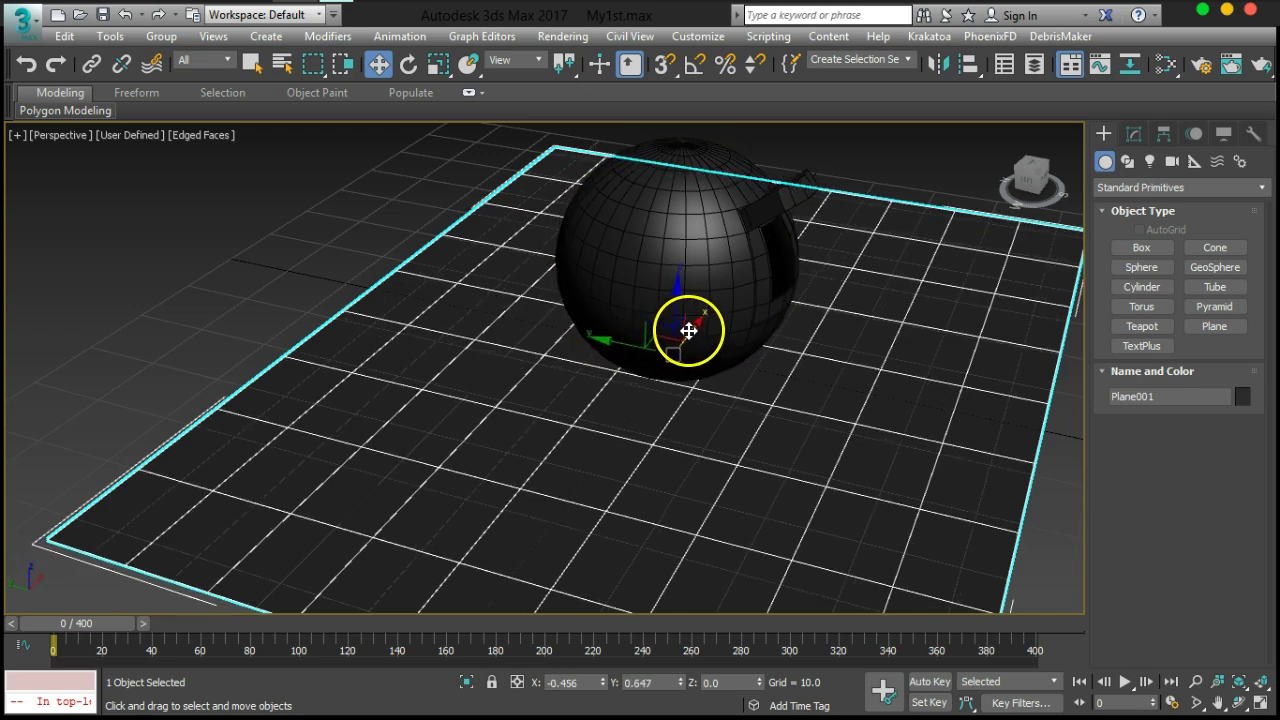
Turn off the edged faces display in the viewport and deselect the plane
mouse_move(623, 366)
alt+middle_down()
mouse_move(580, 329)
mouse_move(631, 366)
mouse_move(619, 390)
mouse_move(531, 391)
mouse_move(540, 368)
mouse_move(803, 486)
alt+middle_up()
key(F4)
alt+click(560, 426)
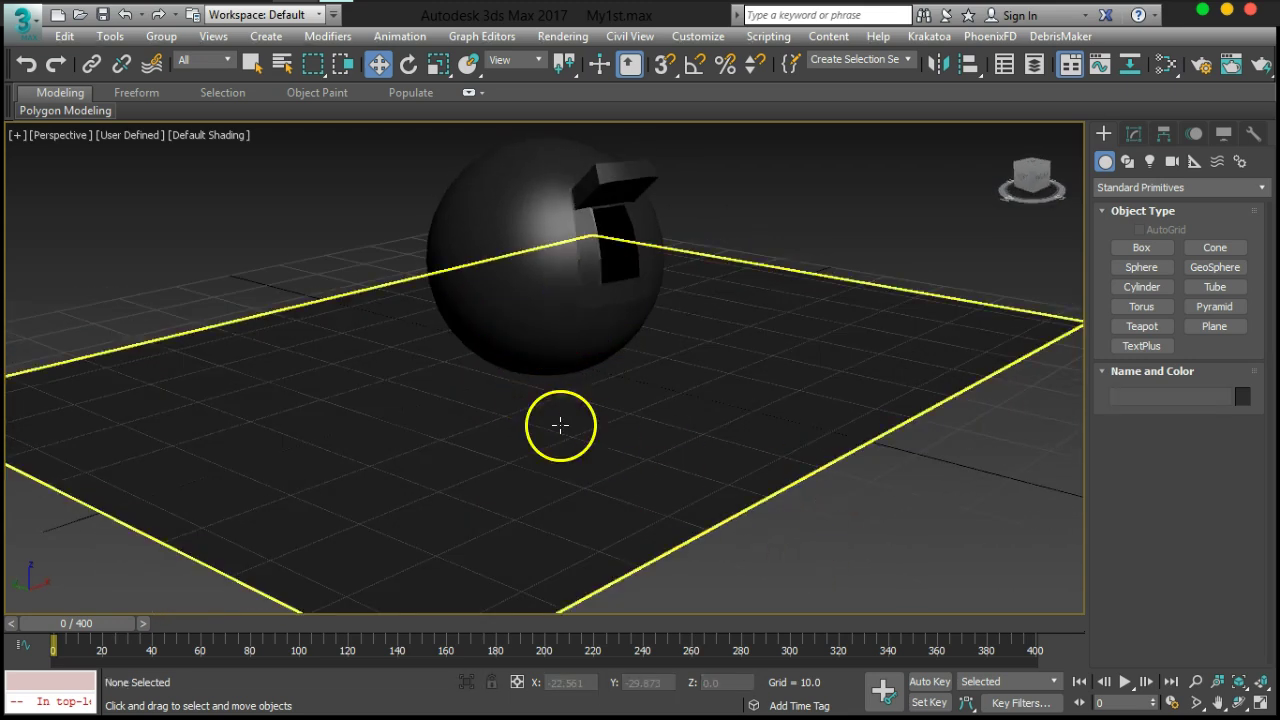
Select the sphere and the plane together, change their object color to light gray and deselect them
scroll(523, 391, up, 6)
alt+middle_drag(580, 402, 577, 180)
click(594, 334)
drag(578, 152, 587, 151)
click(826, 263)
drag(826, 263, 489, 571)
click(1135, 133)
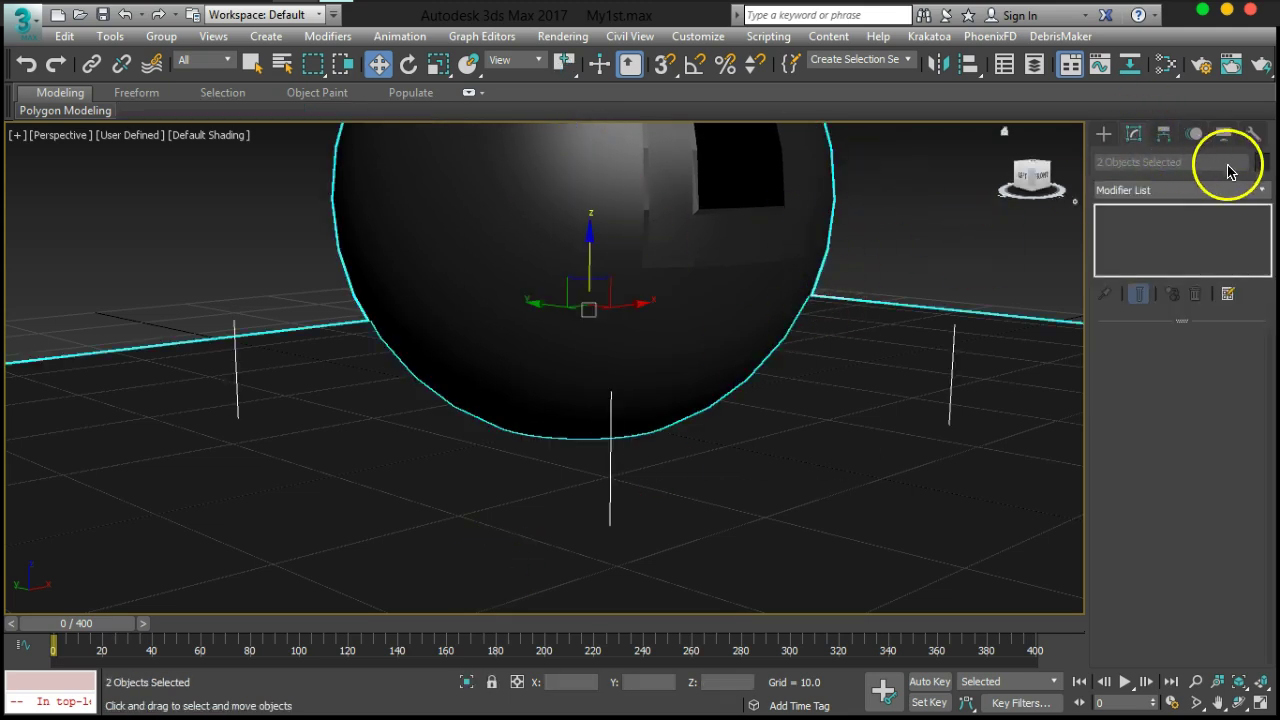
click(1262, 162)
click(694, 411)
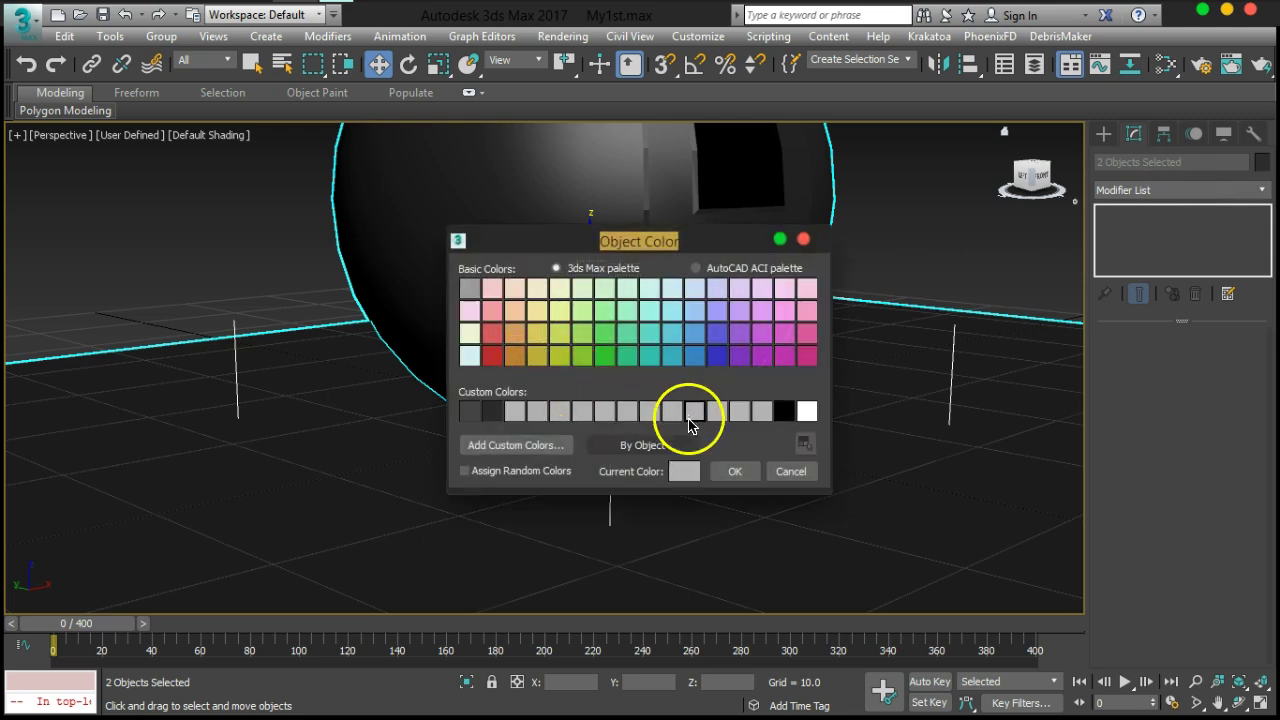
click(733, 473)
click(923, 249)
Select the sphere and raise it slightly along the Z axis to about 14.08
scroll(649, 431, down, 4)
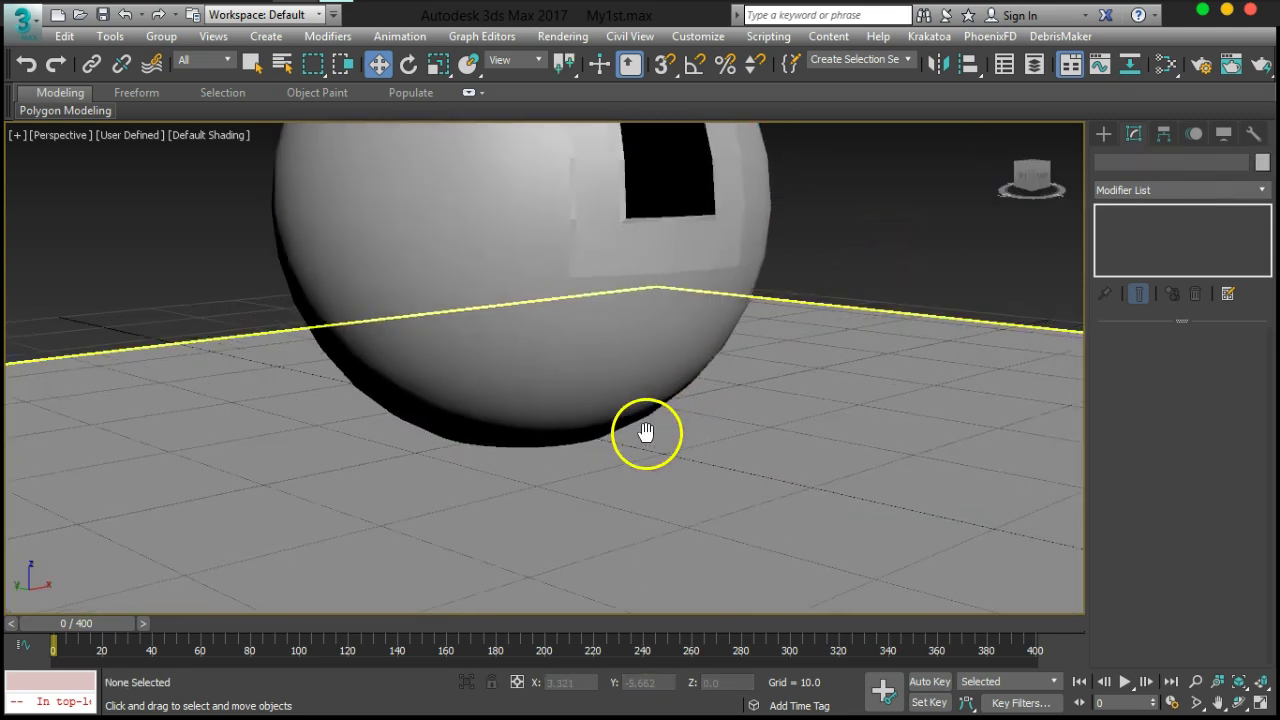
alt+middle_drag(646, 433, 634, 408)
click(597, 380)
scroll(590, 318, up, 3)
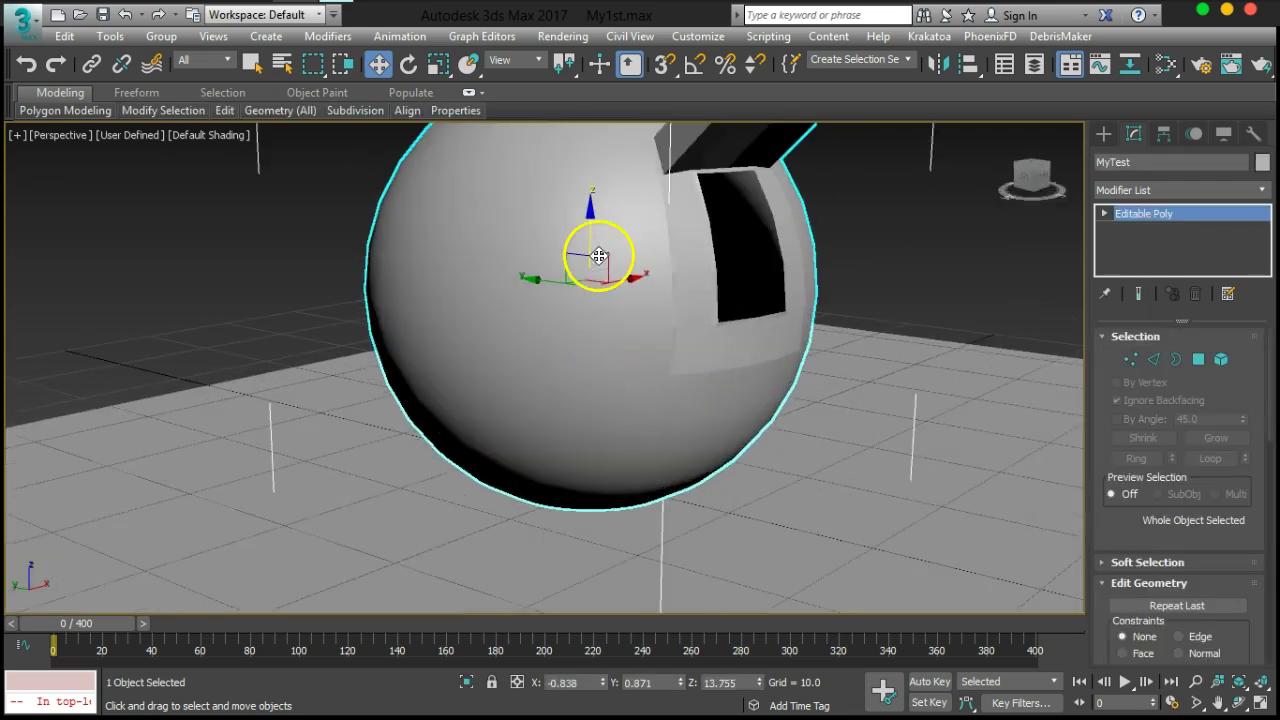
drag(592, 234, 590, 226)
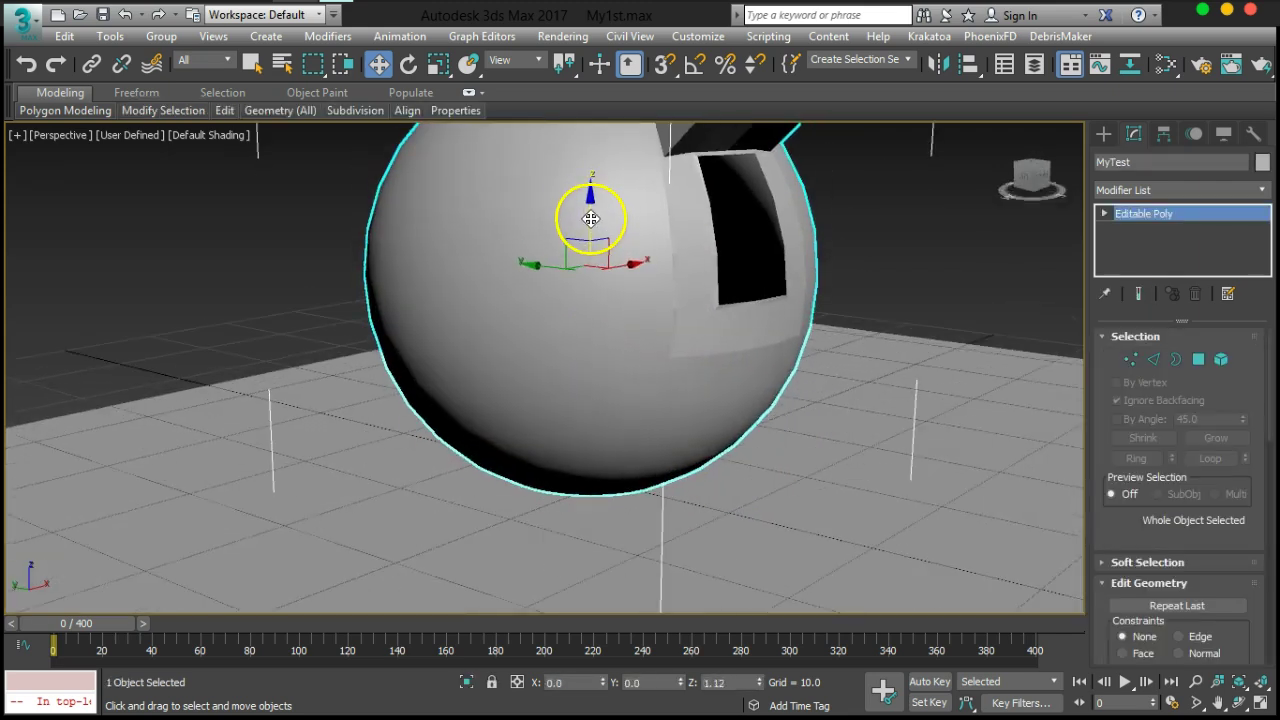
In the viewport's per-view presets, set the ambient occlusion intensity/fade to 1.510 and the radius to 5.0
click(130, 136)
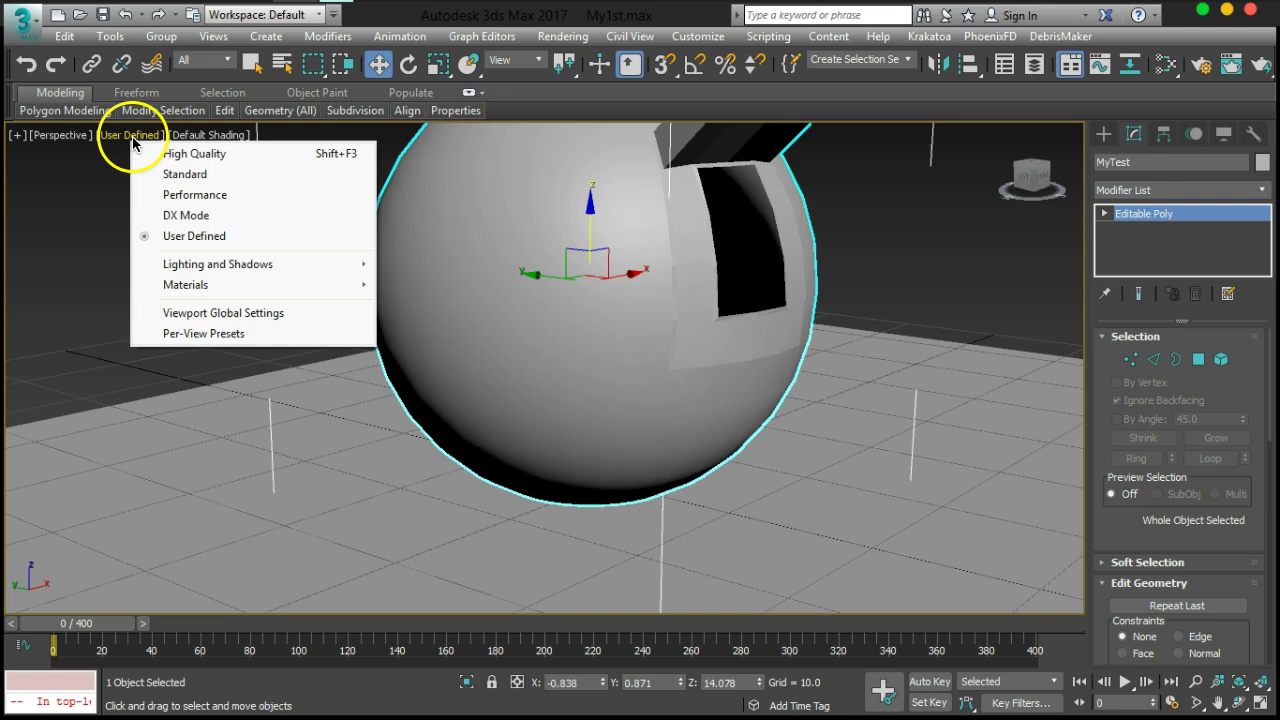
click(240, 335)
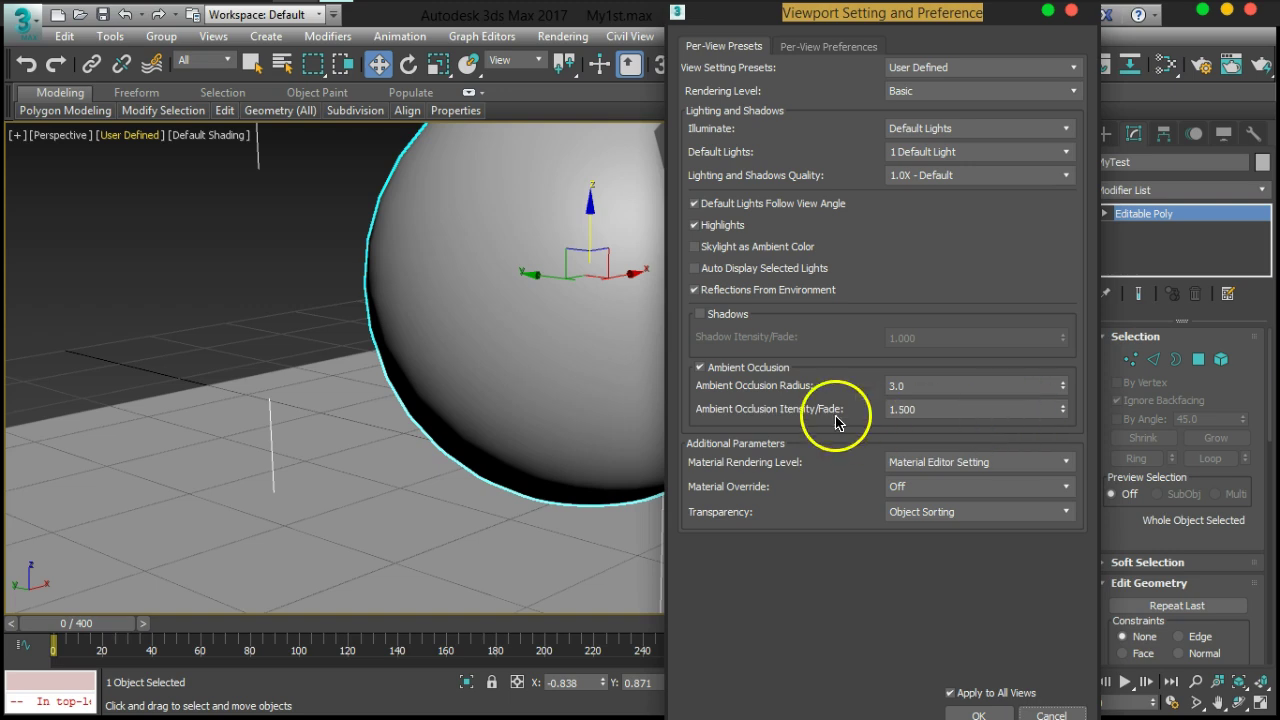
click(1063, 413)
click(1063, 405)
click(1063, 404)
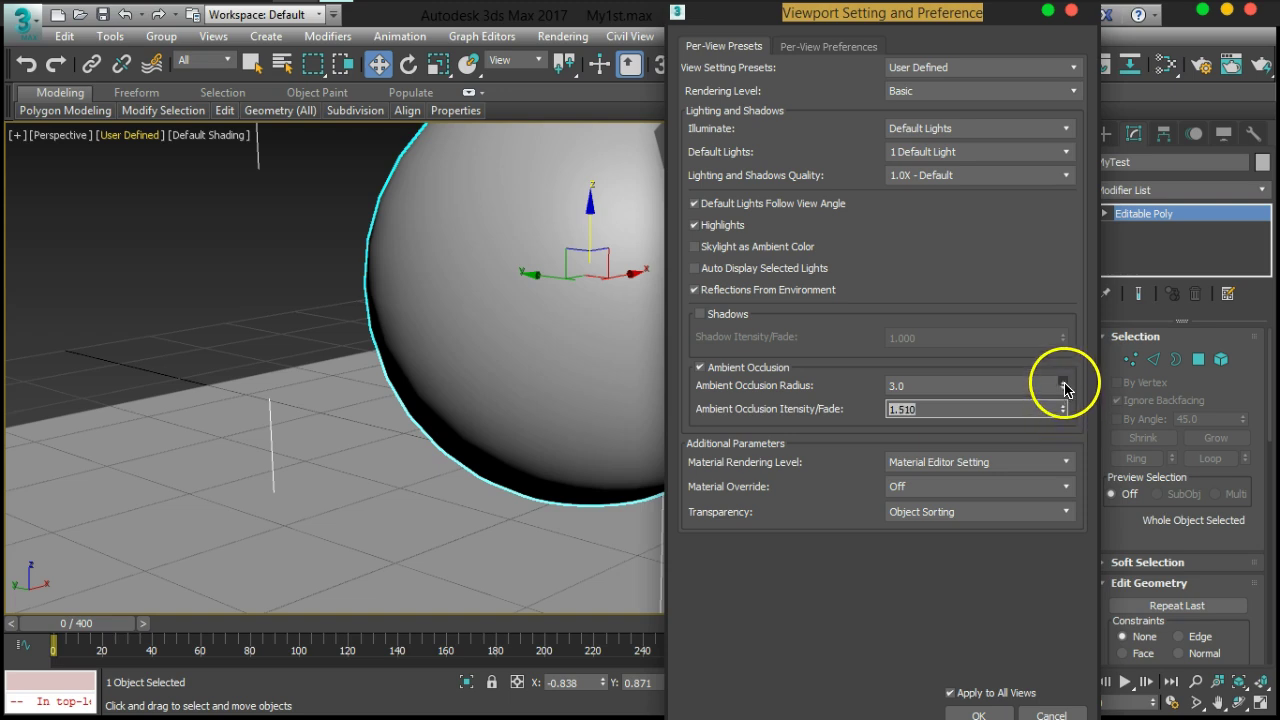
click(1063, 382)
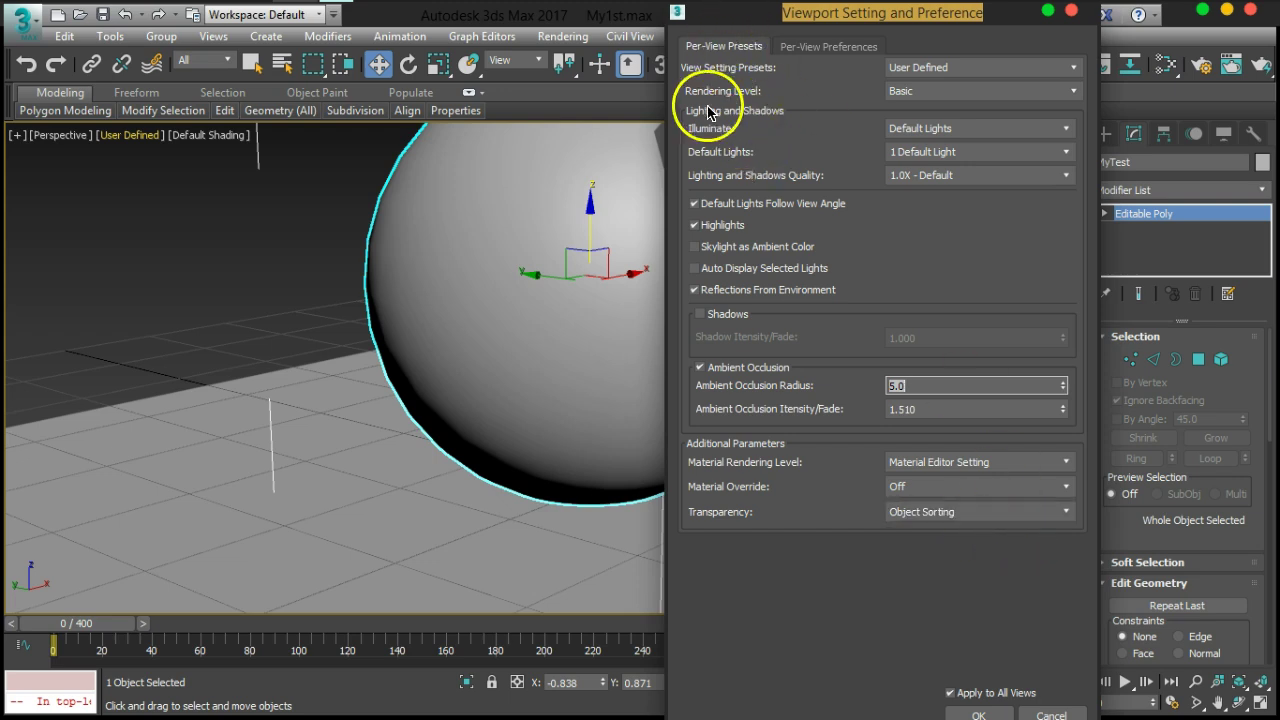
Set the viewport's rendering level to Advanced, apply the settings and deselect the sphere
click(903, 91)
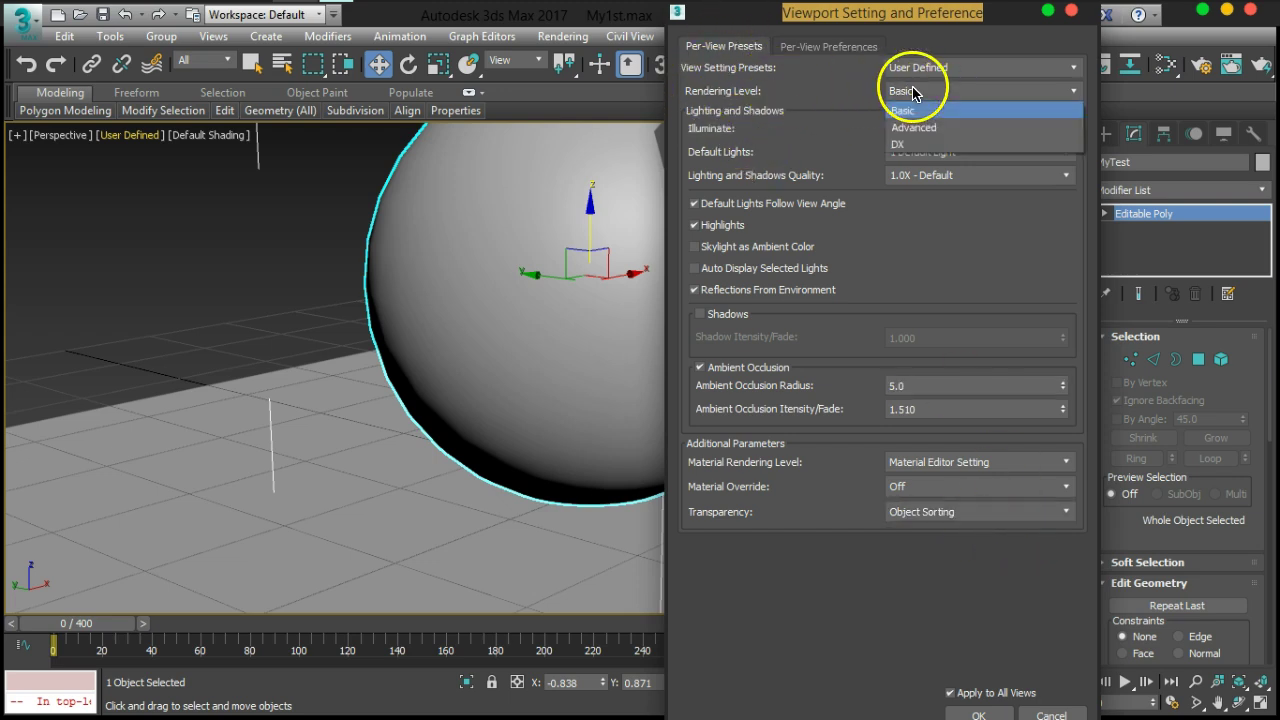
click(916, 127)
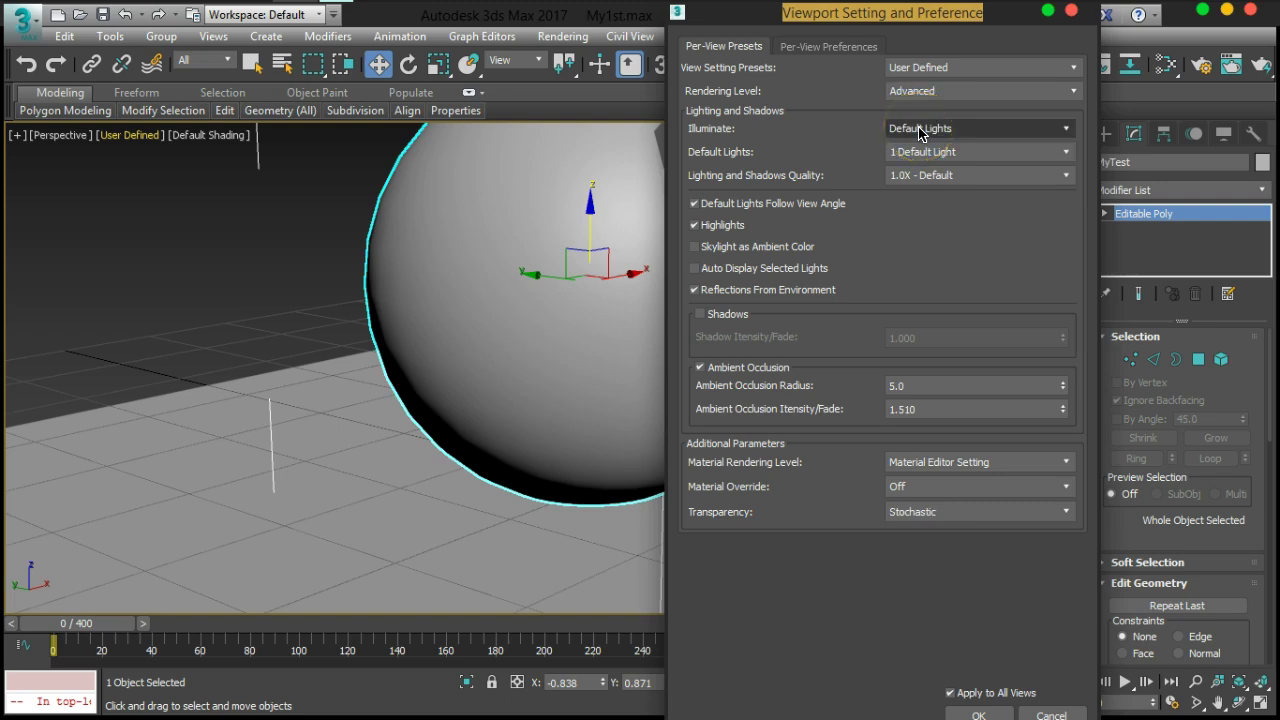
click(976, 713)
mouse_move(759, 502)
alt+middle_down()
mouse_move(757, 480)
mouse_move(776, 491)
alt+middle_up()
click(734, 451)
alt+middle_drag(734, 451, 749, 343)
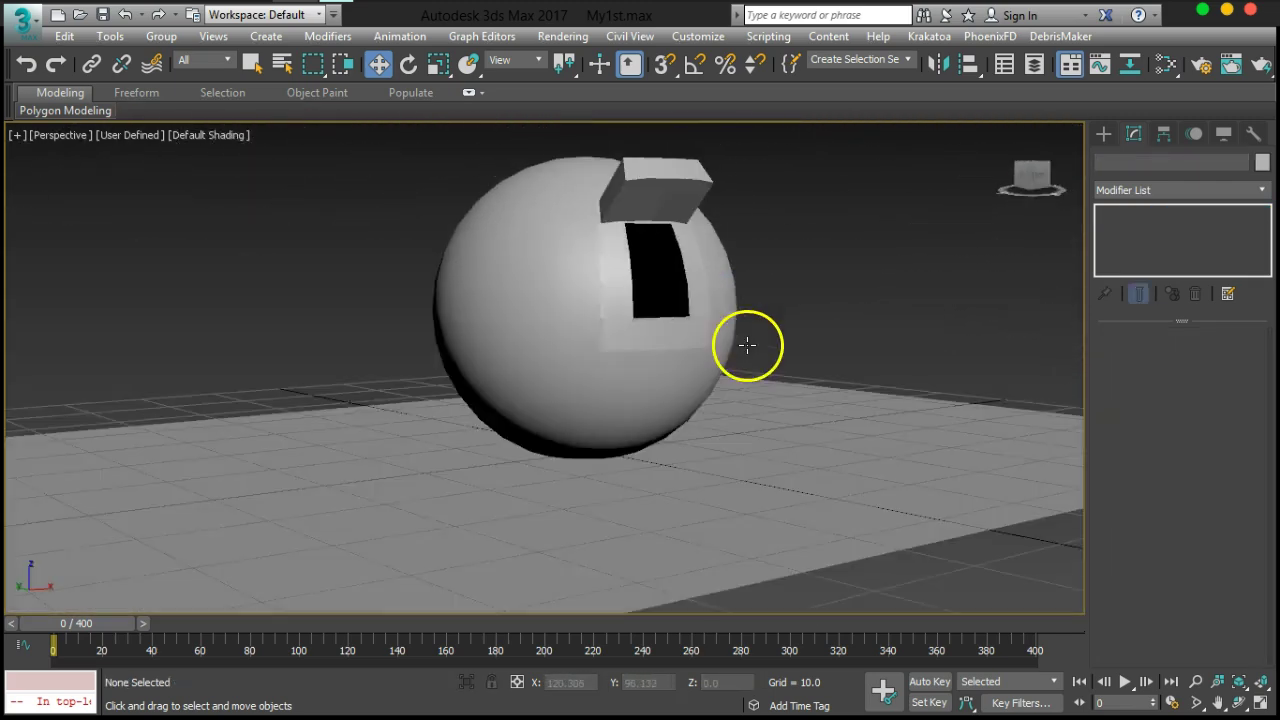
Select the sphere and plane together, change their object color to the dark gray custom color and deselect them
drag(822, 210, 482, 622)
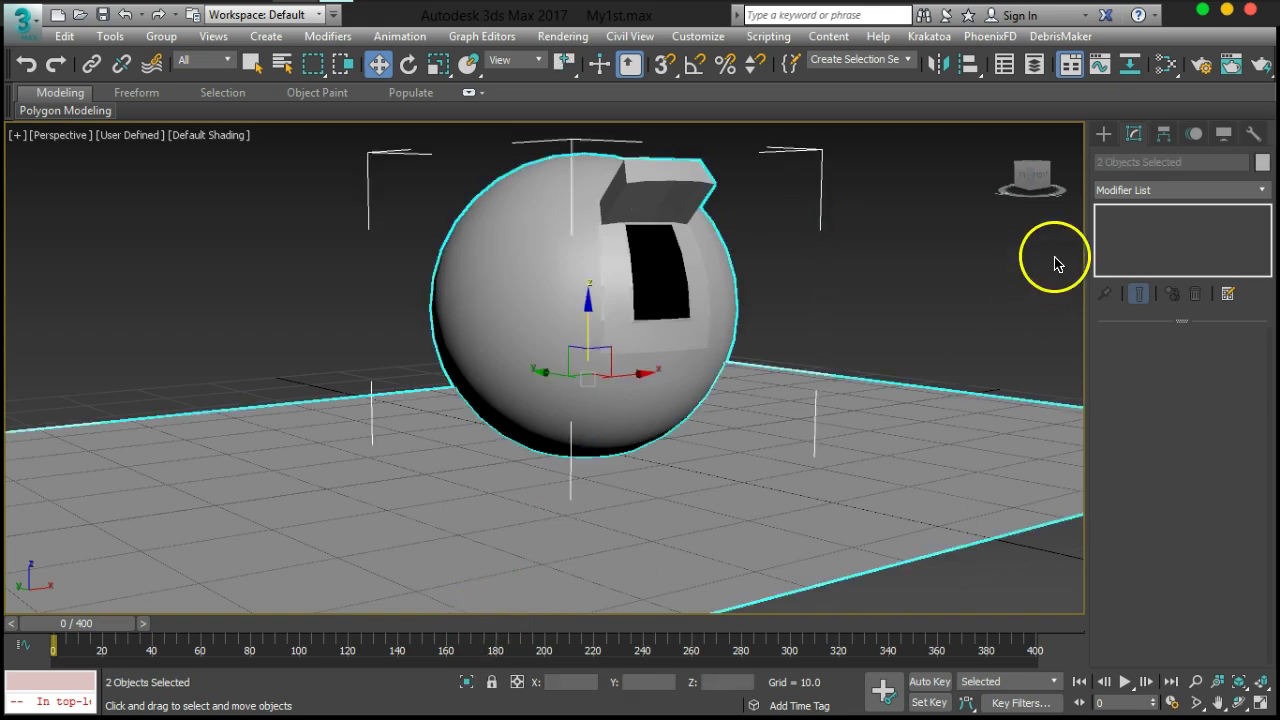
click(1262, 163)
click(492, 411)
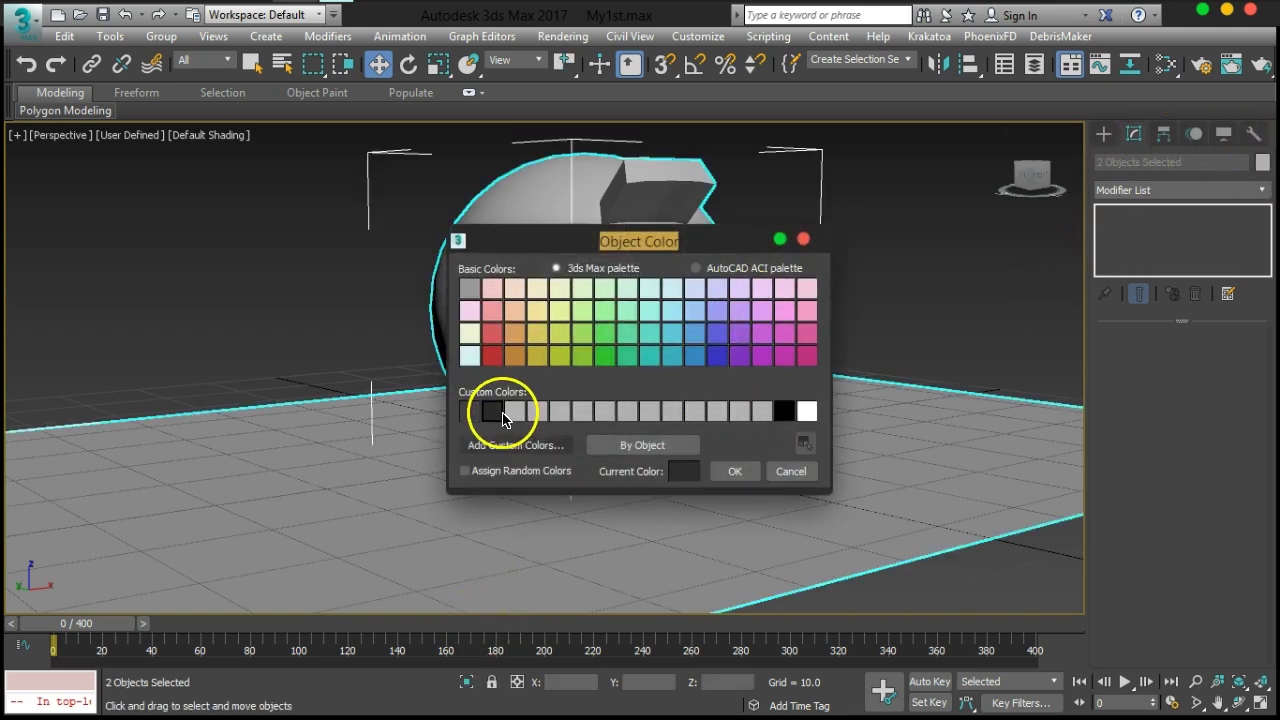
click(734, 471)
click(165, 198)
Switch the viewport between the Standard and Performance quality presets and leave it on Standard
click(135, 134)
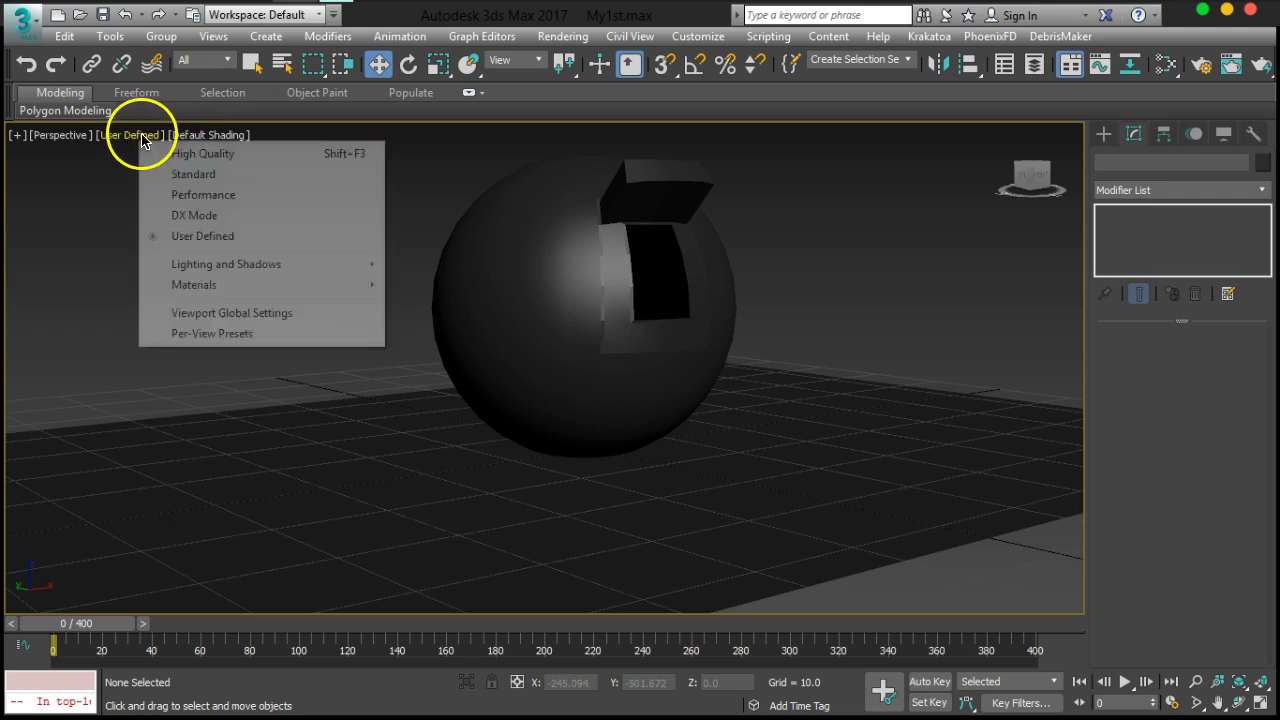
click(186, 178)
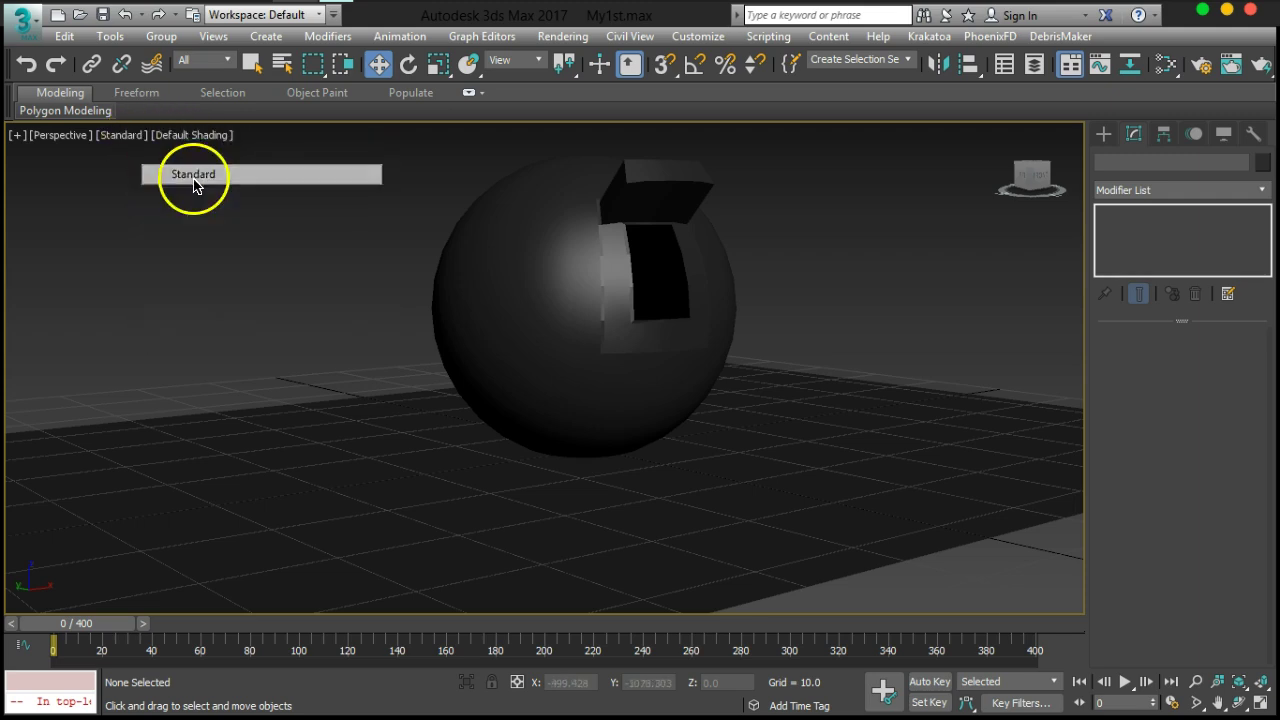
click(133, 136)
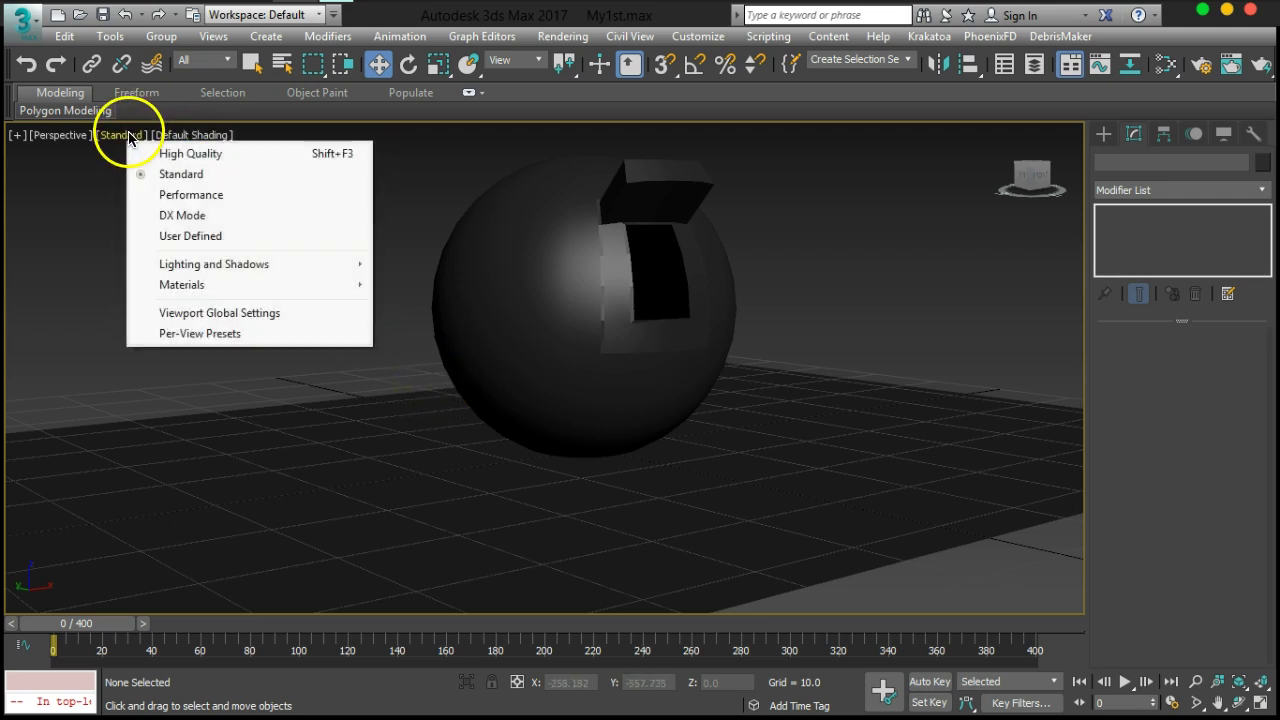
click(190, 194)
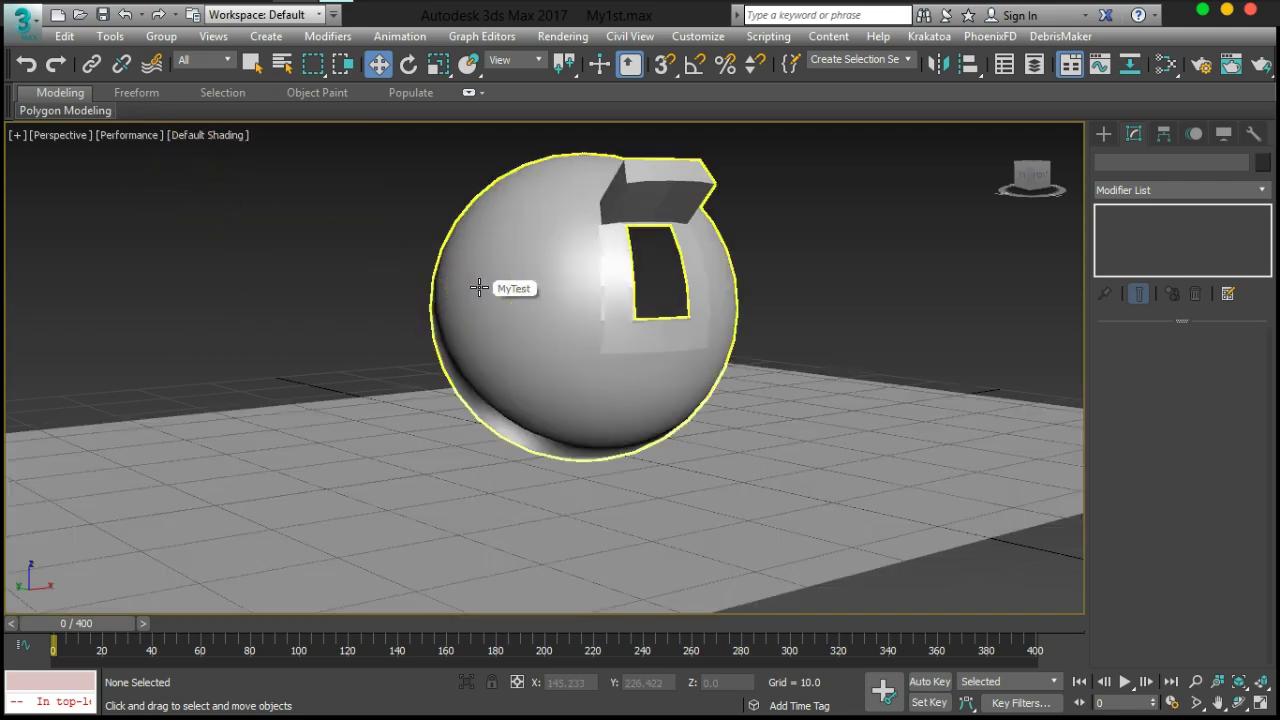
click(130, 135)
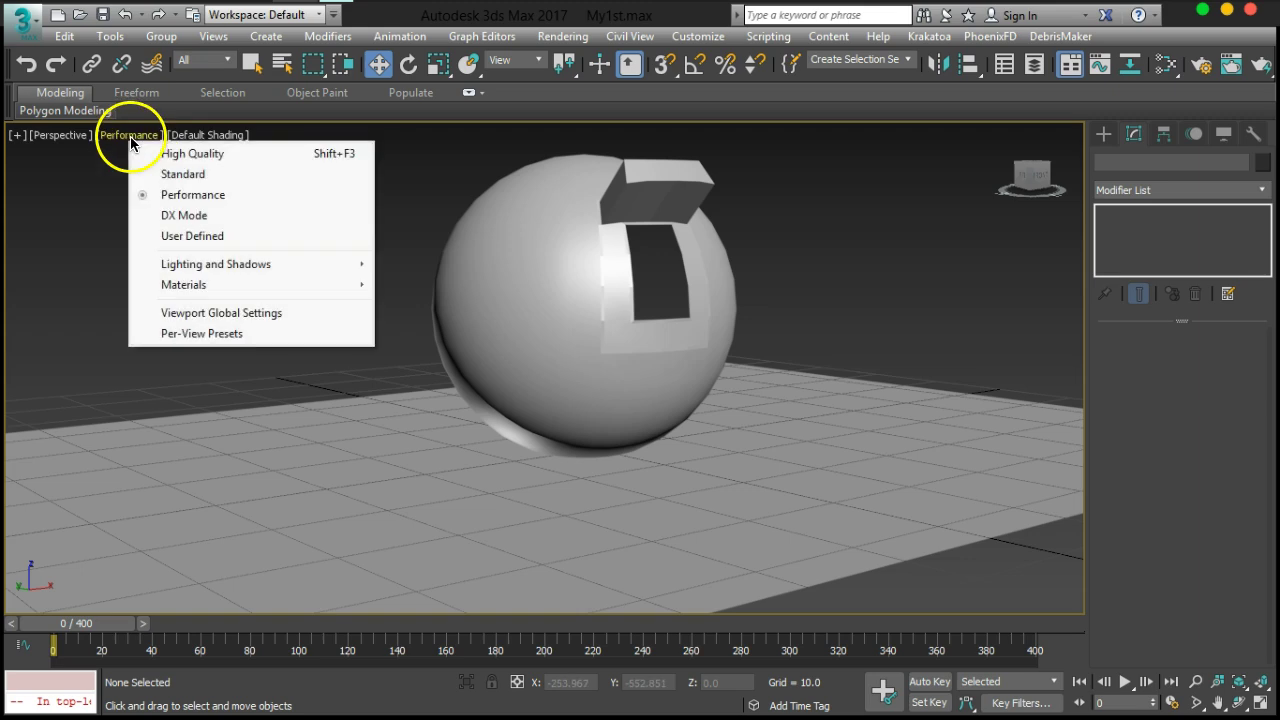
click(198, 178)
Select the sphere and turn on the edged faces display in the viewport
mouse_move(566, 294)
alt+middle_down()
mouse_move(609, 334)
mouse_move(580, 269)
mouse_move(569, 314)
mouse_move(603, 331)
mouse_move(597, 306)
mouse_move(620, 351)
alt+middle_up()
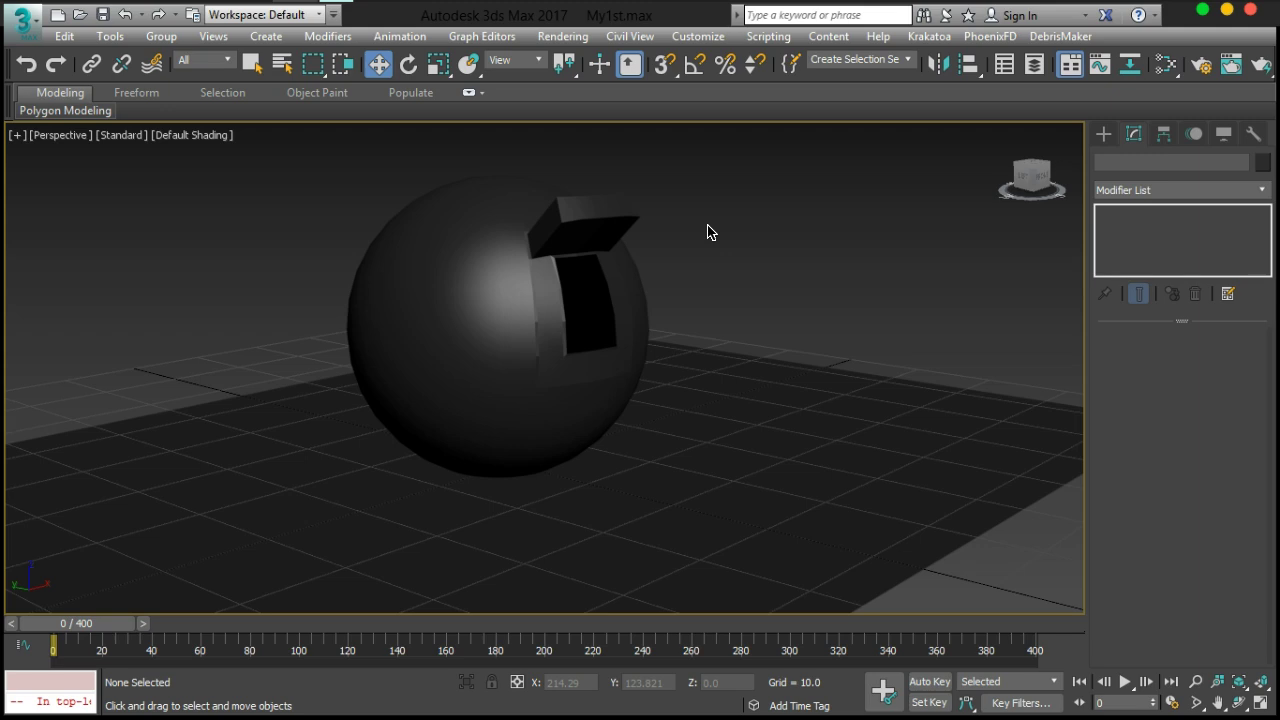
alt+middle_drag(707, 232, 669, 326)
scroll(701, 313, down, 5)
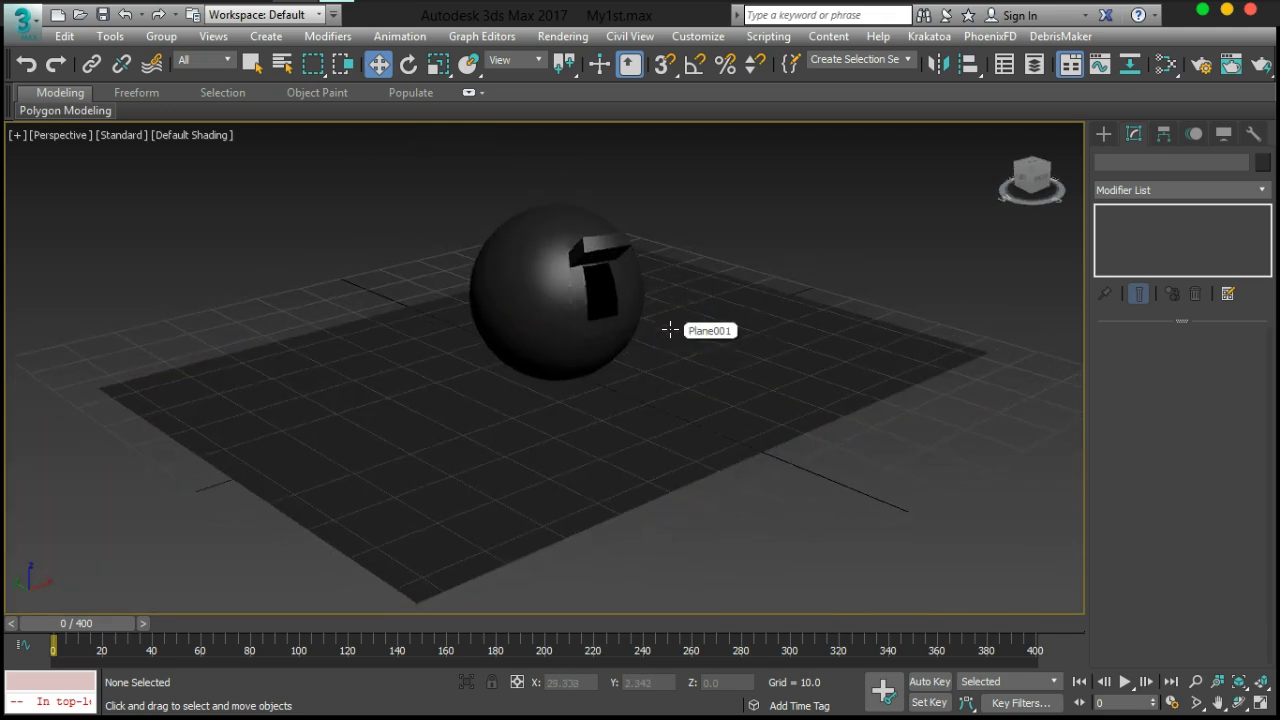
click(669, 330)
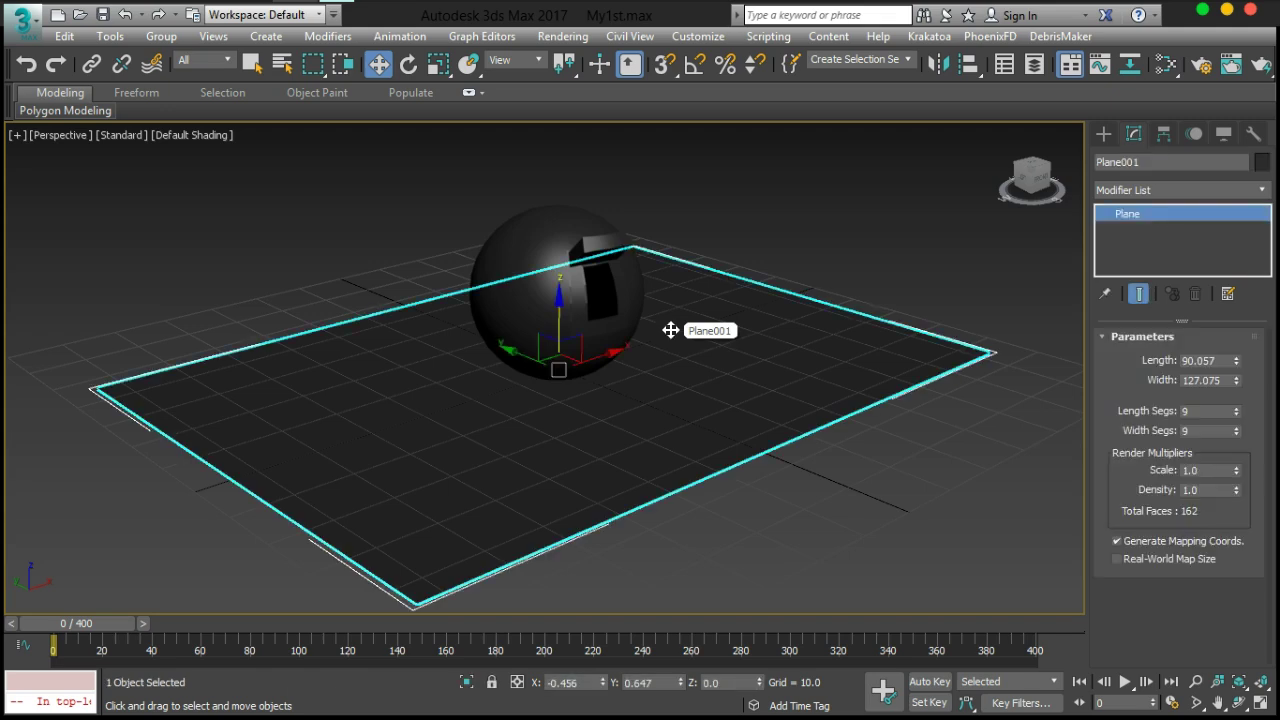
click(575, 305)
key(F4)
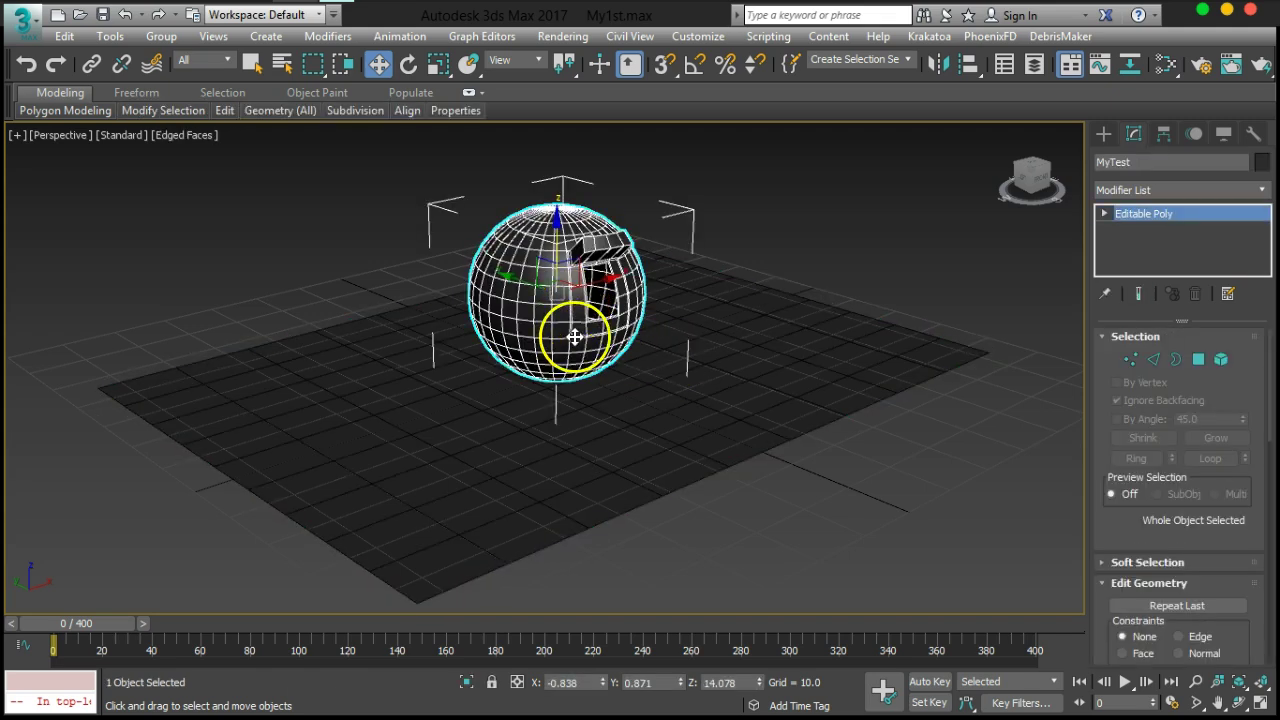
Examine the sphere's edge mesh up close and from different angles and deselect it
key(z)
scroll(543, 319, up, 3)
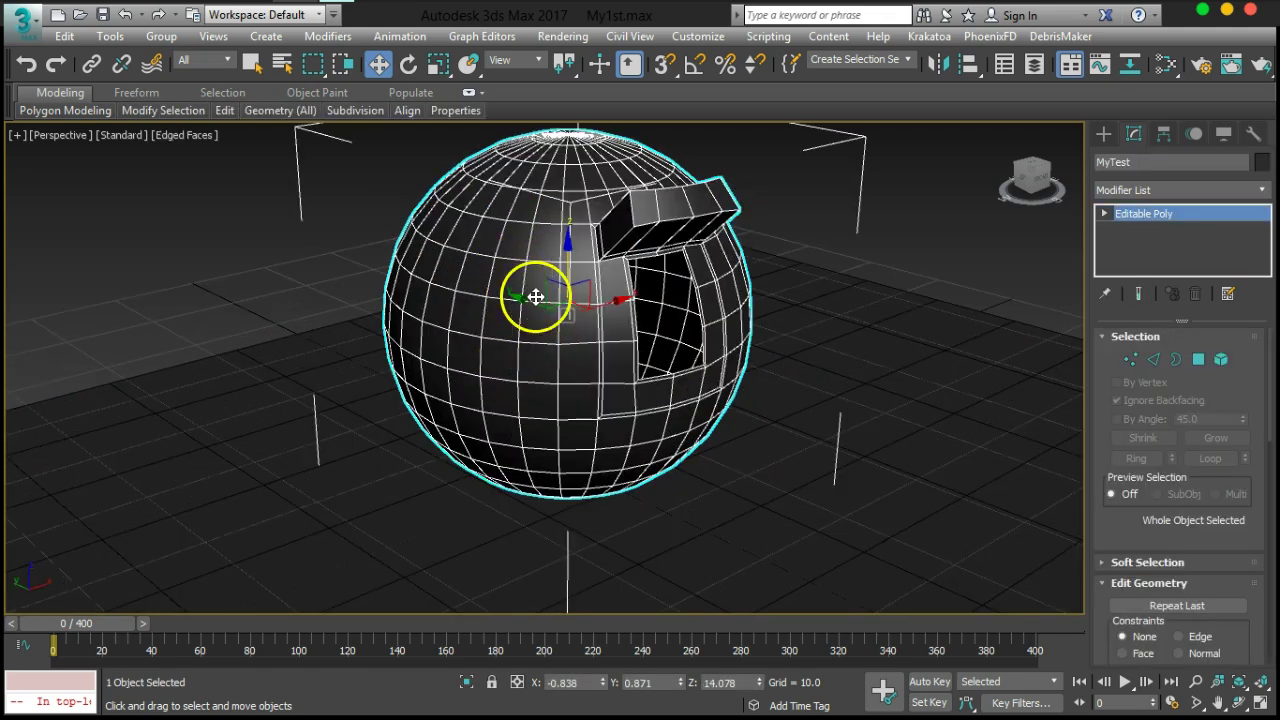
middle_drag(600, 366, 573, 312)
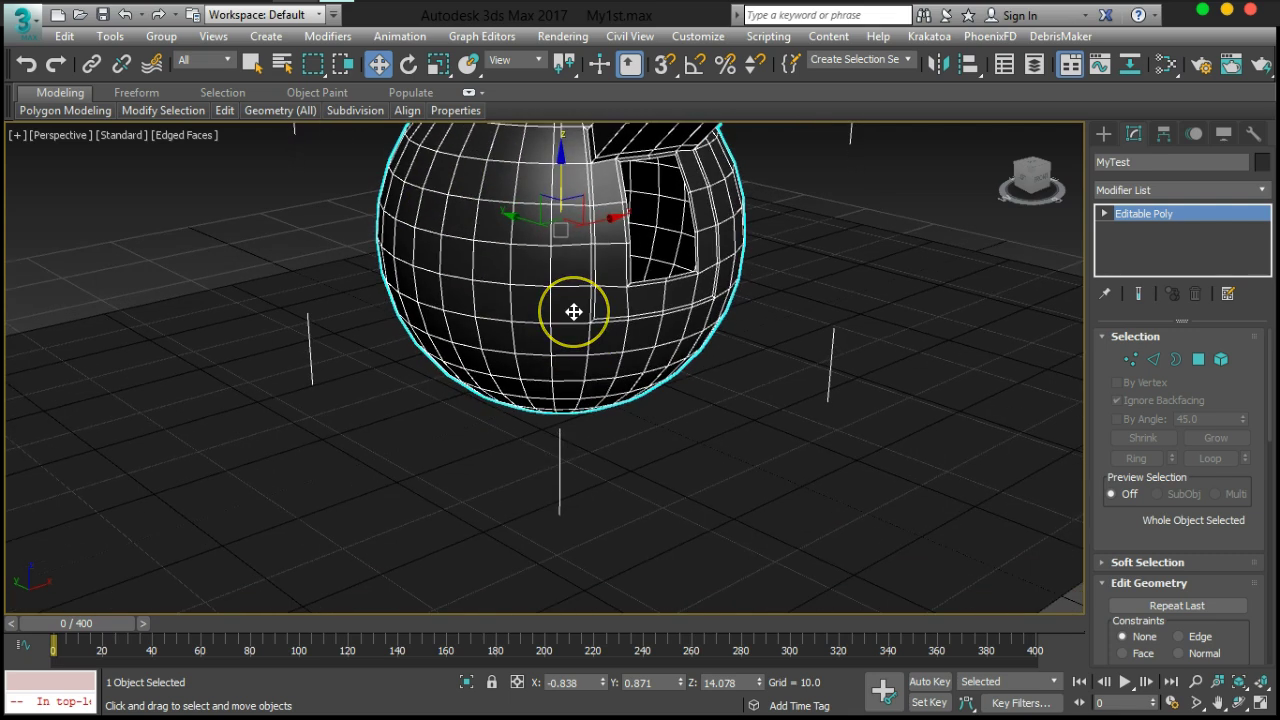
alt+middle_drag(534, 237, 511, 346)
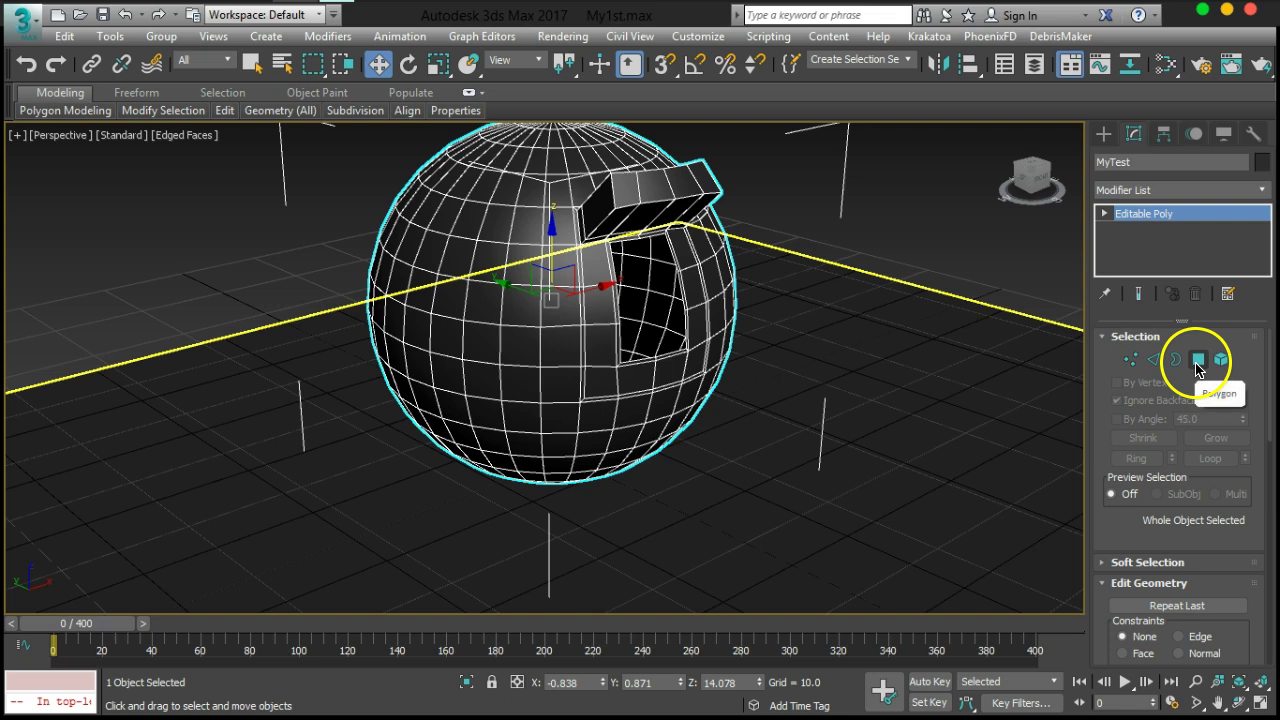
middle_drag(543, 371, 533, 318)
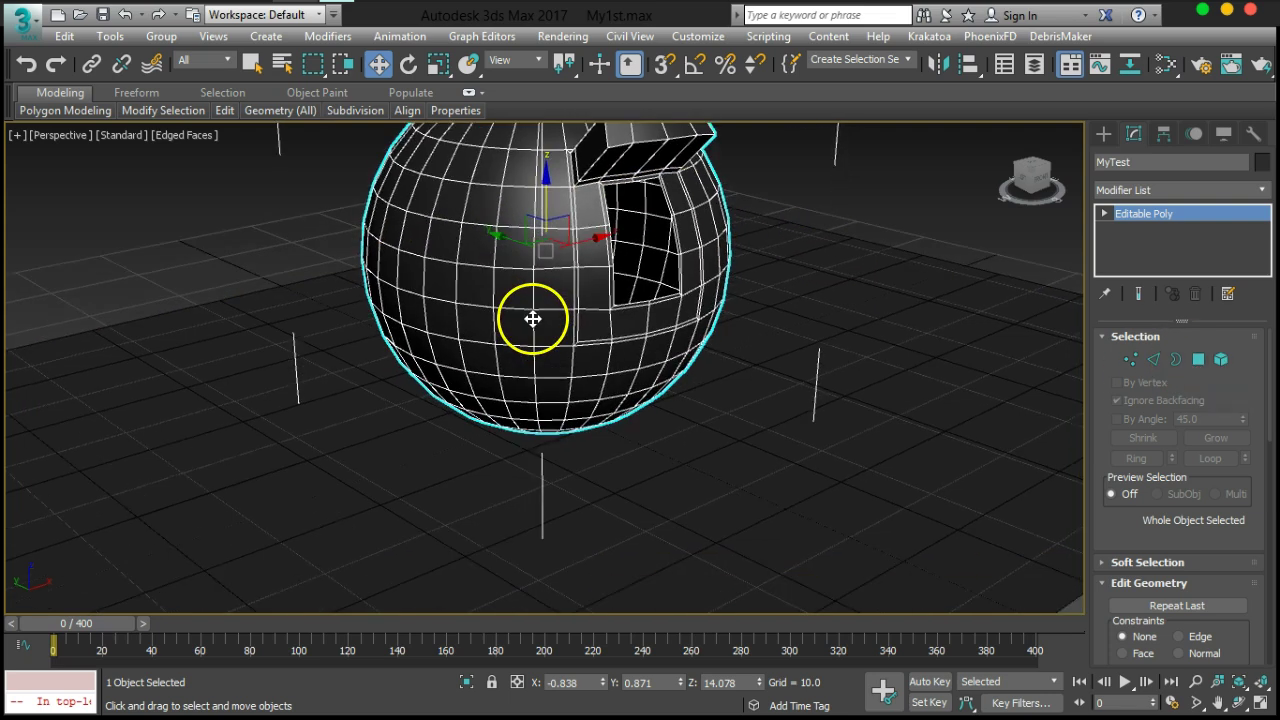
scroll(643, 363, down, 5)
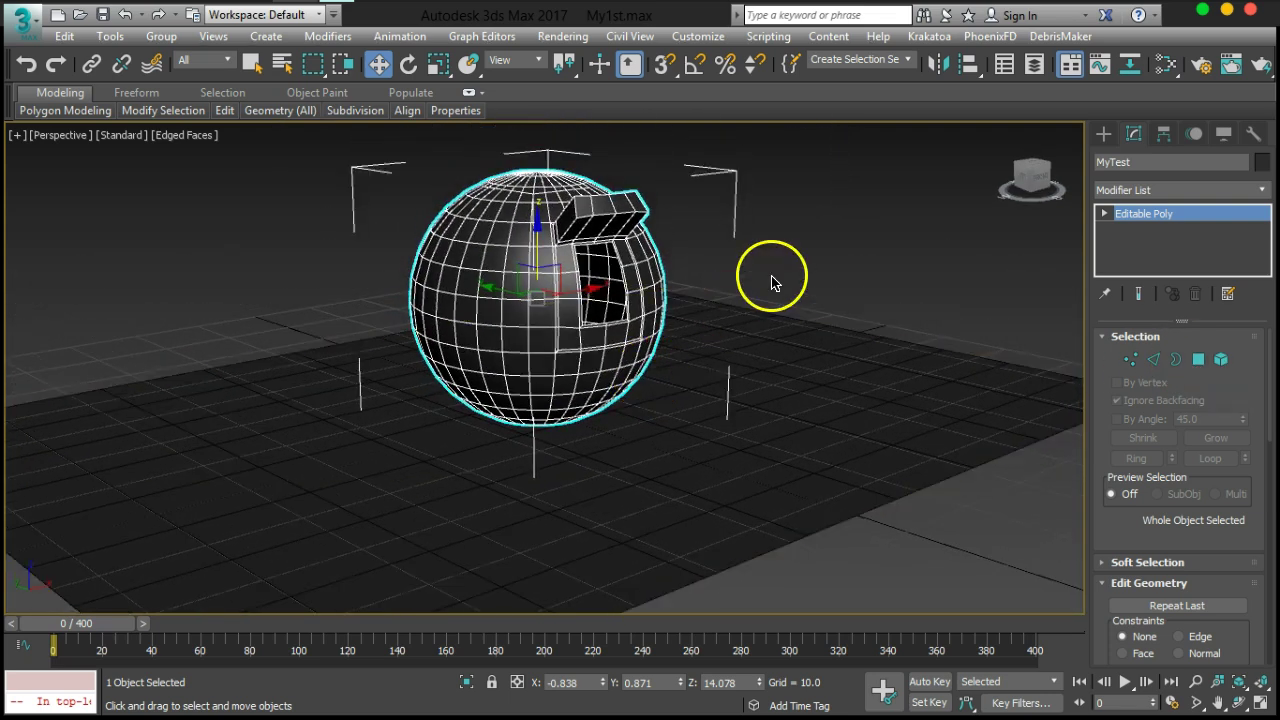
click(771, 283)
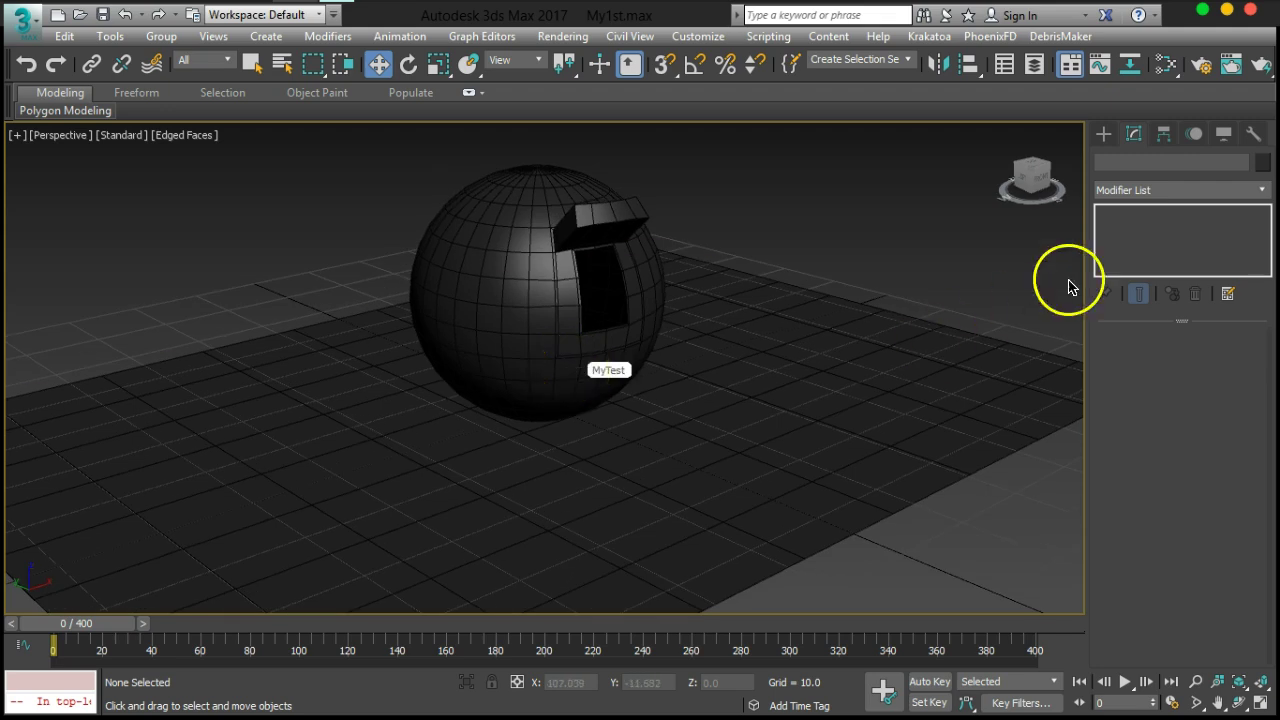
Show the spline shape types available for creation
click(1103, 133)
click(1127, 161)
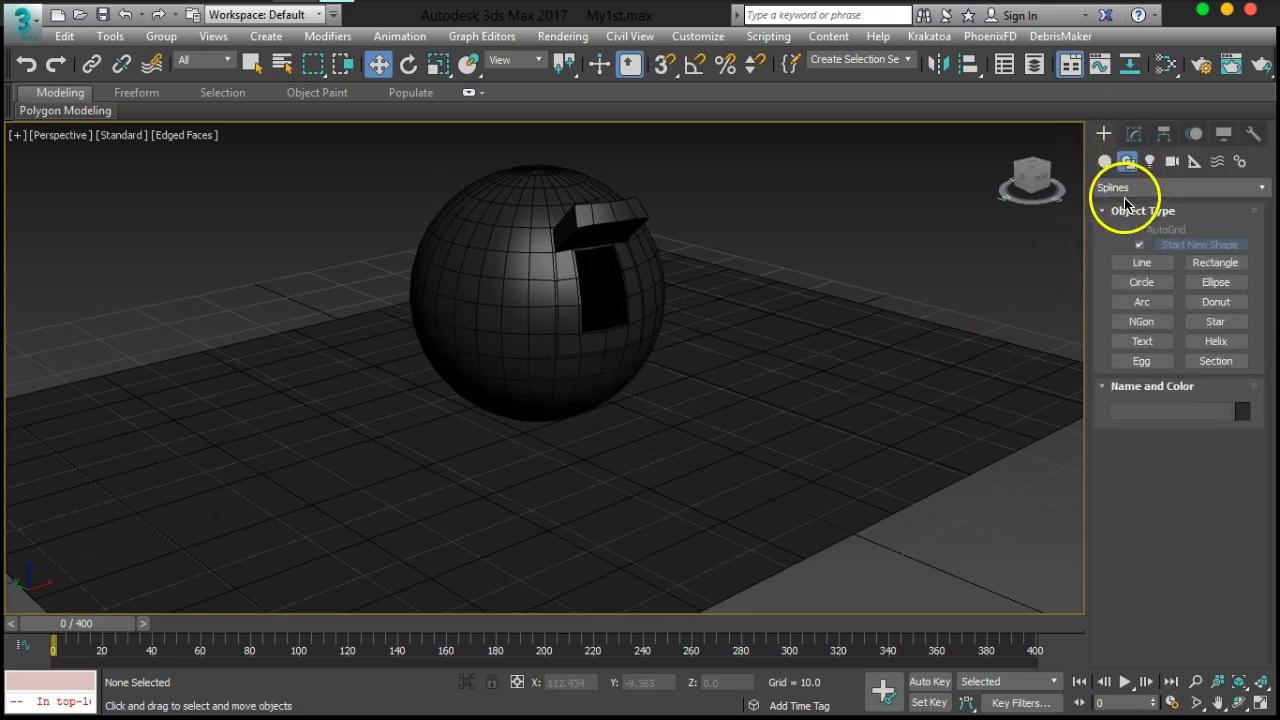
middle_drag(690, 260, 811, 451)
scroll(678, 283, down, 5)
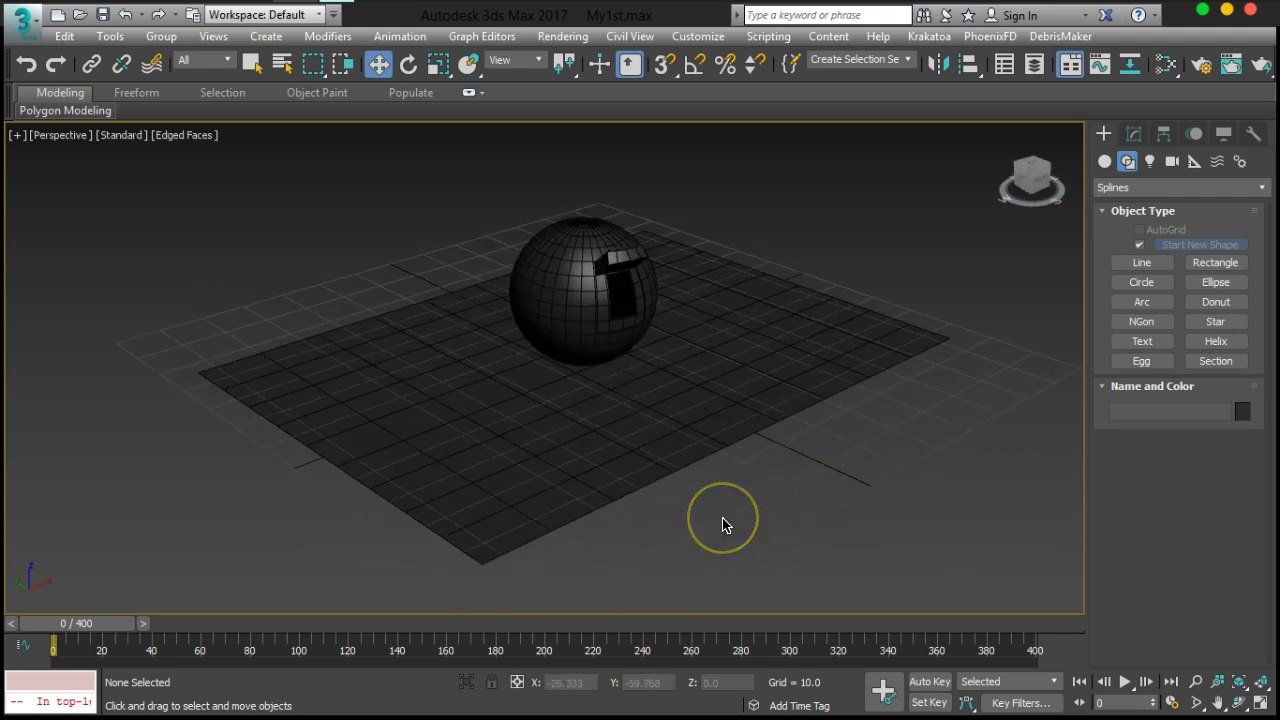
Hide the viewport's home grid and show it again
key(g)
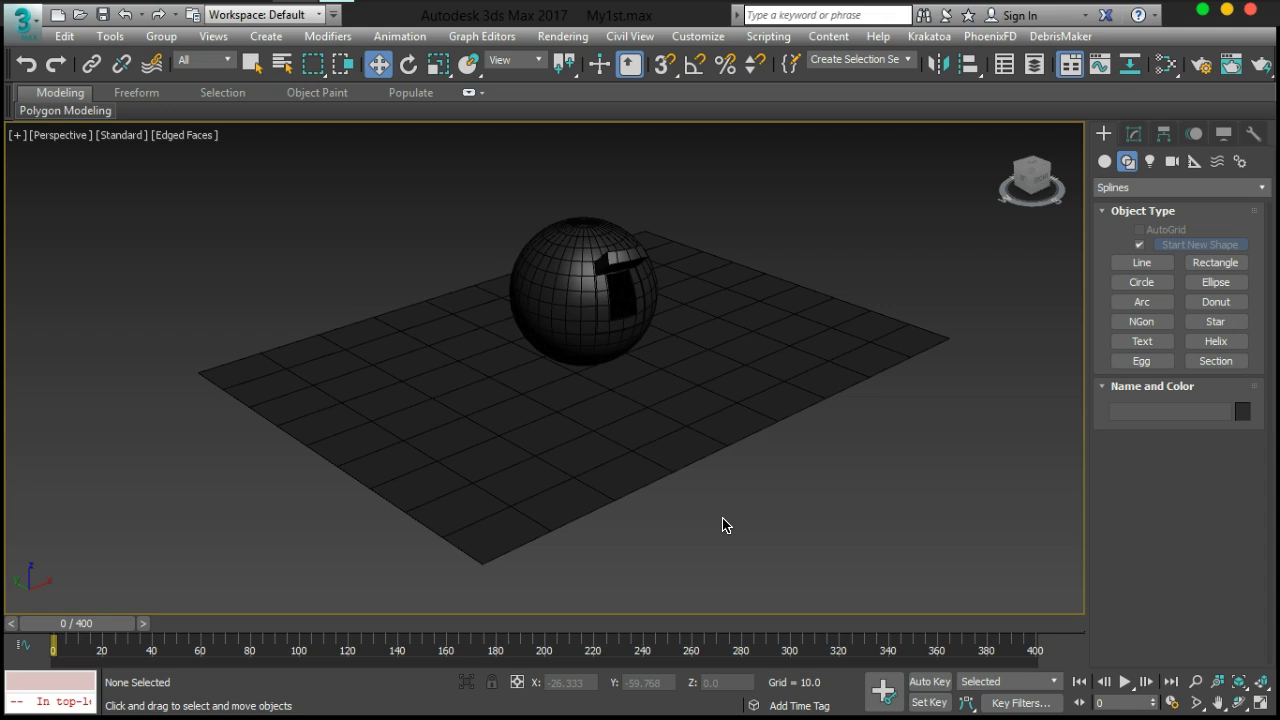
key(g)
middle_drag(738, 512, 733, 485)
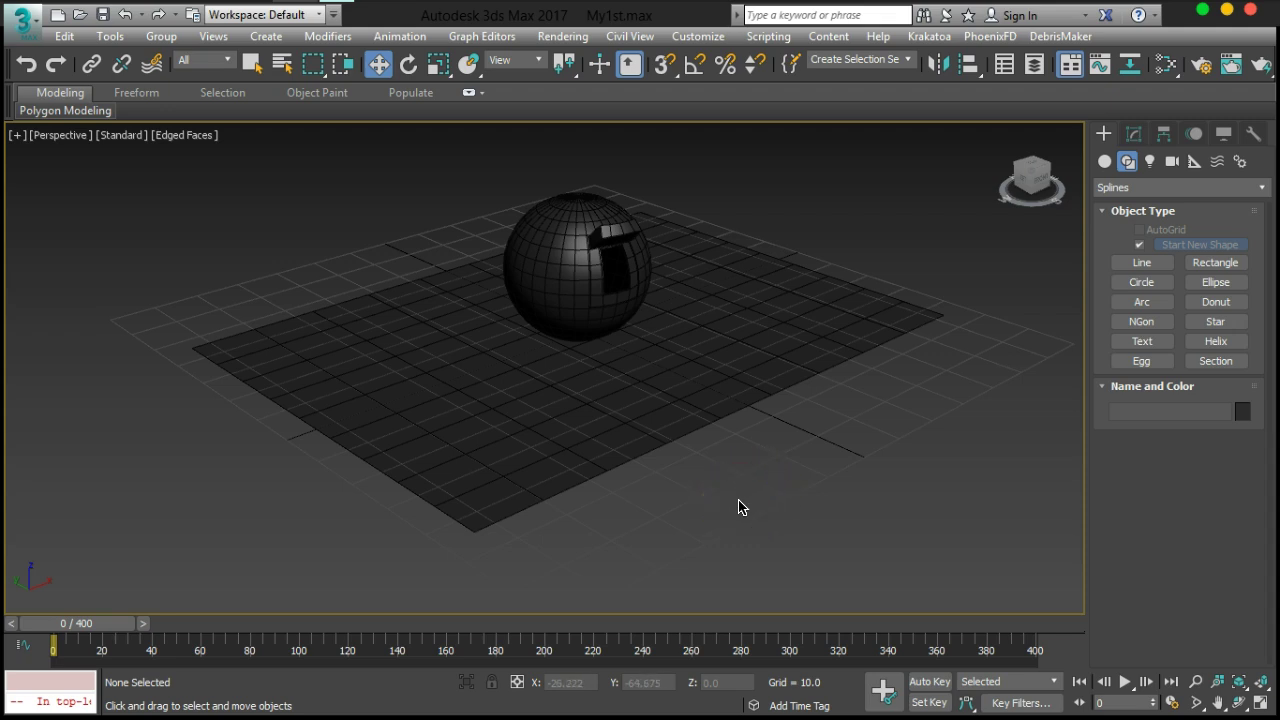
middle_drag(733, 445, 703, 457)
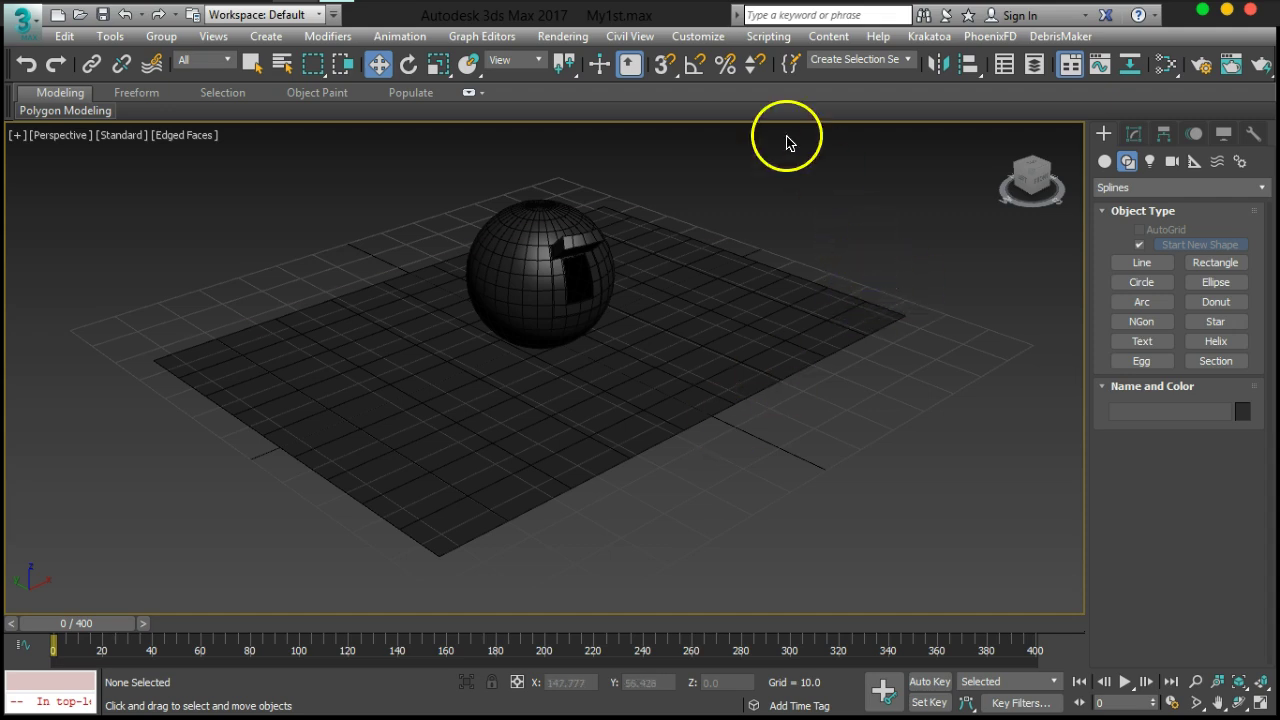
Open the units setup, try the Metric display scale in centimeters and return it to Generic Units
click(700, 36)
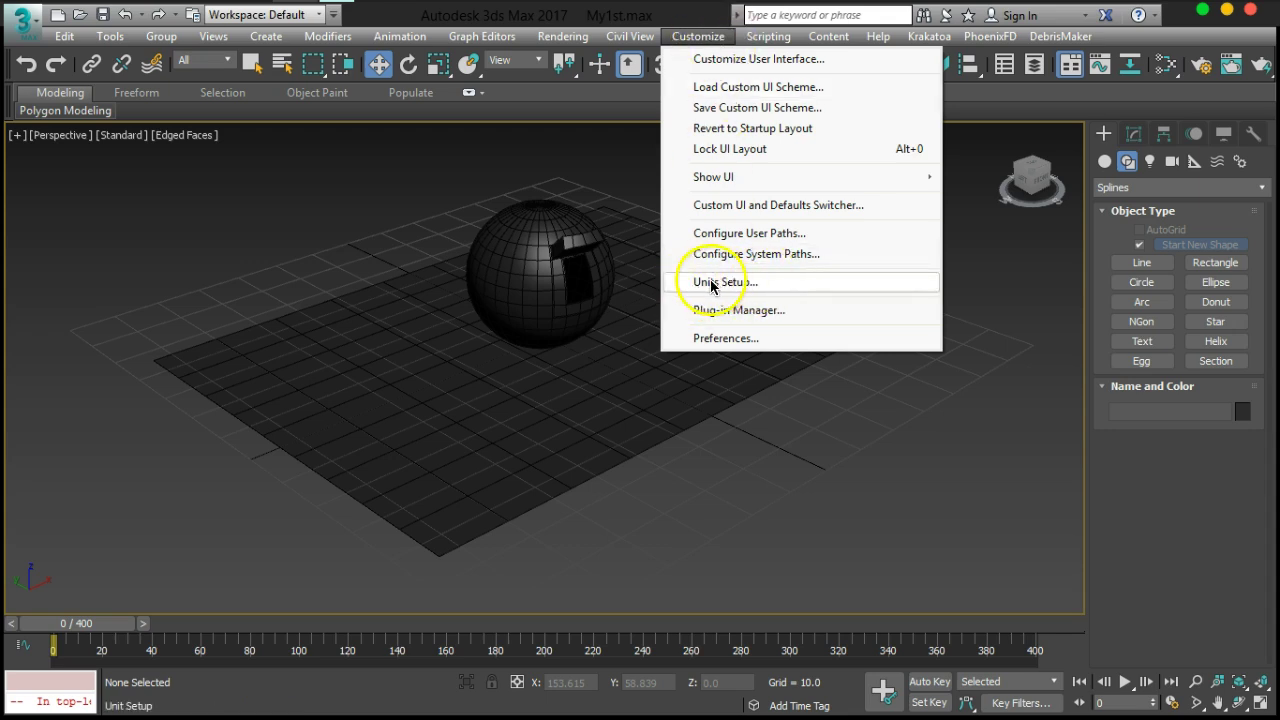
click(768, 283)
drag(640, 186, 881, 63)
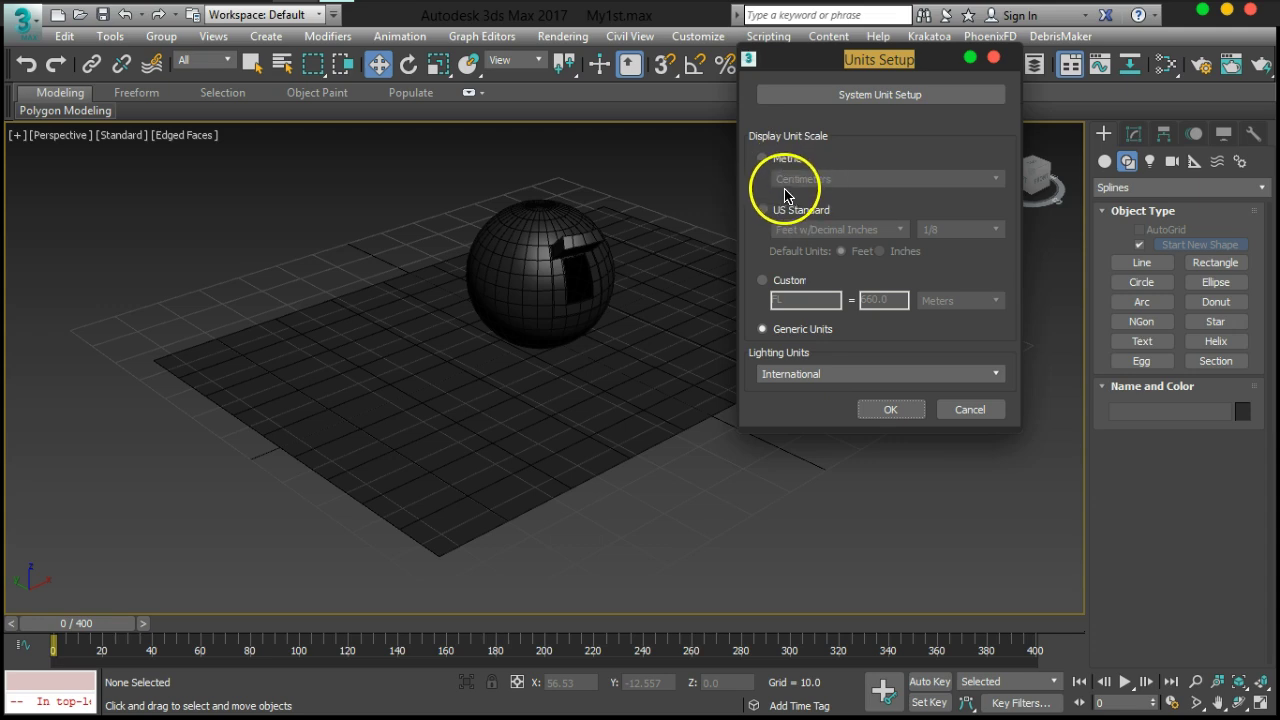
click(771, 163)
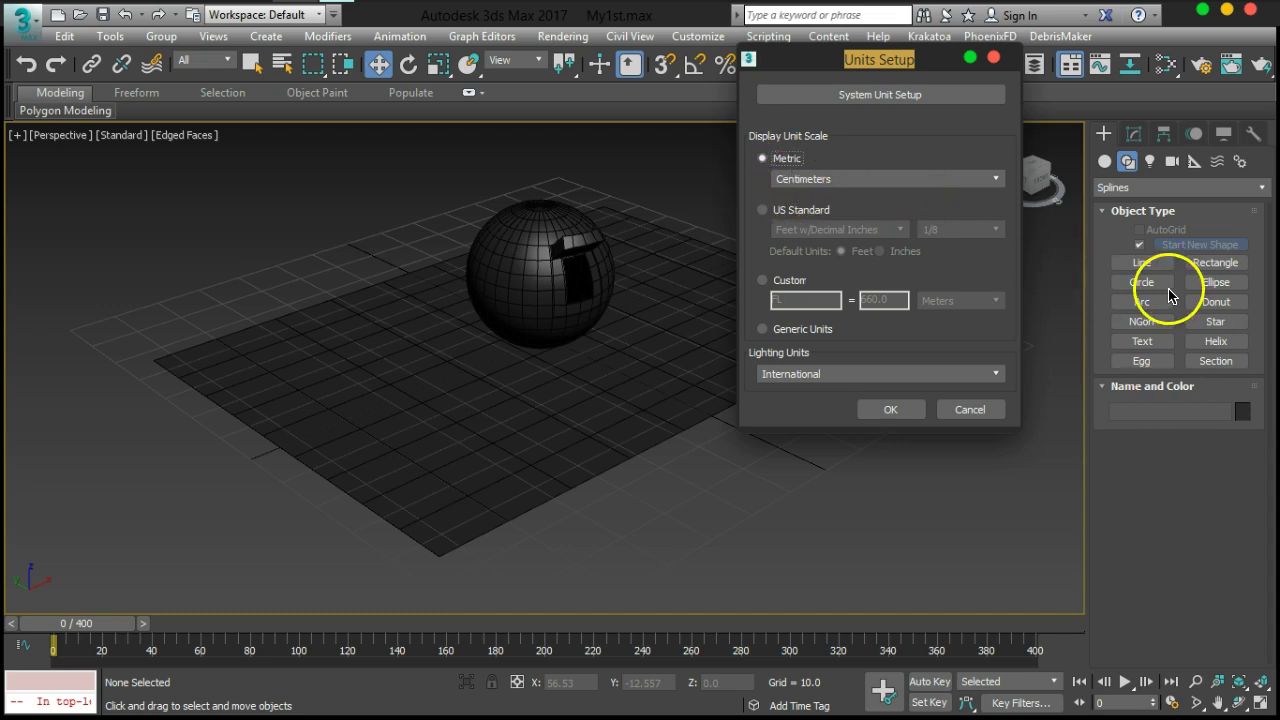
click(799, 336)
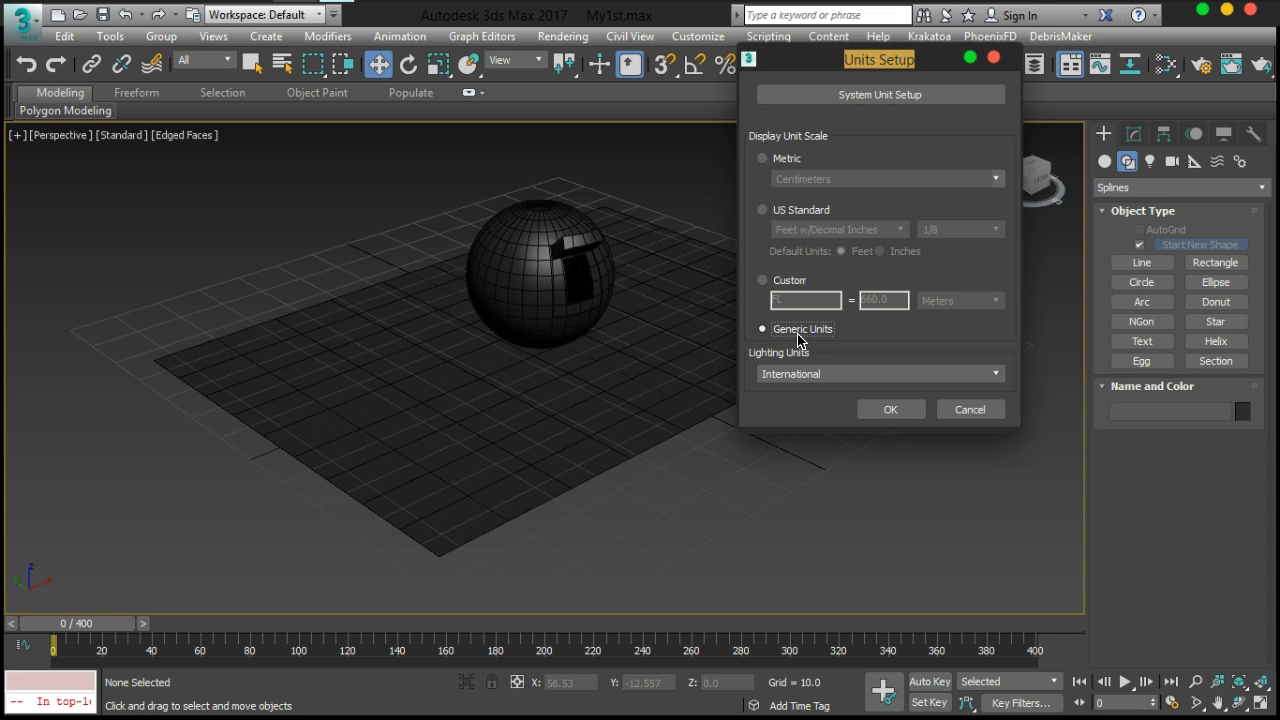
click(800, 336)
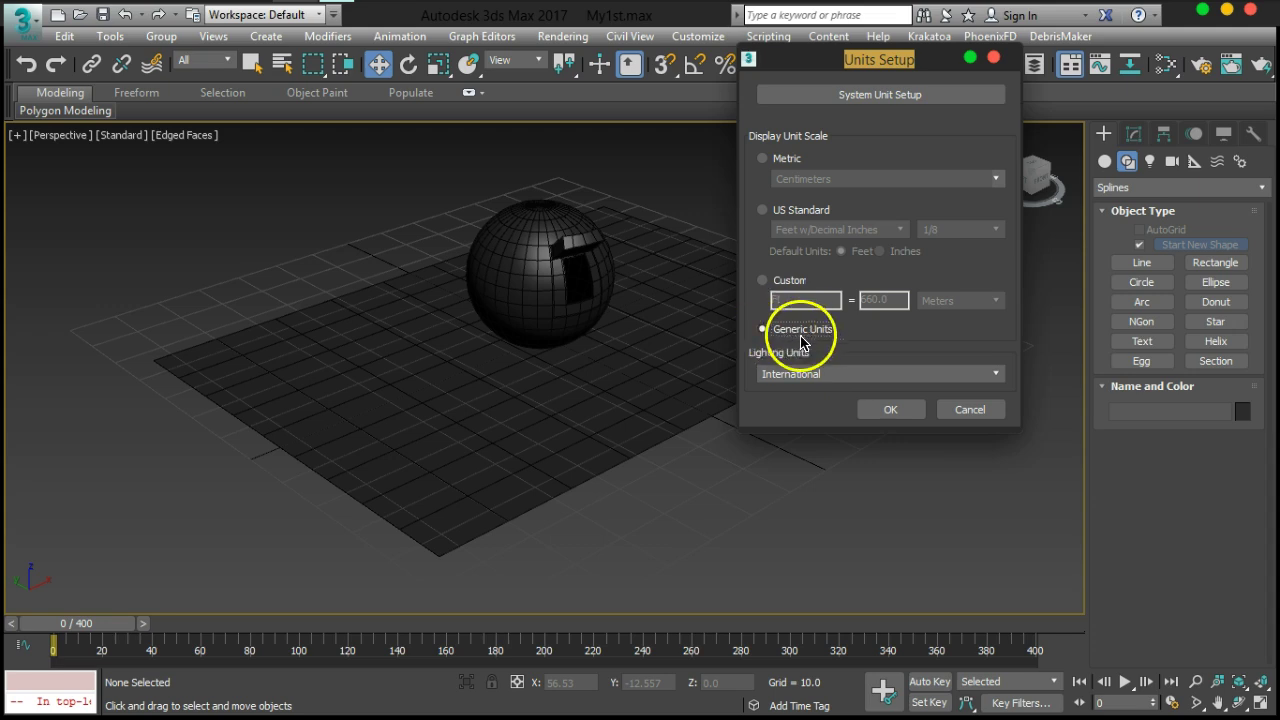
Set the system unit scale so that 1 unit equals 1.0 centimeters and accept the units setup
click(880, 88)
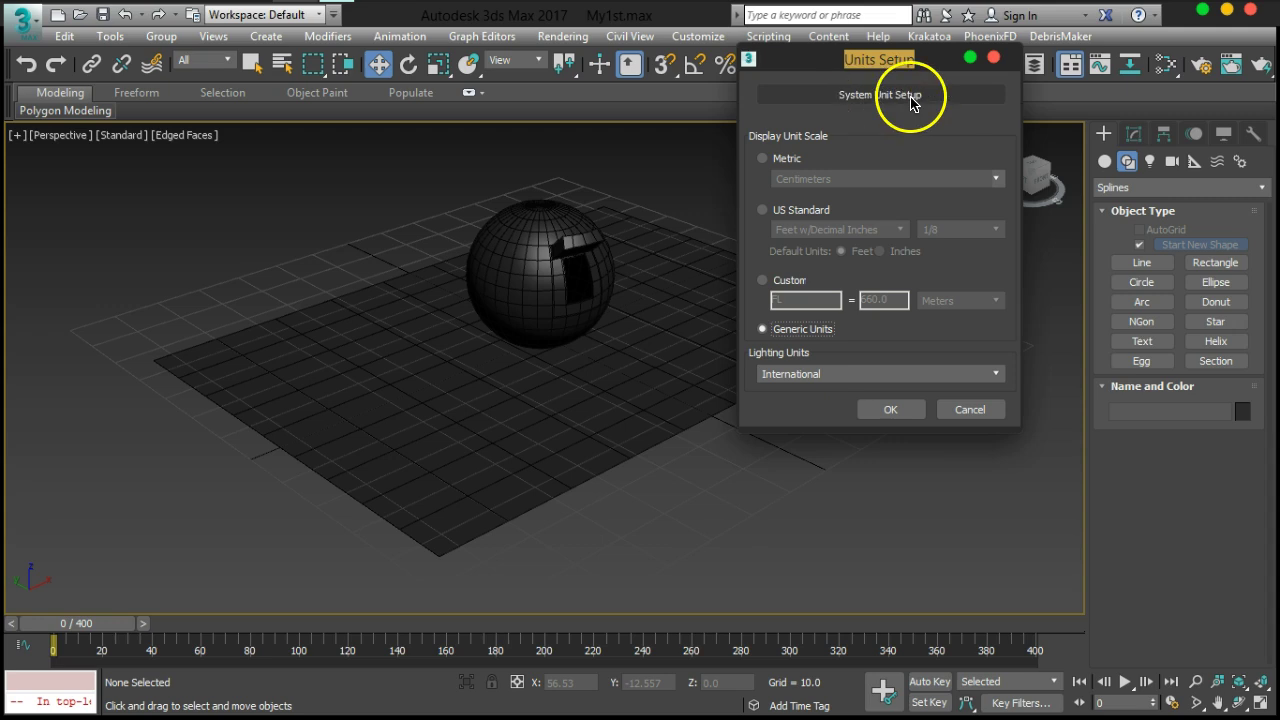
click(912, 100)
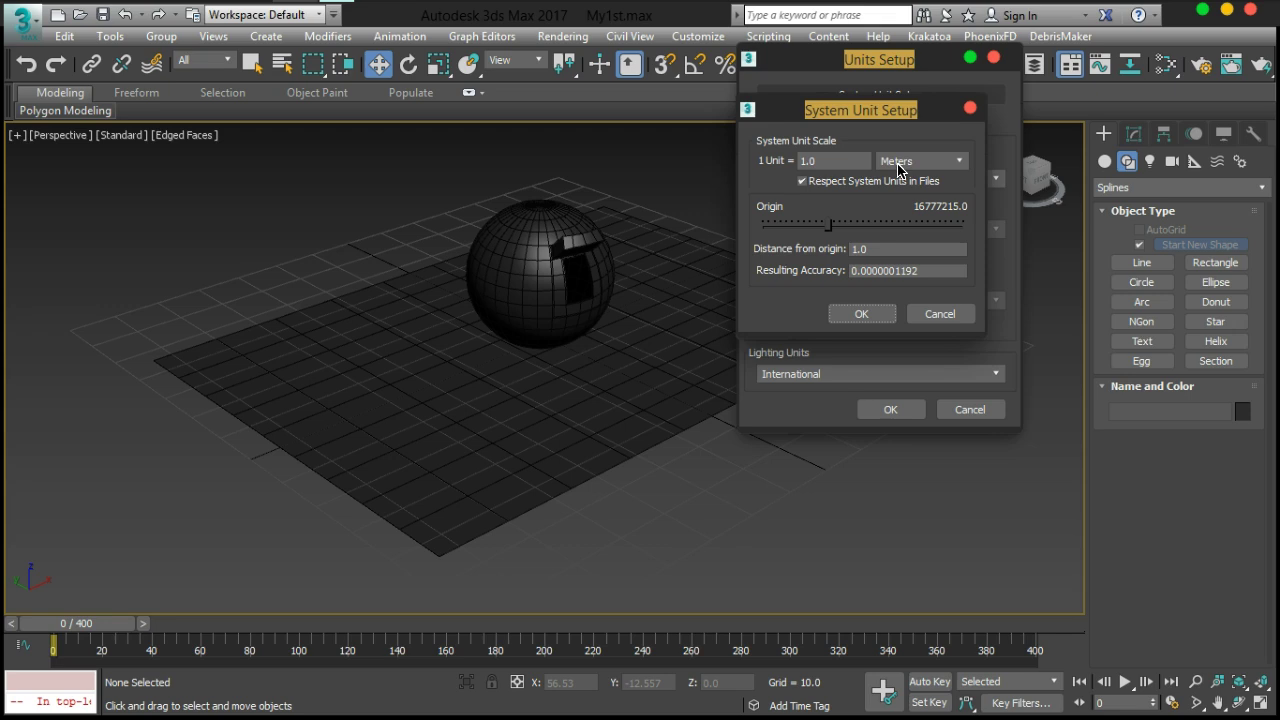
drag(858, 110, 556, 80)
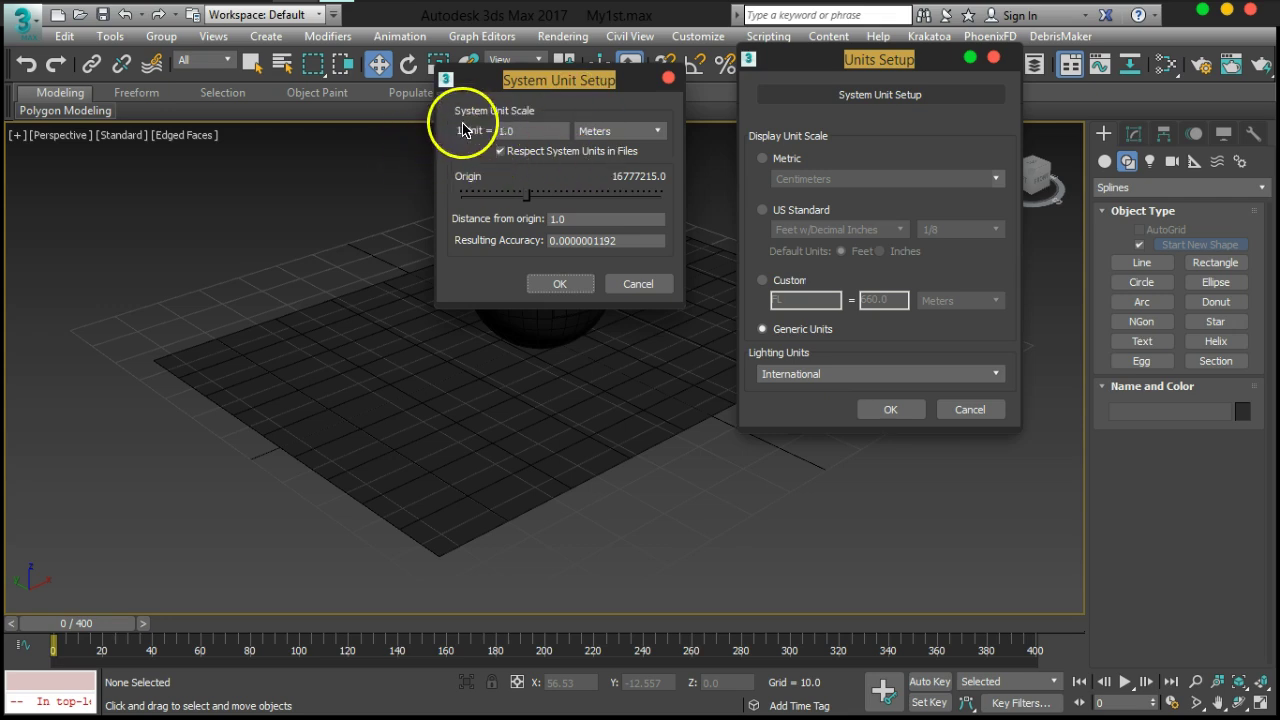
click(606, 134)
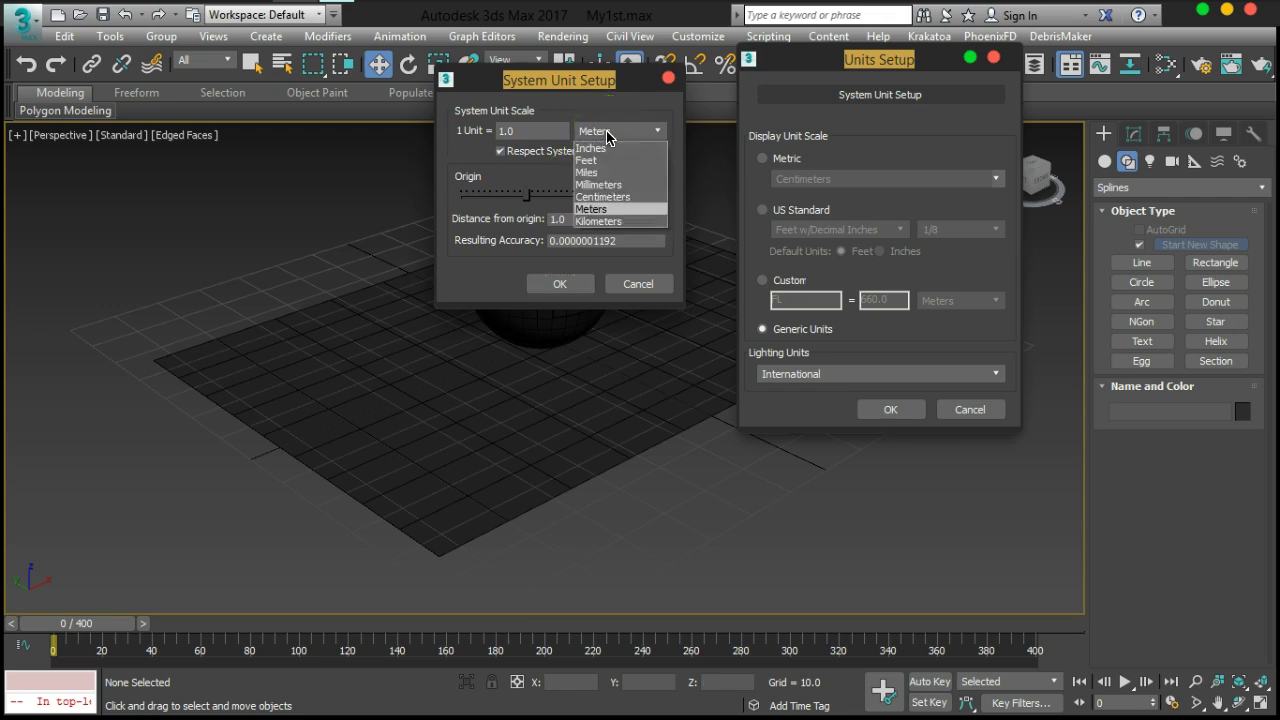
click(596, 198)
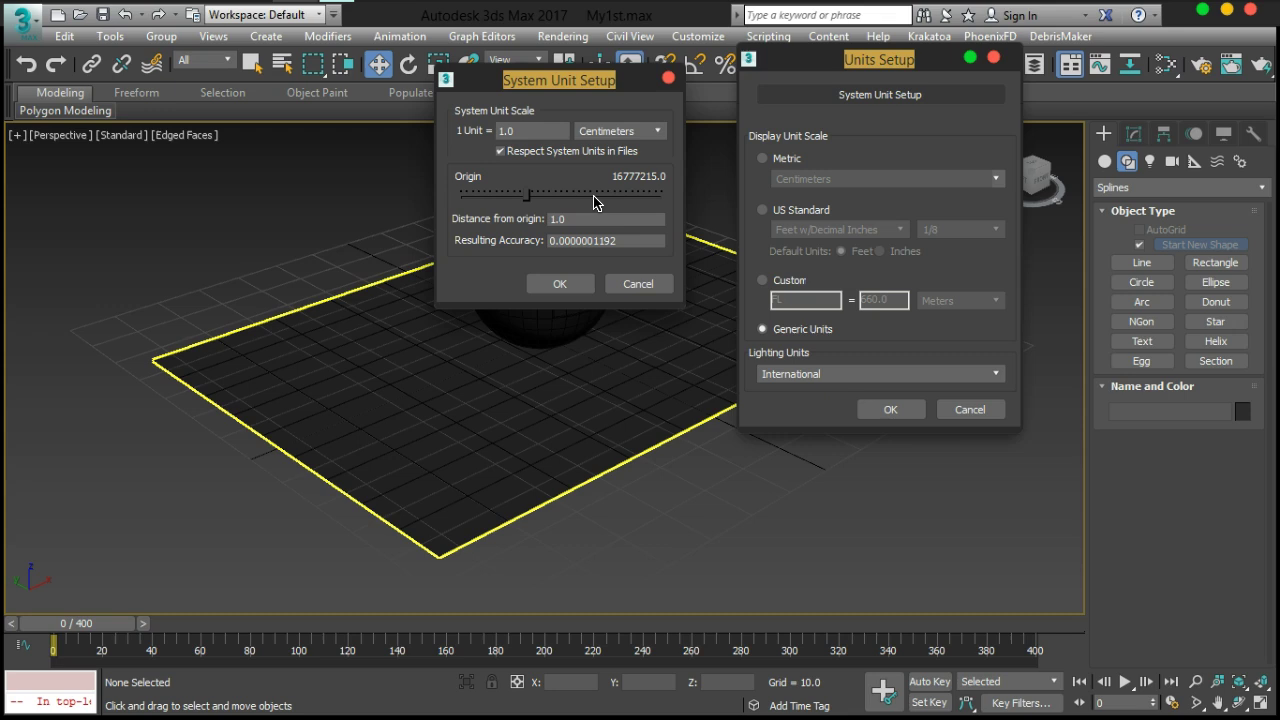
click(560, 284)
click(890, 410)
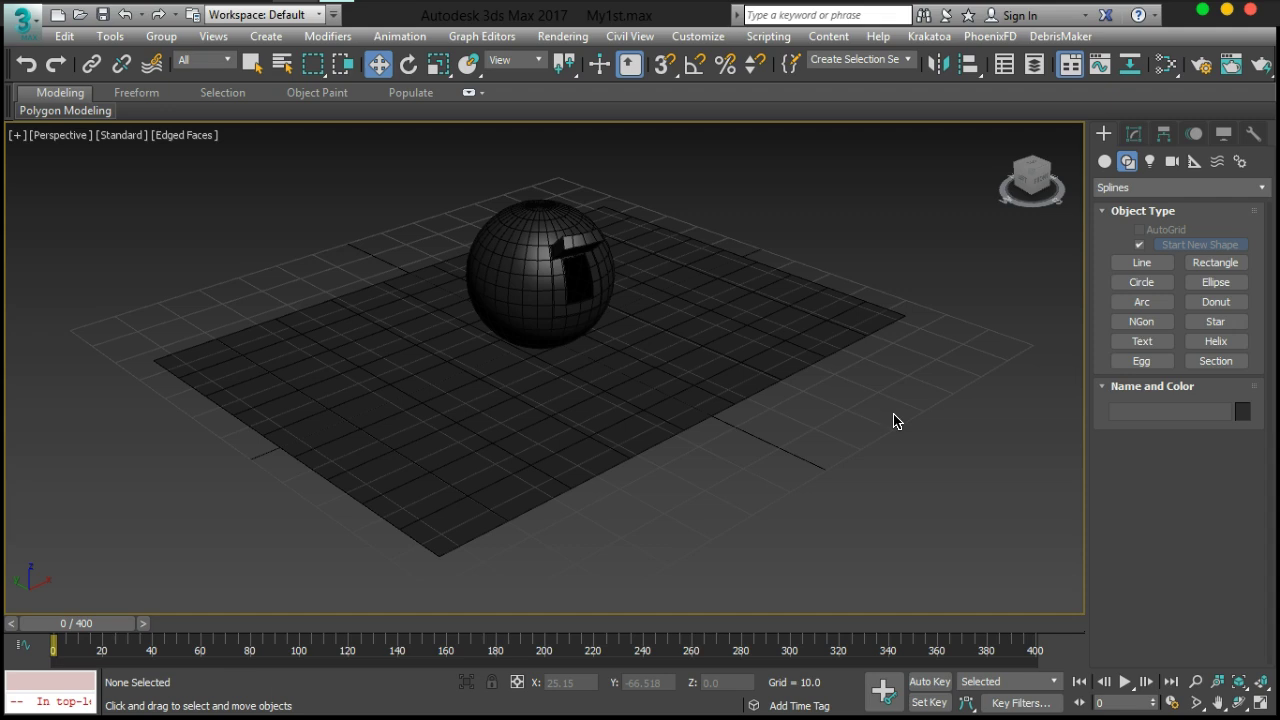
Delete the ground plane under the sphere
click(741, 386)
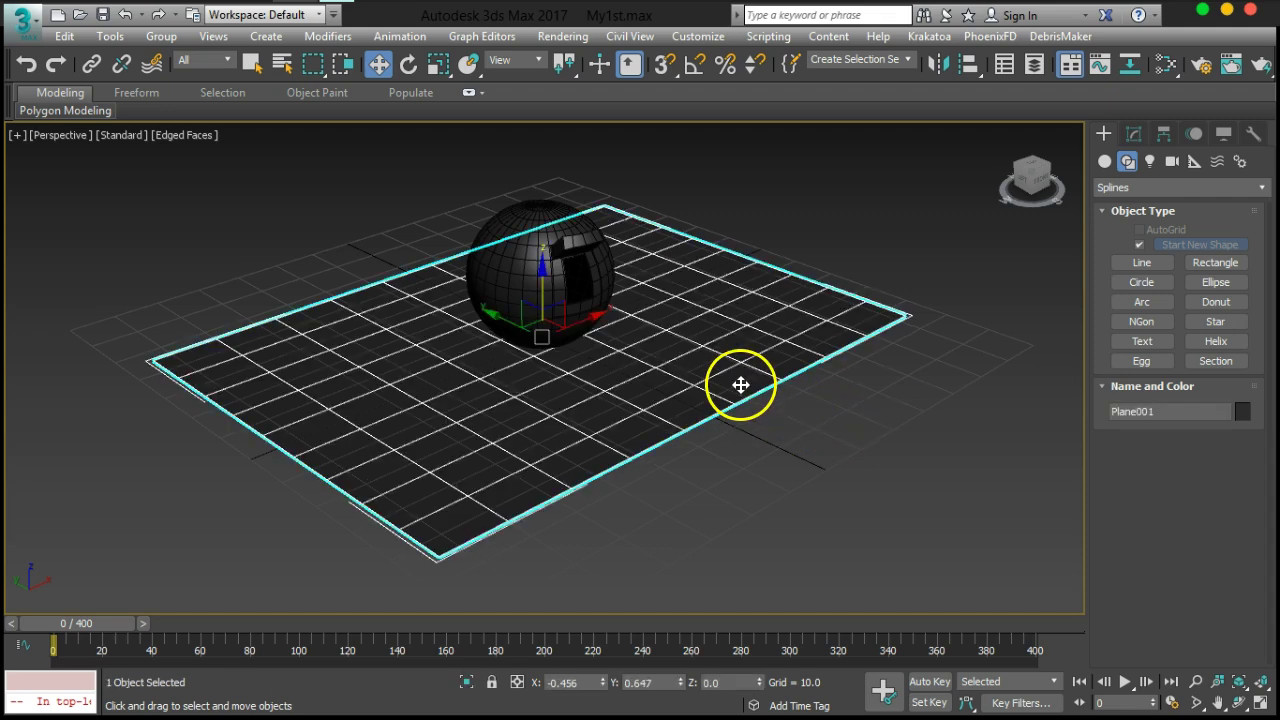
key(Delete)
Scale the sphere up uniformly to about 2122 percent and return to plain object selection
click(529, 330)
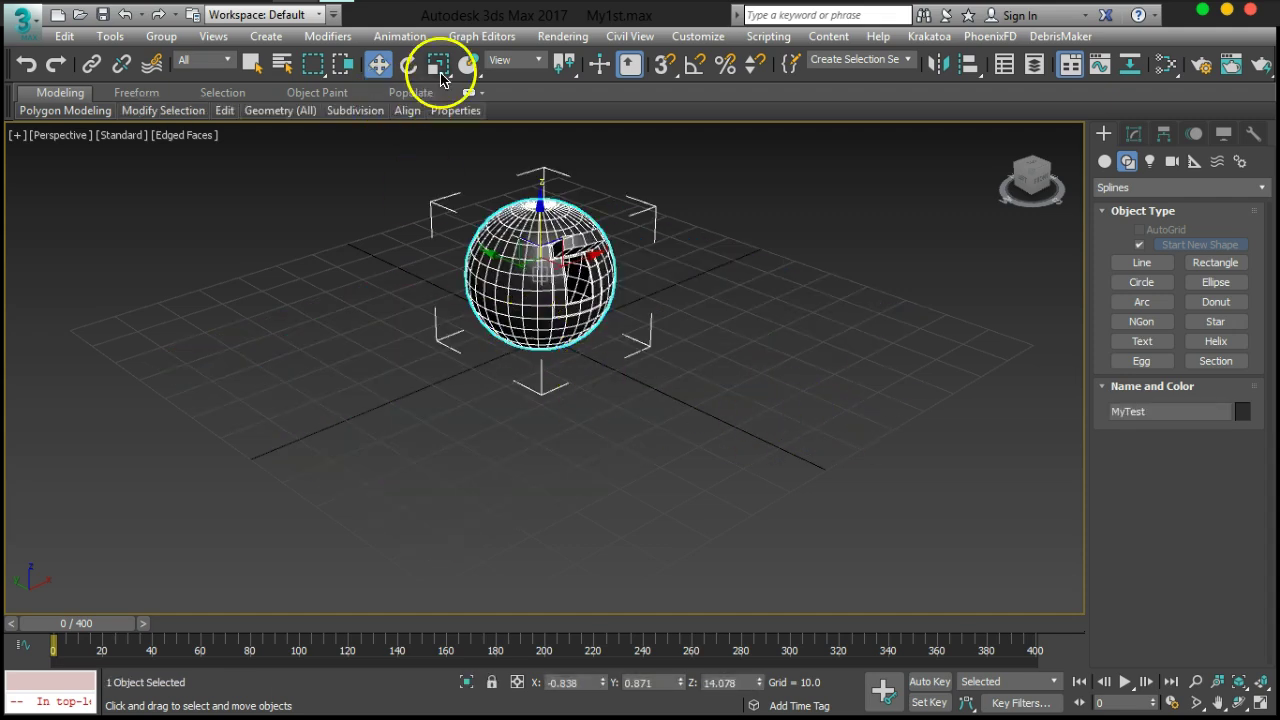
click(440, 72)
drag(543, 229, 720, 560)
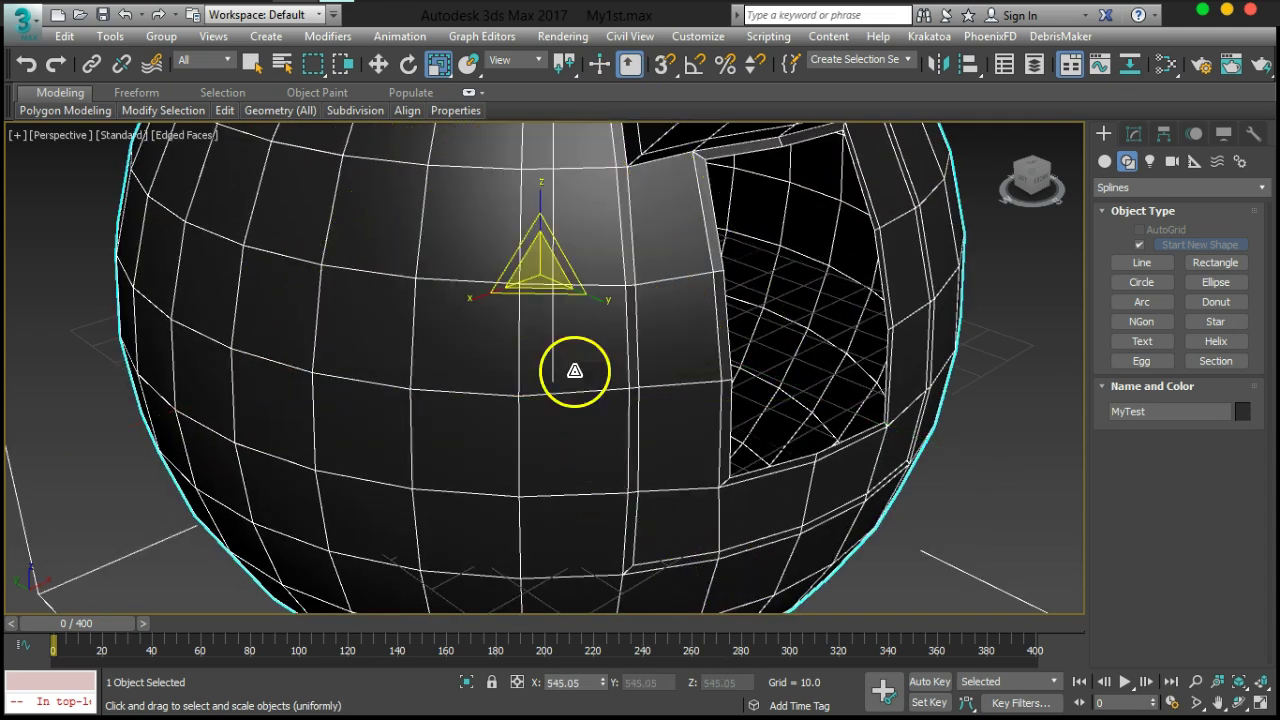
drag(529, 271, 617, 712)
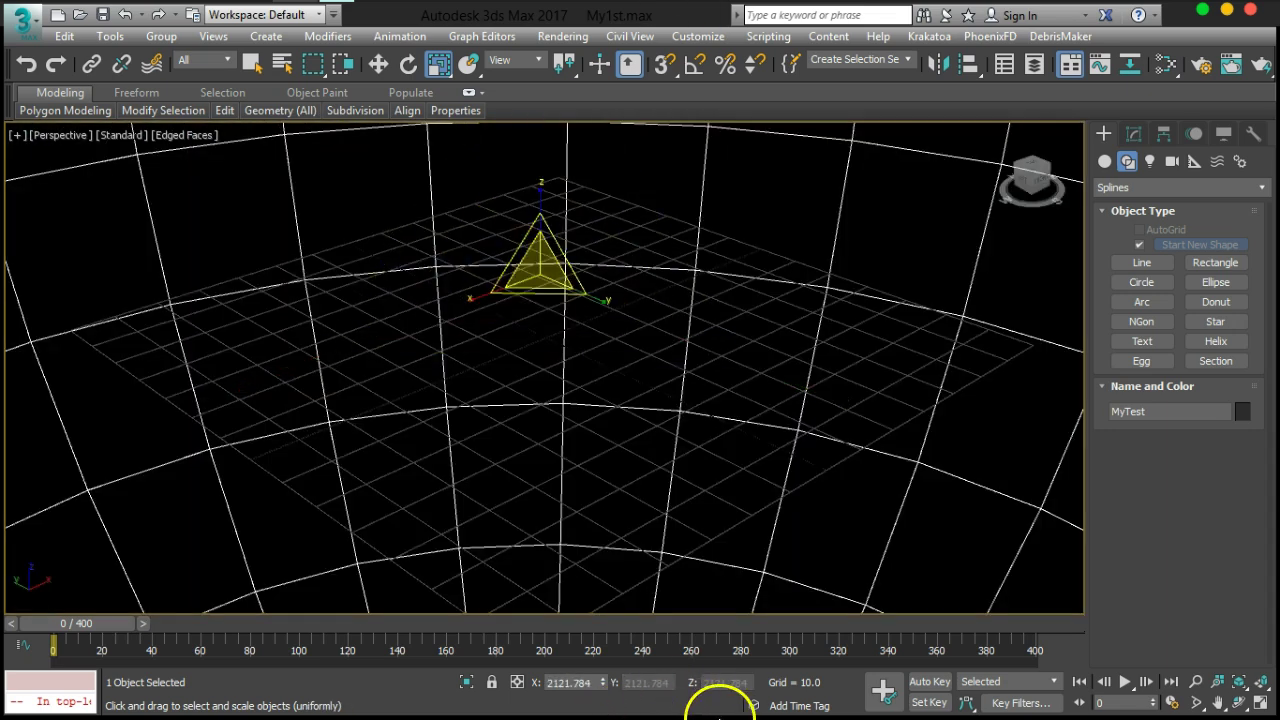
scroll(903, 429, down, 2)
scroll(572, 360, down, 2)
scroll(572, 360, down, 1)
click(791, 409)
click(252, 63)
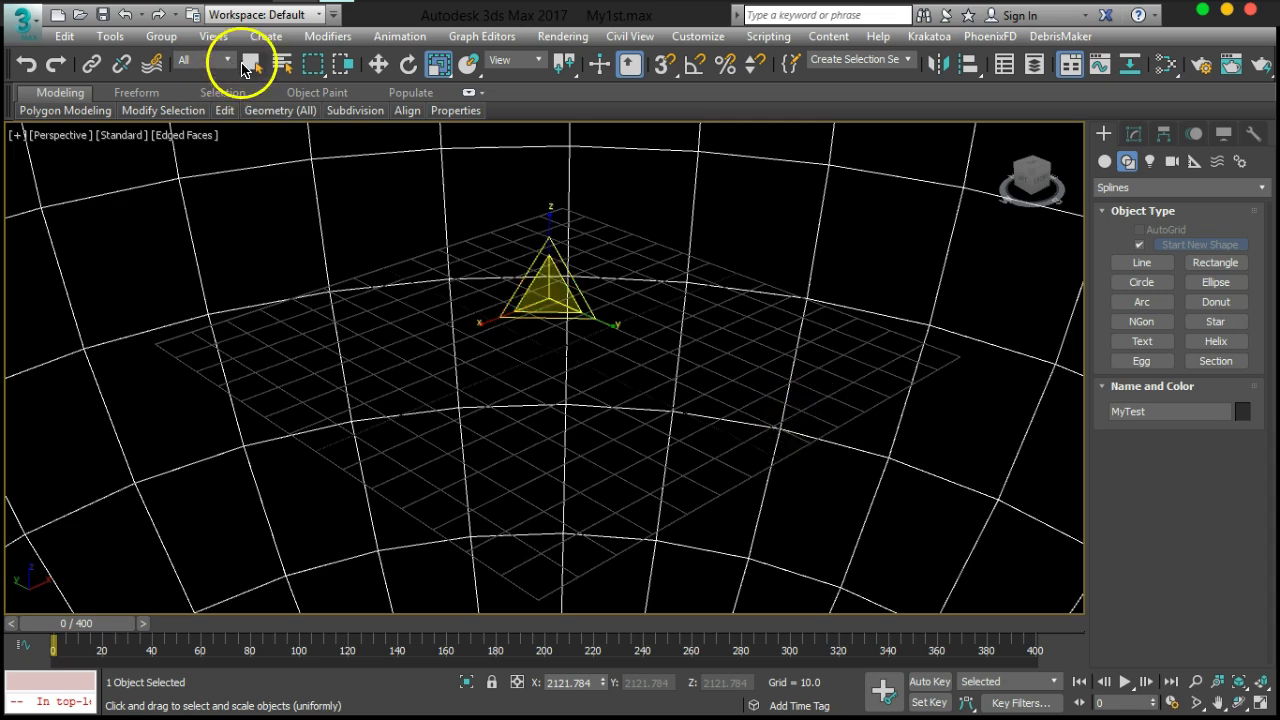
click(560, 310)
Raise the enlarged sphere along the Z axis to a height of about 377 units
scroll(572, 323, down, 6)
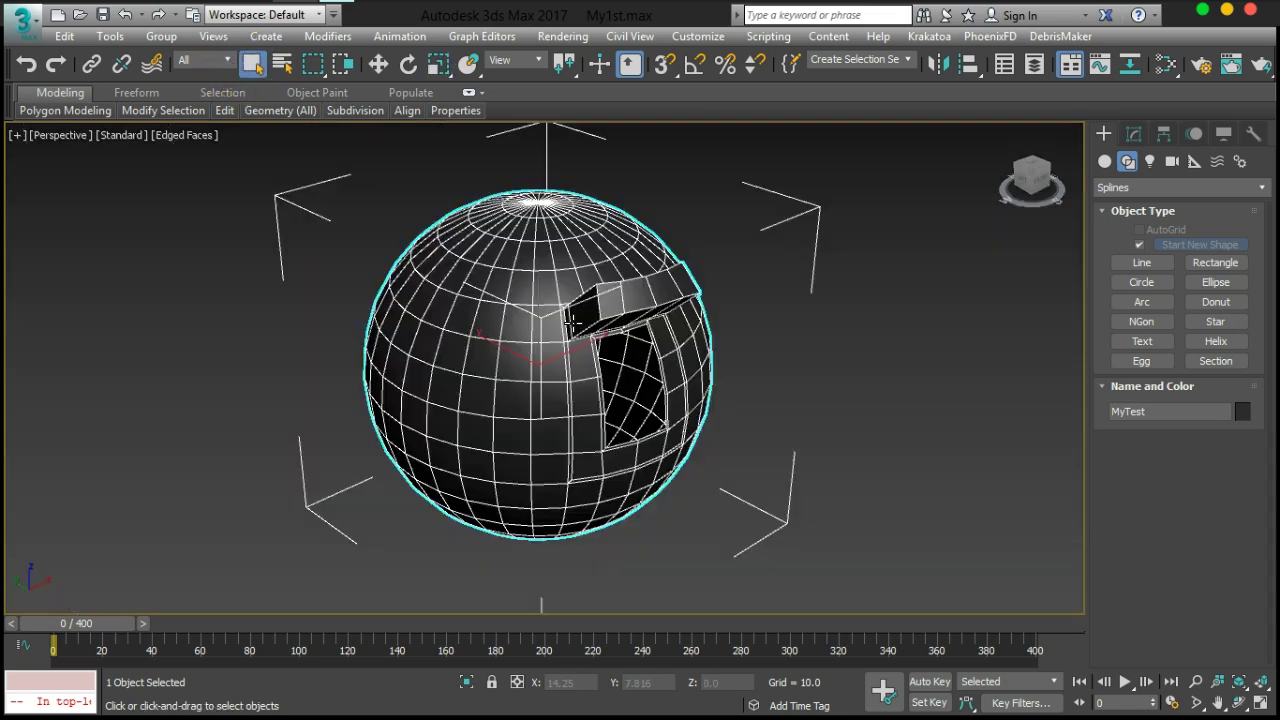
alt+middle_drag(631, 338, 712, 372)
scroll(614, 326, up, 3)
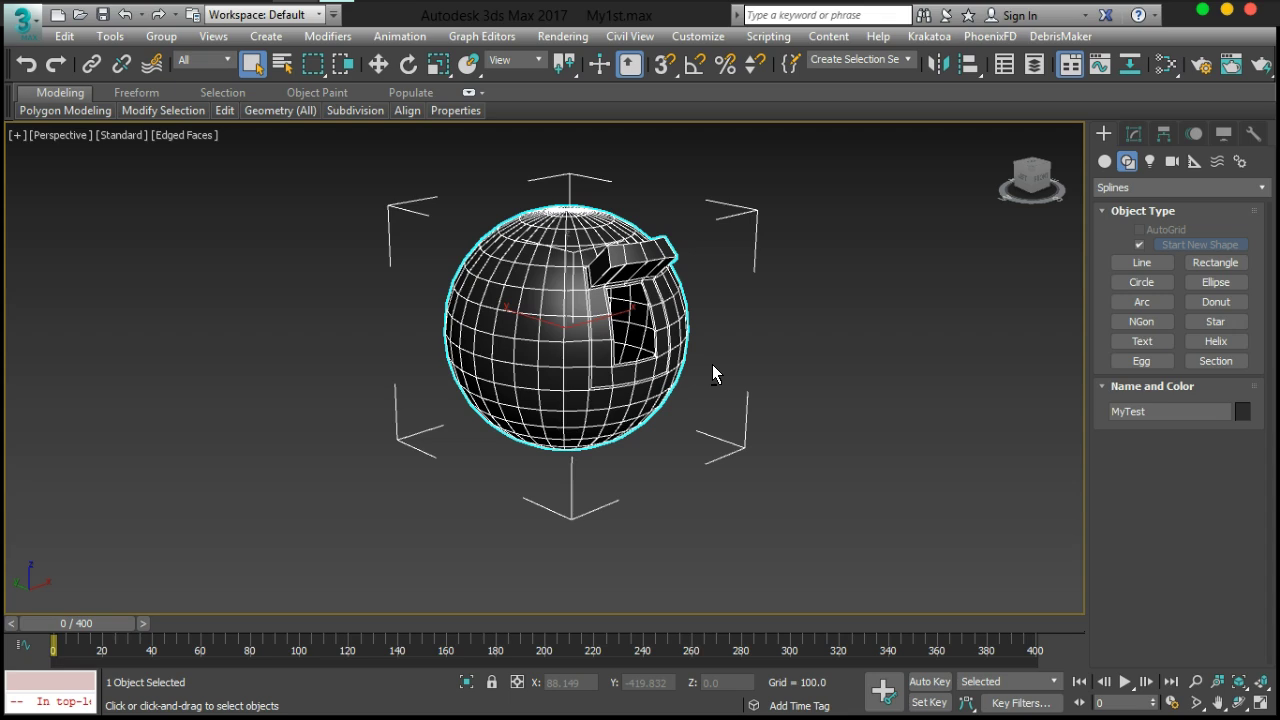
click(377, 62)
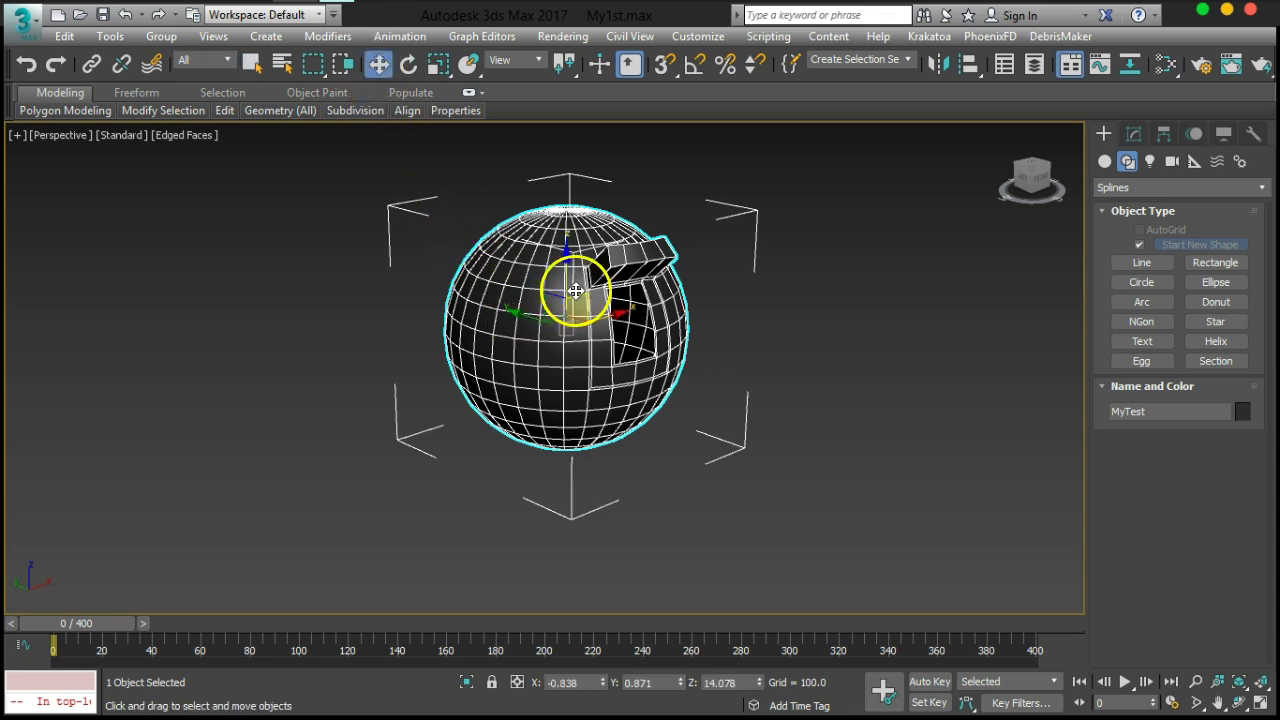
drag(563, 277, 645, 400)
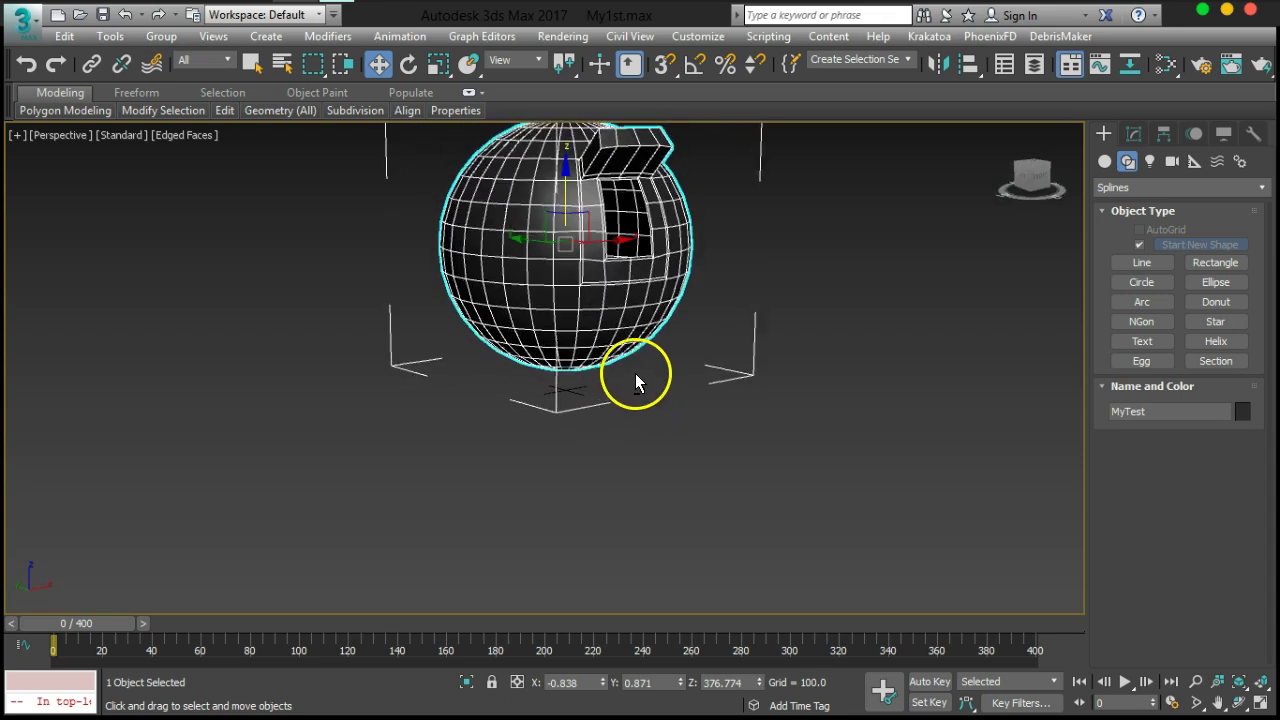
Examine the home grid beneath the sphere at different zoom levels and compare its size with the sphere
scroll(614, 410, up, 5)
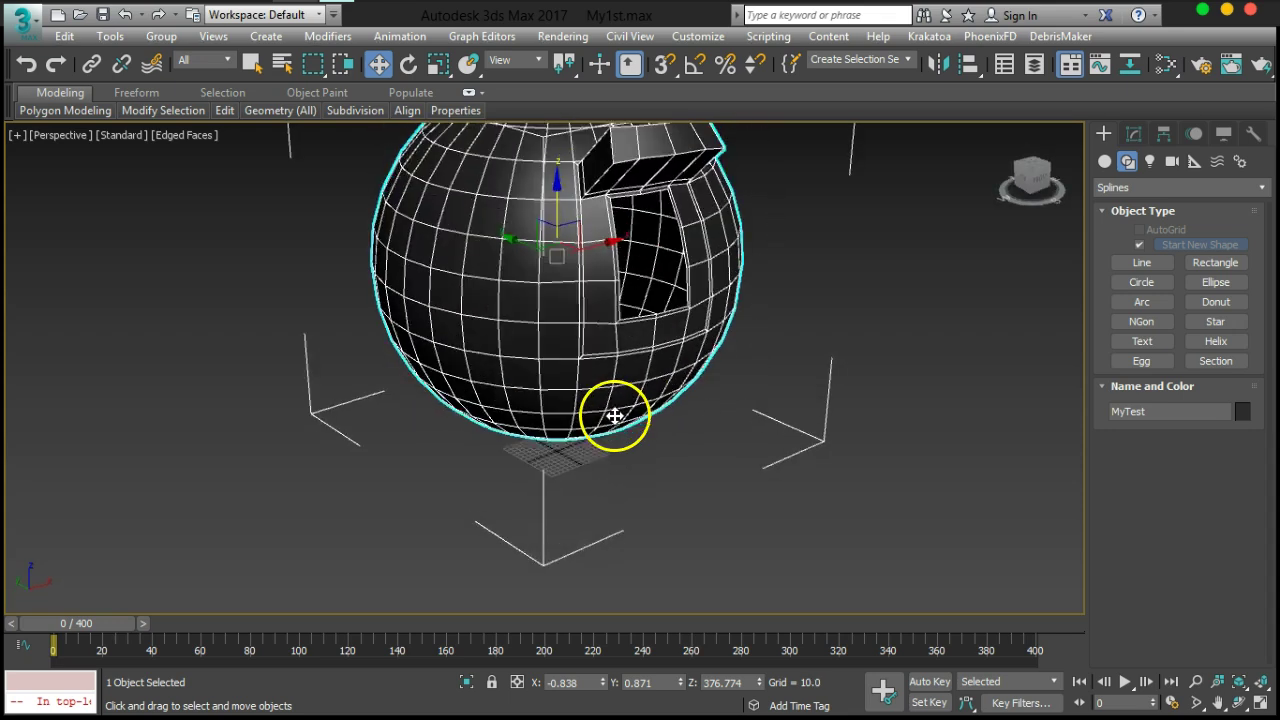
scroll(608, 466, down, 6)
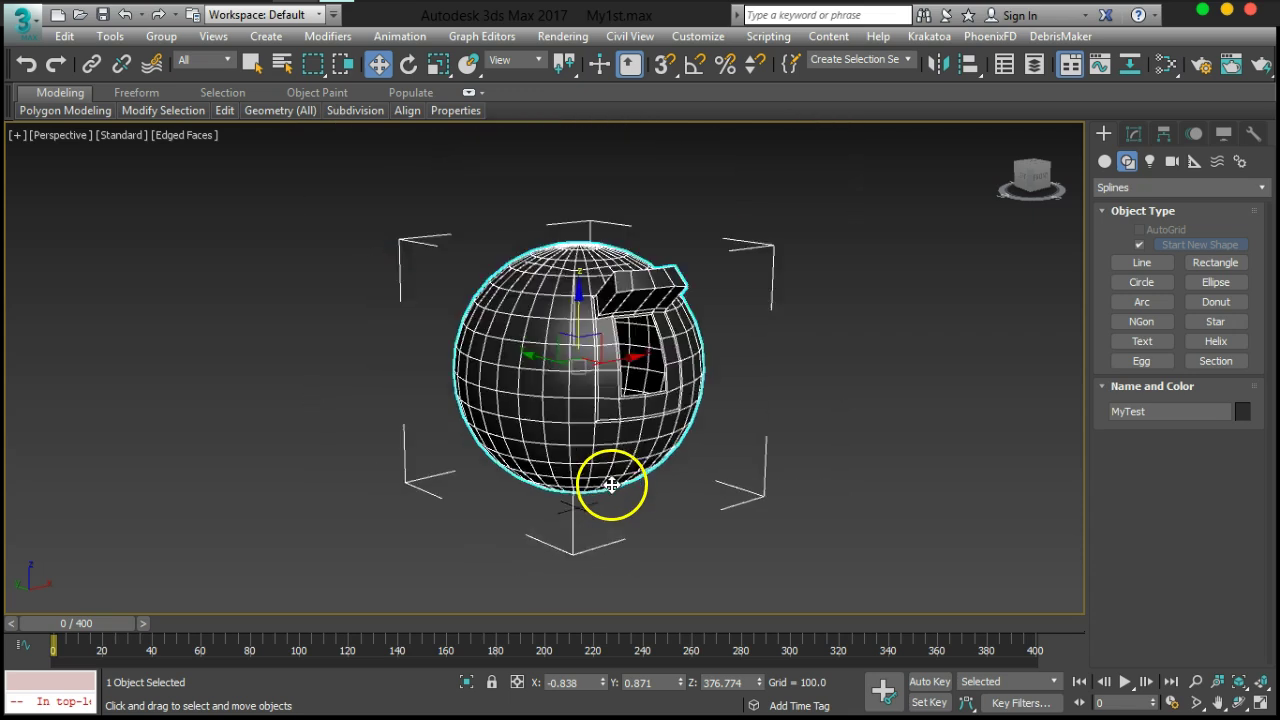
scroll(616, 474, up, 4)
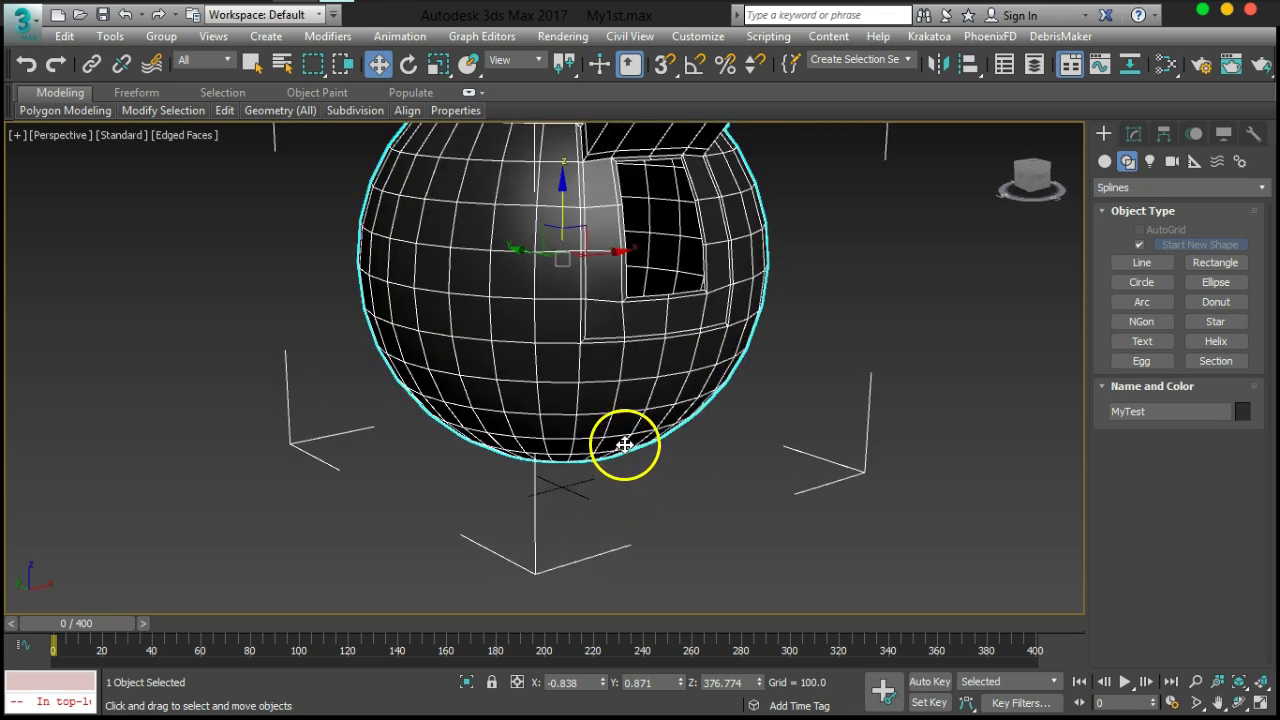
scroll(620, 455, down, 3)
scroll(600, 486, down, 1)
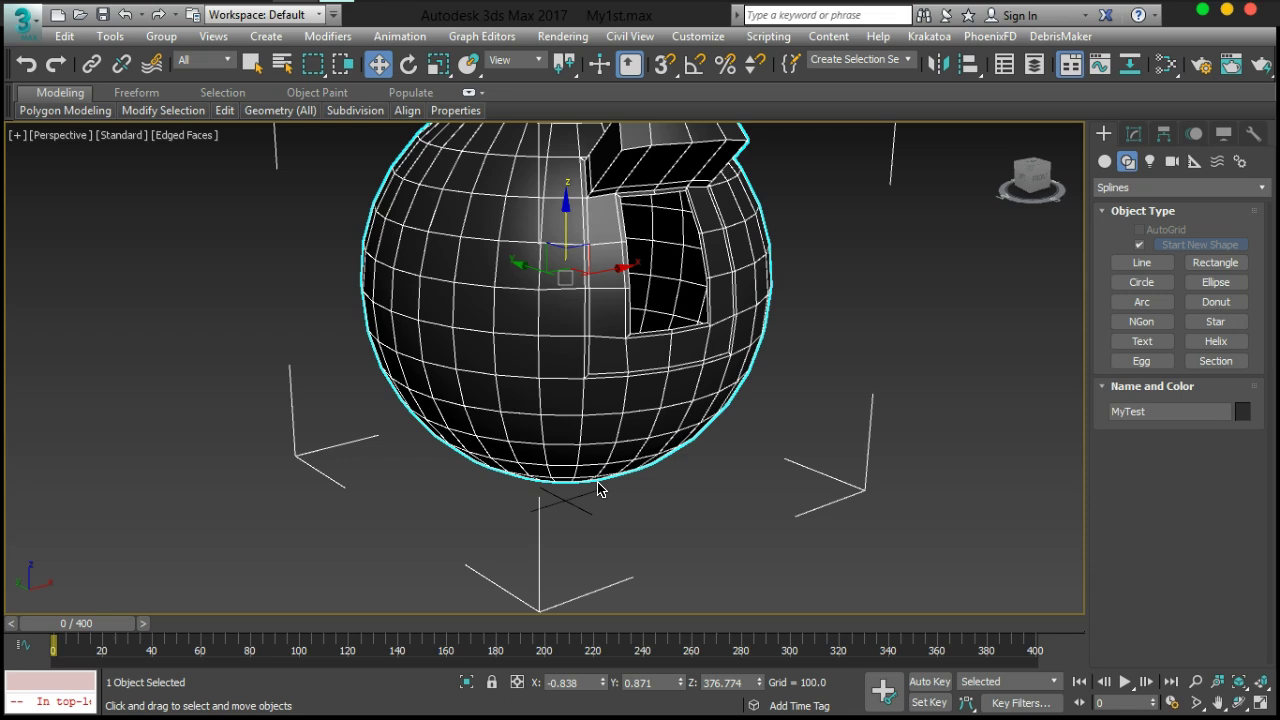
middle_drag(605, 448, 603, 413)
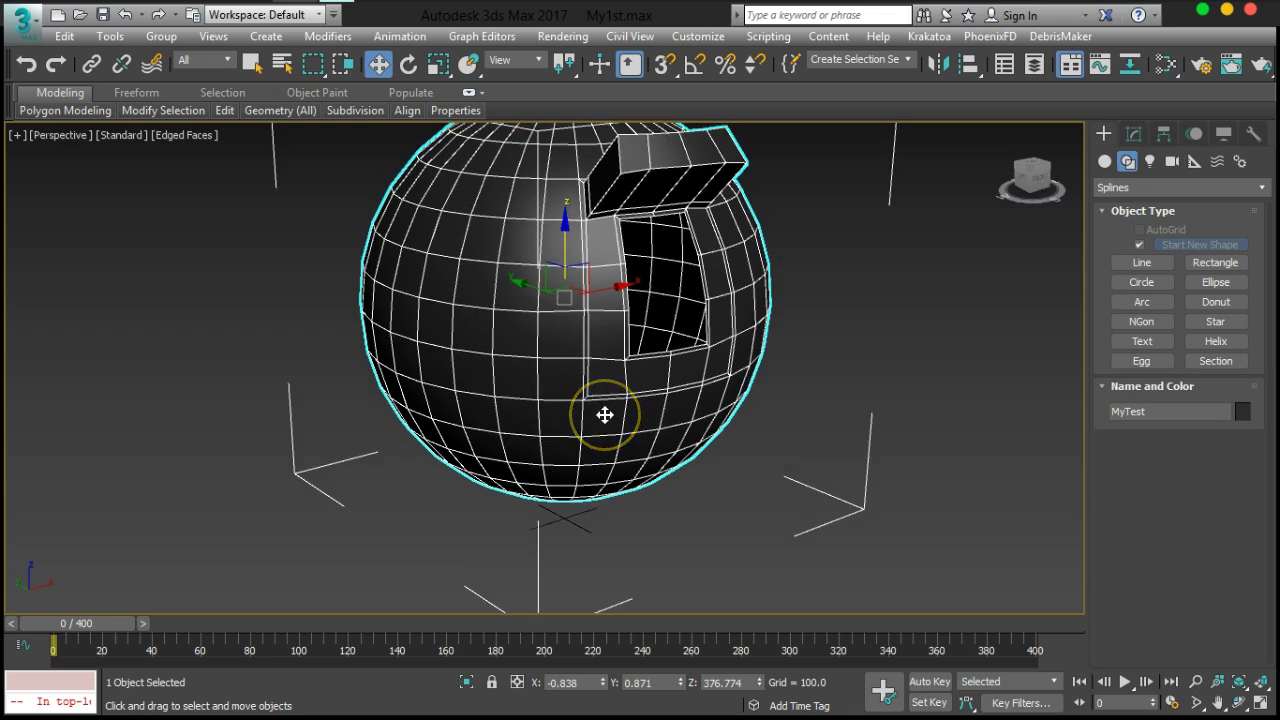
middle_drag(573, 519, 569, 417)
scroll(569, 418, up, 5)
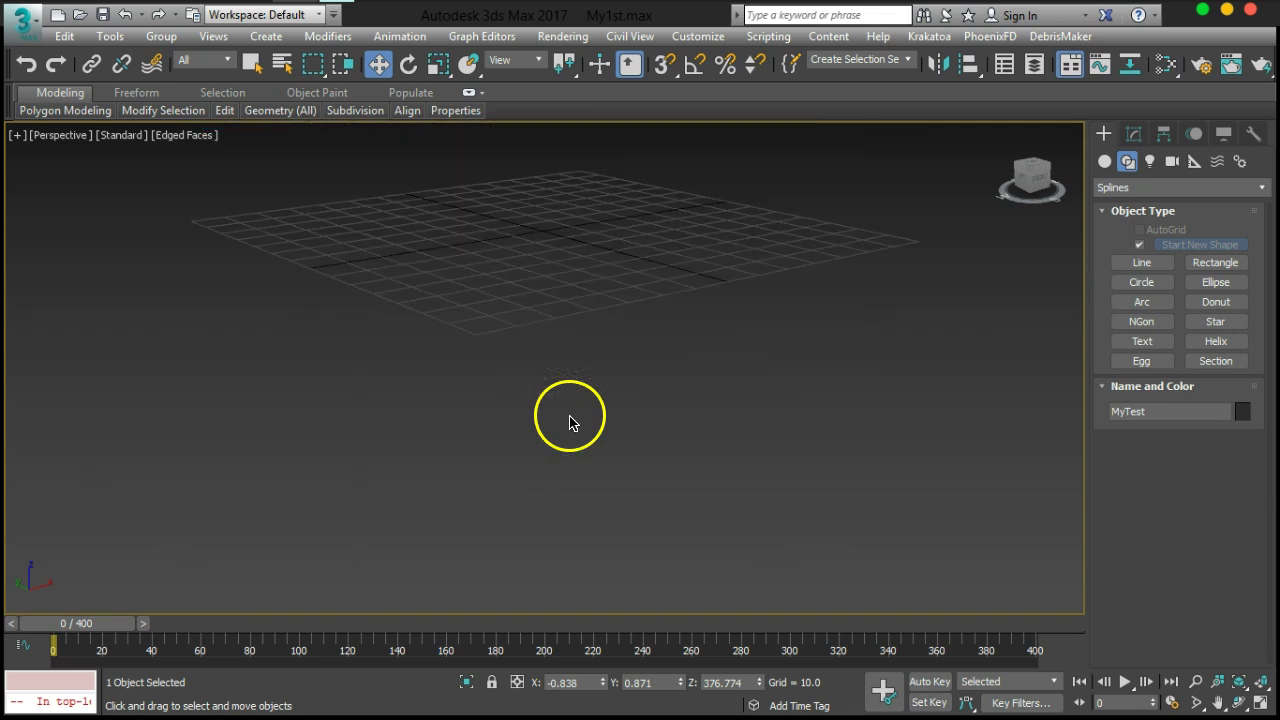
middle_drag(547, 290, 558, 492)
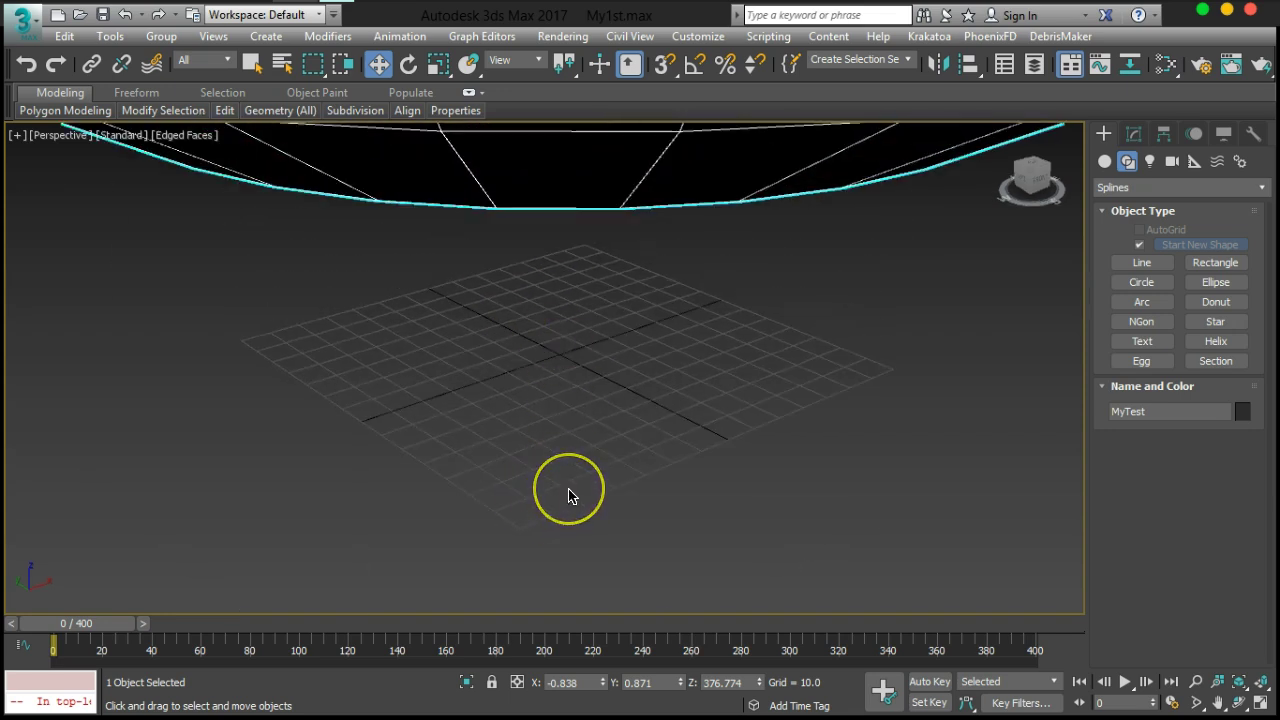
click(698, 36)
click(700, 36)
alt+middle_drag(743, 363, 657, 449)
scroll(673, 392, down, 6)
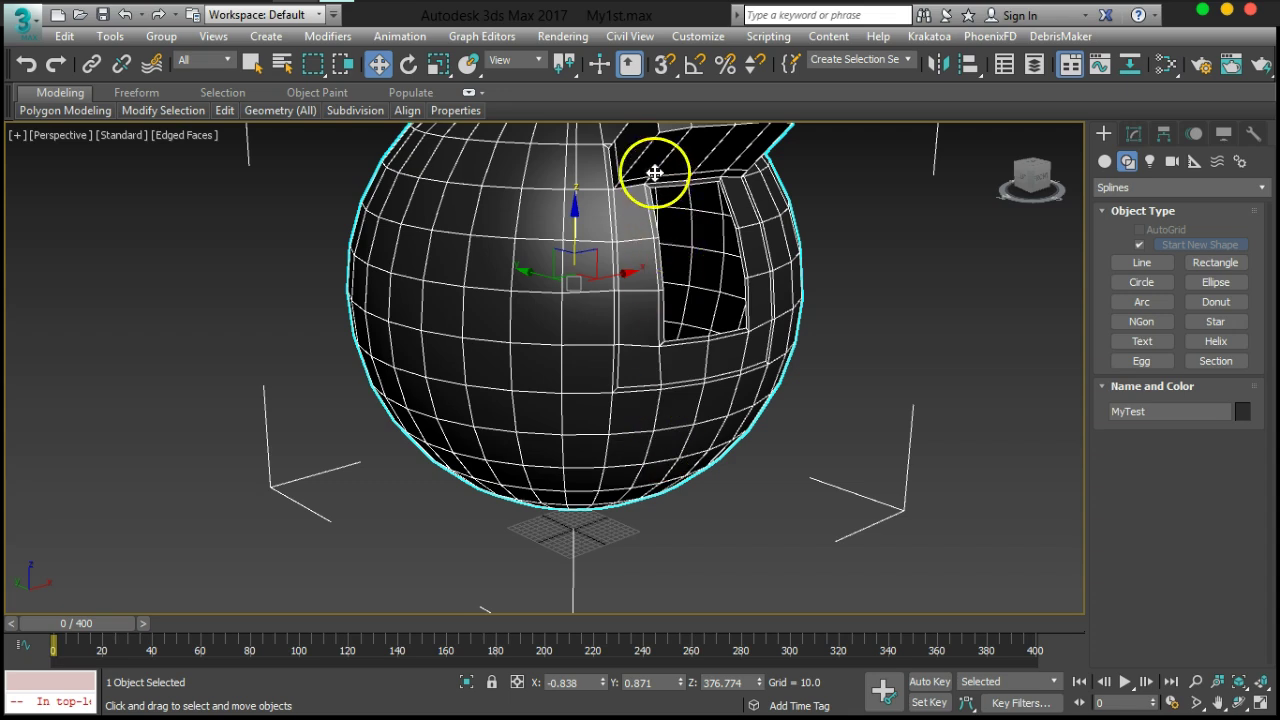
Set the home grid spacing to 100 in the grid and snap settings, then close them
right_click(656, 72)
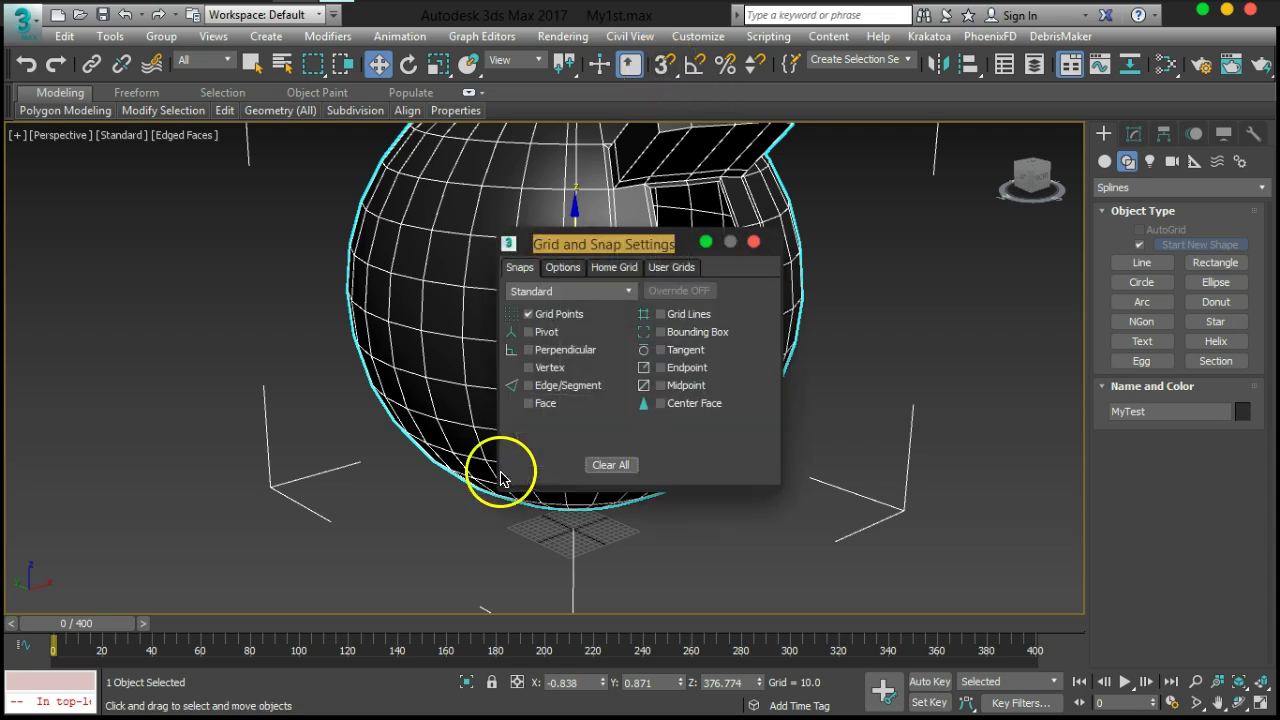
drag(628, 254, 735, 170)
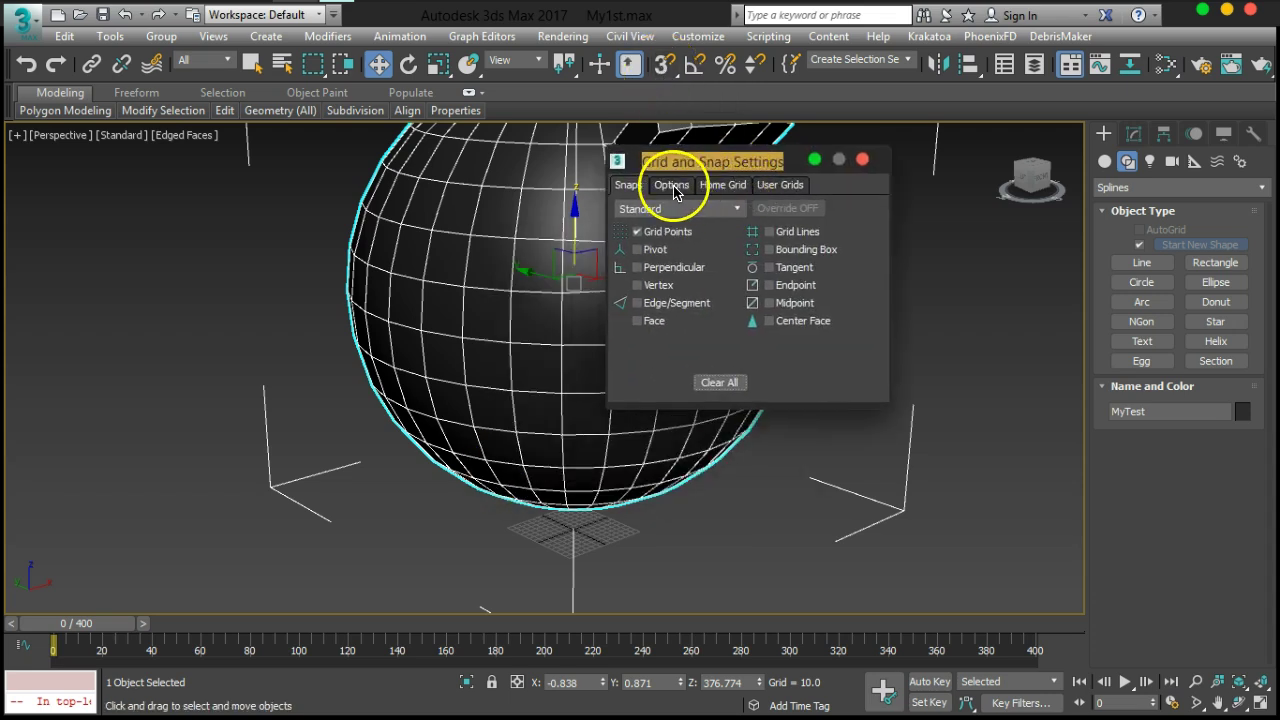
click(674, 188)
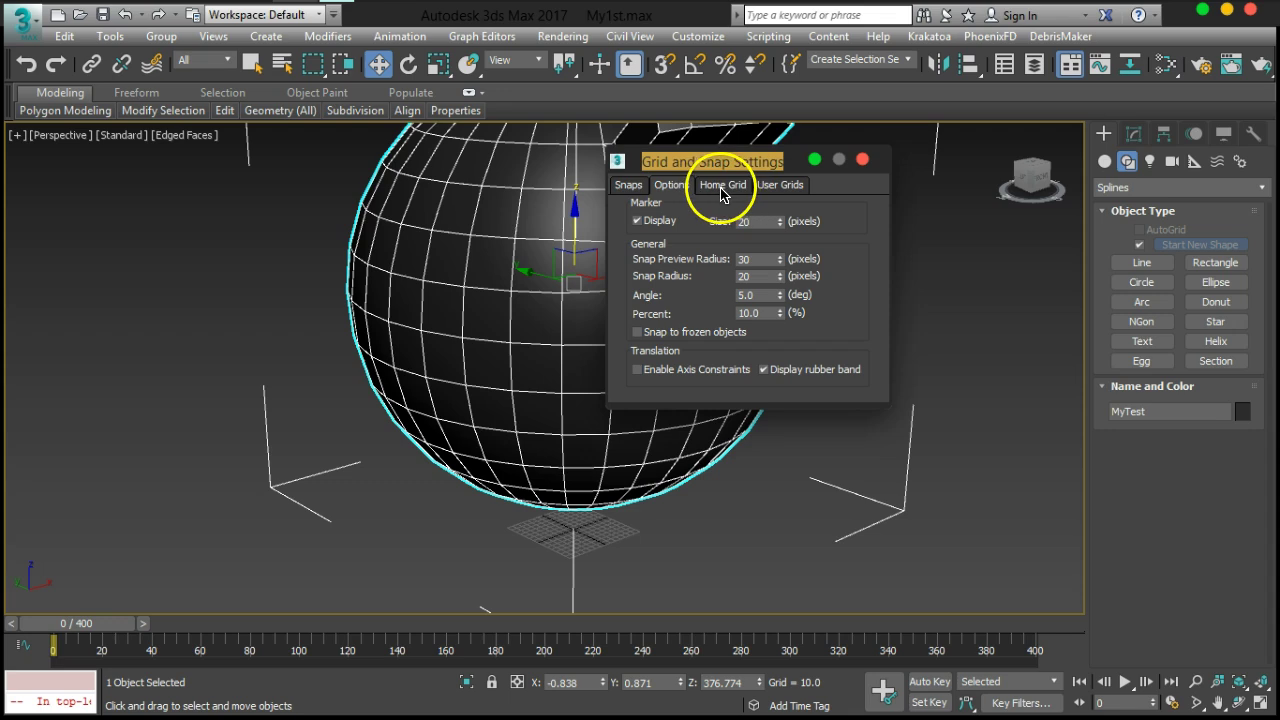
click(721, 186)
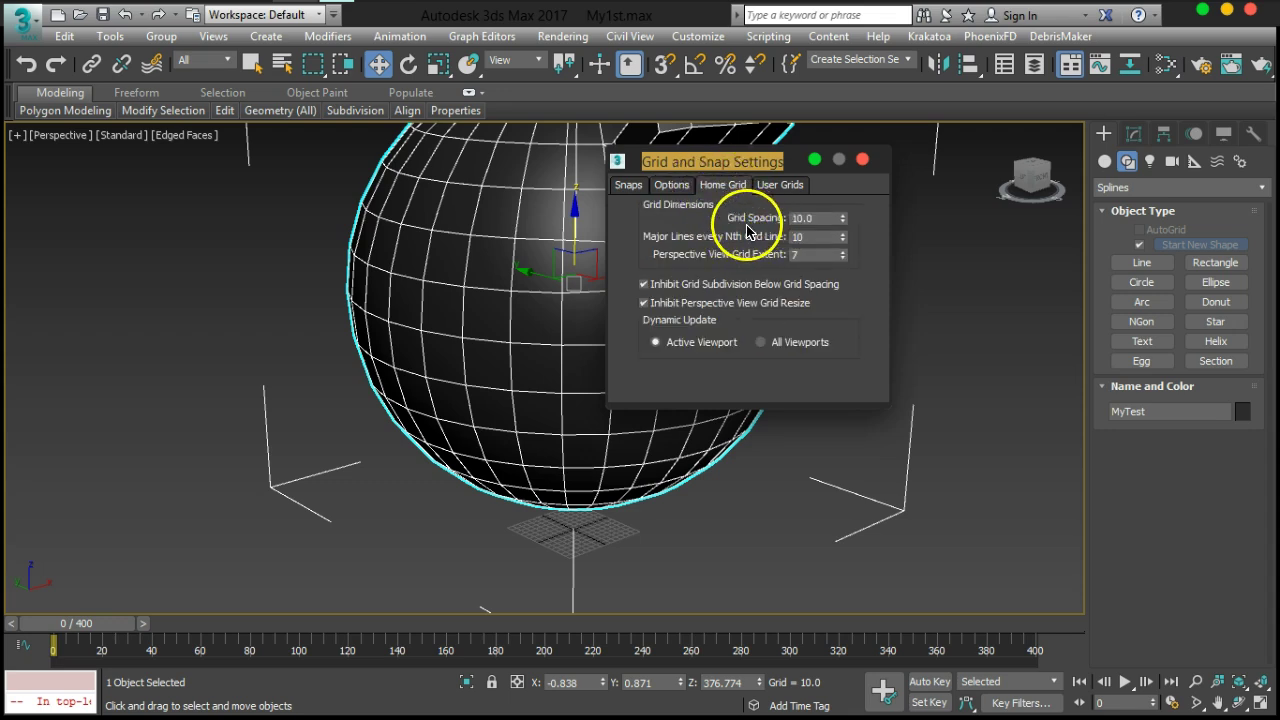
double_click(811, 220)
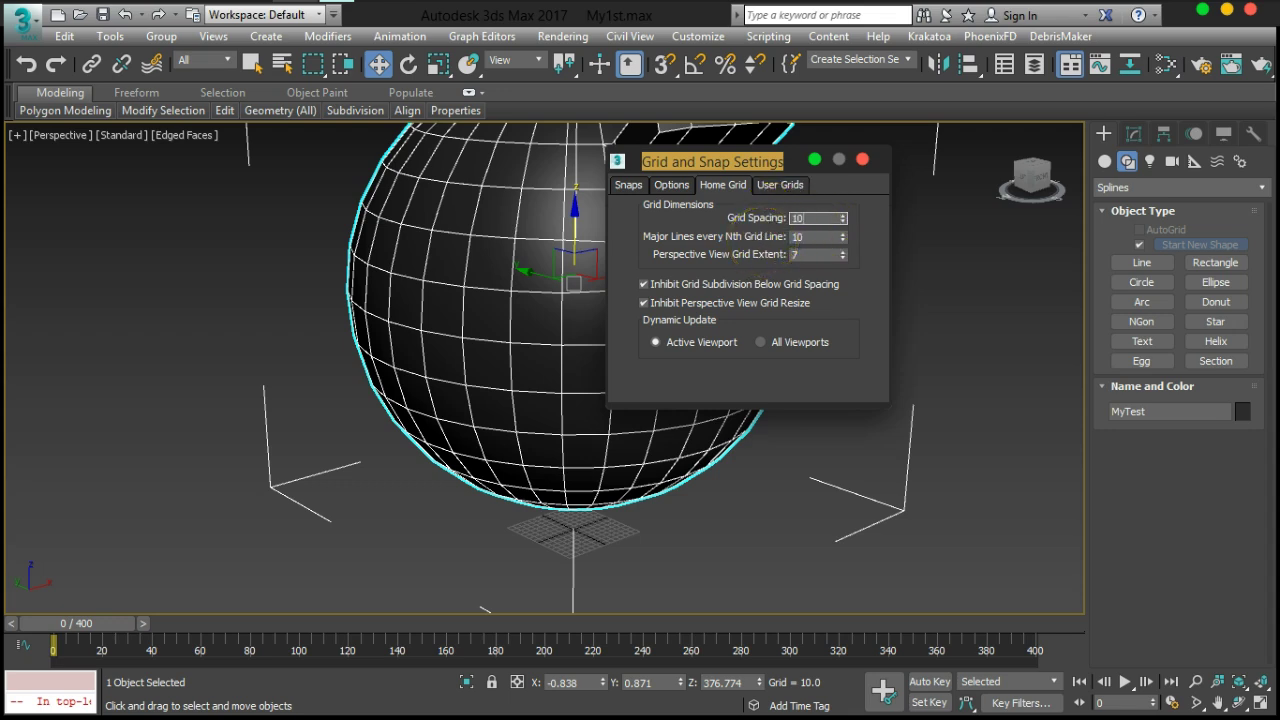
click(815, 237)
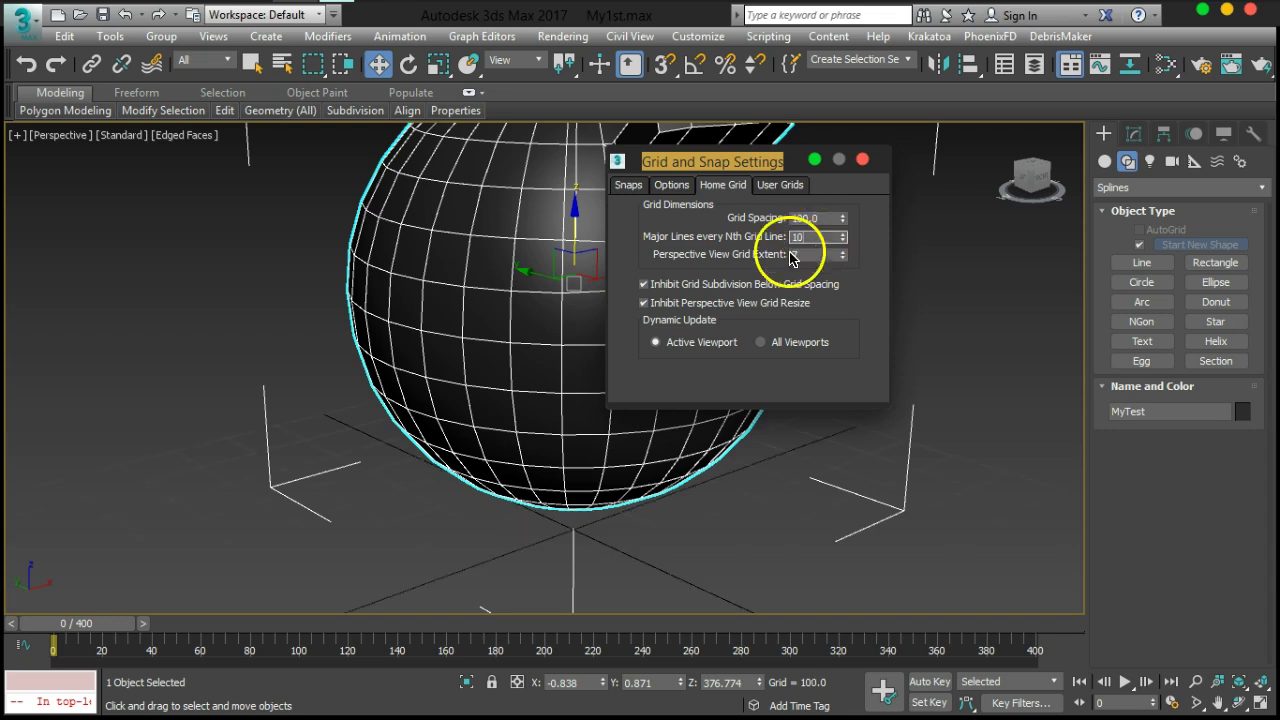
click(857, 165)
Create a box about 141 long, 191 wide and 197 high on the grid in front of the sphere
scroll(700, 409, down, 3)
mouse_move(700, 409)
alt+middle_down()
mouse_move(571, 386)
mouse_move(751, 423)
mouse_move(700, 431)
mouse_move(670, 464)
mouse_move(677, 434)
mouse_move(694, 449)
mouse_move(743, 400)
mouse_move(727, 426)
mouse_move(709, 391)
alt+middle_up()
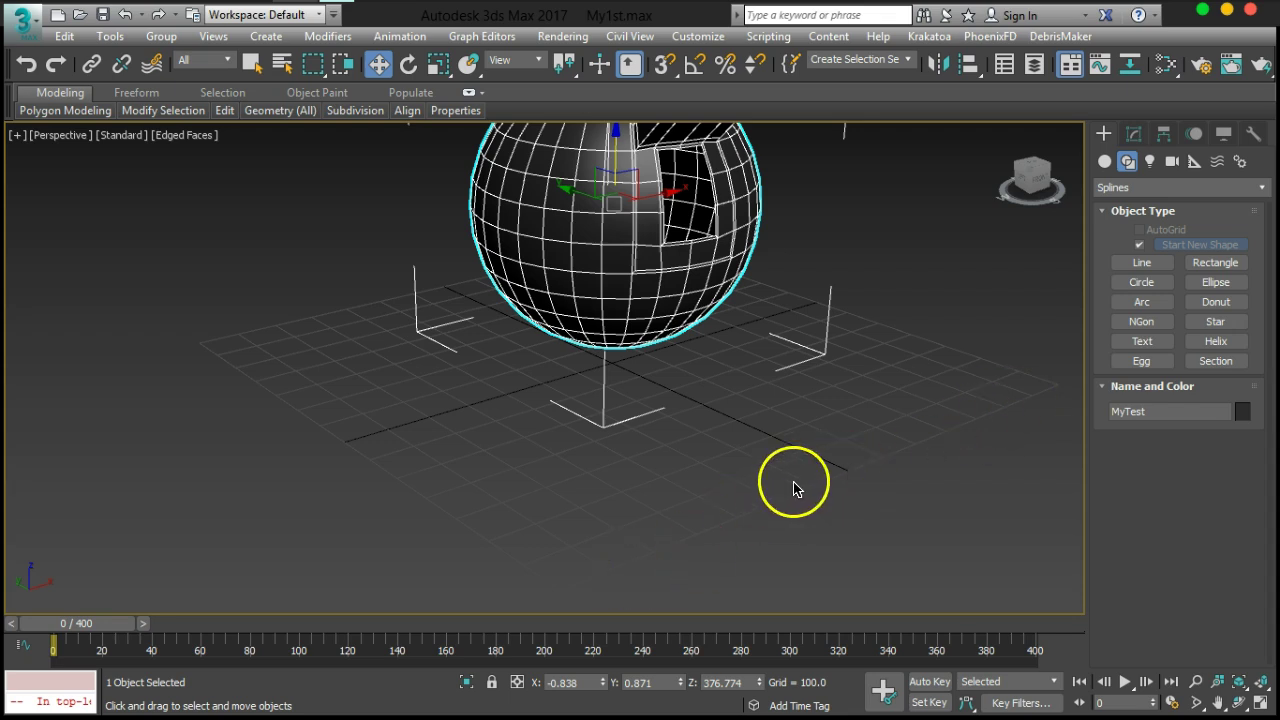
click(1105, 161)
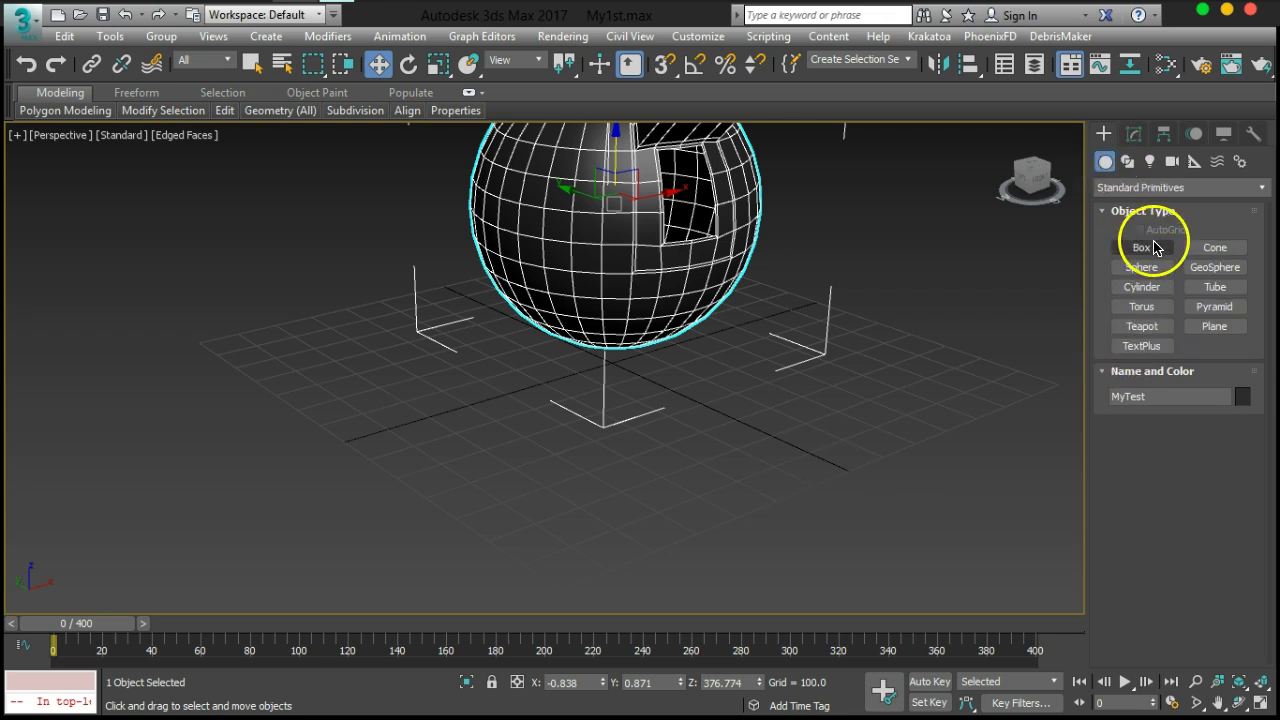
click(1148, 250)
alt+middle_drag(960, 380, 777, 463)
drag(534, 486, 636, 520)
click(634, 423)
alt+middle_drag(634, 423, 629, 486)
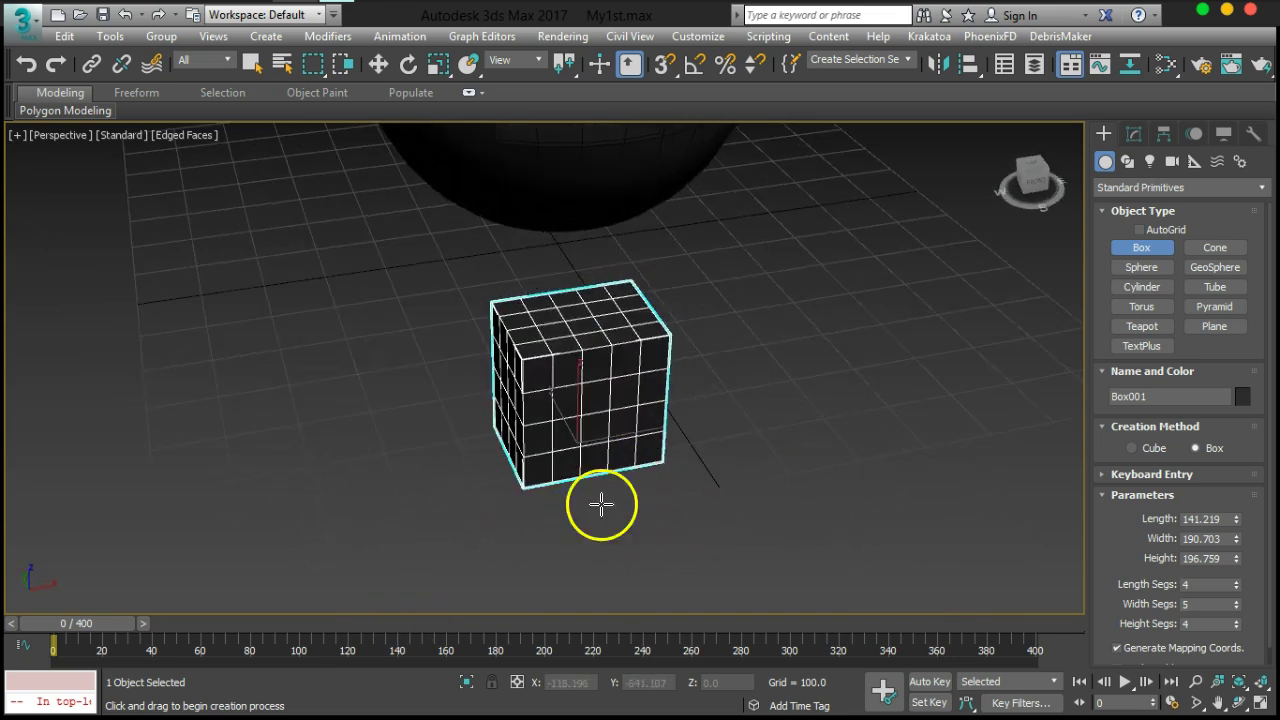
scroll(485, 471, up, 2)
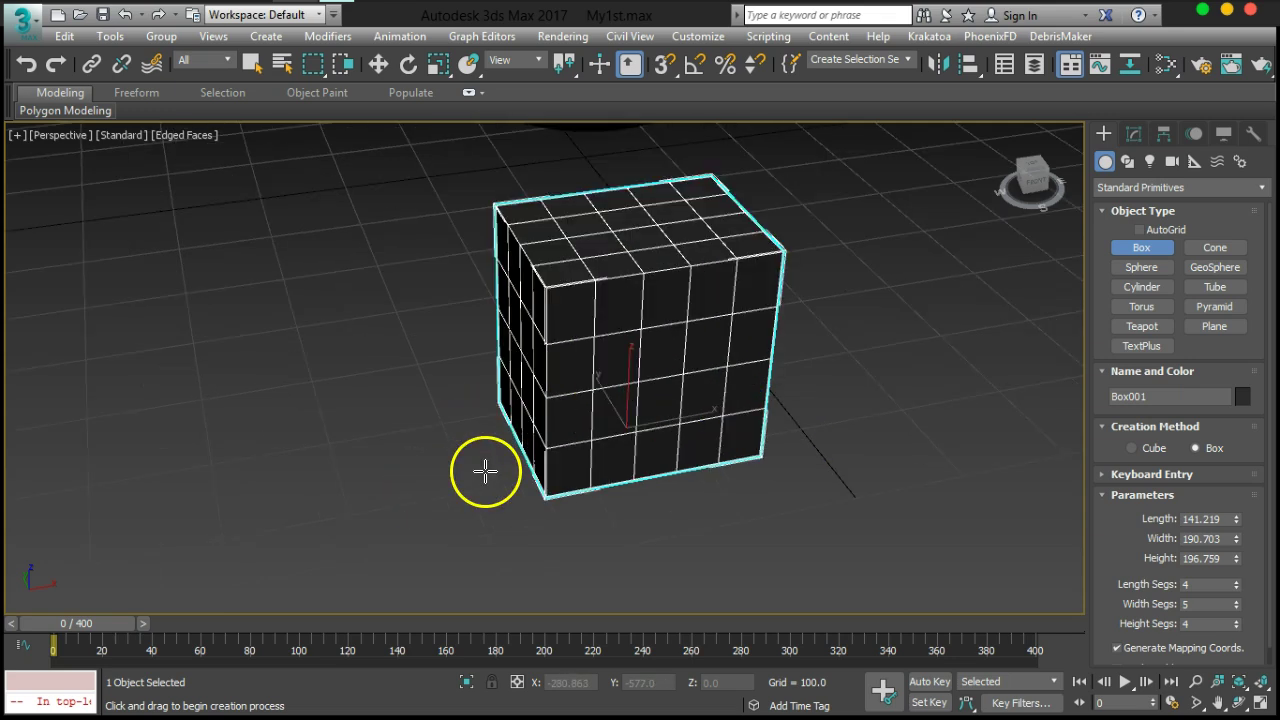
scroll(514, 460, down, 2)
scroll(530, 415, down, 1)
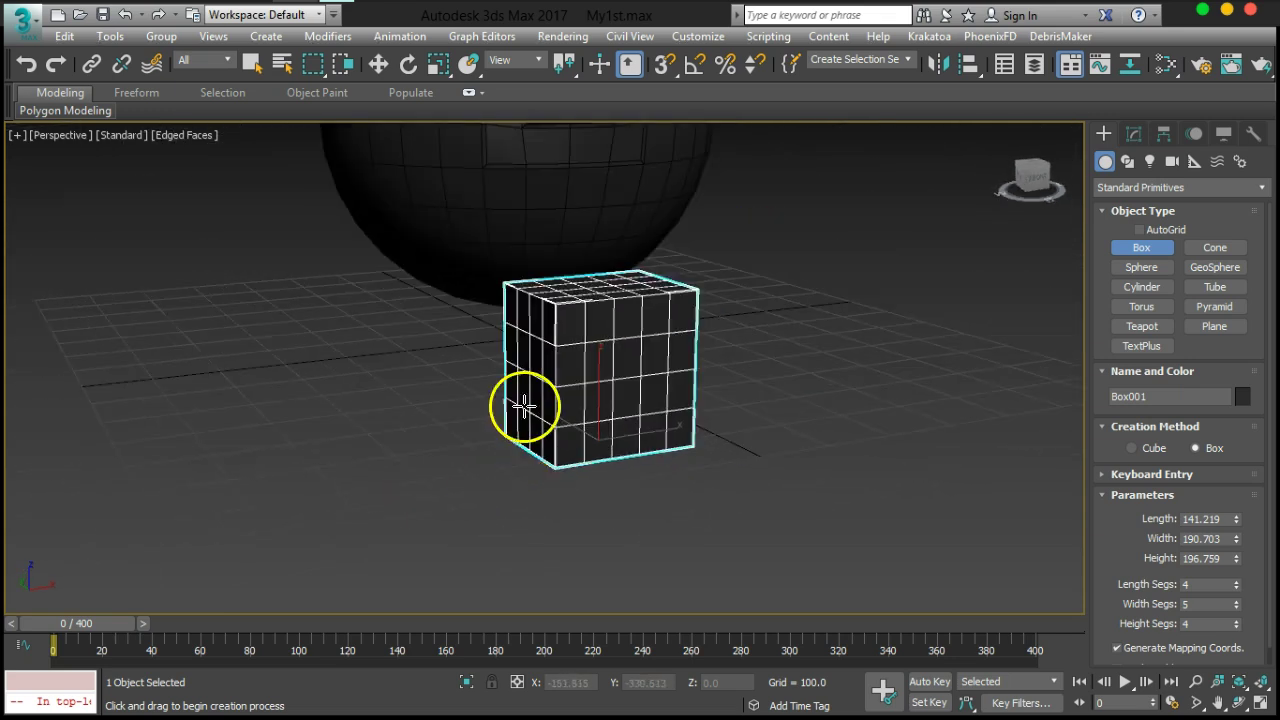
scroll(514, 423, down, 2)
scroll(571, 389, down, 1)
alt+middle_drag(571, 389, 570, 487)
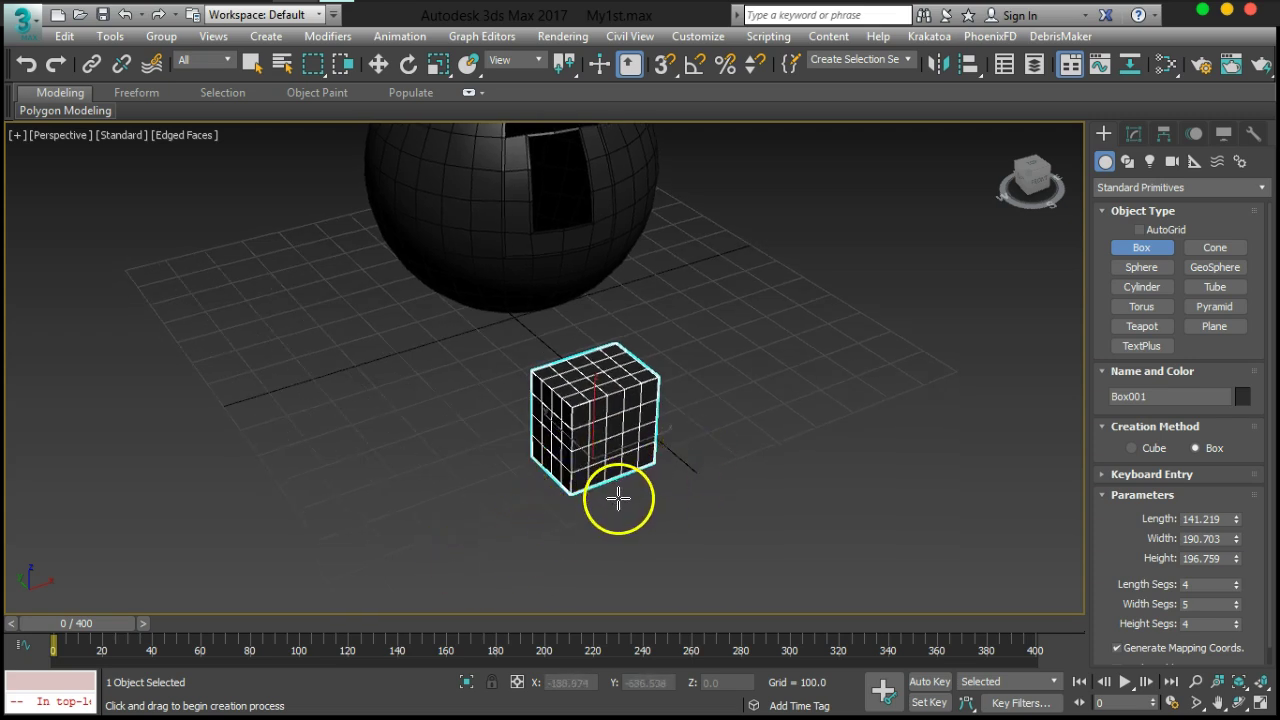
Toggle the home grid off and back on in the perspective viewport
alt+middle_drag(539, 451, 556, 418)
key(g)
key(g)
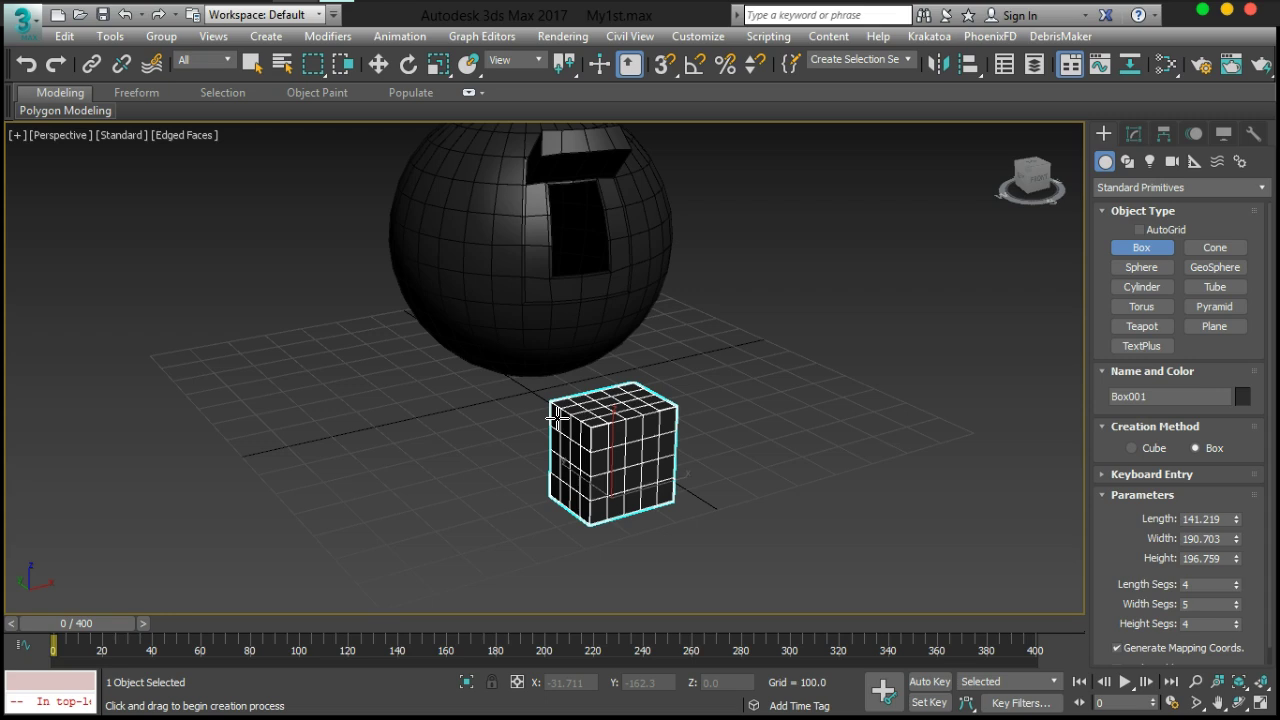
Disable the perspective viewport, leave box creation, and test selecting and deselecting the sphere and box there
key(d)
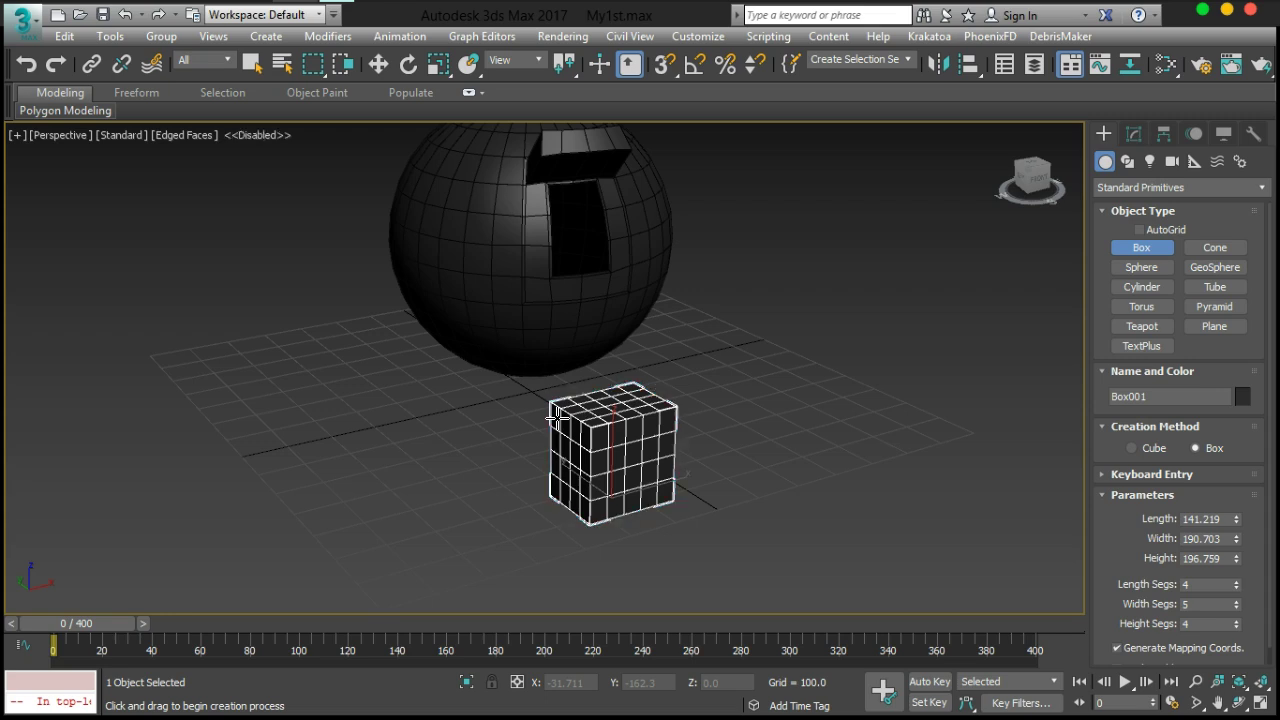
click(253, 62)
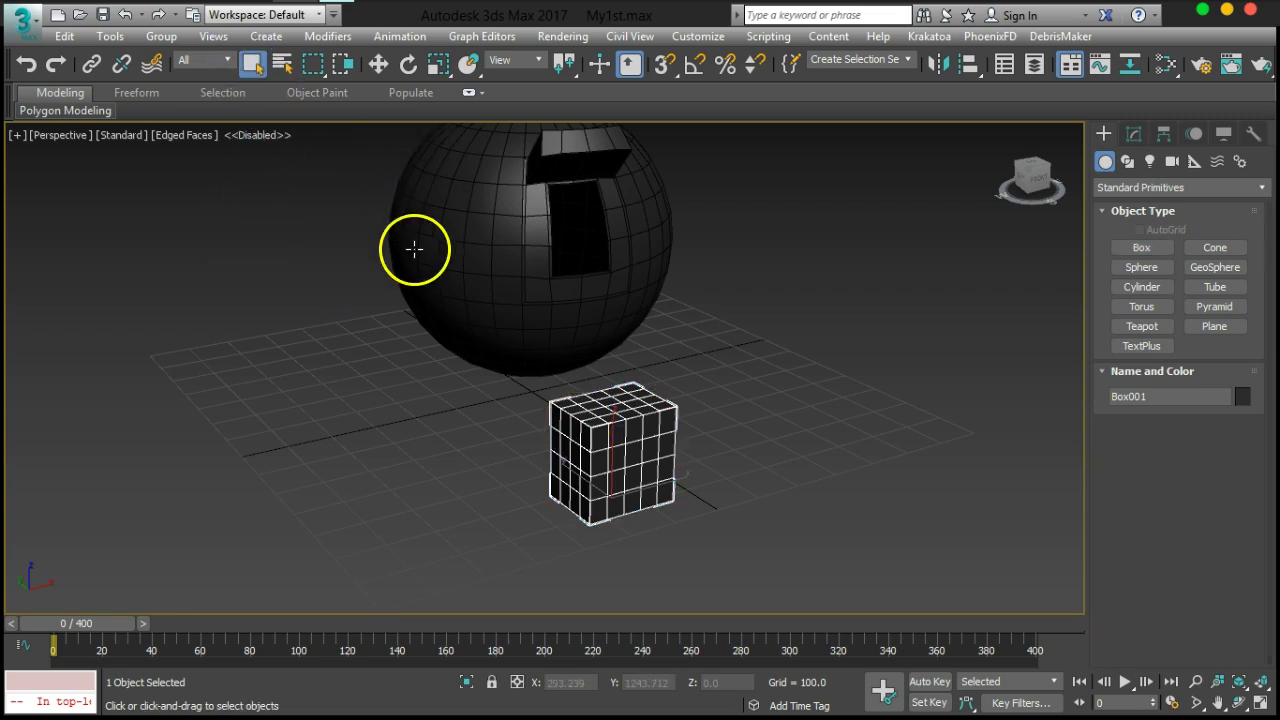
click(418, 262)
click(464, 423)
click(571, 451)
click(365, 381)
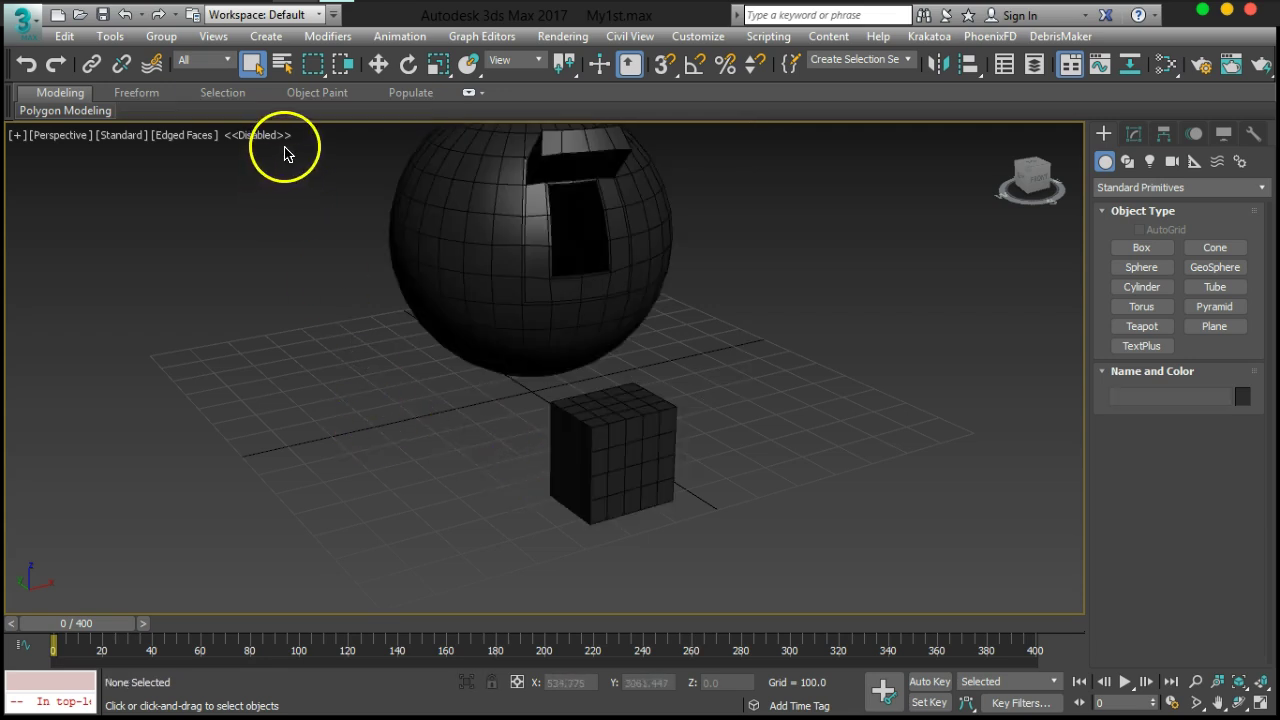
Re-enable the perspective viewport and check that it responds to orbiting and object selection around the sphere and box
key(d)
alt+middle_drag(378, 320, 409, 393)
click(440, 282)
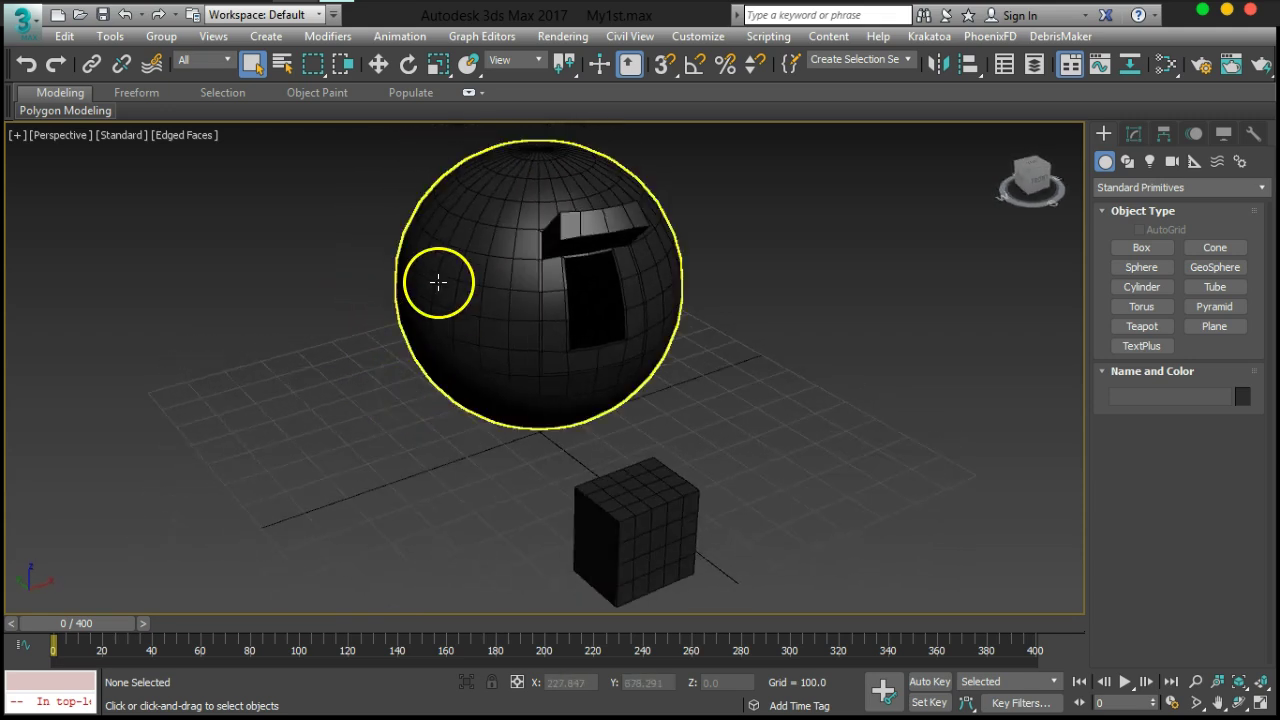
alt+middle_drag(529, 374, 670, 350)
click(758, 313)
alt+middle_drag(758, 313, 745, 393)
Review the keyboard, mouse, toolbar, quad and menu customization options of the user interface, then close the dialog
click(698, 37)
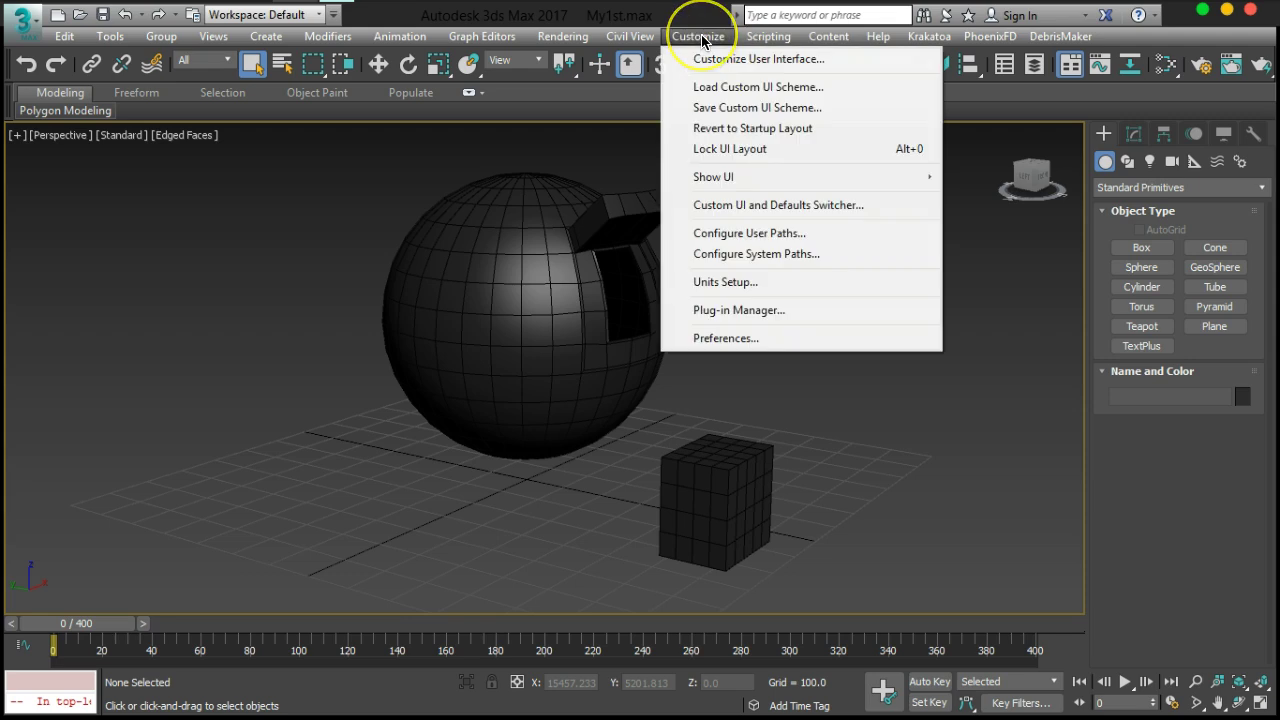
click(775, 59)
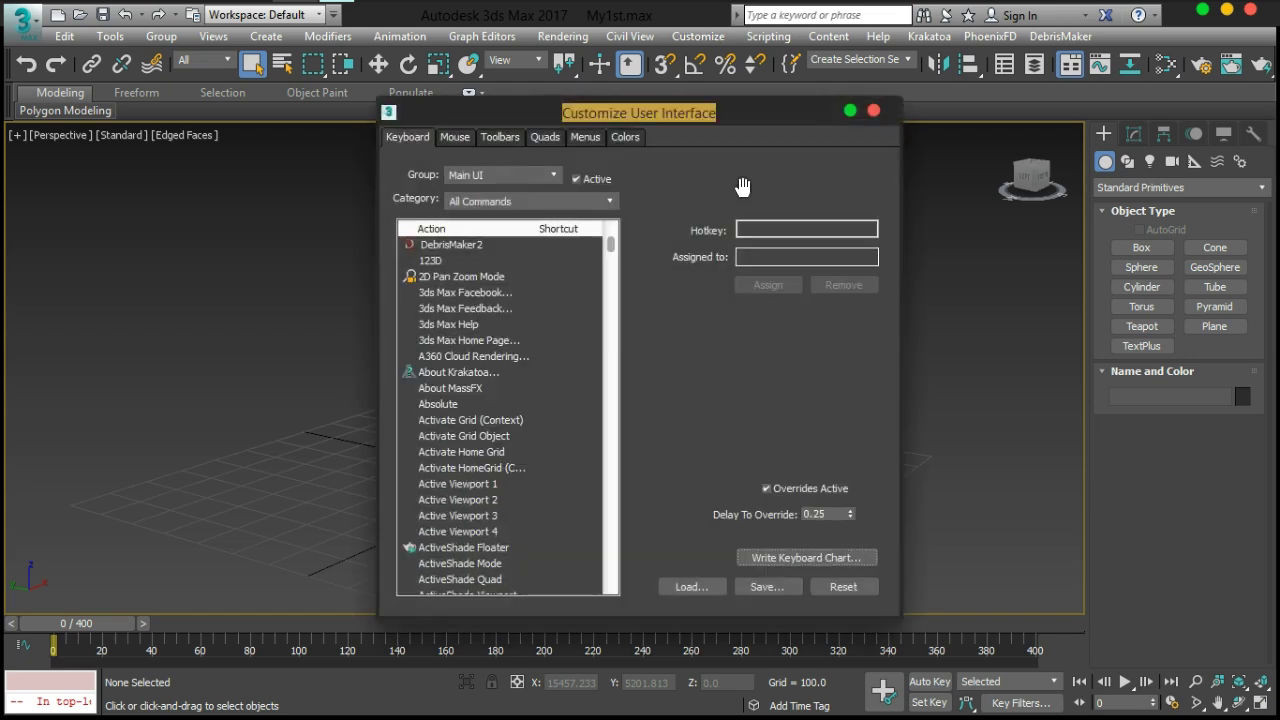
drag(650, 121, 930, 56)
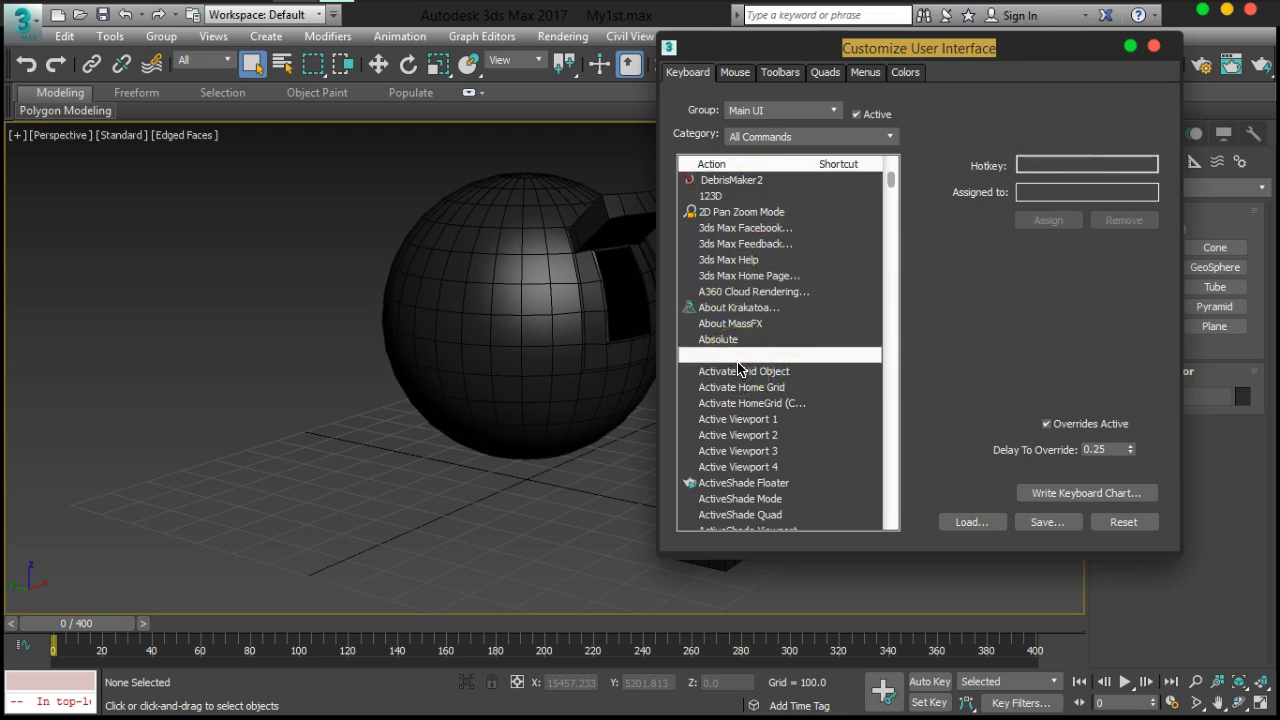
click(736, 72)
click(780, 72)
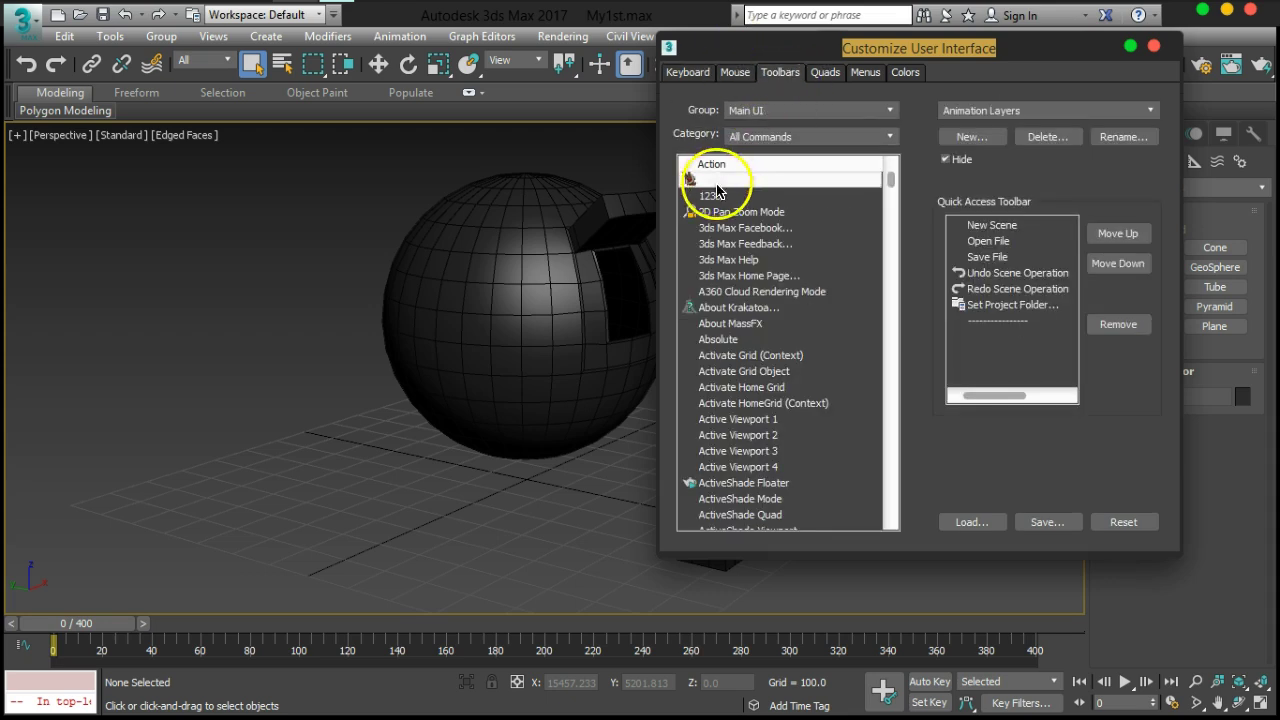
click(826, 72)
click(868, 72)
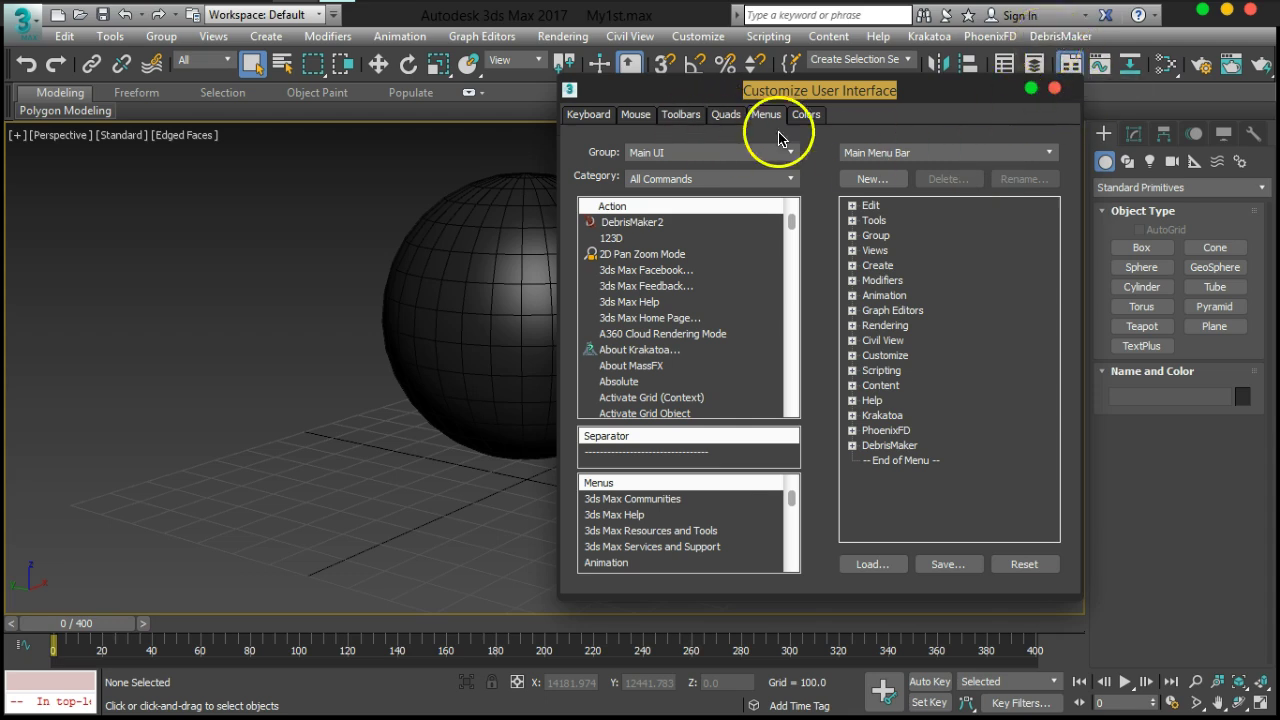
click(1055, 88)
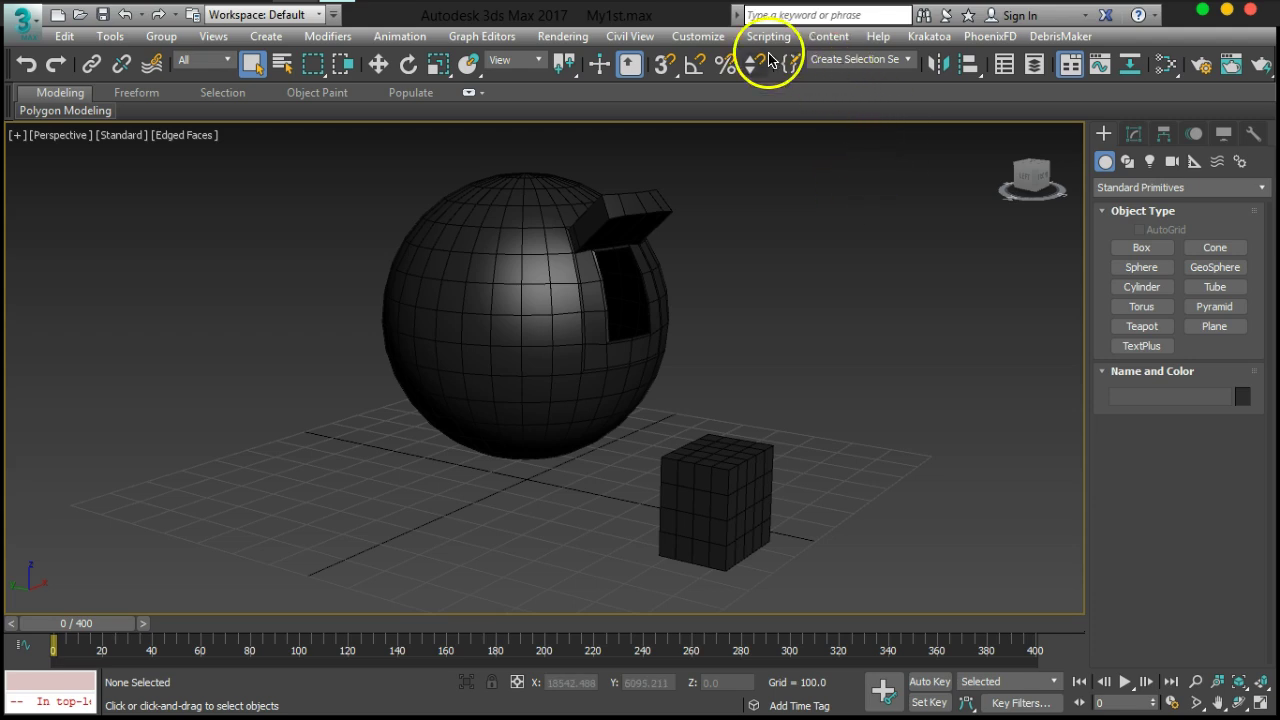
In the Custom UI and Defaults Switcher, review the DesignVIZ.iray and DesignVIZ.ART tool settings and choose MAX.vray
click(719, 38)
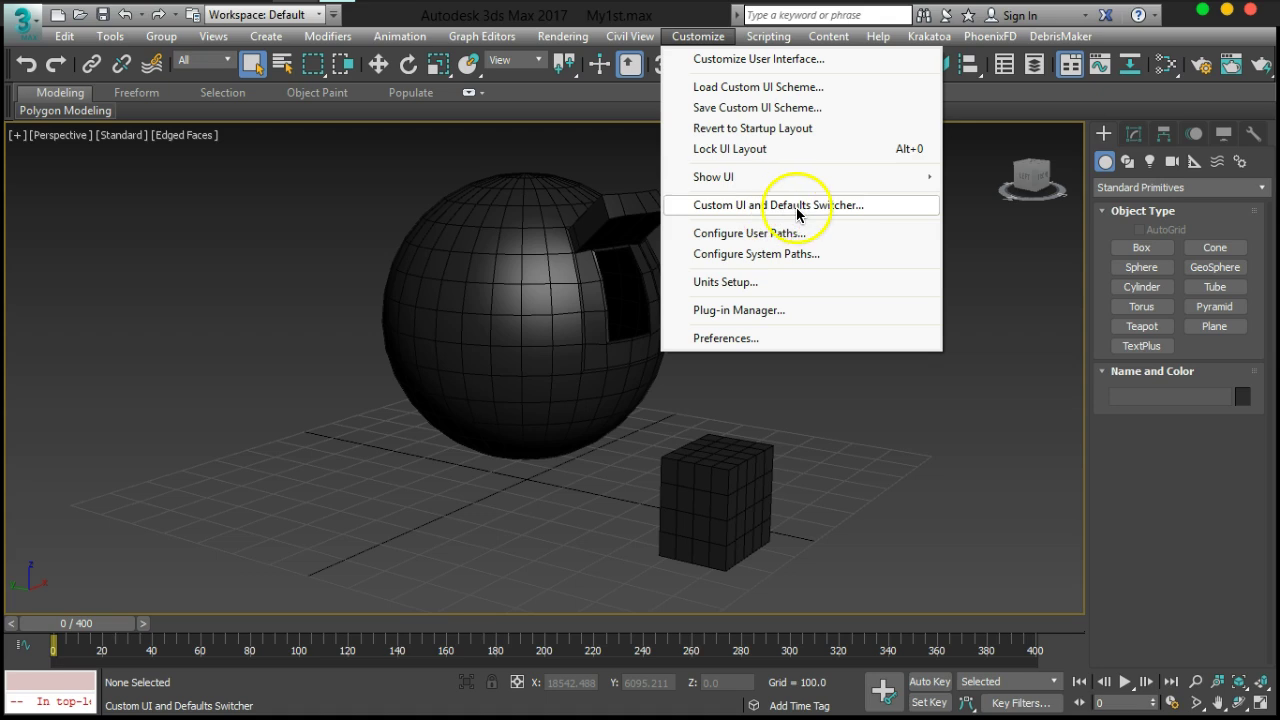
click(866, 207)
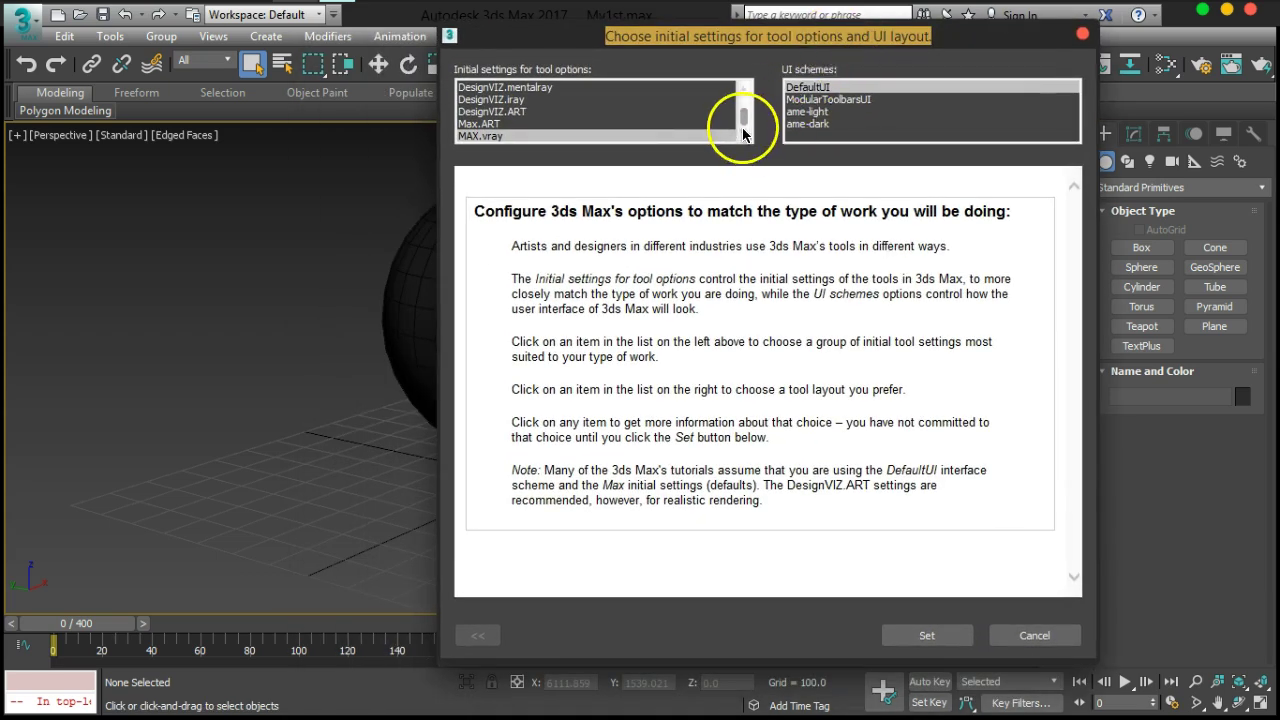
mouse_move(746, 130)
mouse_down()
mouse_move(755, 99)
mouse_move(745, 118)
mouse_up()
click(495, 100)
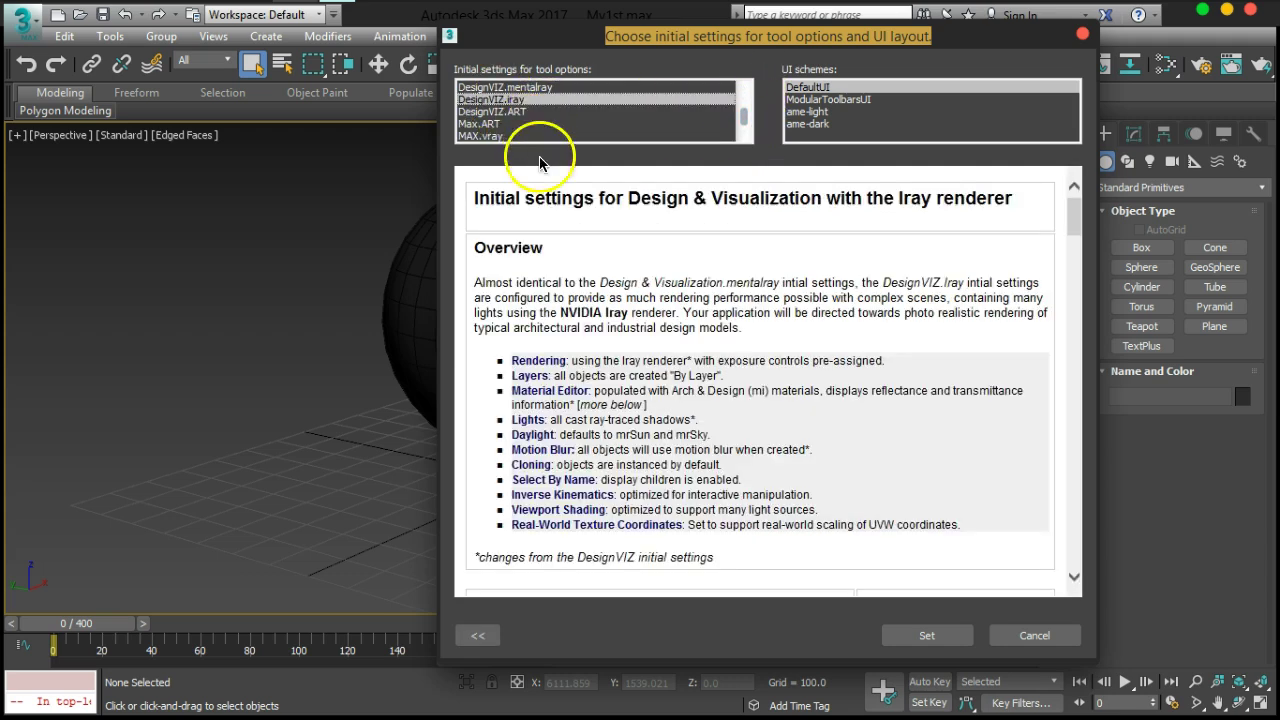
click(514, 113)
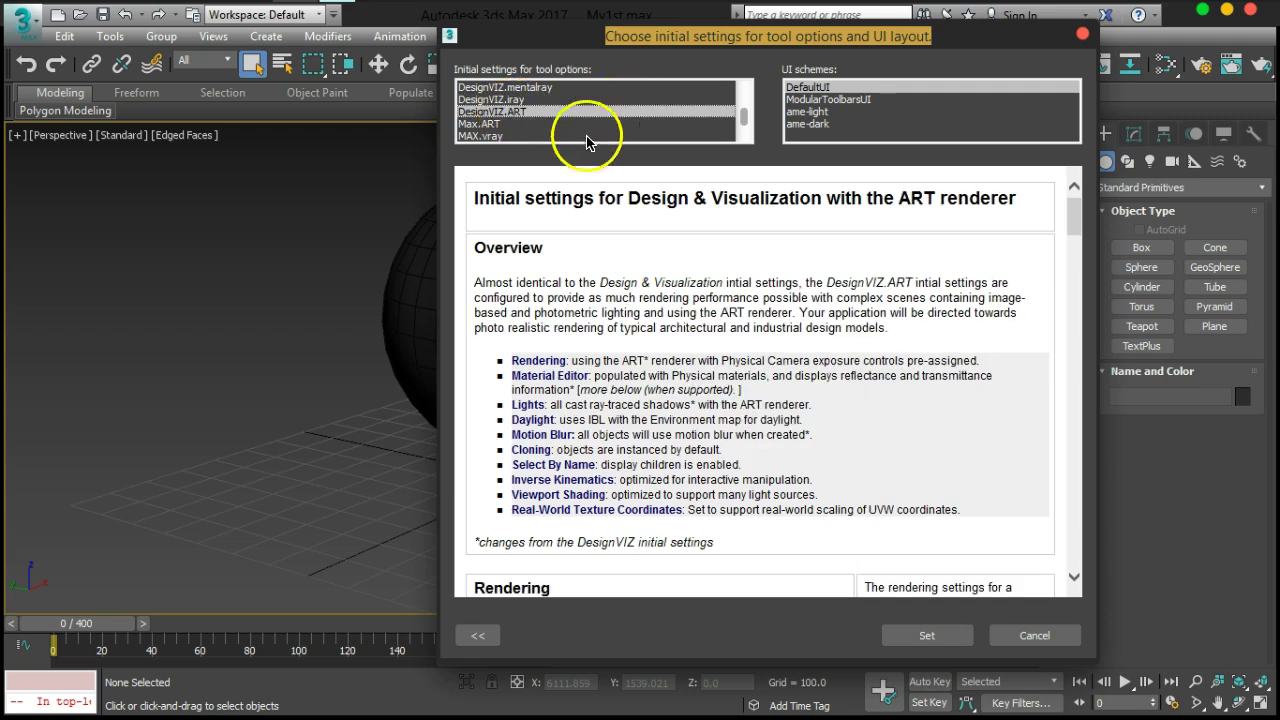
click(473, 136)
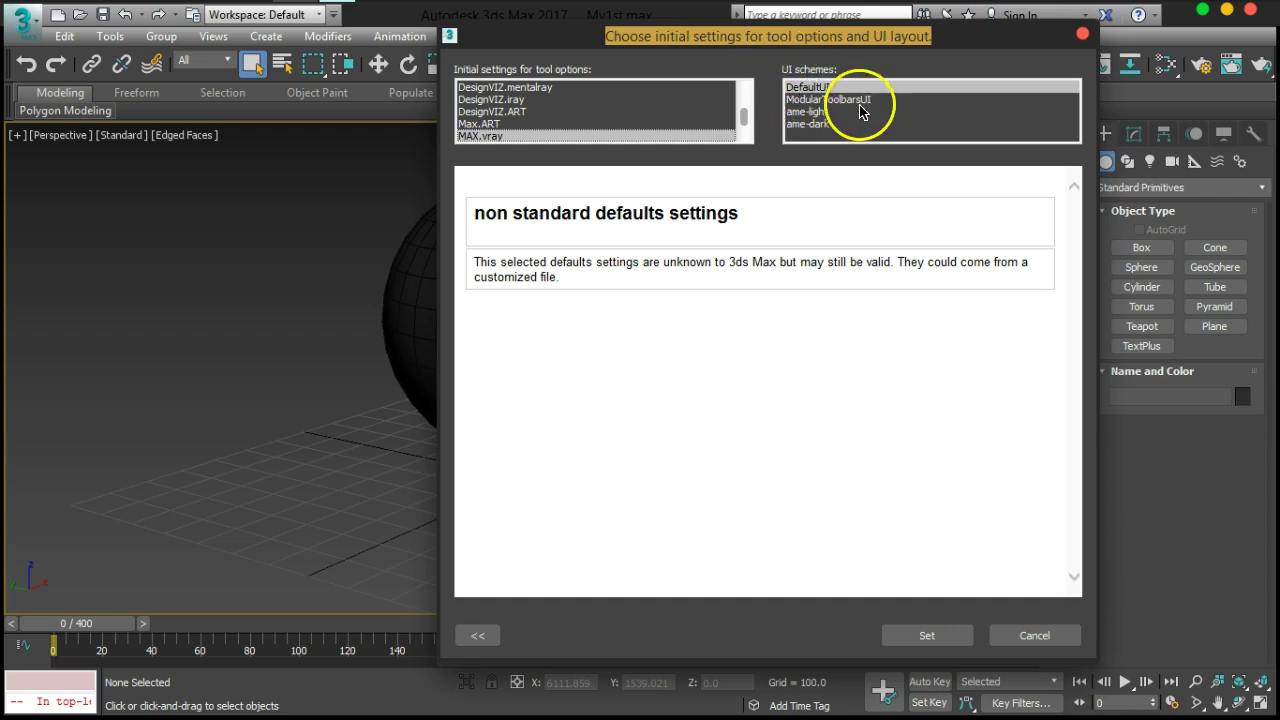
Compare the available UI schemes, choose ame-dark, and apply it with the selected initial tool settings
click(808, 124)
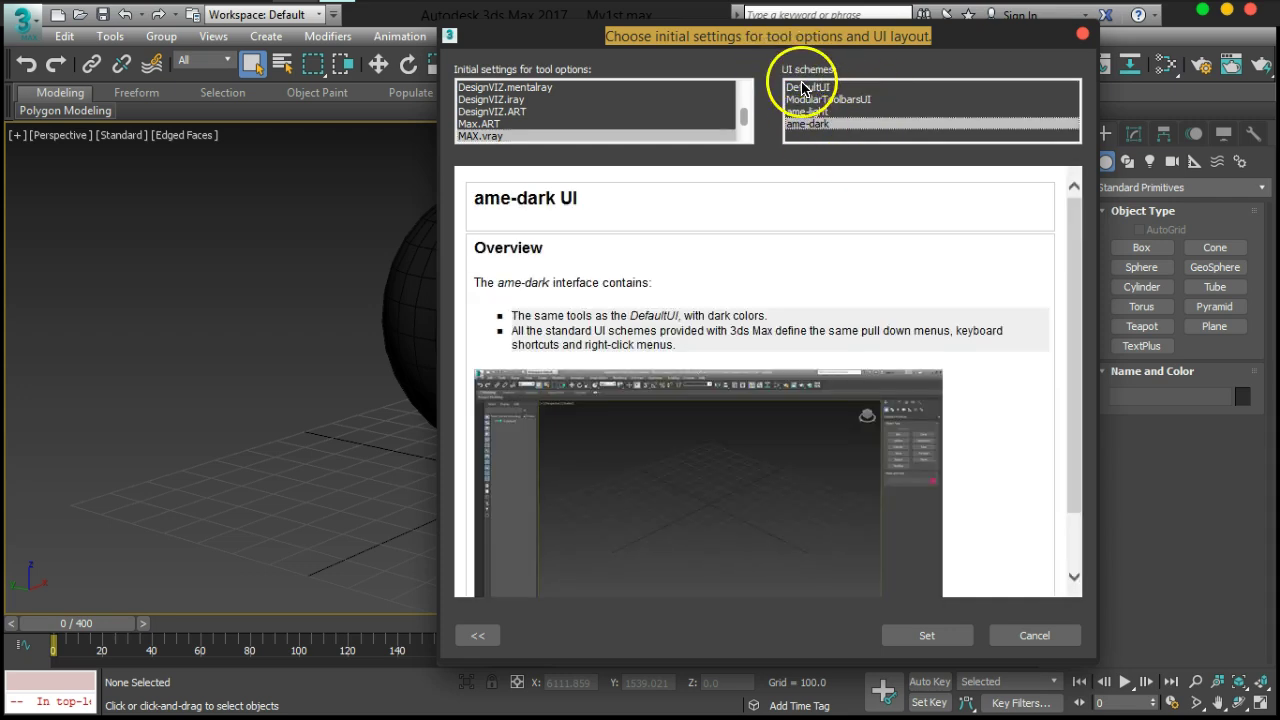
click(803, 88)
click(810, 100)
click(815, 112)
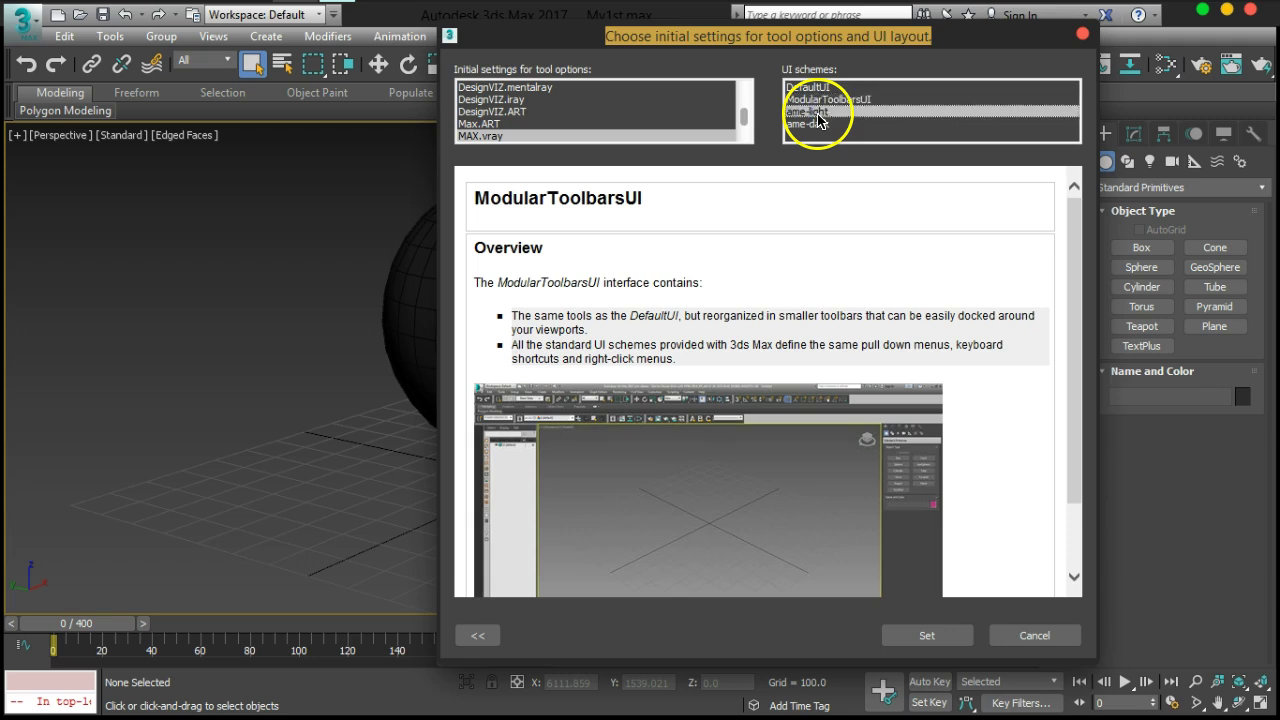
click(817, 125)
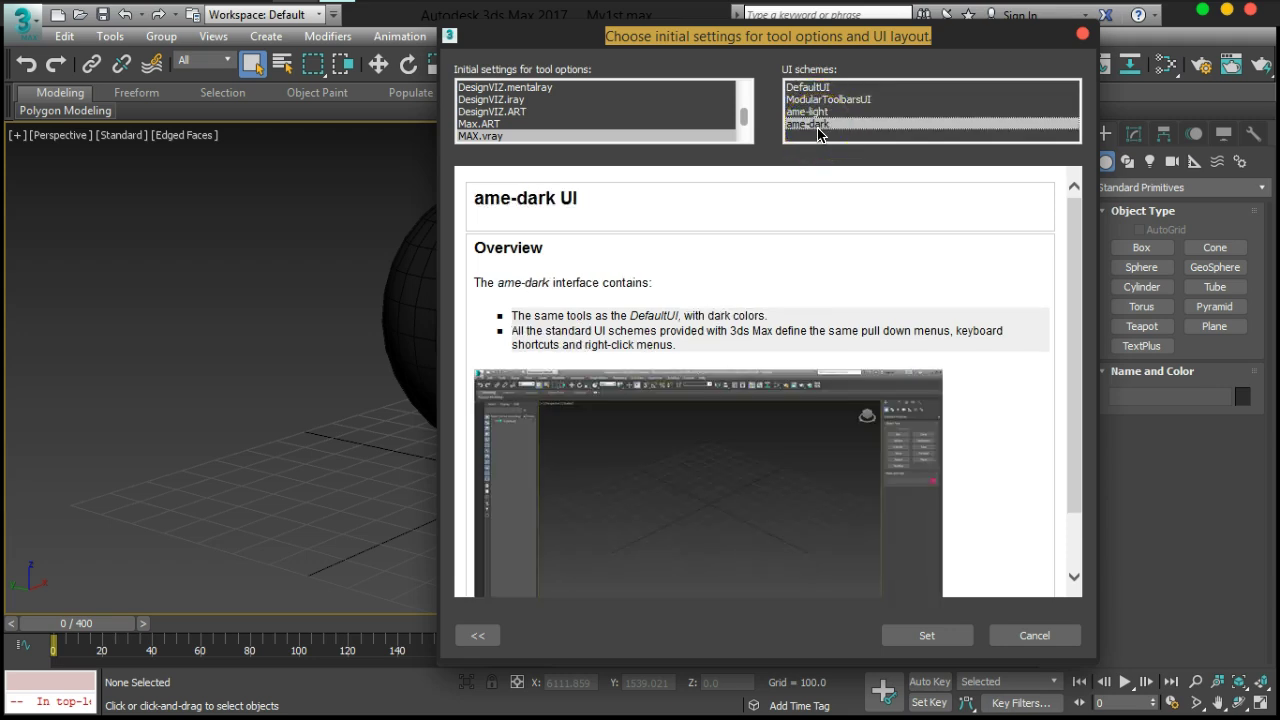
click(940, 636)
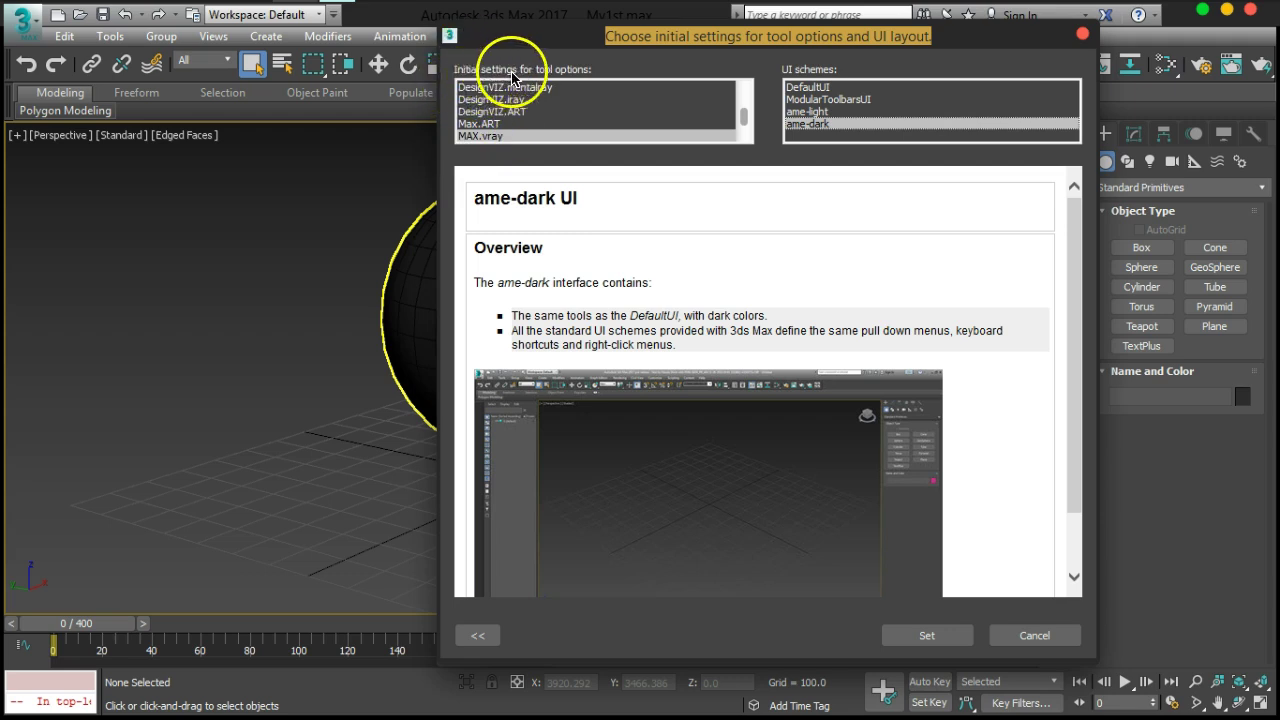
click(918, 637)
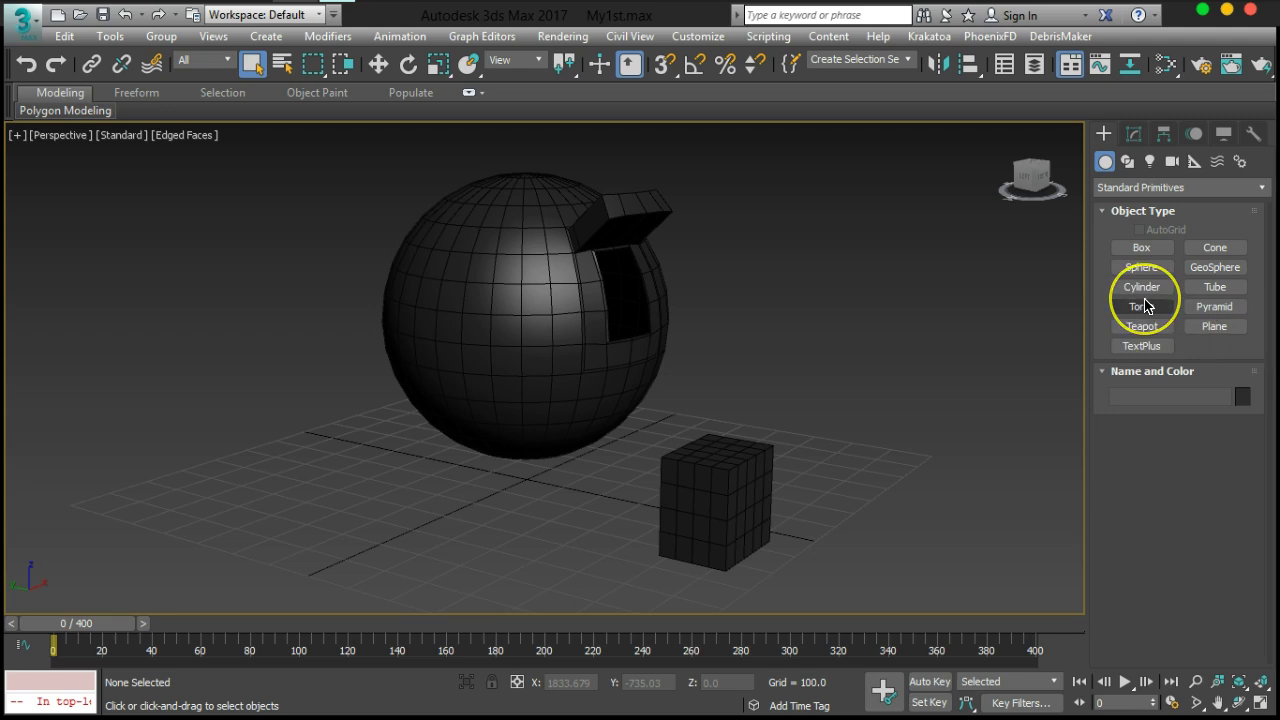
Select the sphere and the box together in the perspective viewport
drag(224, 185, 928, 594)
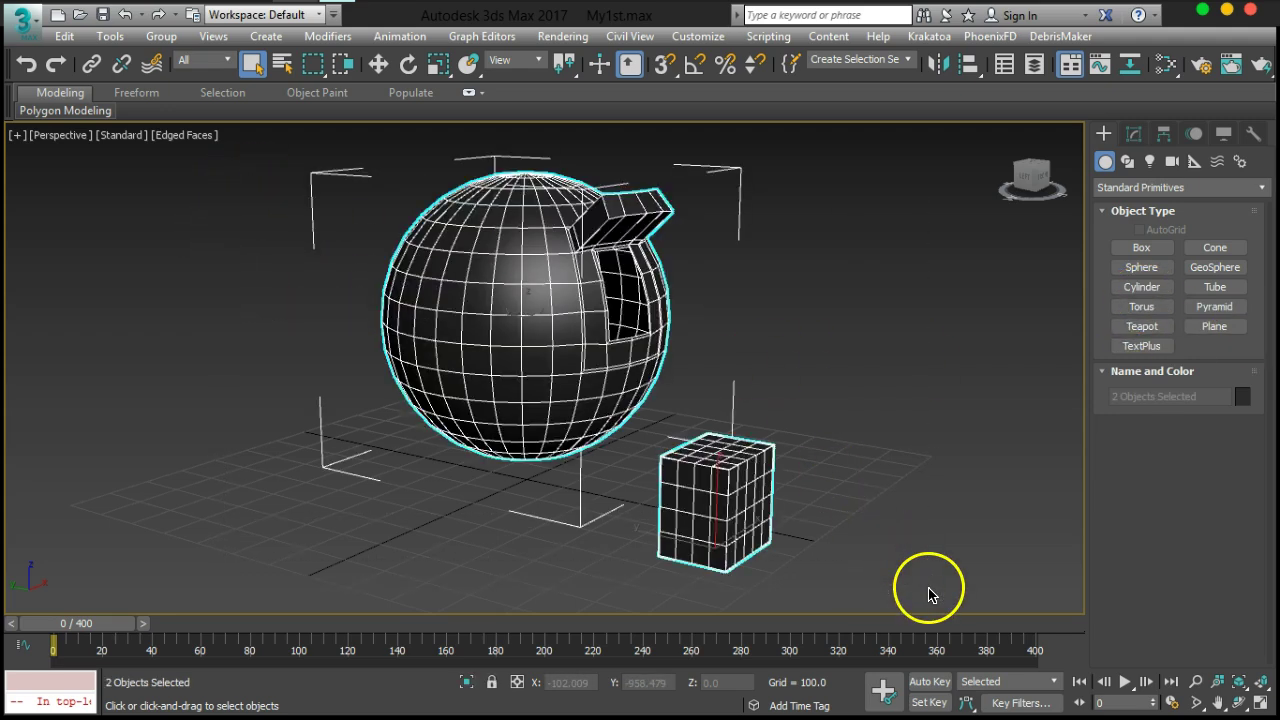